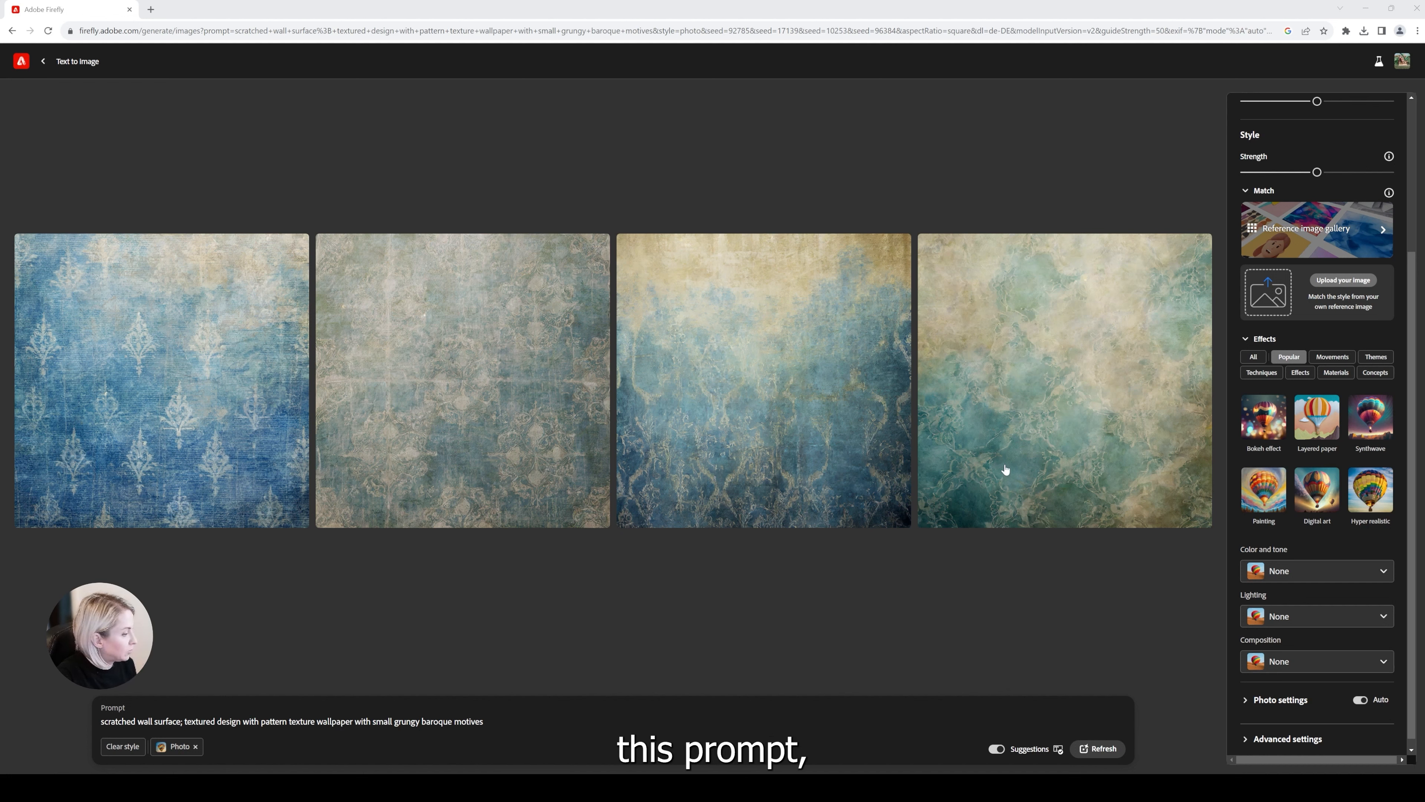
# Replace the whole prompt with "dust dirt grunge surface" and generate images from it
pyautogui.click(484, 721)
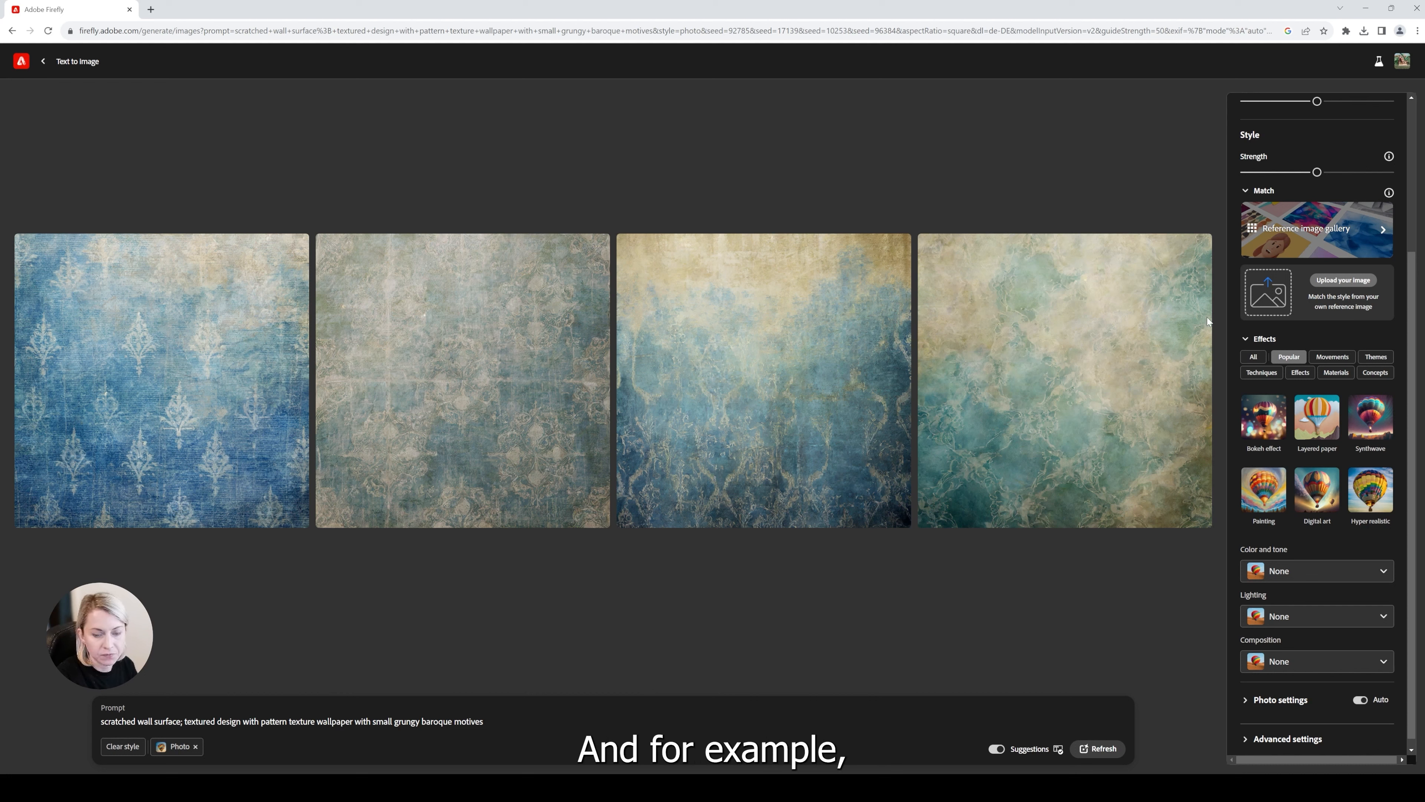
pyautogui.moveTo(520, 722); pyautogui.dragTo(54, 721)
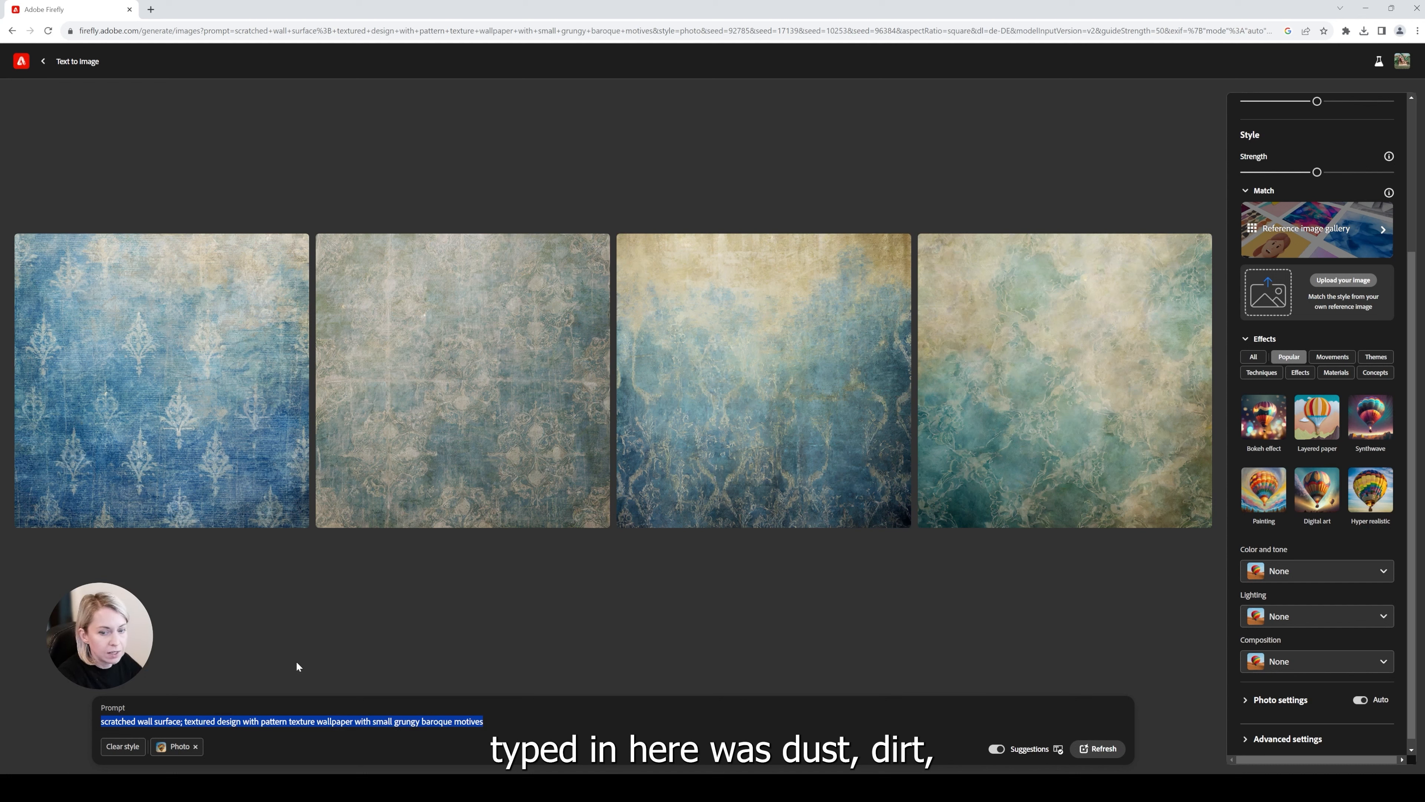
pyautogui.write('dust d')
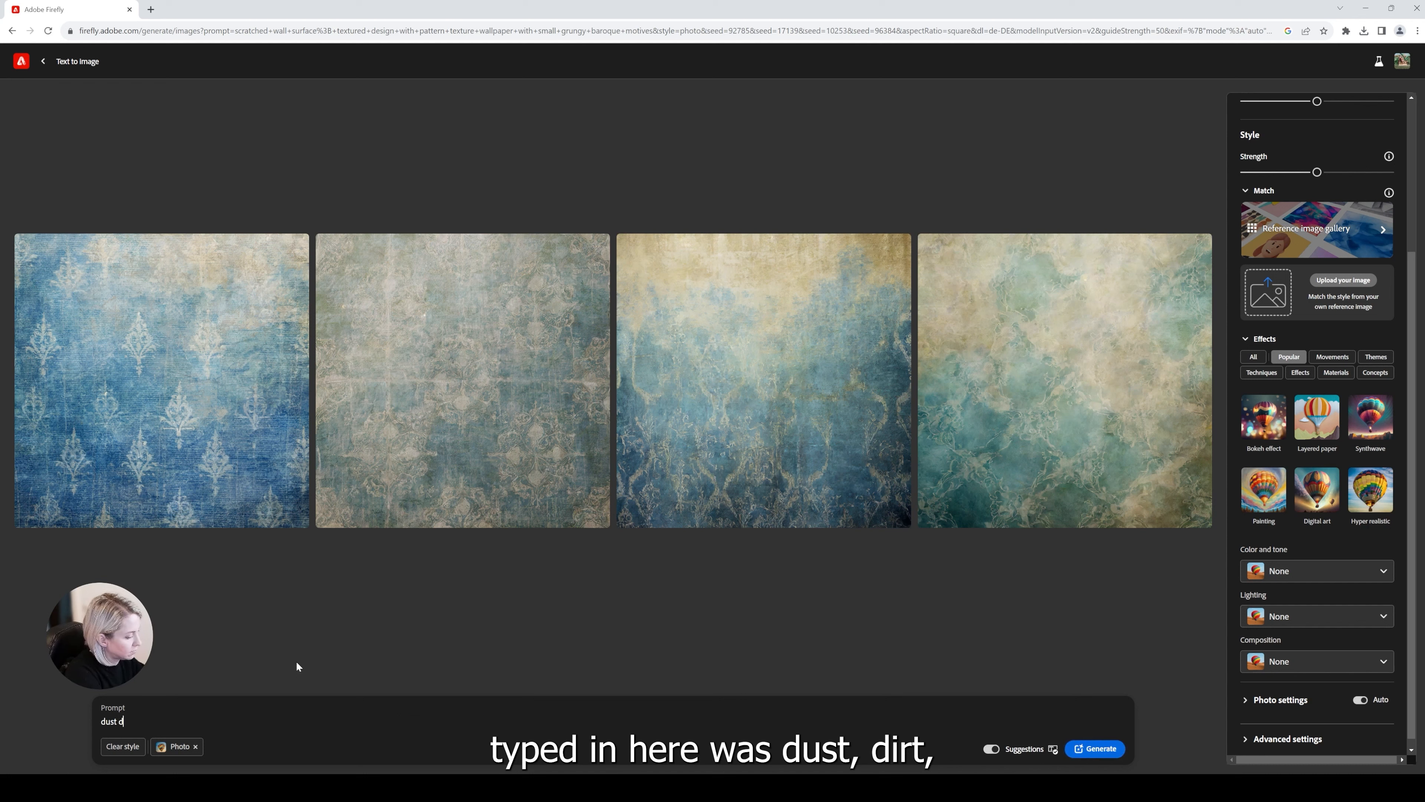
pyautogui.write('irt grunge ')
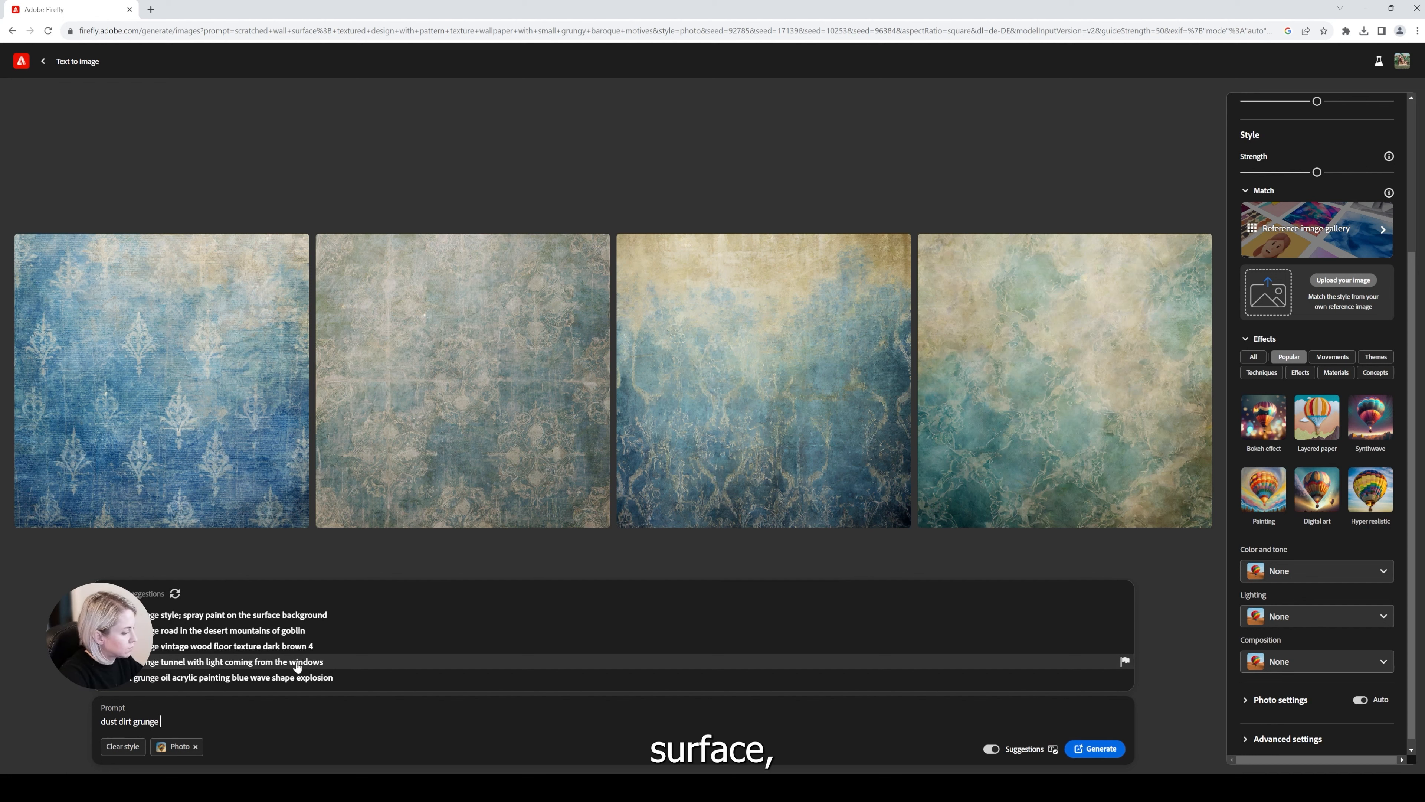
pyautogui.write('surface')
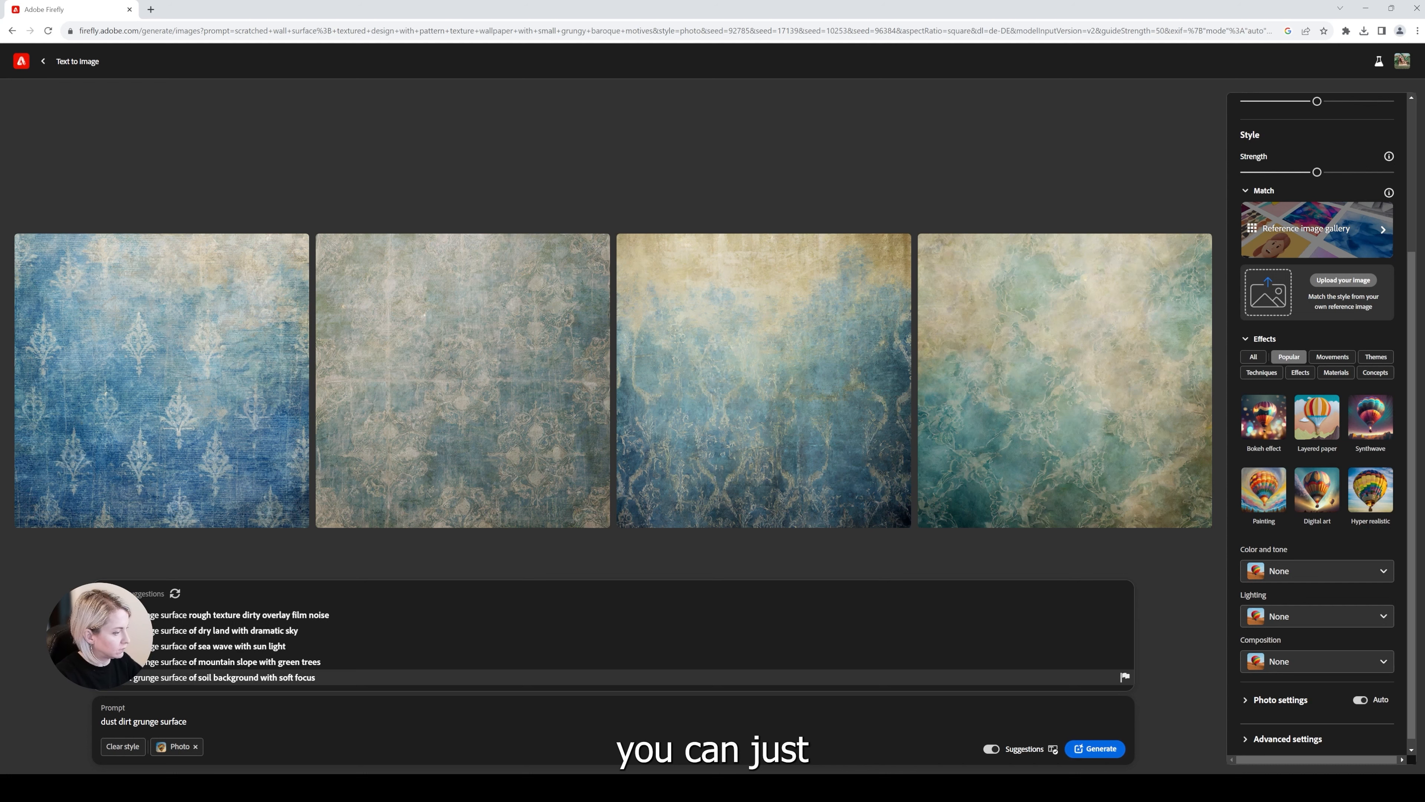
pyautogui.click(1100, 749)
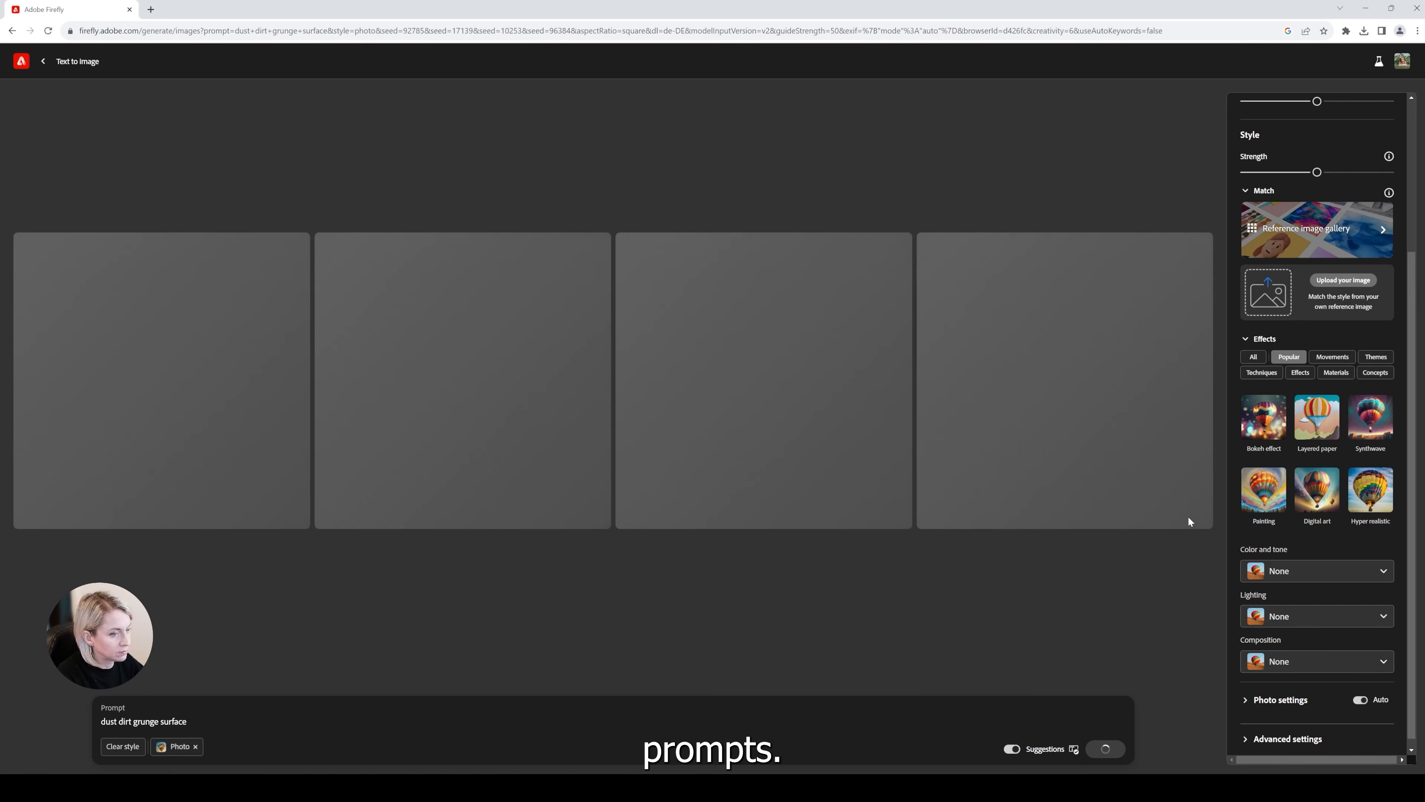
# Extend the prompt to "dust dirt grunge surface texture", generate new images and download the second result
pyautogui.scroll(4, 1296, 522)
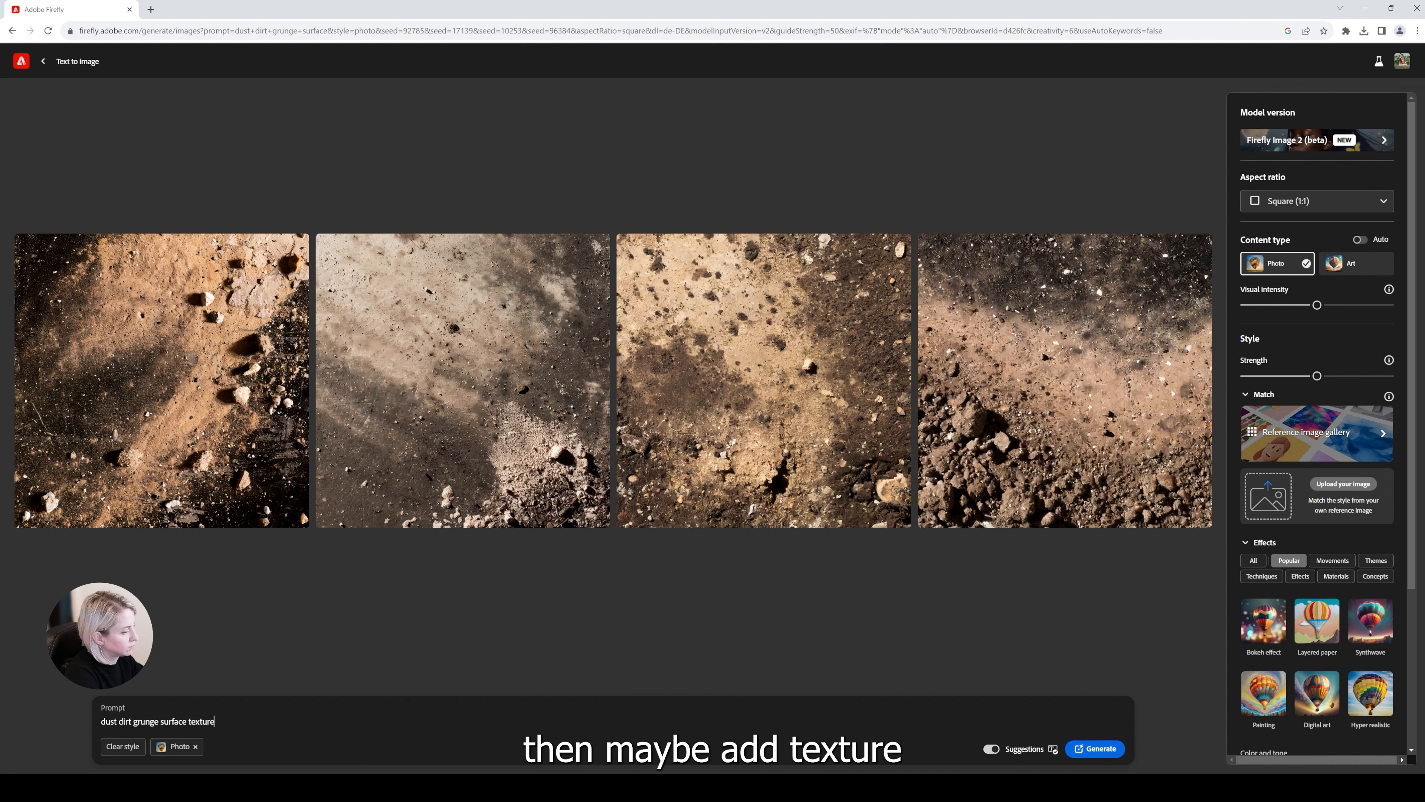
pyautogui.press('Return')
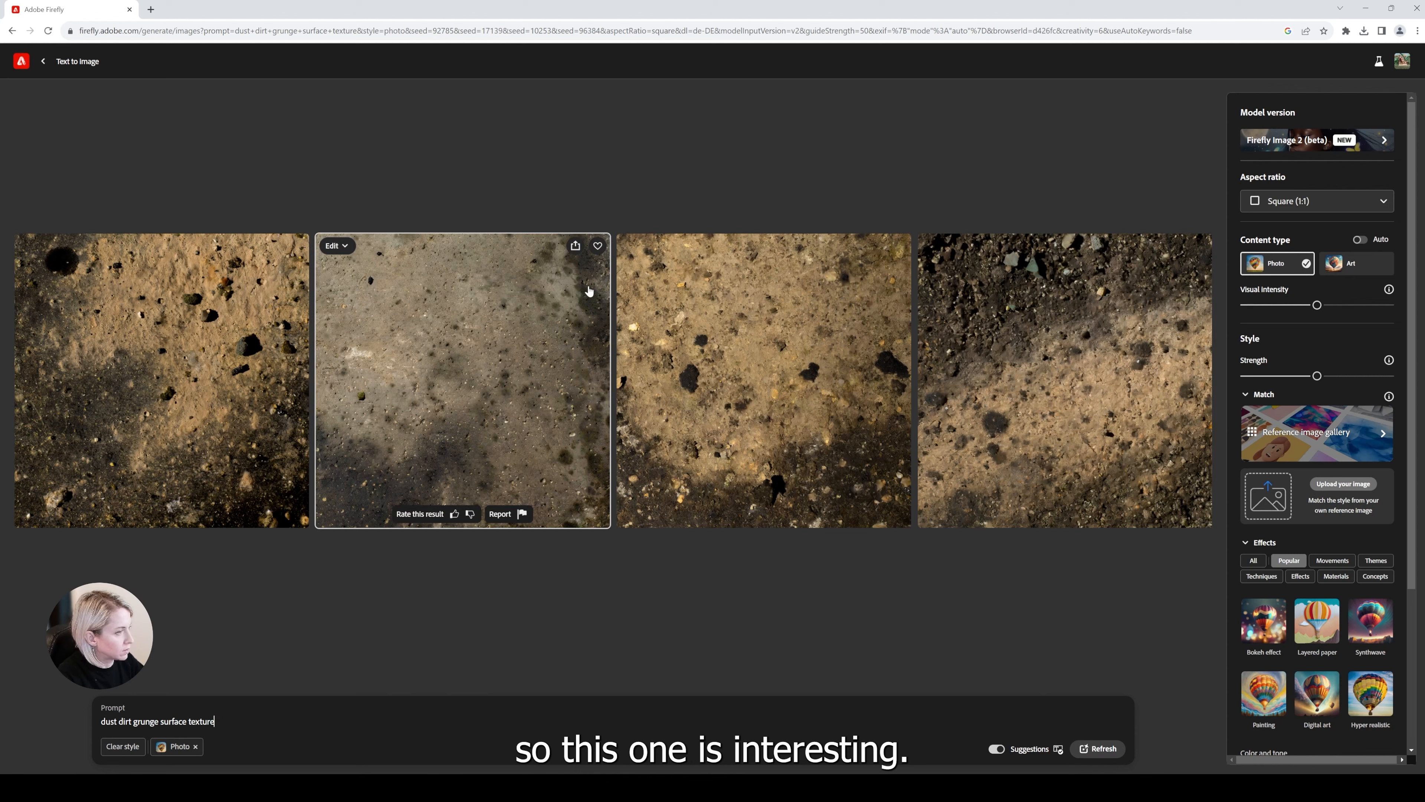
pyautogui.click(575, 245)
pyautogui.click(603, 272)
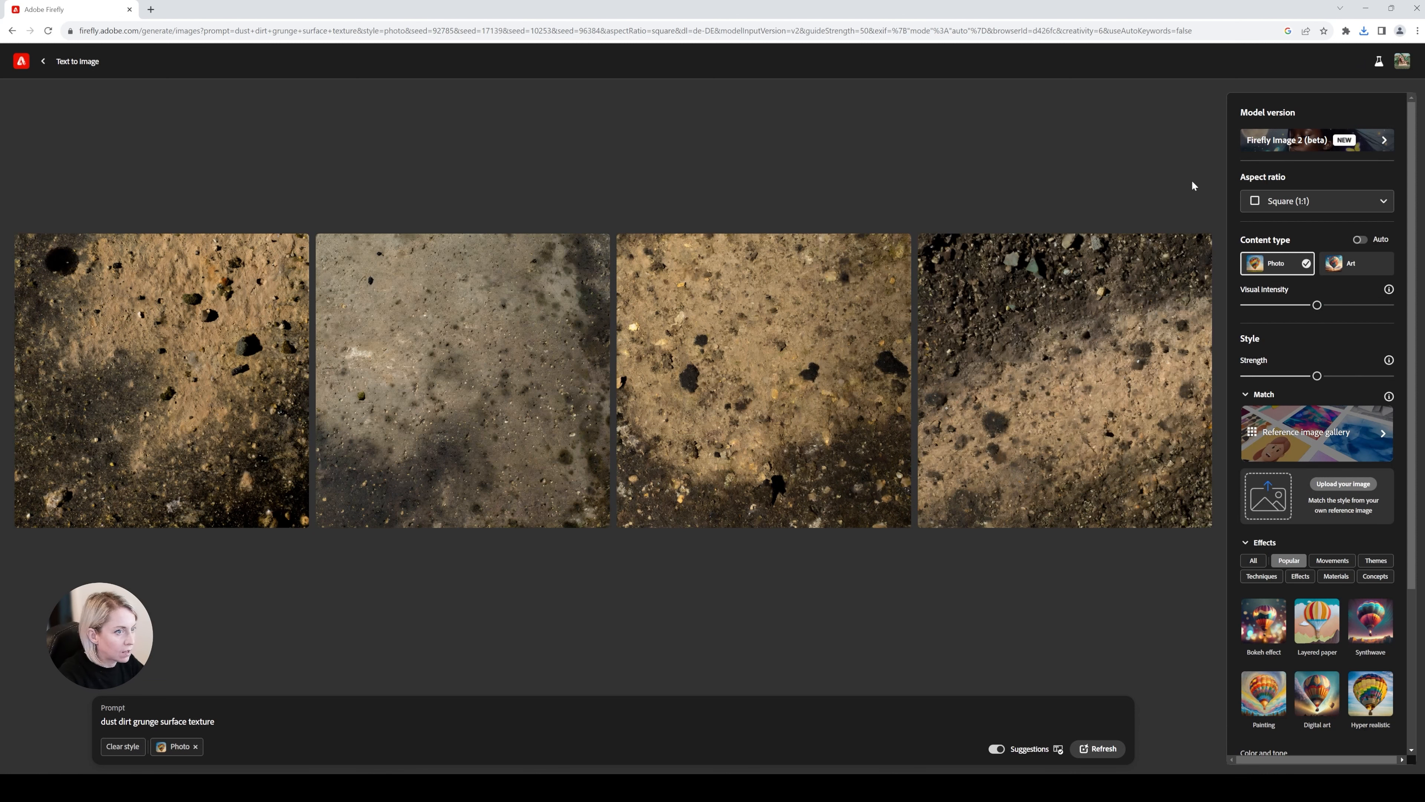
# Look at the language and color theme options in the account preferences, leaving them without changes
pyautogui.click(1402, 61)
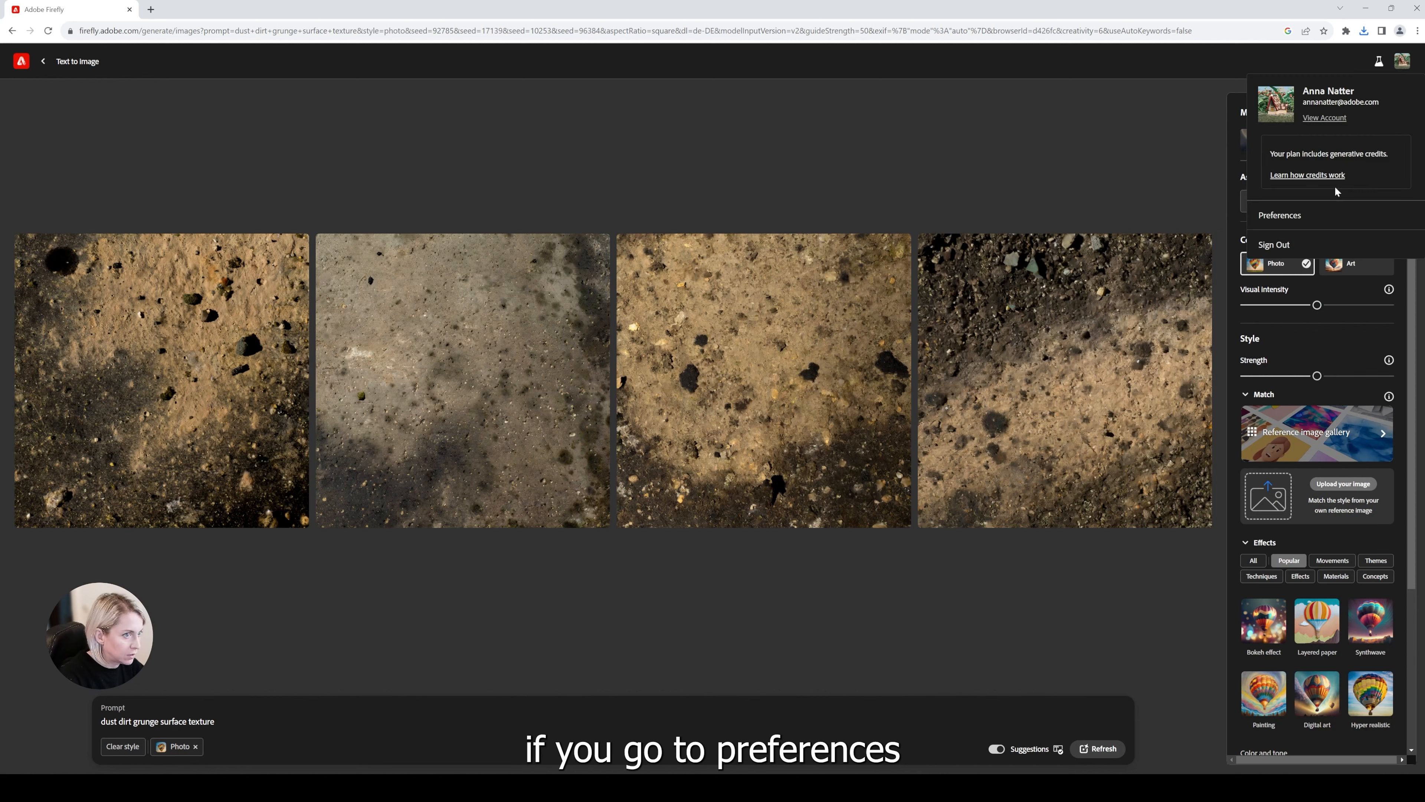
pyautogui.click(1294, 219)
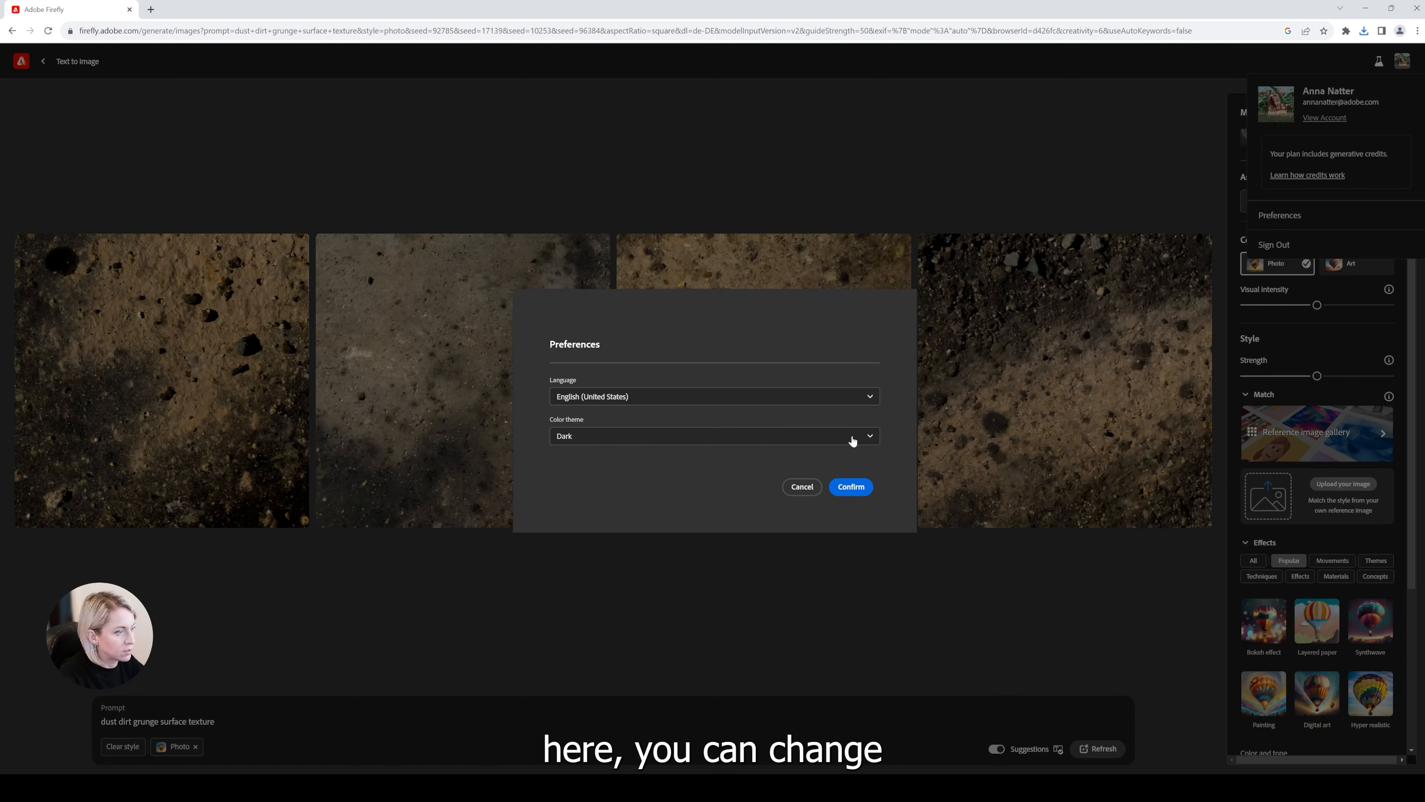
pyautogui.click(804, 488)
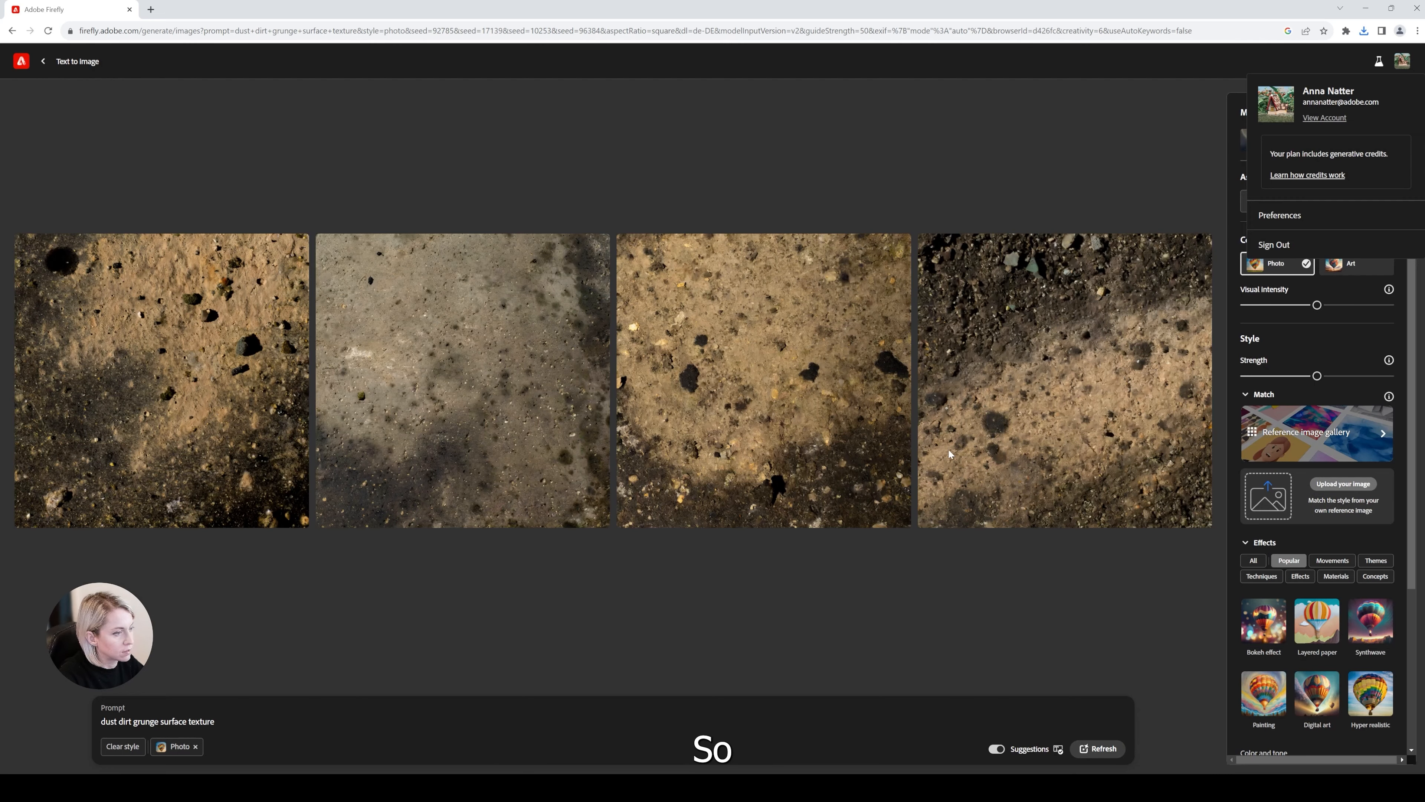
pyautogui.click(1153, 216)
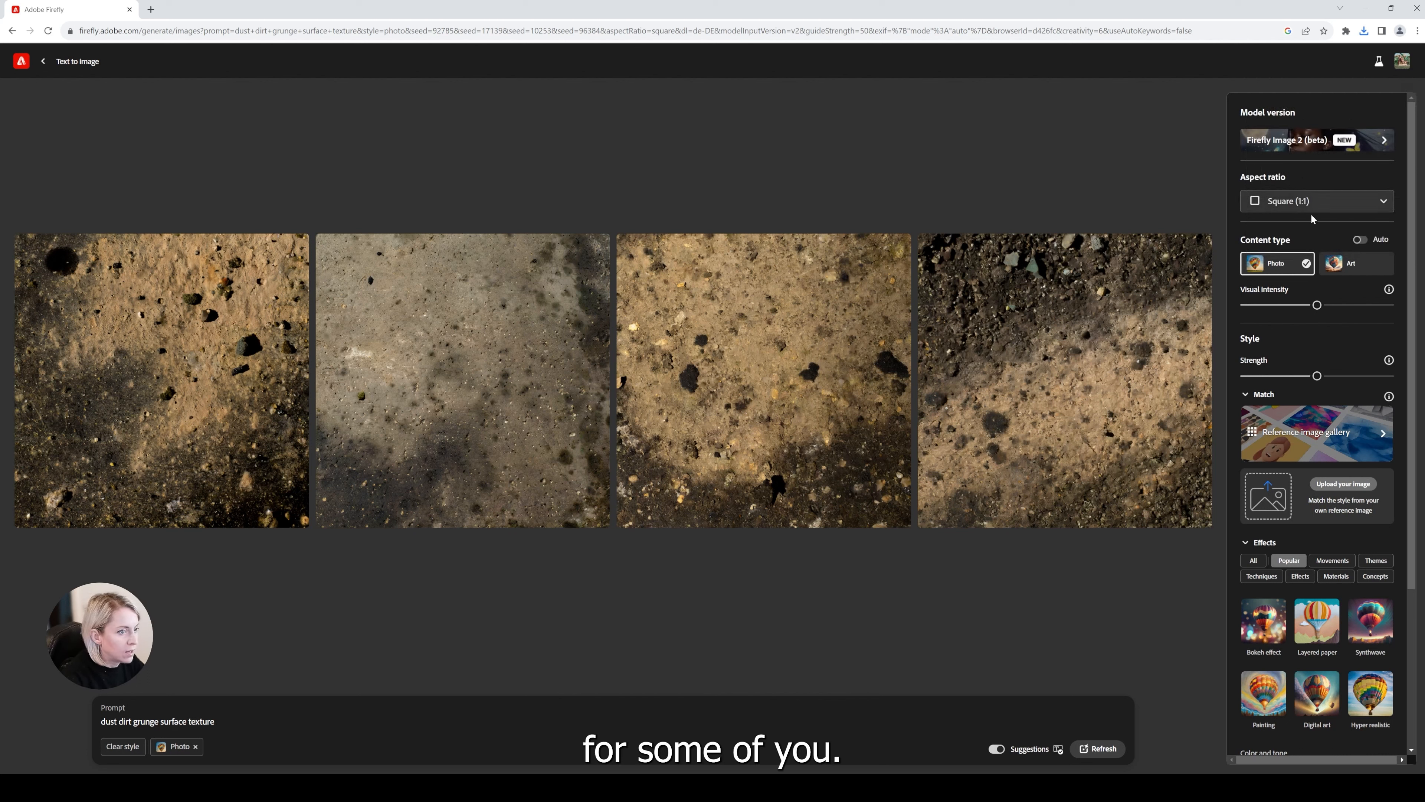
# Switch the model version to Firefly Image 1 and generate the images again with the same prompt
pyautogui.click(1282, 142)
pyautogui.click(765, 379)
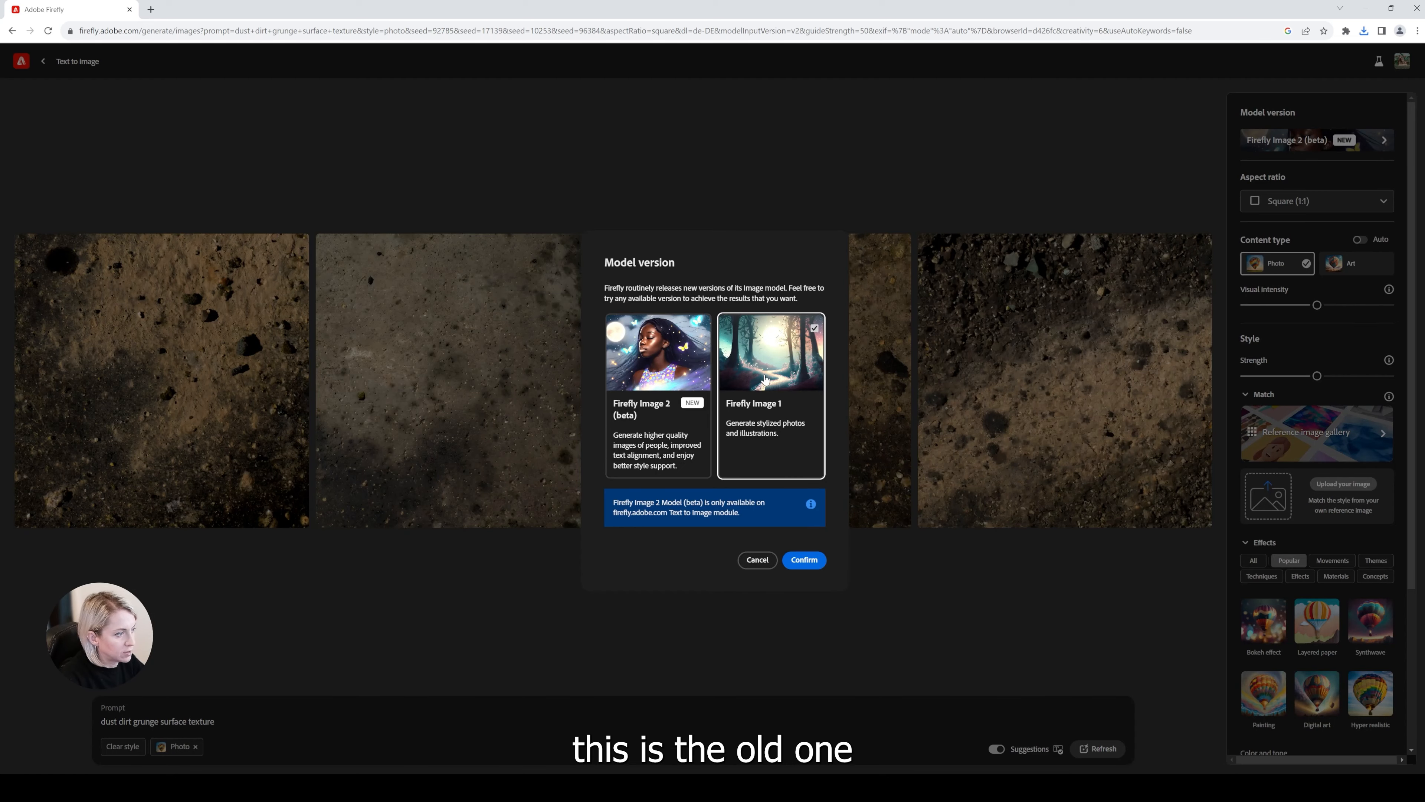
pyautogui.click(804, 559)
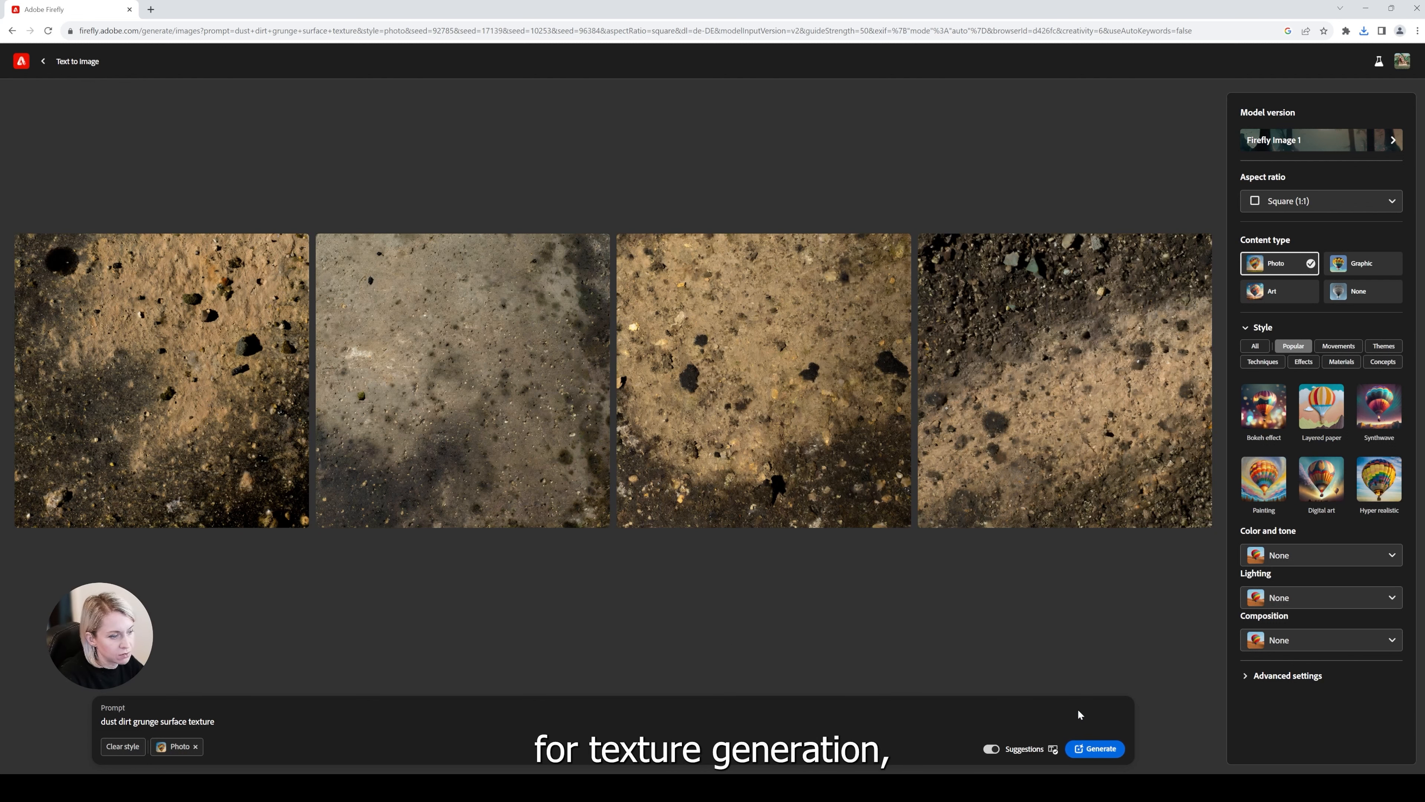
pyautogui.click(1096, 750)
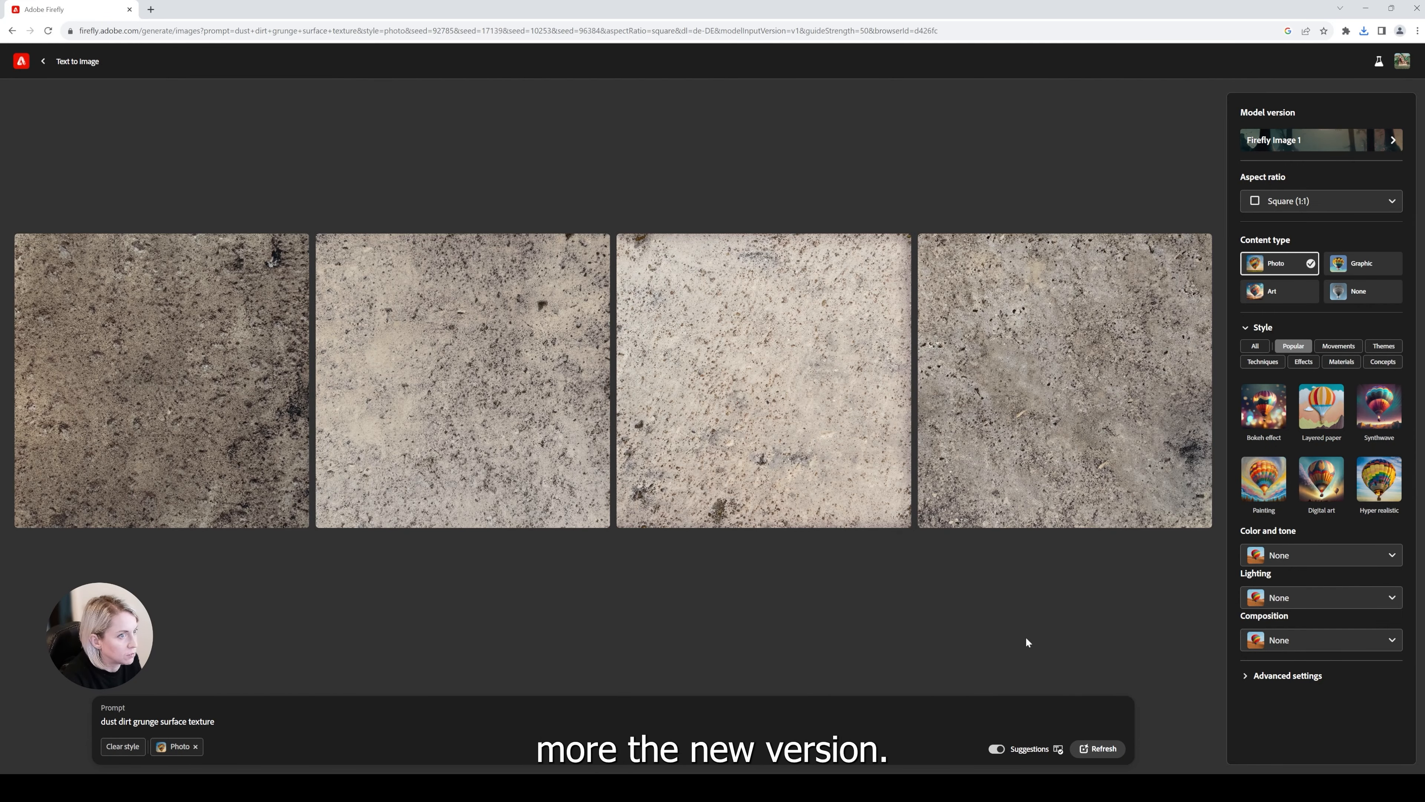
# Download all four generated dust dirt grunge textures: the third, fourth, second and first results
pyautogui.moveTo(524, 366)
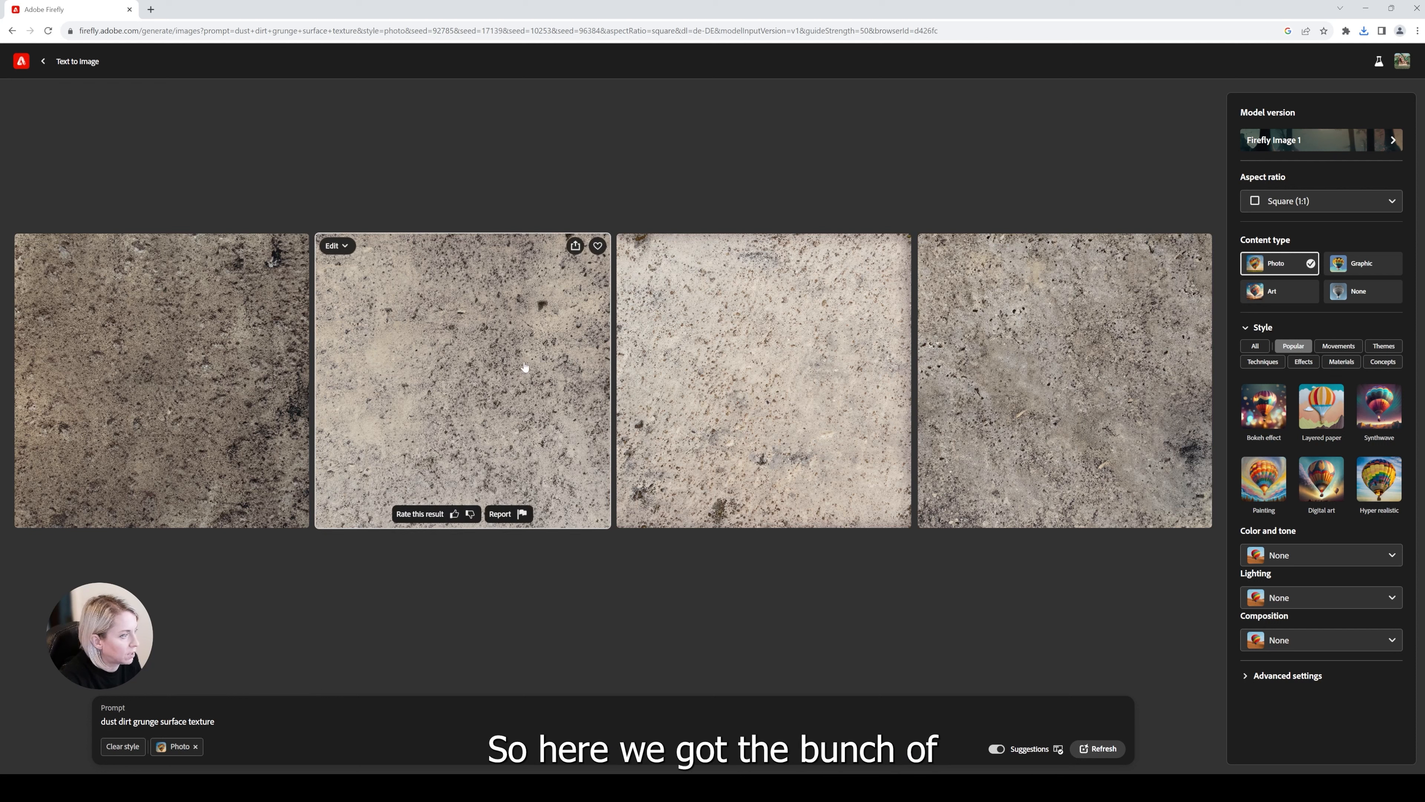
pyautogui.click(877, 247)
pyautogui.click(909, 270)
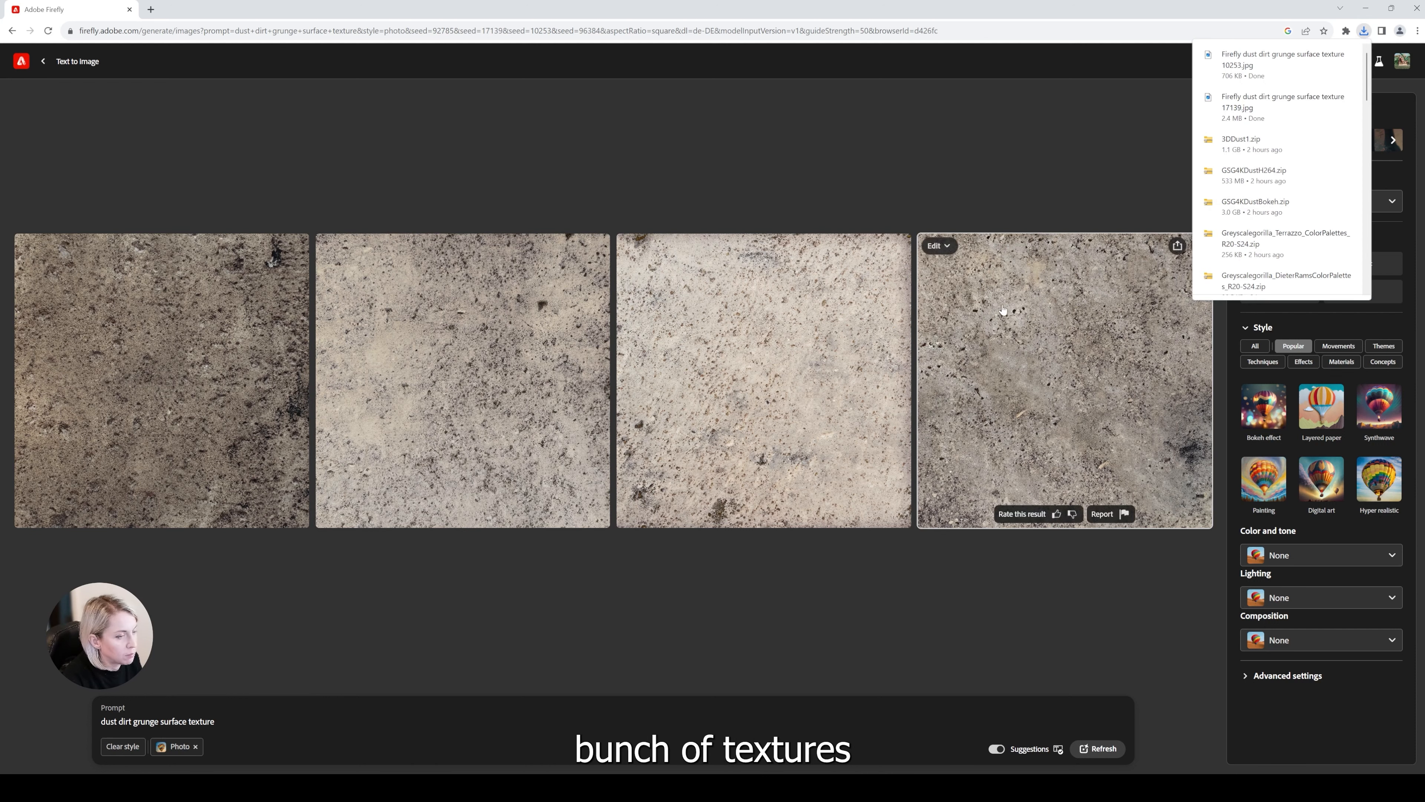
pyautogui.click(1177, 245)
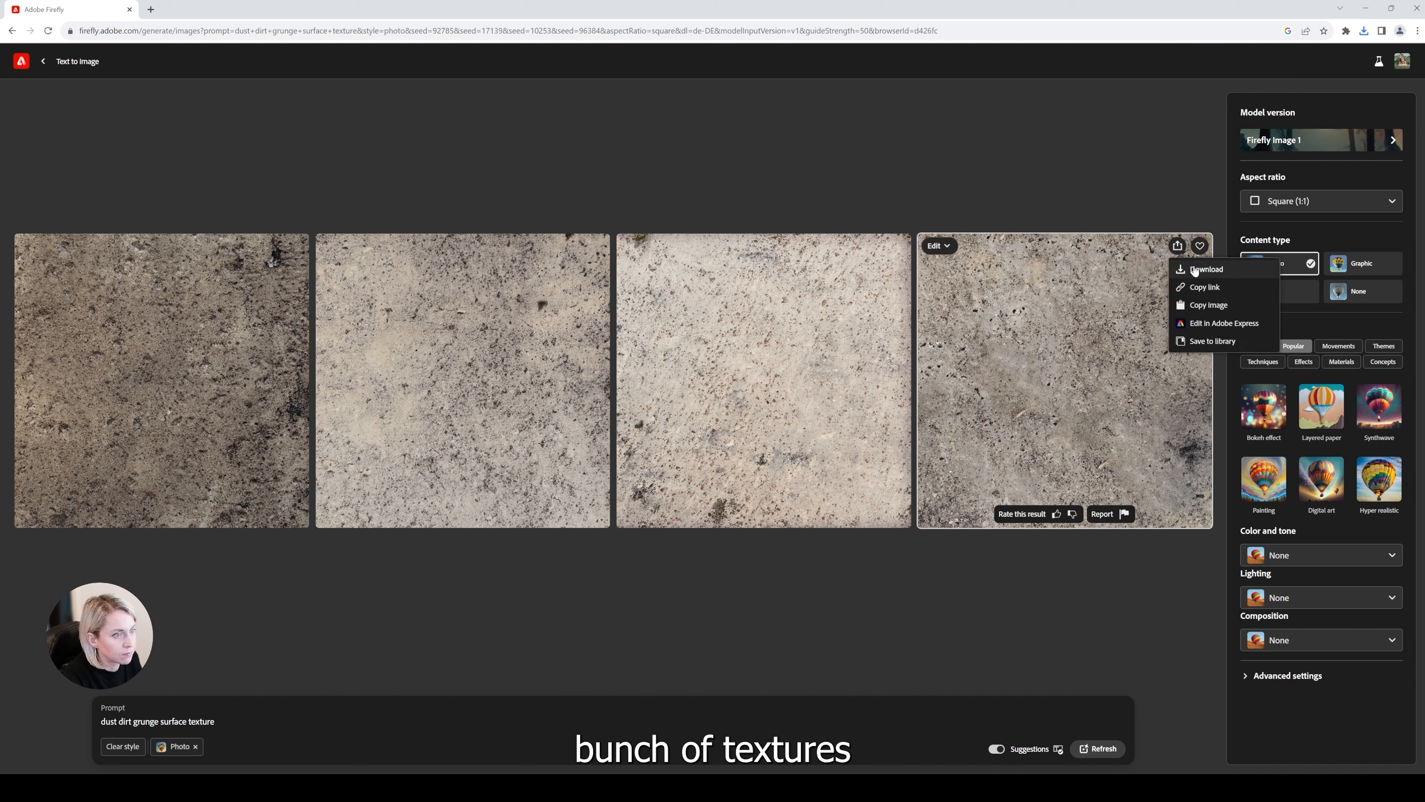
pyautogui.click(1209, 269)
pyautogui.click(574, 245)
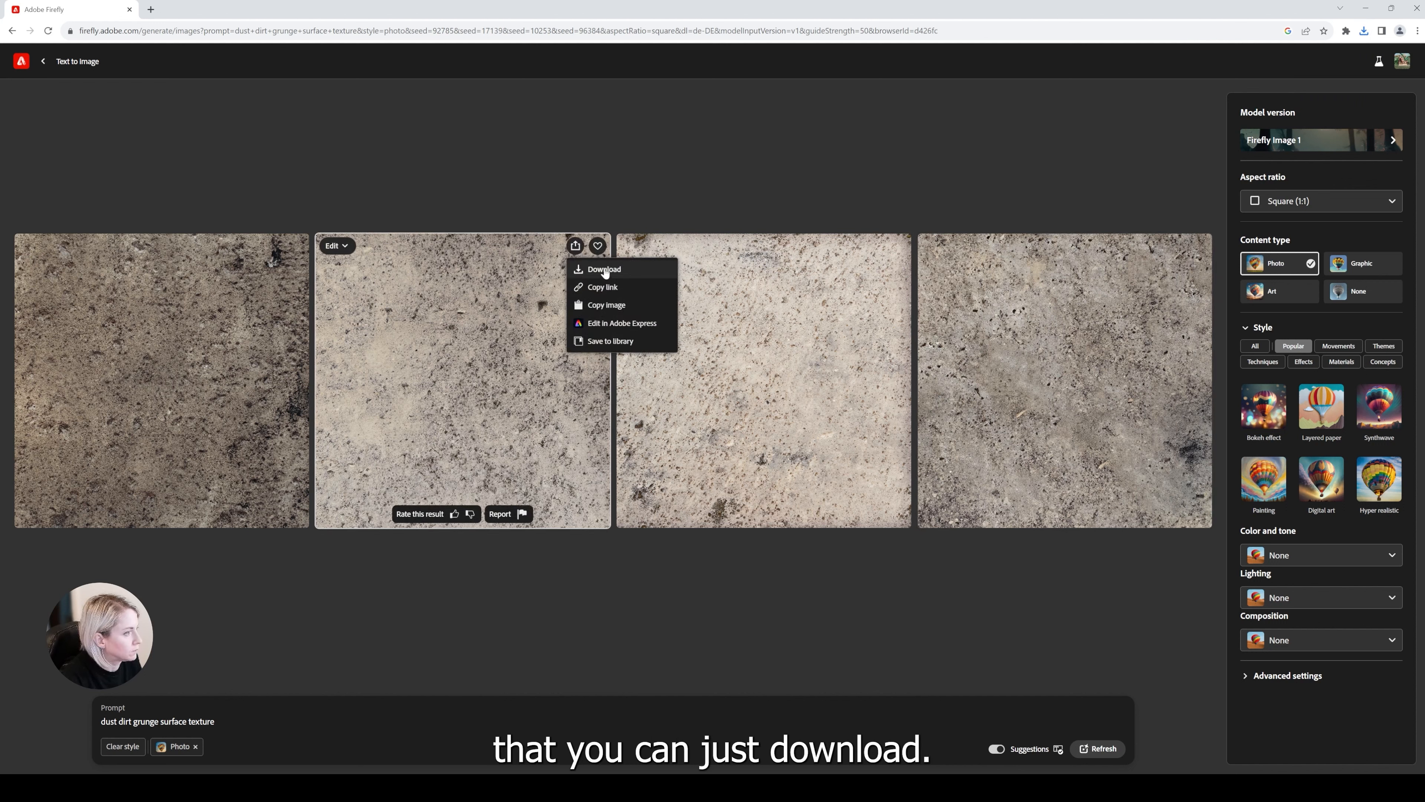
pyautogui.click(607, 269)
pyautogui.click(273, 246)
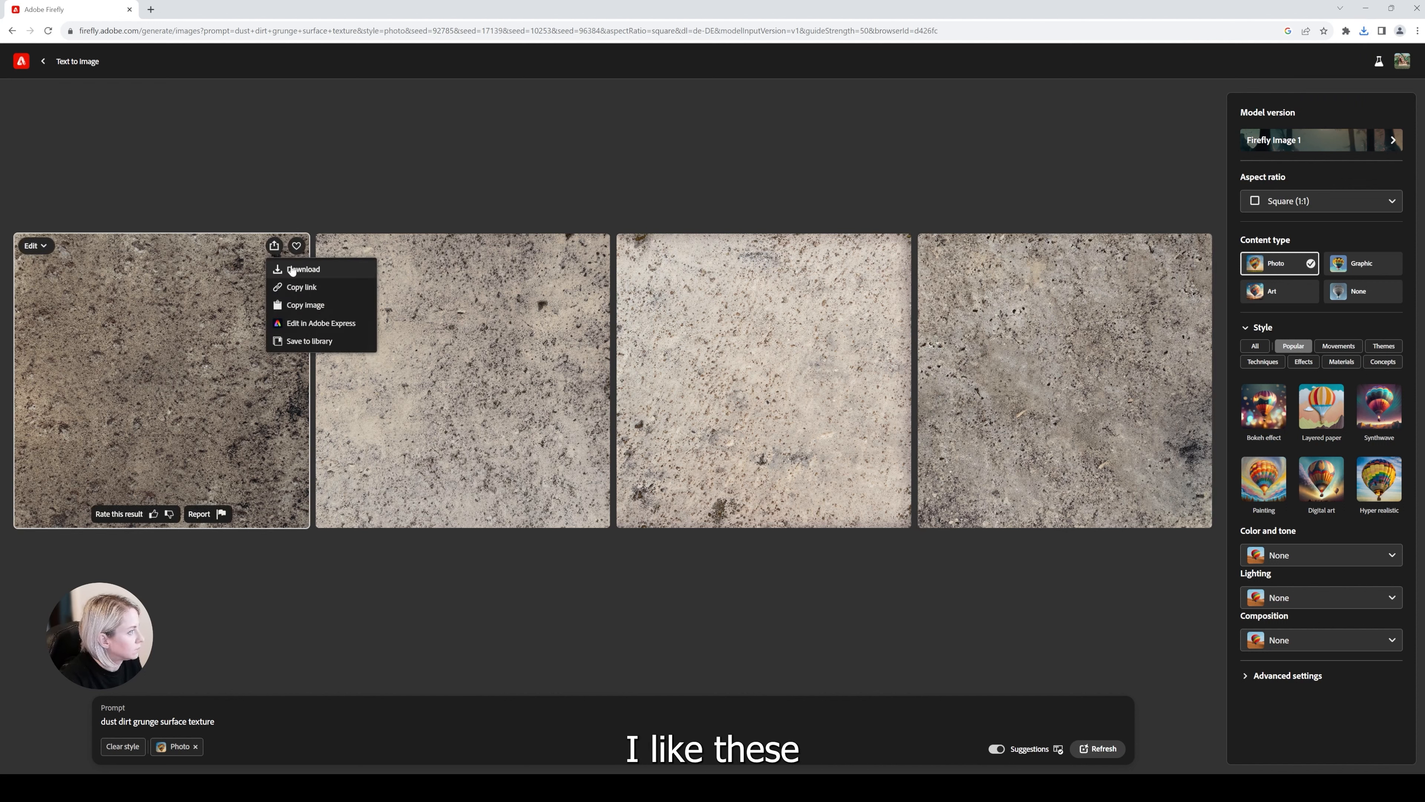
pyautogui.click(305, 270)
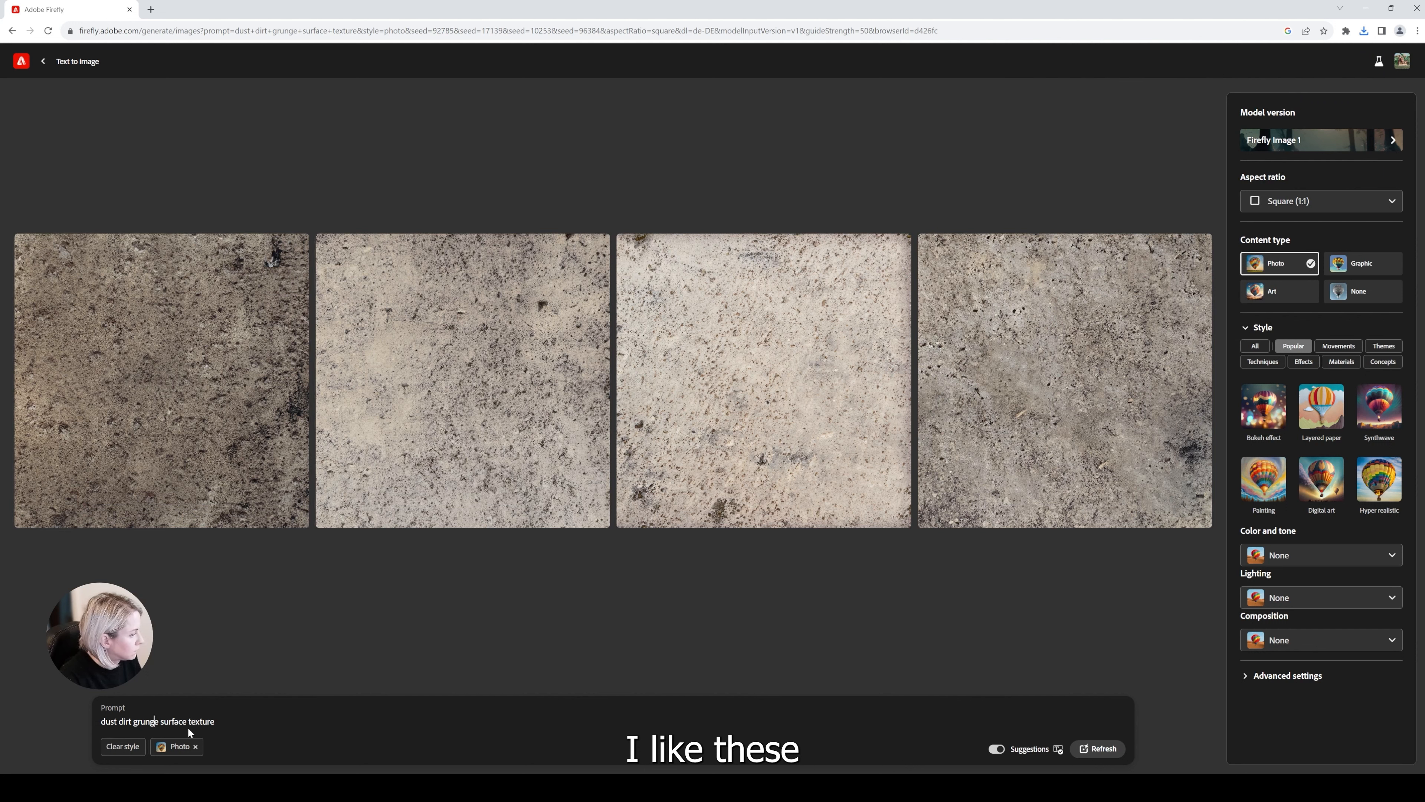
# Add "scratched" at the start of the prompt and generate a new set of textures
pyautogui.press('Left')
pyautogui.press('Left')
pyautogui.press('Left')
pyautogui.press('Left')
pyautogui.press('Left')
pyautogui.press('Left')
pyautogui.press('Left')
pyautogui.press('Left')
pyautogui.press('Left')
pyautogui.press('Left')
pyautogui.press('Left')
pyautogui.press('Left')
pyautogui.press('Left')
pyautogui.press('Left')
pyautogui.press('Left')
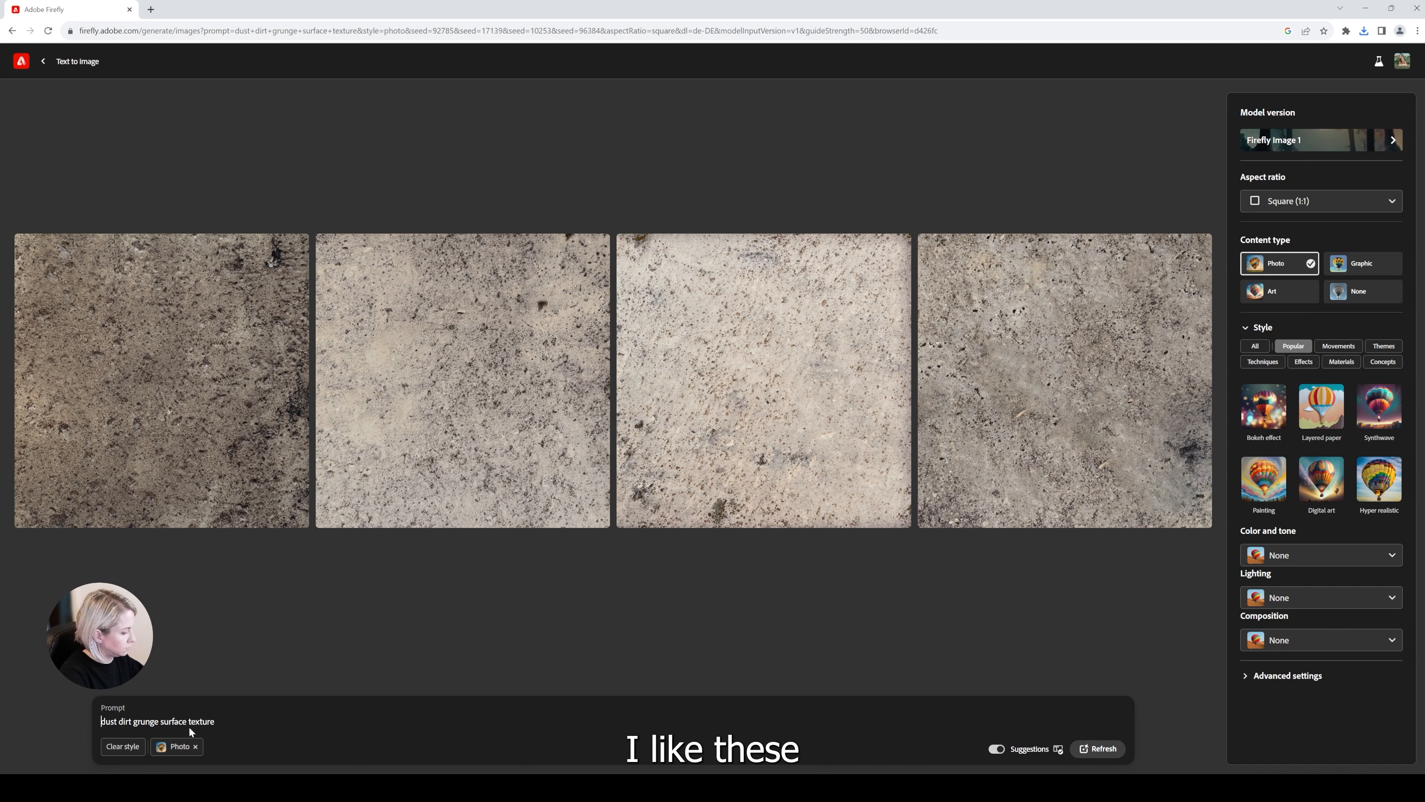
pyautogui.write('scratched')
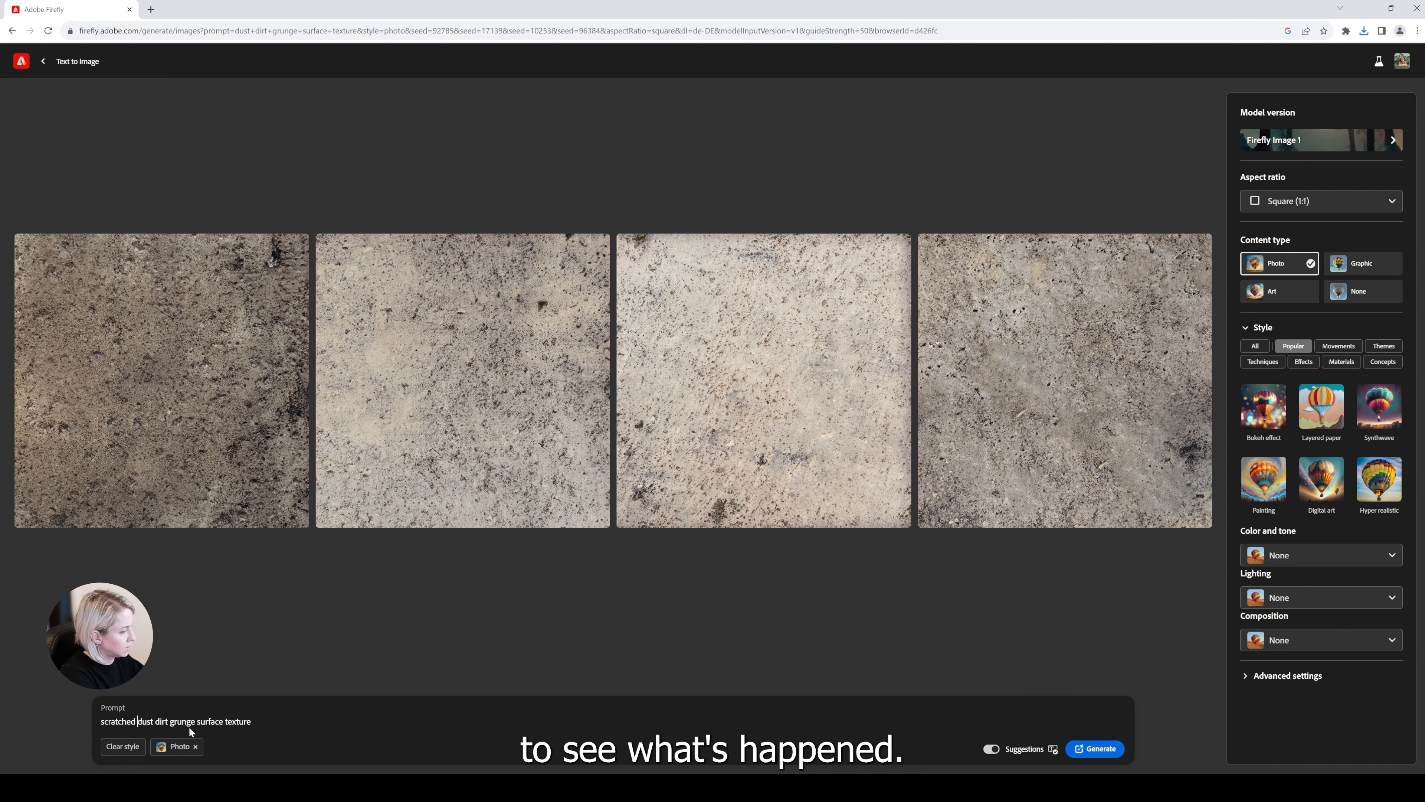
pyautogui.press('Return')
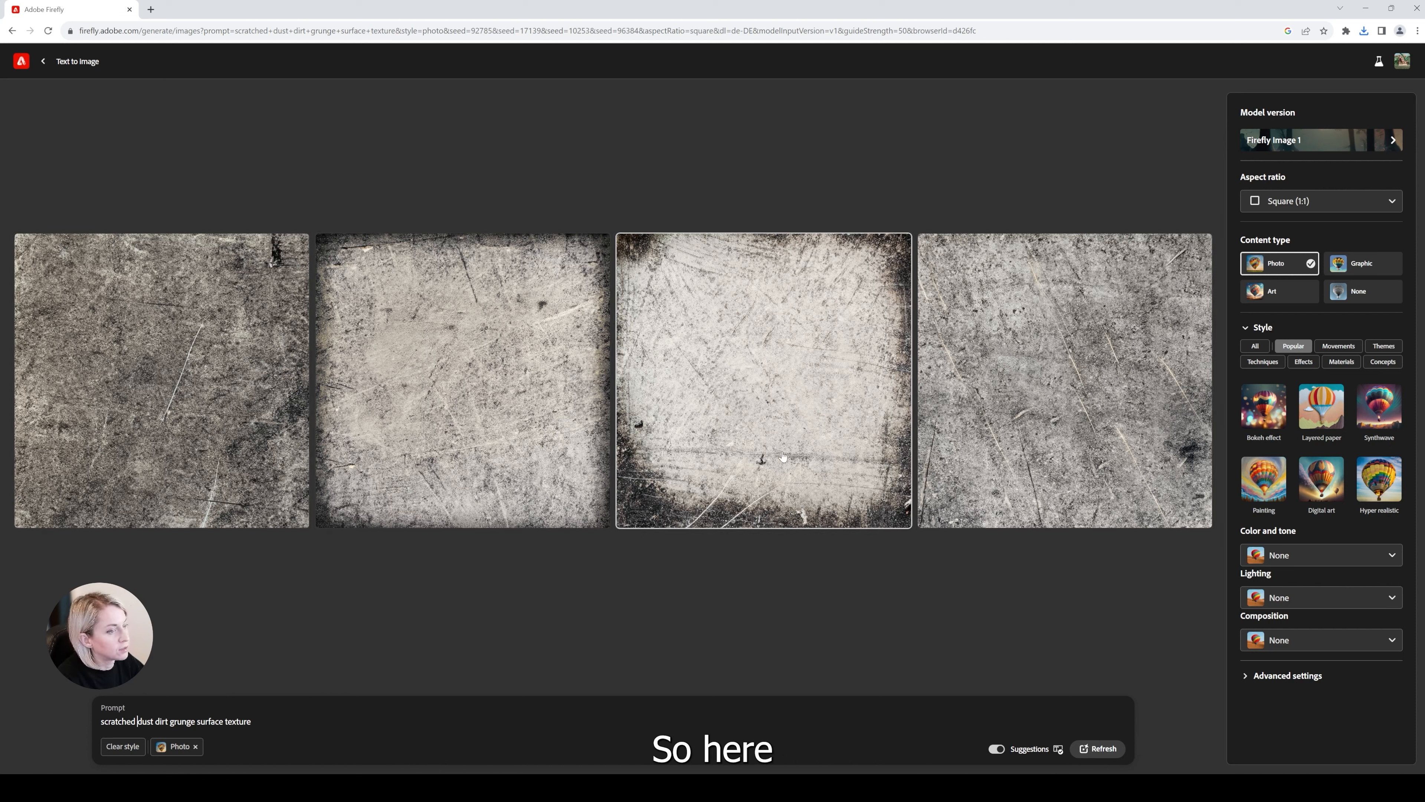
# Download the fourth, second and first scratched texture results
pyautogui.click(1177, 246)
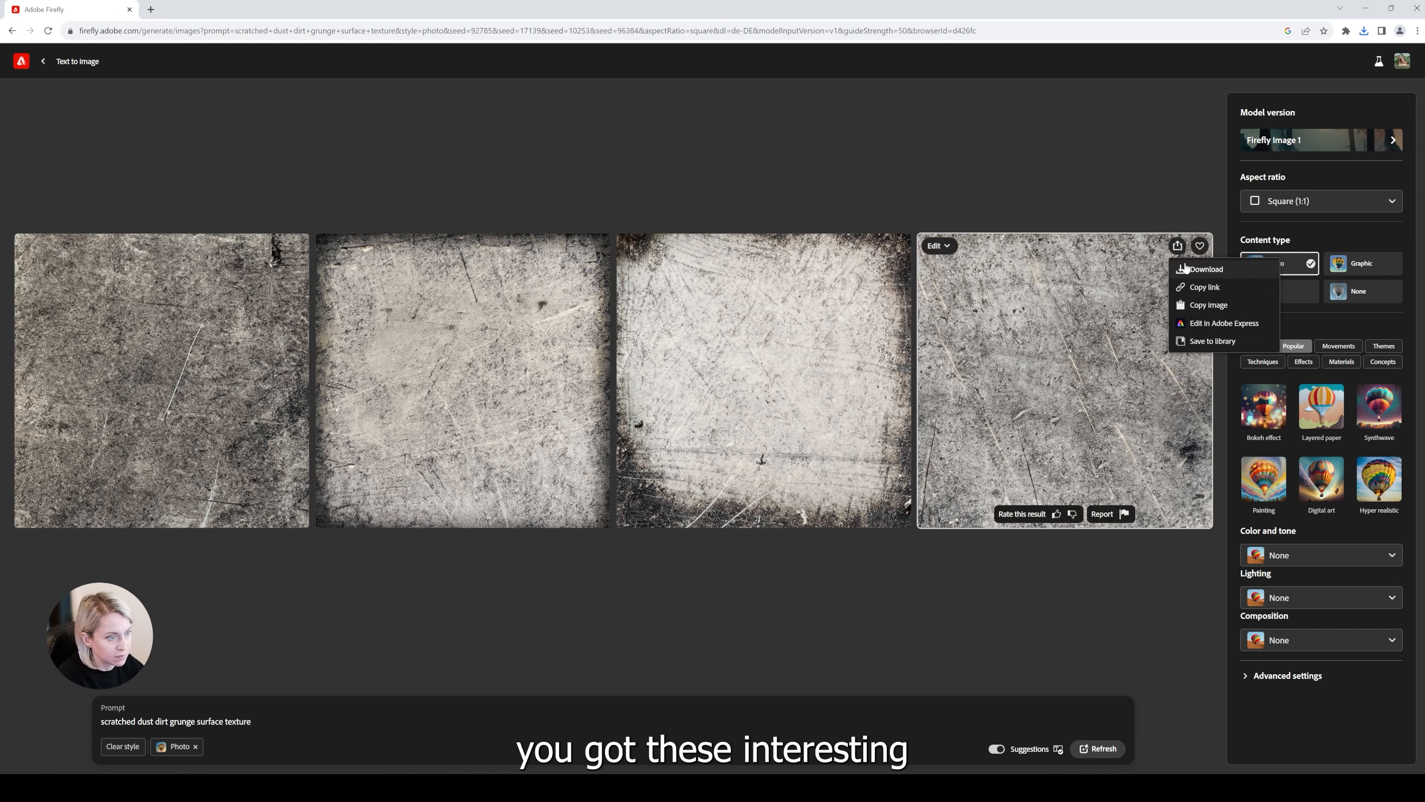
pyautogui.click(1185, 269)
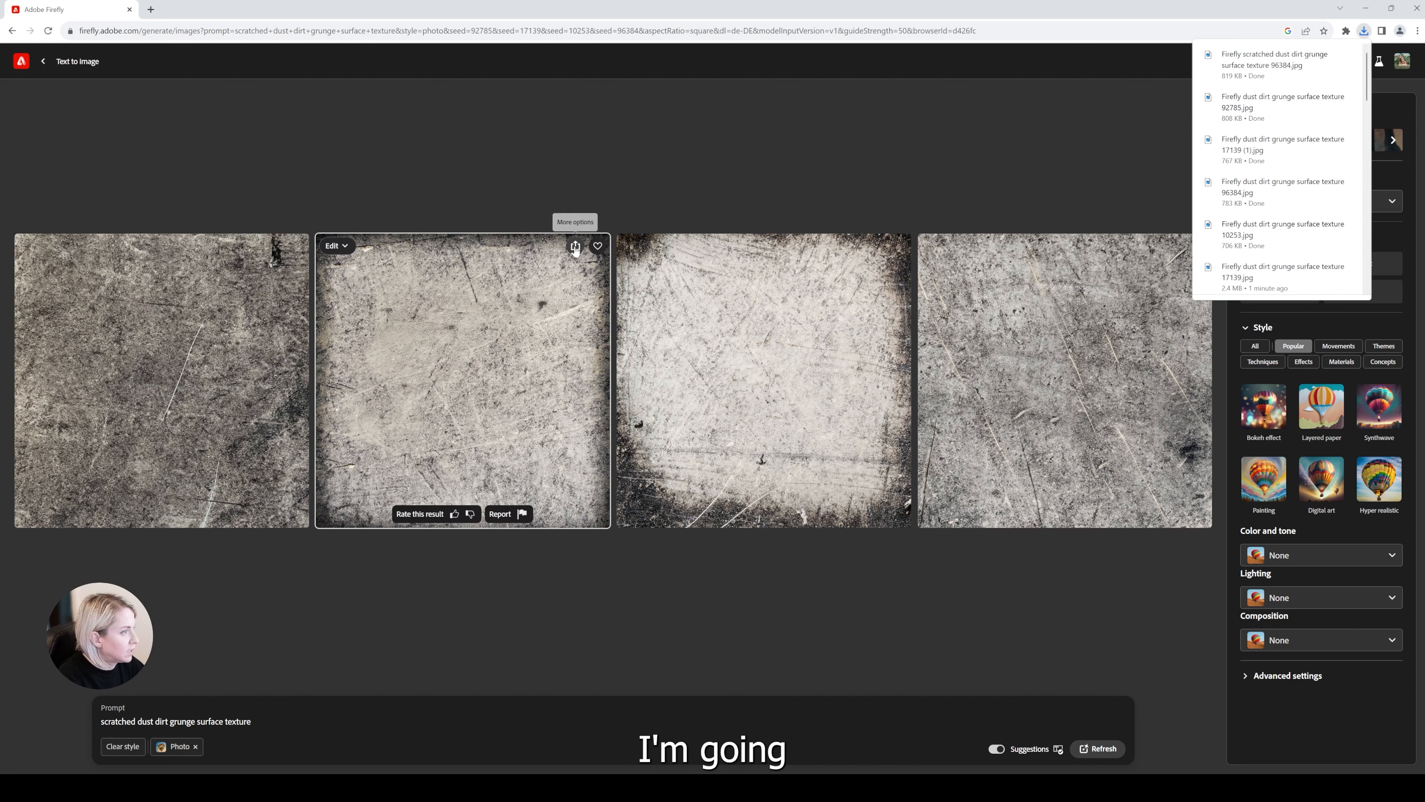
pyautogui.click(575, 246)
pyautogui.click(590, 269)
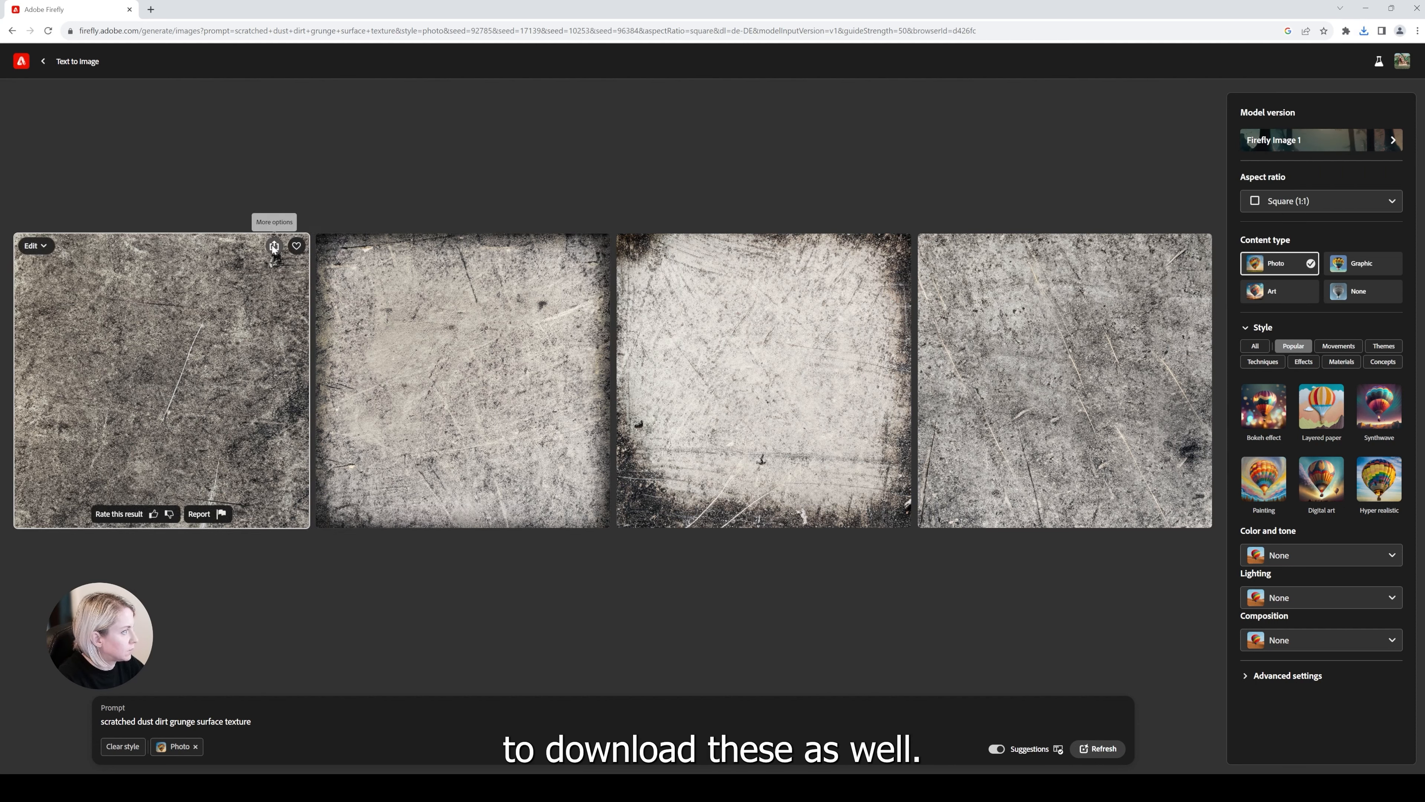
pyautogui.click(274, 246)
pyautogui.click(283, 269)
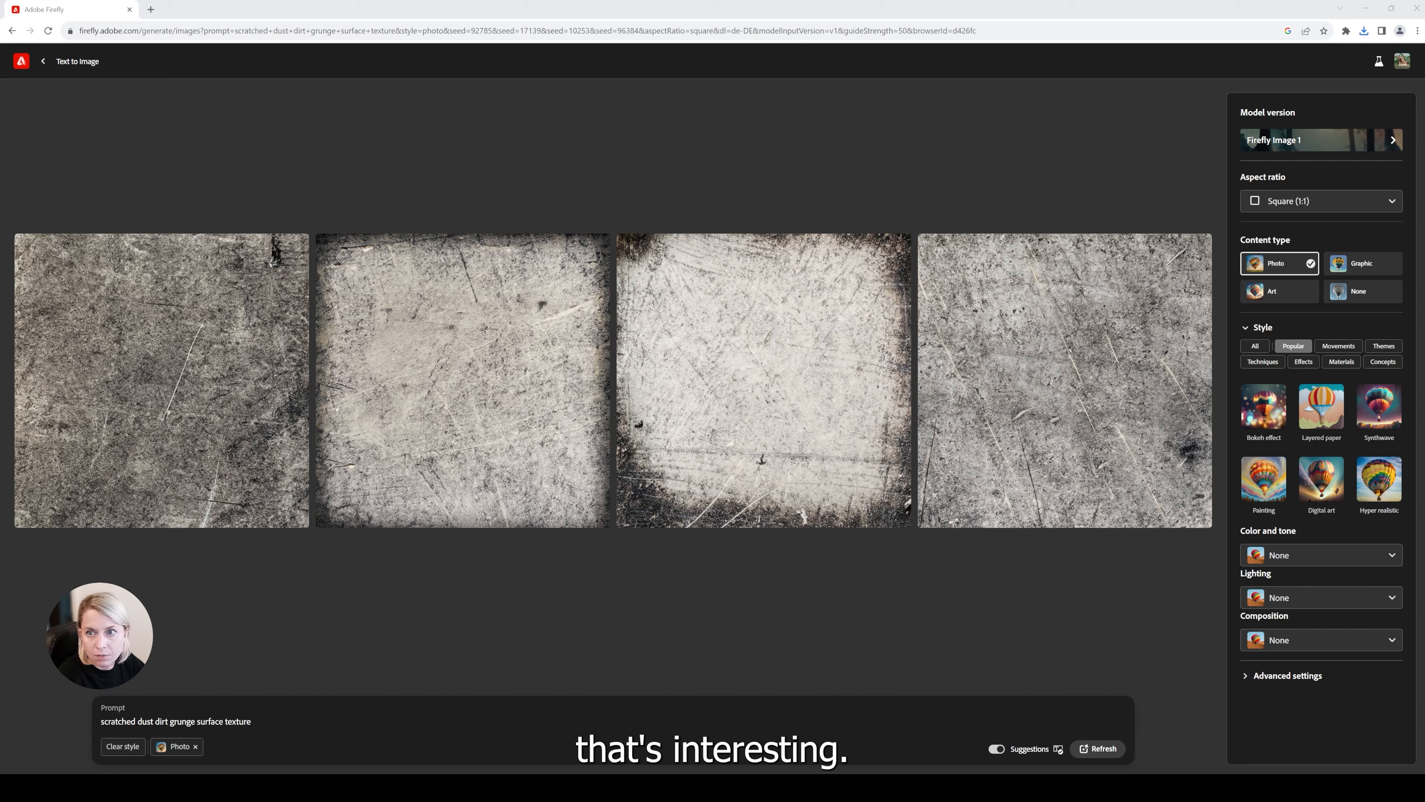
# Switch to the File Explorer window of the Firefly folder, maximize it and display the files as large icons
pyautogui.moveTo(1424, 9); pyautogui.dragTo(898, 50)
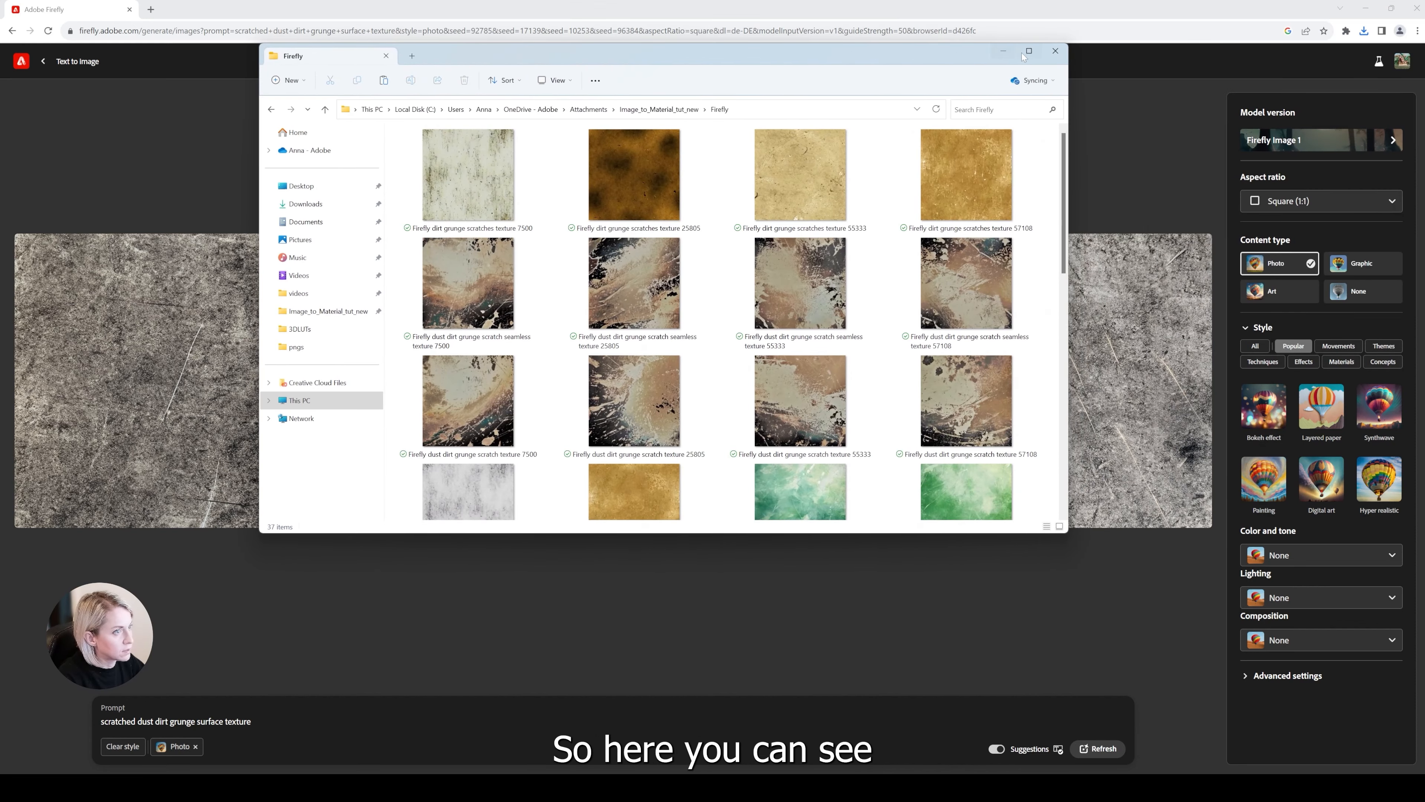
pyautogui.click(1028, 51)
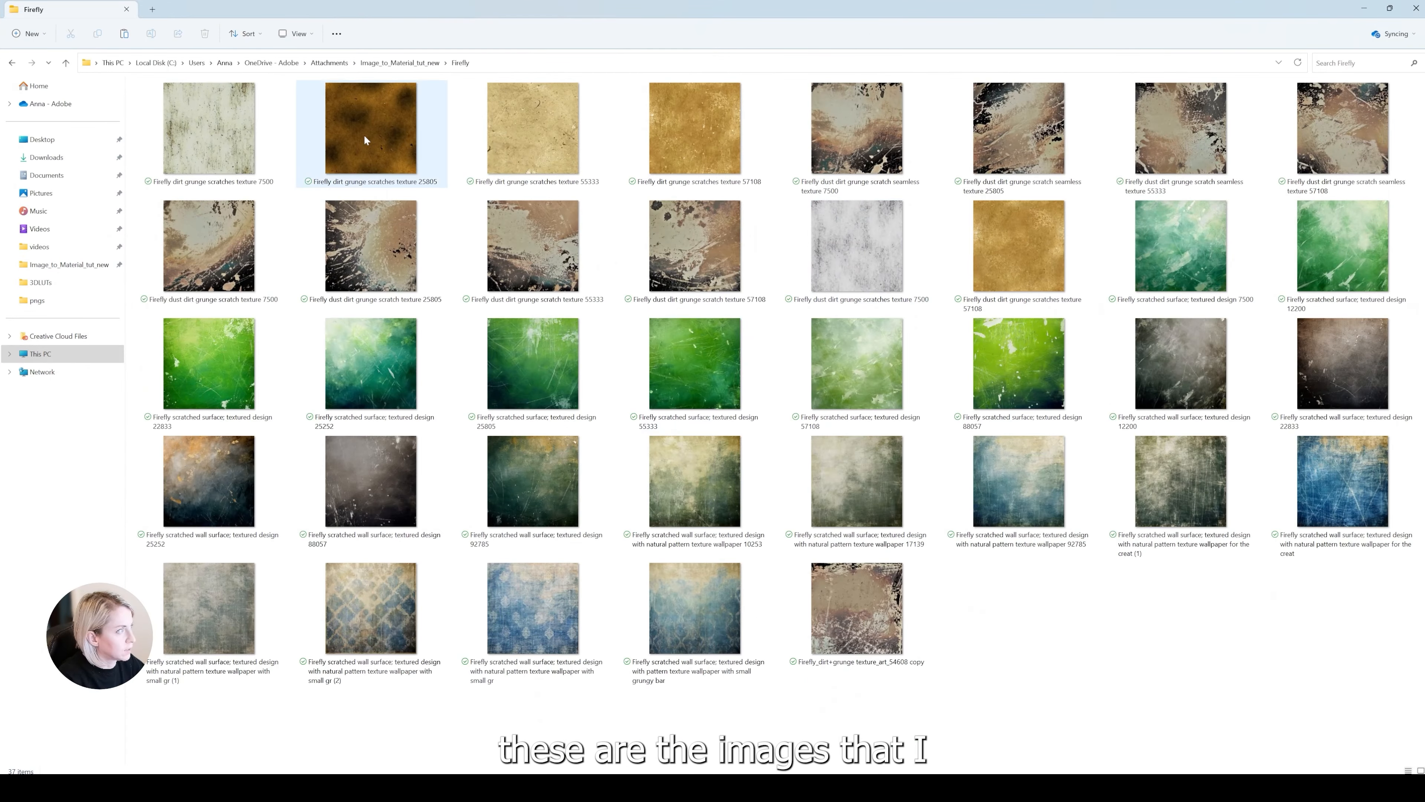
pyautogui.click(295, 35)
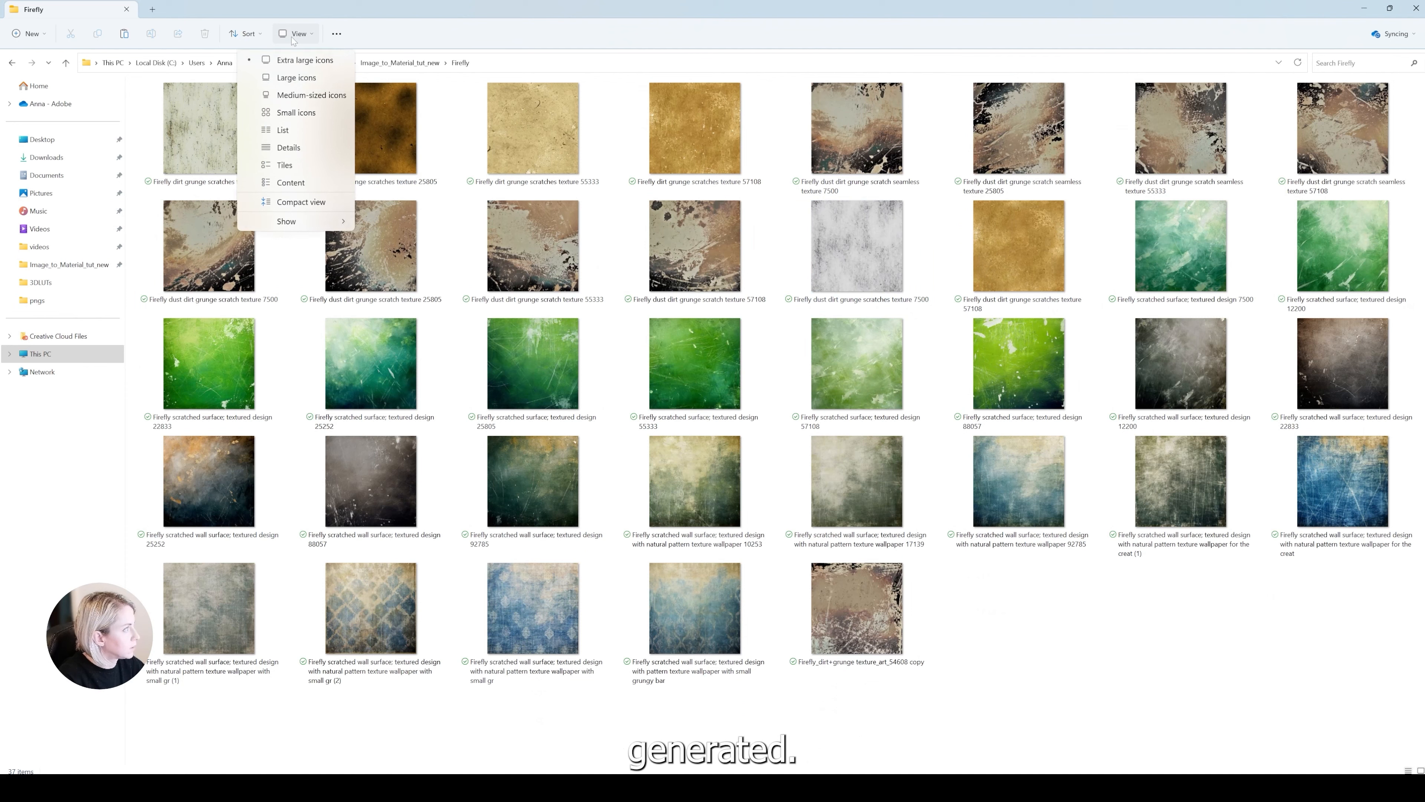
pyautogui.click(291, 77)
# Open the image "Firefly dirt grunge scratches texture 7500" and view it in a maximized window
pyautogui.click(203, 132)
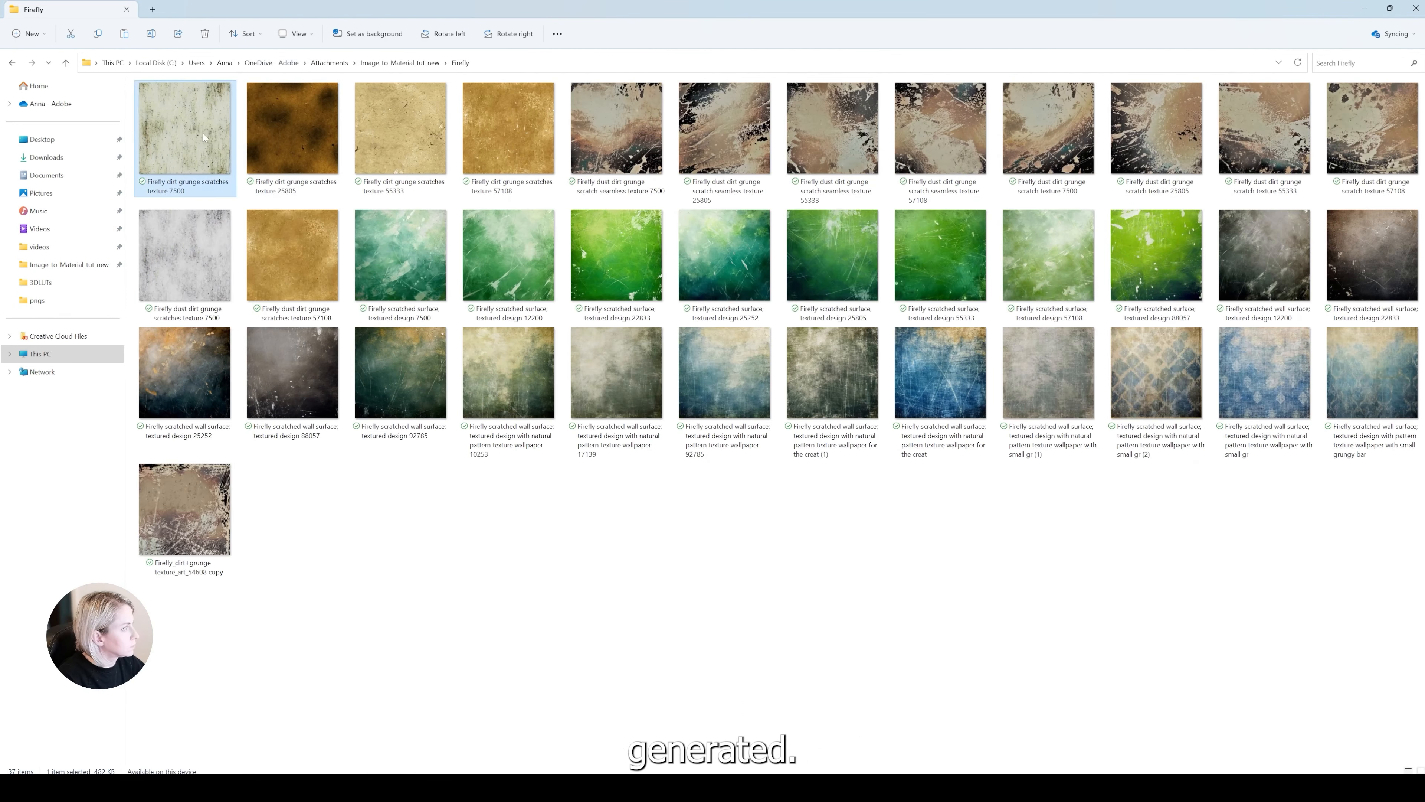
pyautogui.doubleClick(203, 133)
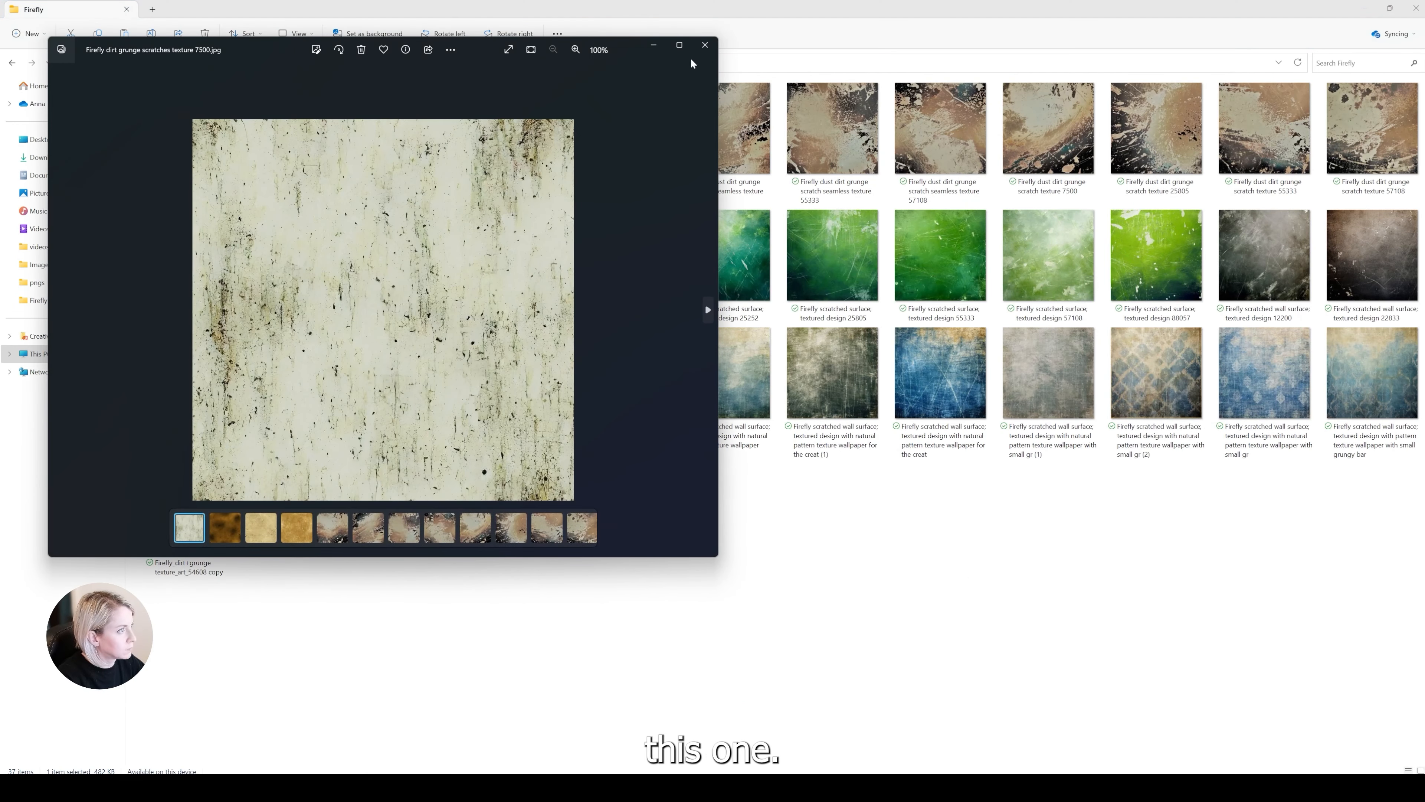
pyautogui.click(679, 45)
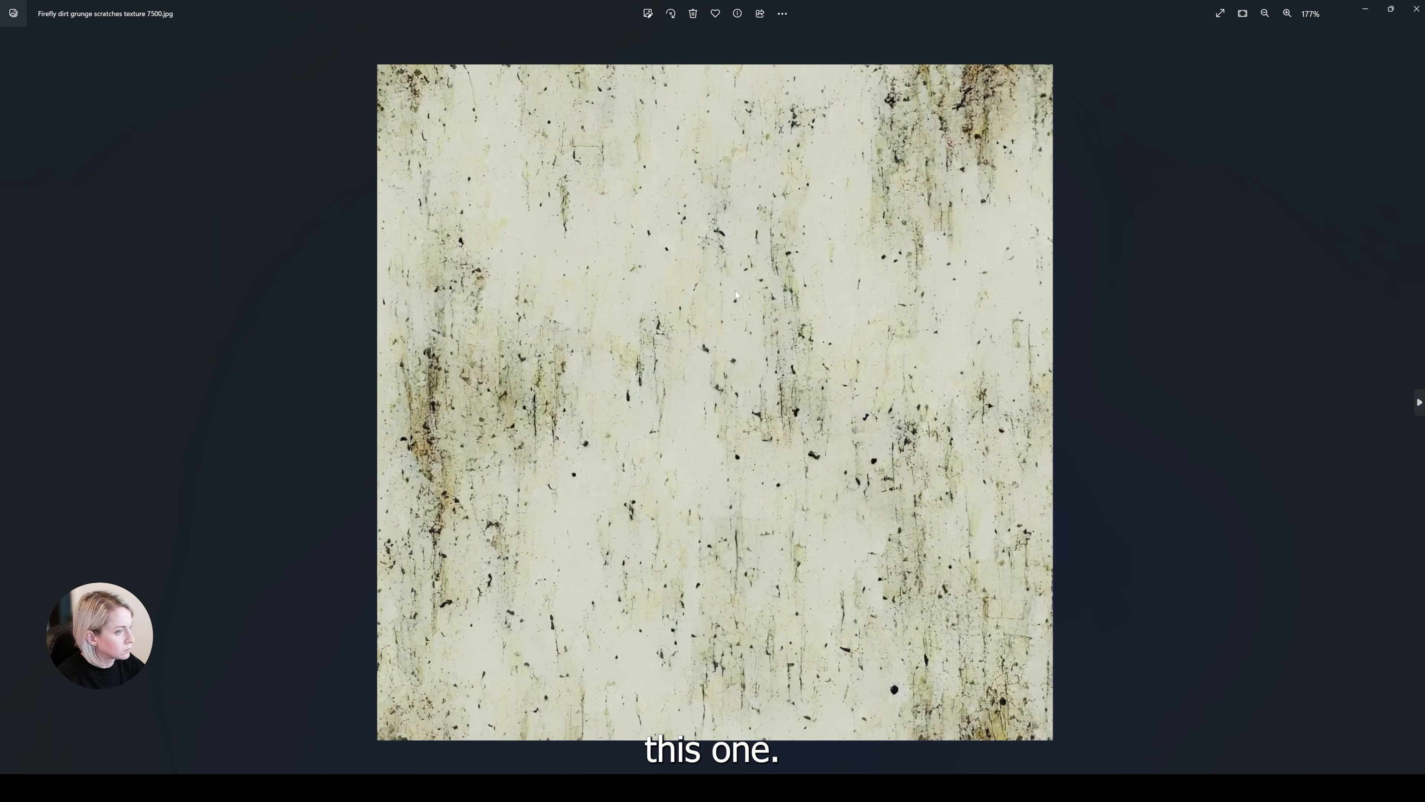
# Page through the beige and gold dirt grunge textures and the dust dirt grunge scratch textures to examine their quality and seamlessness
pyautogui.press('Right')
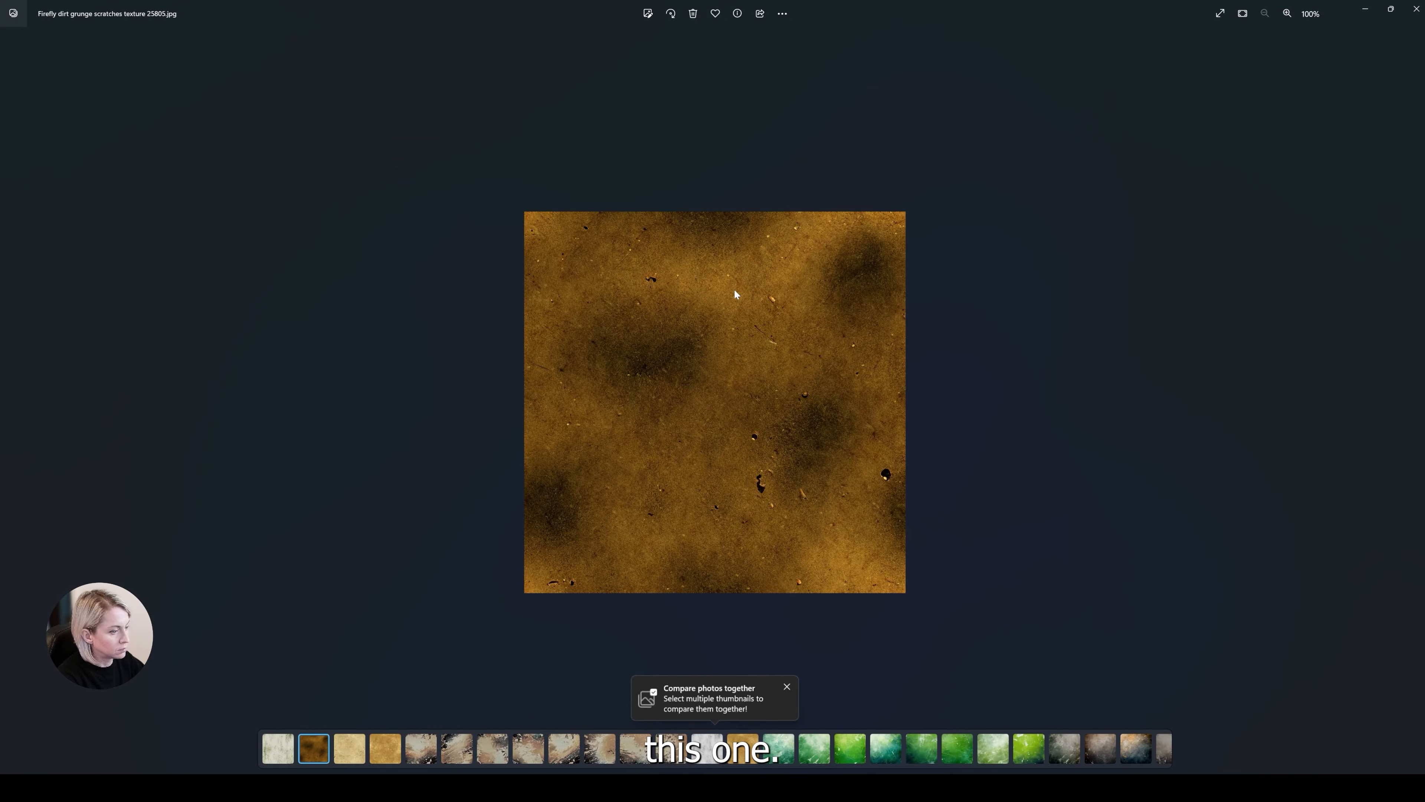
pyautogui.press('Right')
pyautogui.press('Right')
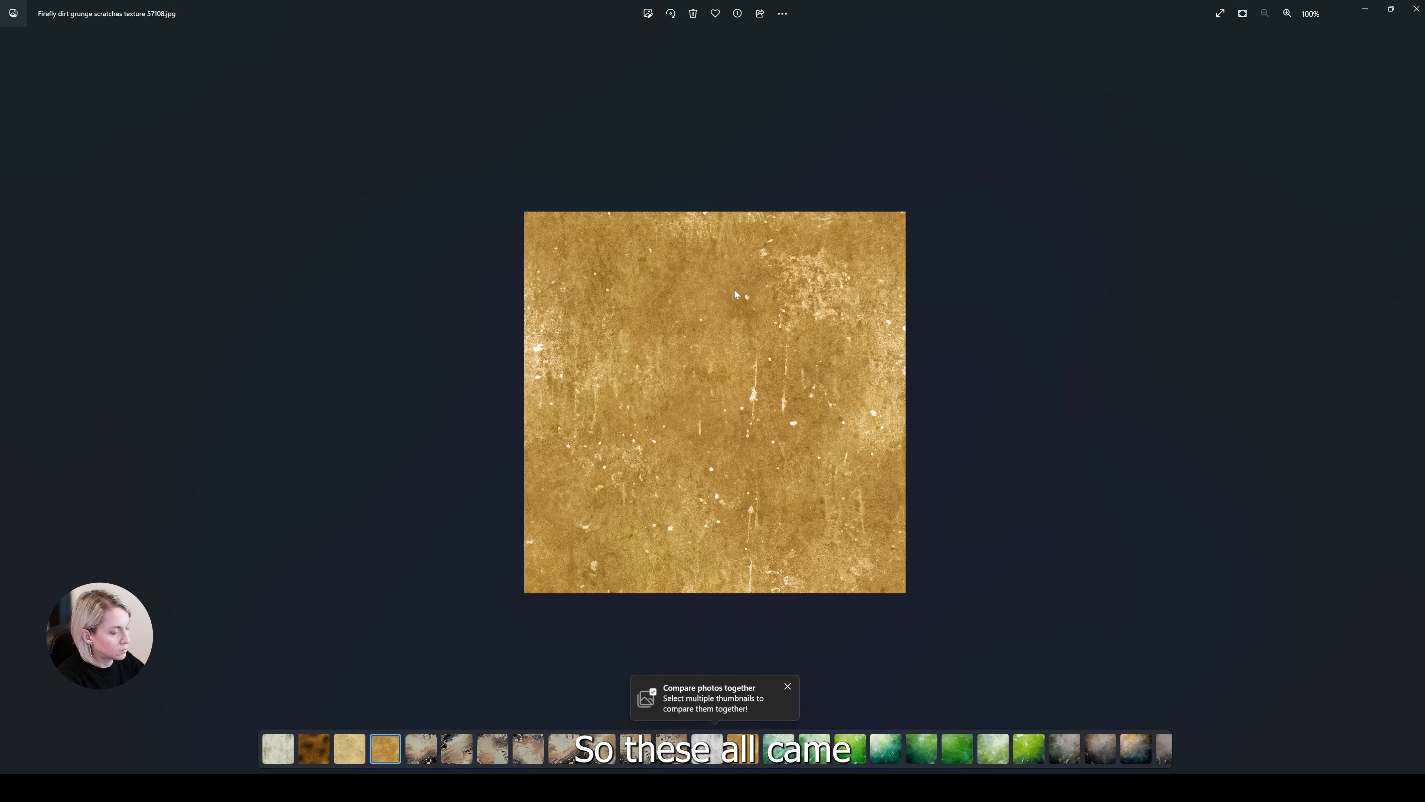
pyautogui.press('Right')
pyautogui.press('Right')
pyautogui.press('Right')
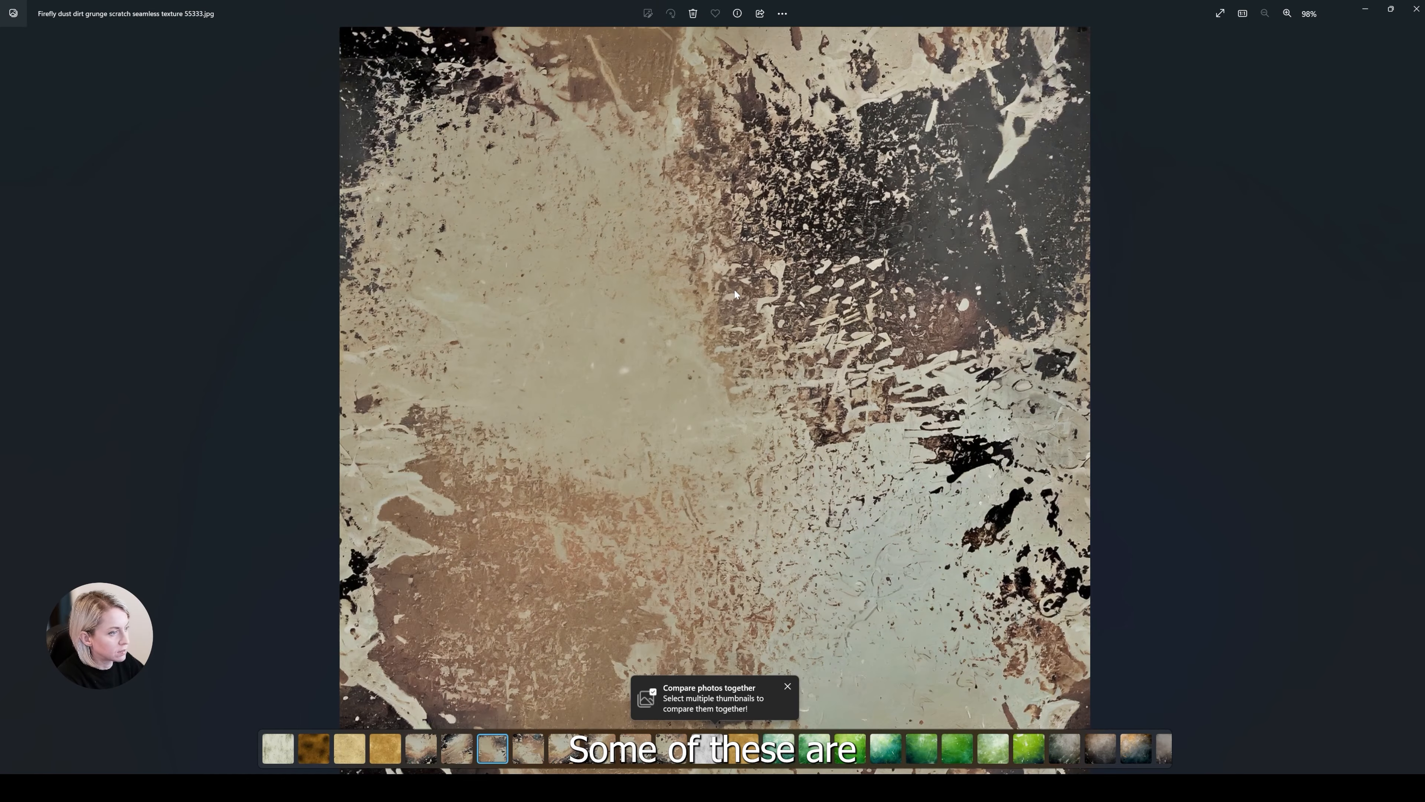
pyautogui.press('Right')
pyautogui.press('Right')
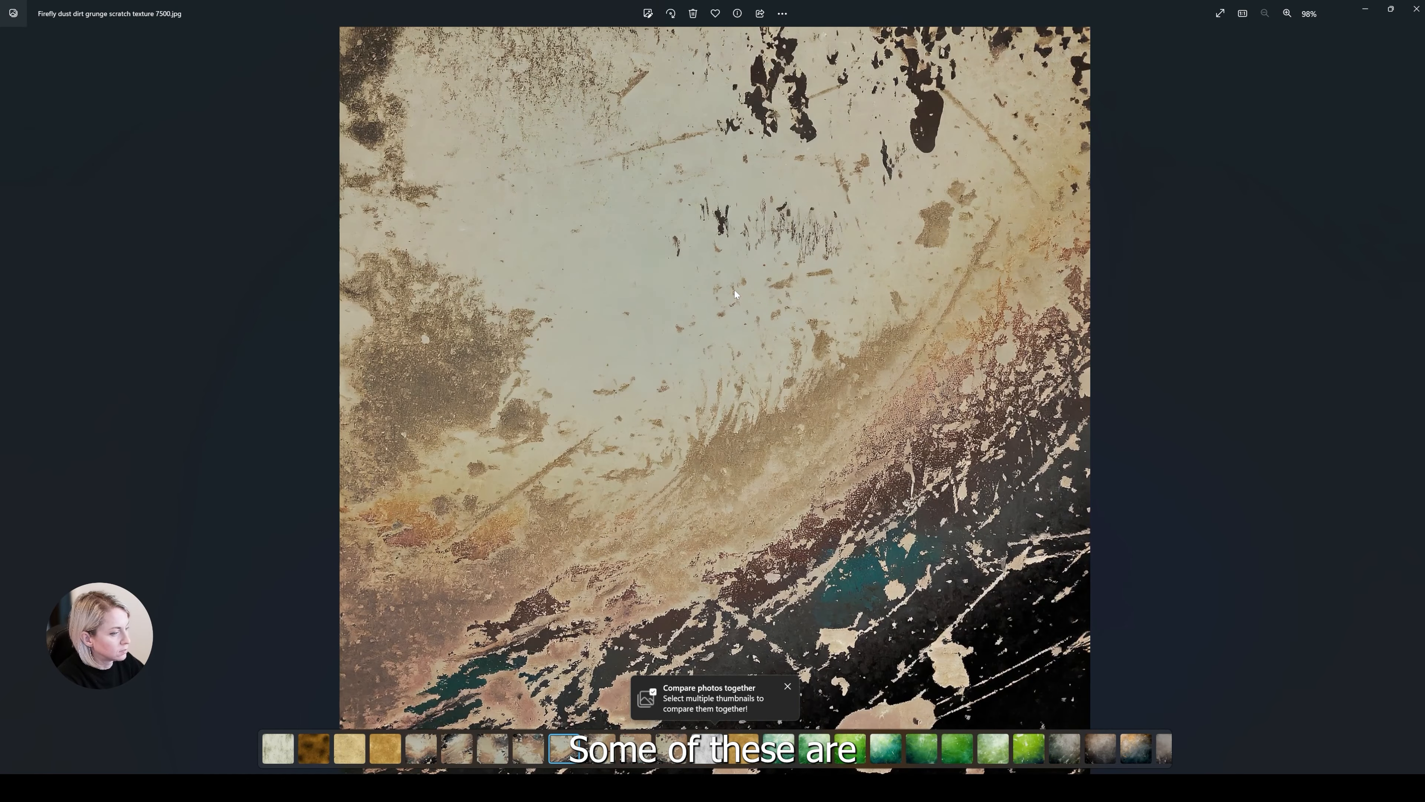
pyautogui.press('Right')
pyautogui.press('Right')
pyautogui.press('Right')
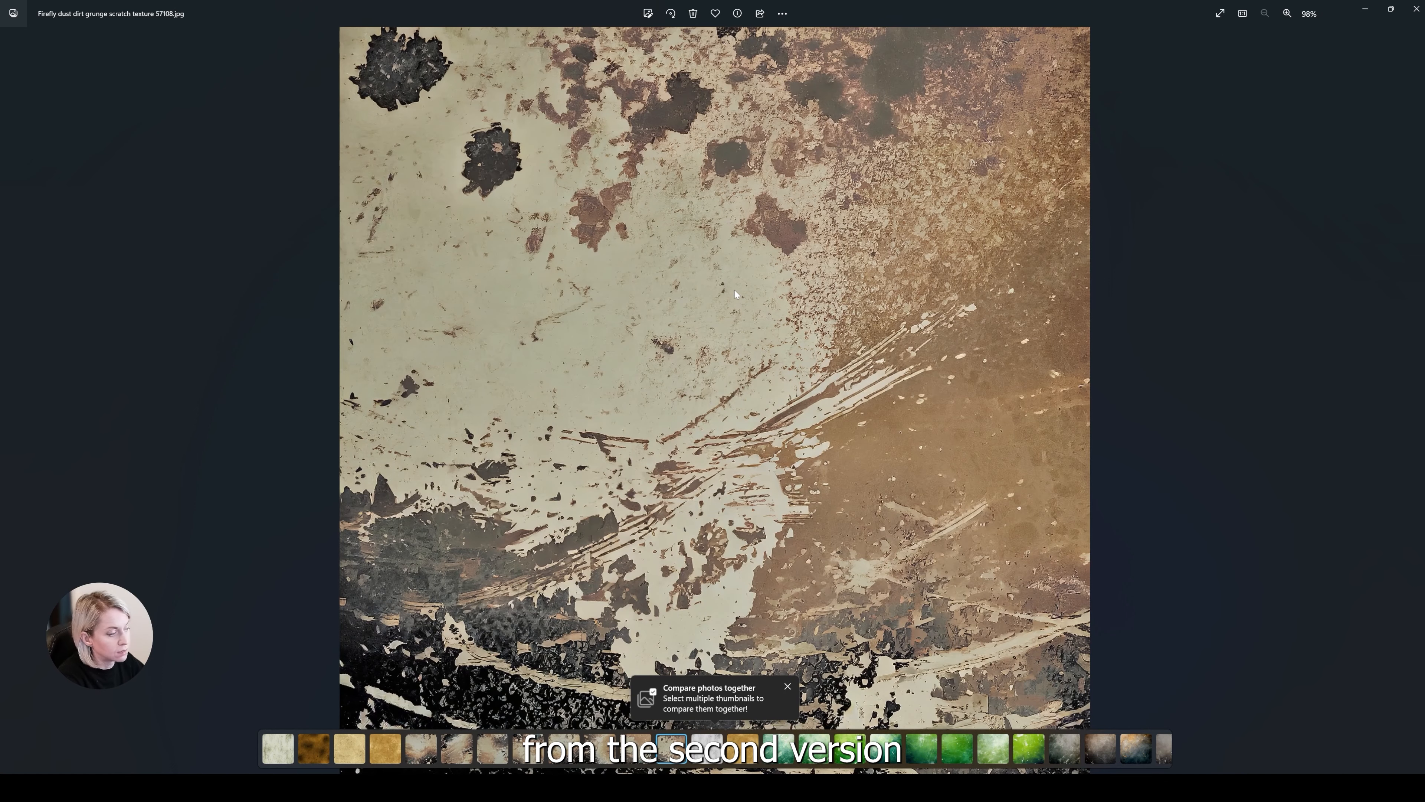
pyautogui.press('Right')
pyautogui.press('Left')
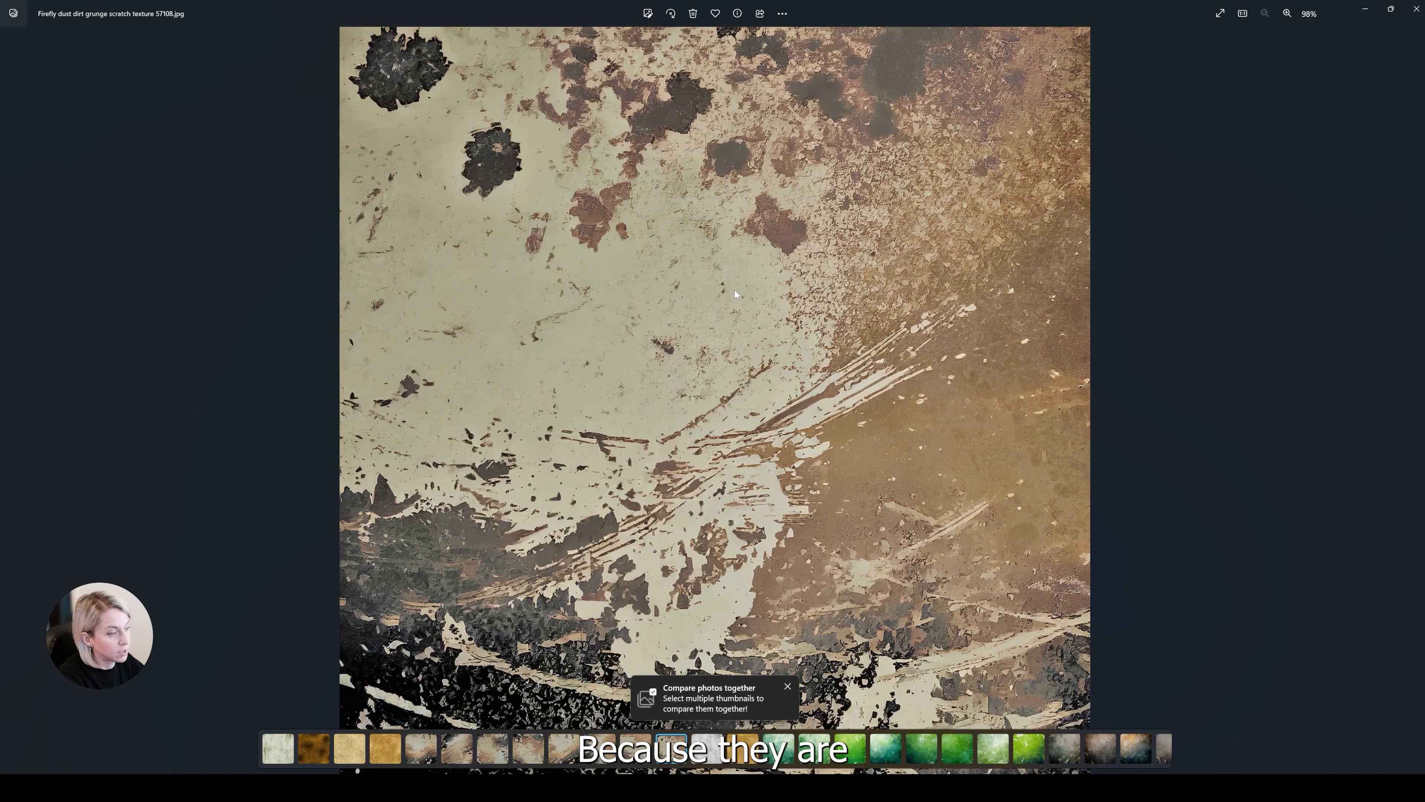
pyautogui.press('Right')
pyautogui.press('Right')
# Examine the green "scratched surface; textured design" textures one by one, dismissing the photo comparison and video editor tips
pyautogui.press('Right')
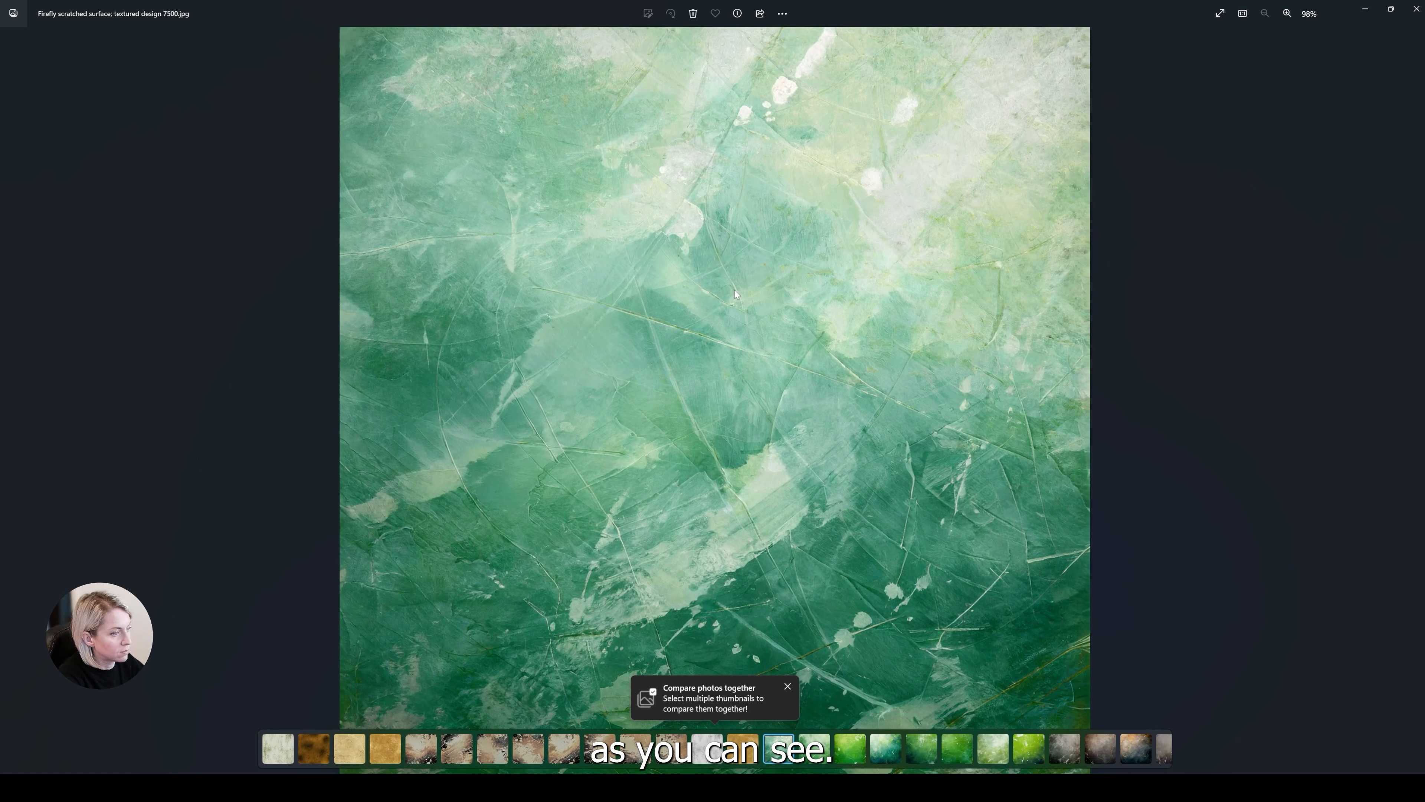
pyautogui.press('Right')
pyautogui.press('Right')
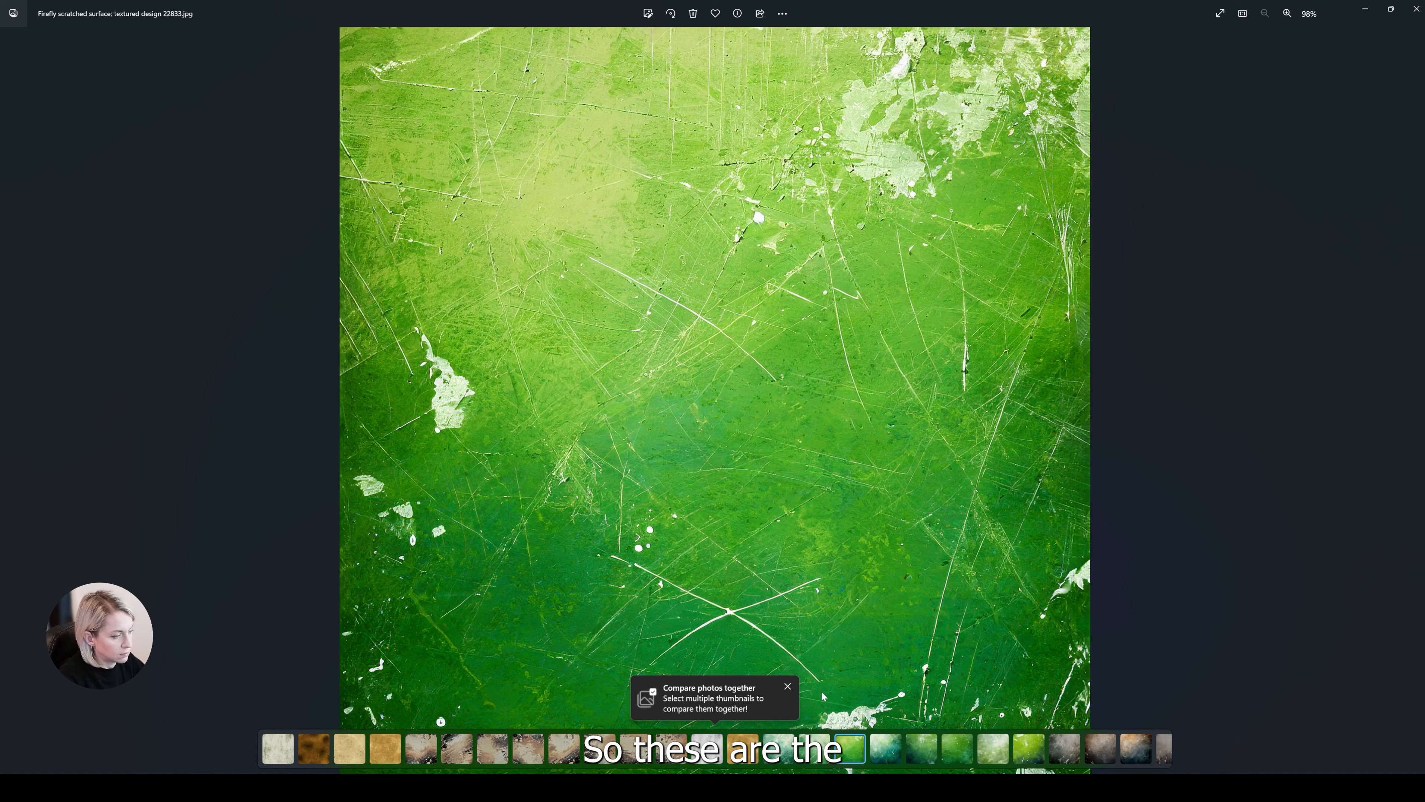
pyautogui.click(787, 686)
pyautogui.press('Right')
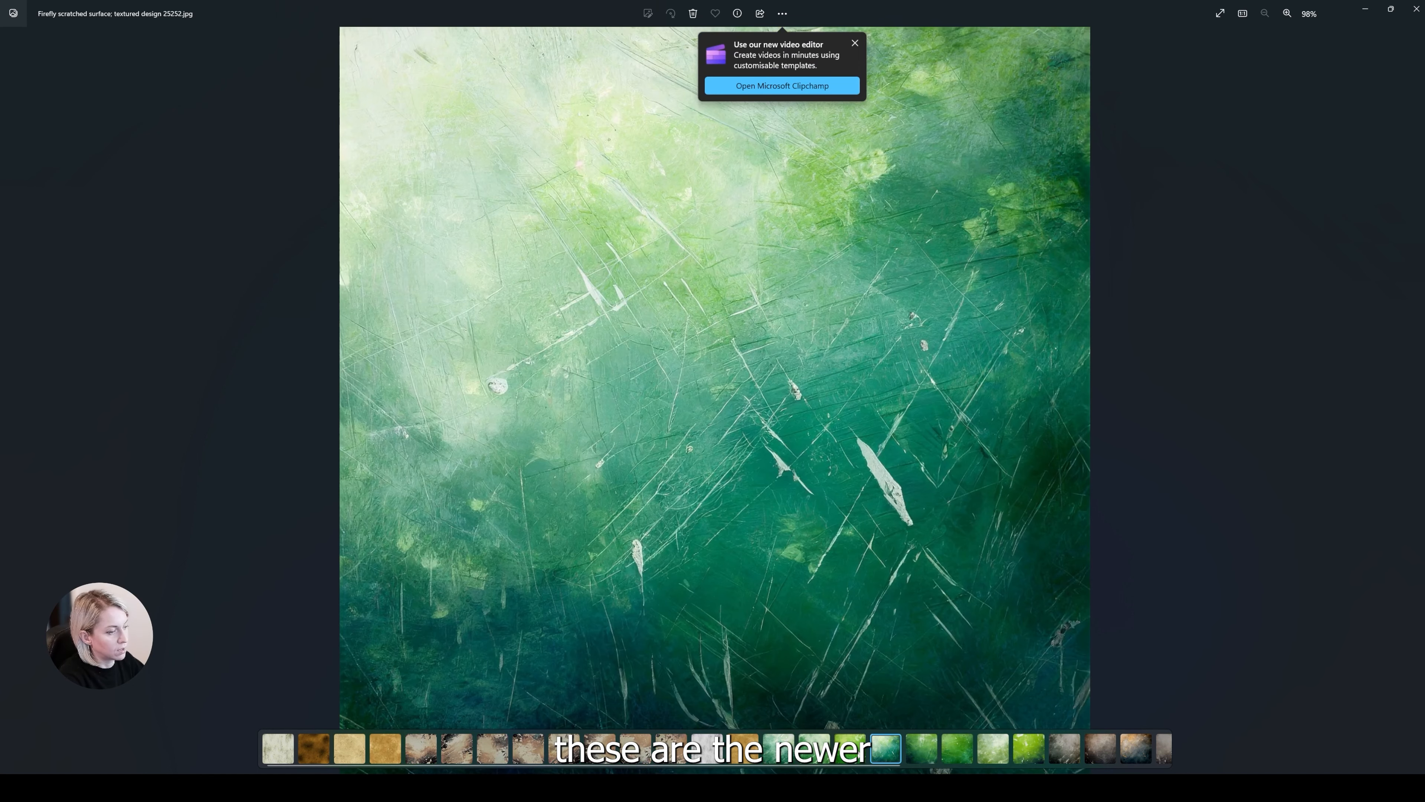
pyautogui.press('Right')
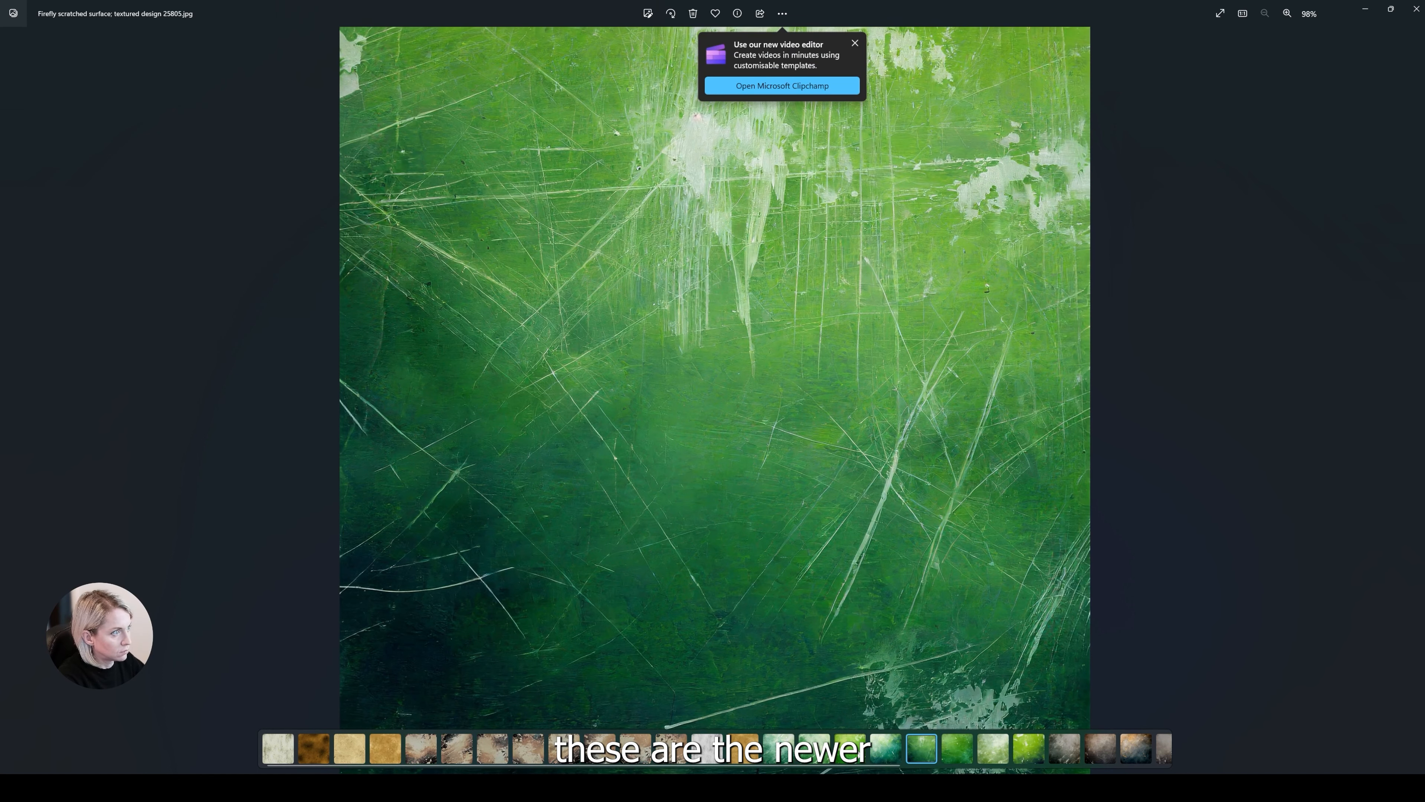
pyautogui.click(854, 43)
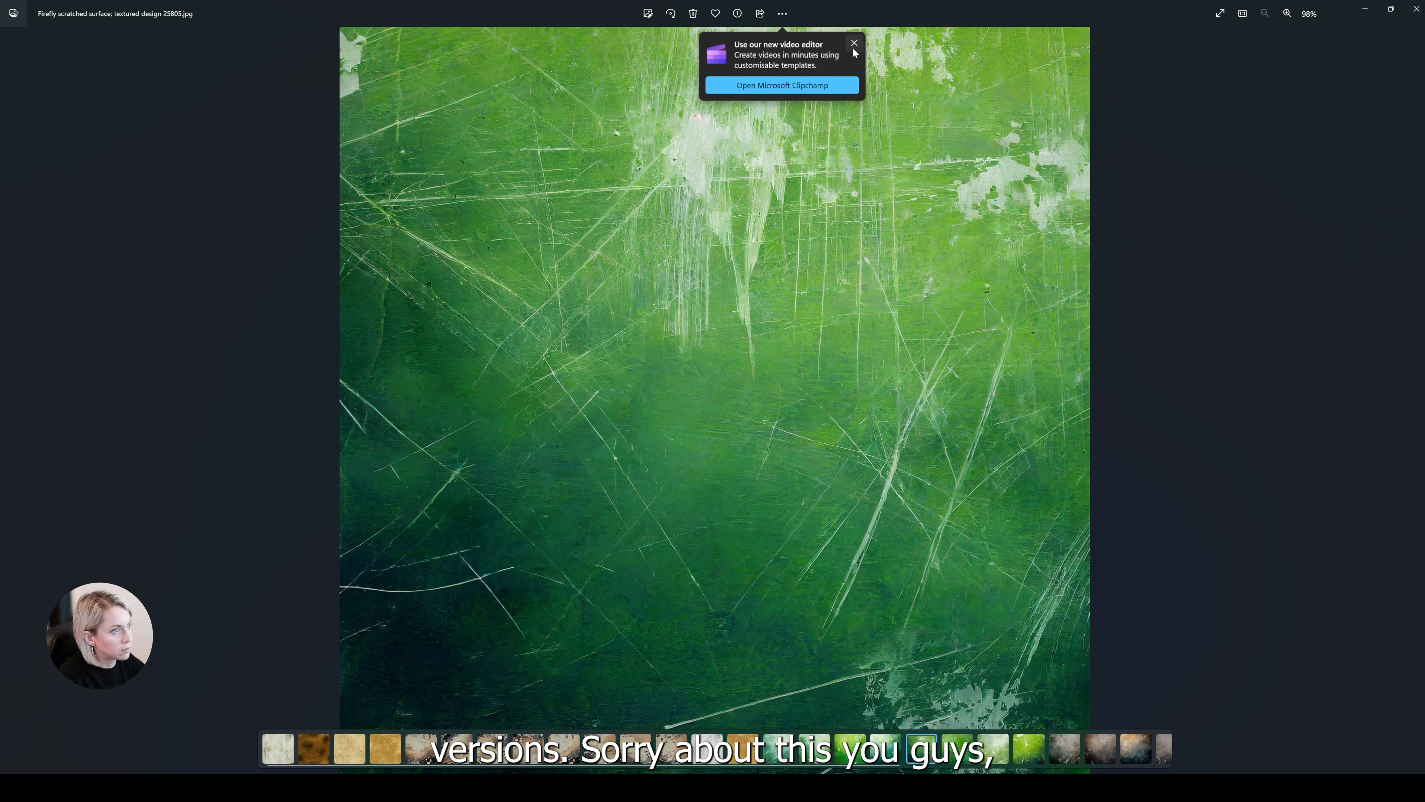
pyautogui.press('Right')
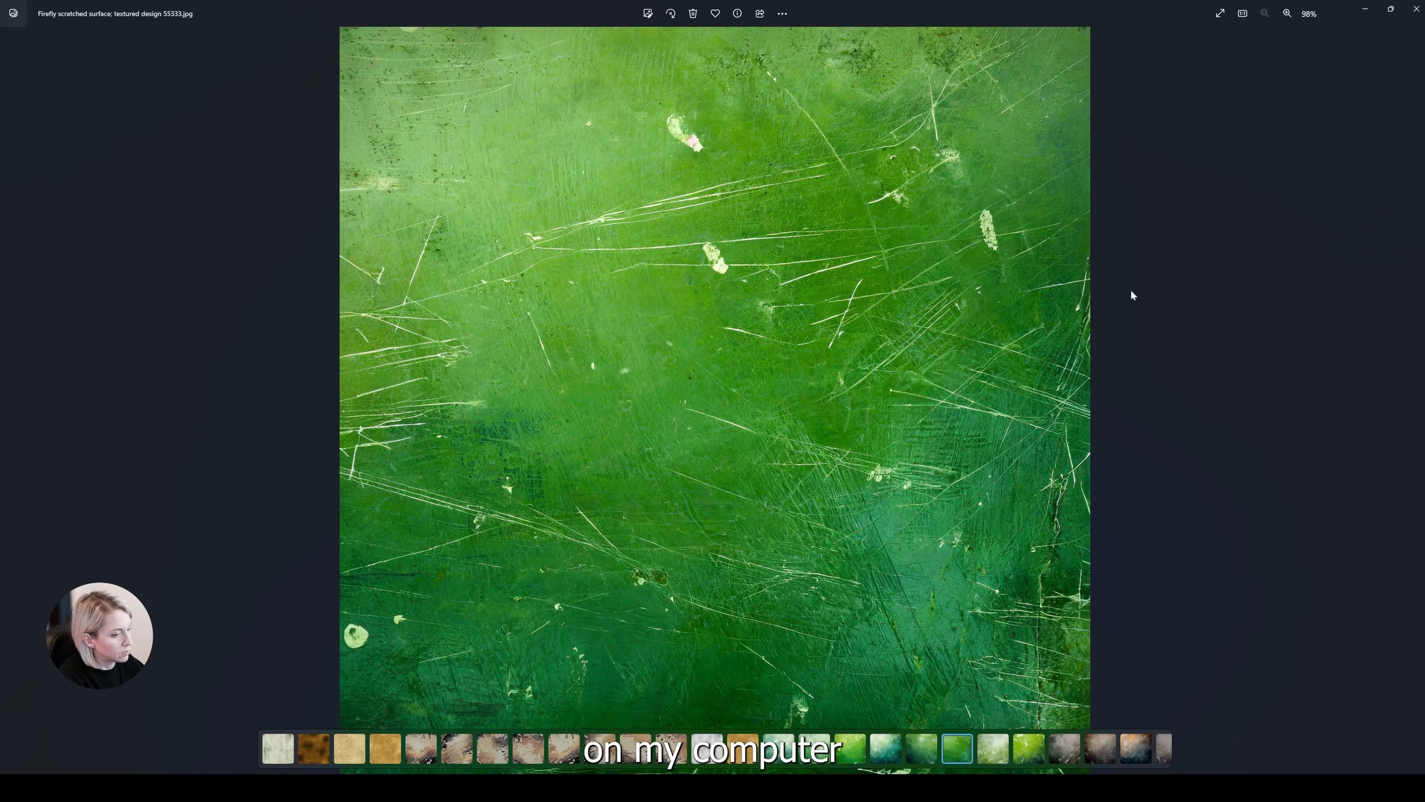
pyautogui.press('Right')
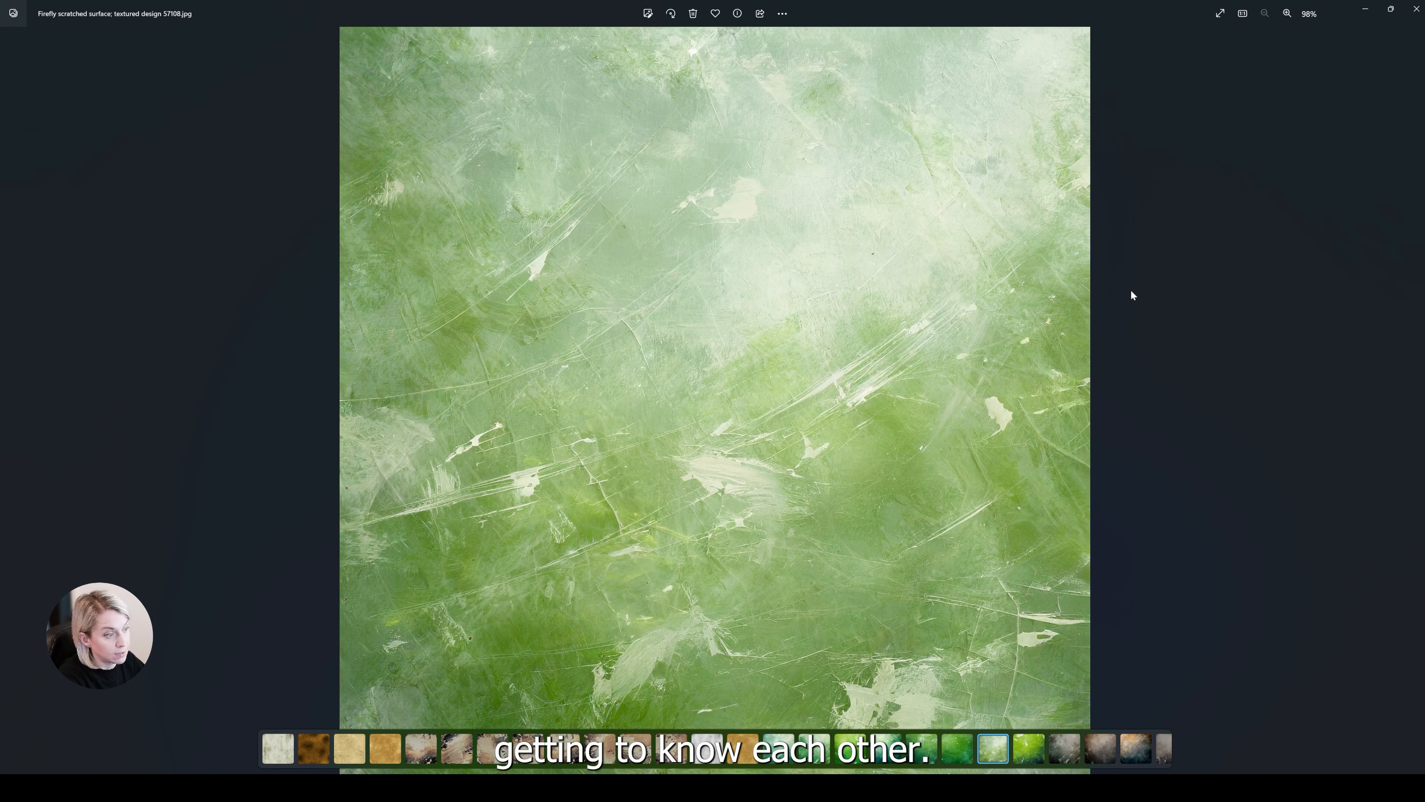
pyautogui.press('Right')
# Examine the "scratched wall surface; textured design" images, close the image viewer and restore the File Explorer window to its smaller size
pyautogui.press('Right')
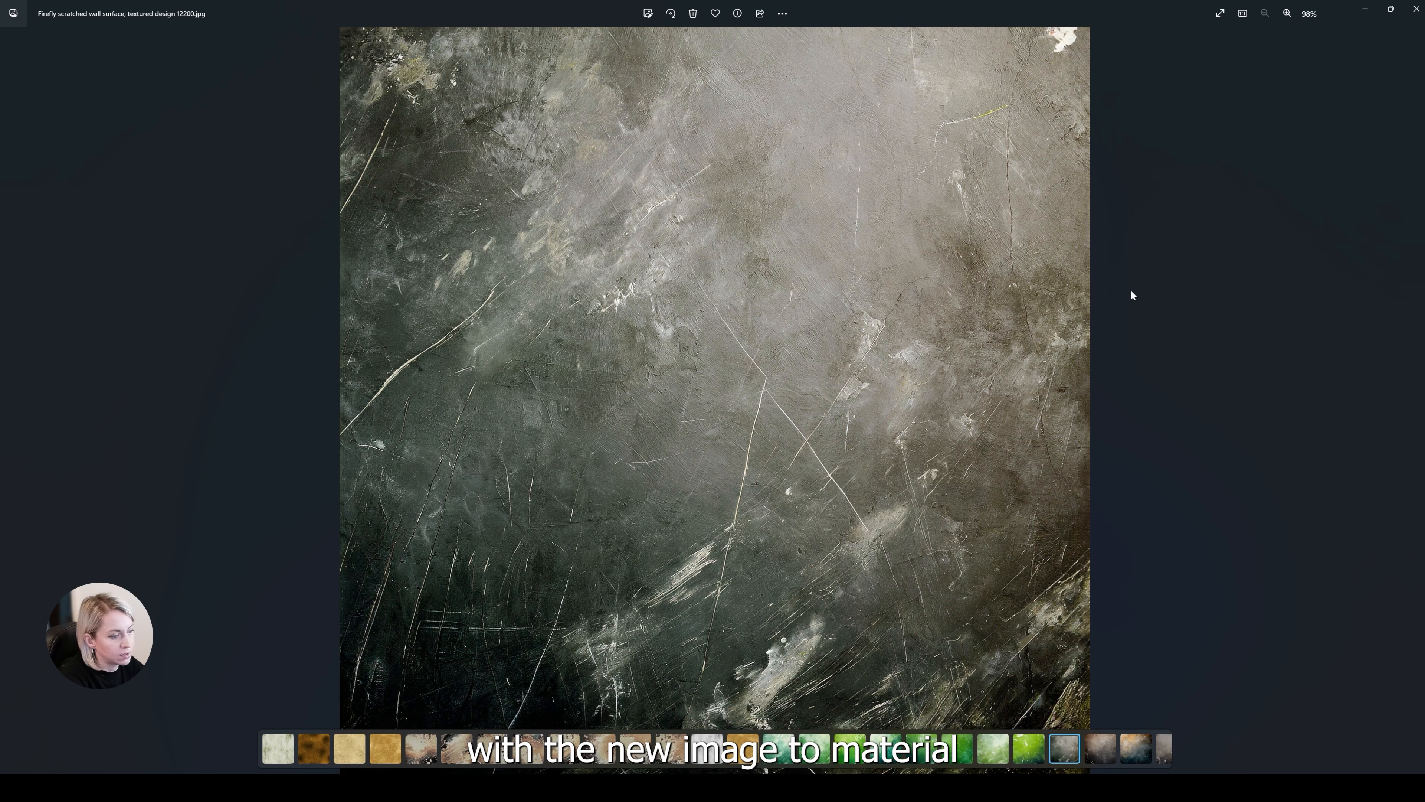
pyautogui.press('Right')
pyautogui.press('Right')
pyautogui.press('Right')
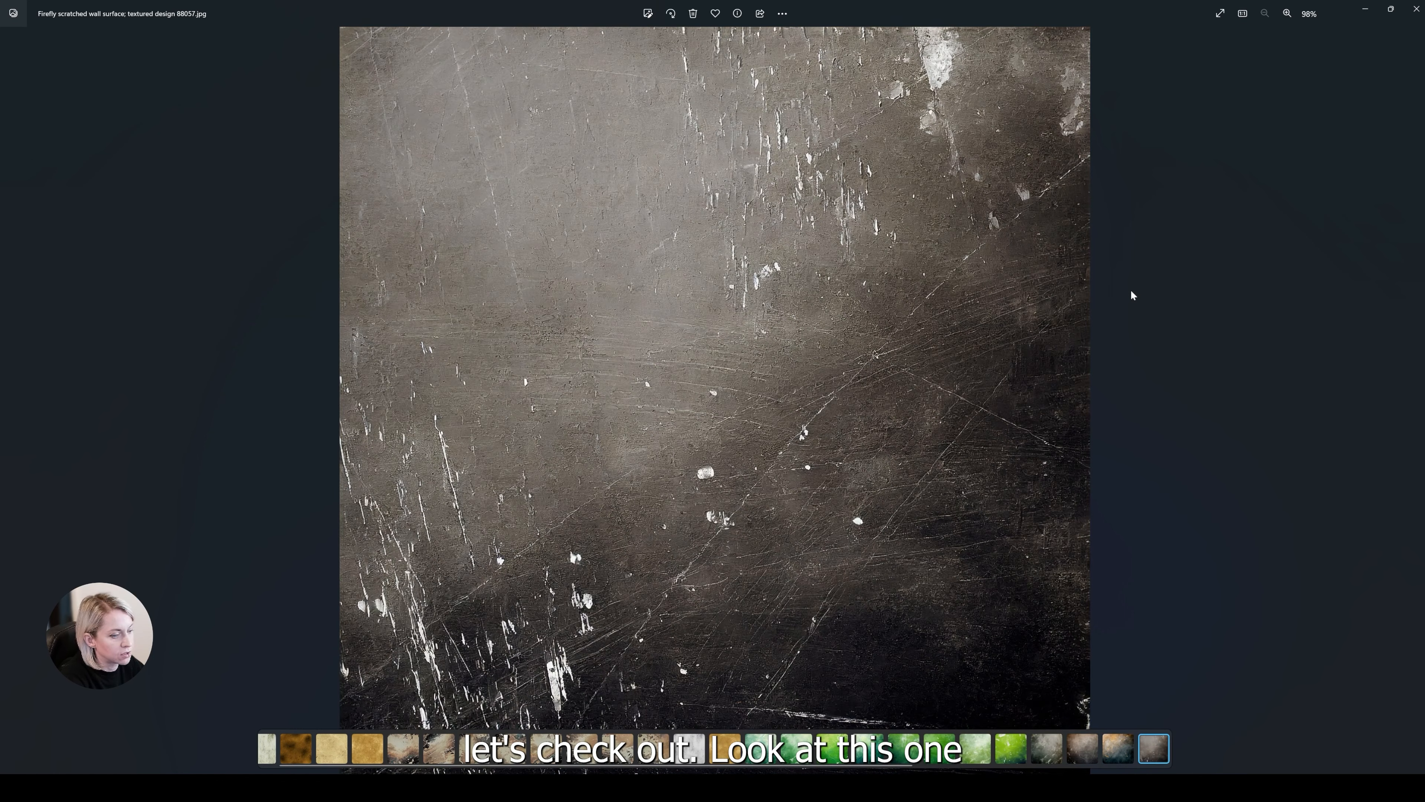
pyautogui.press('Left')
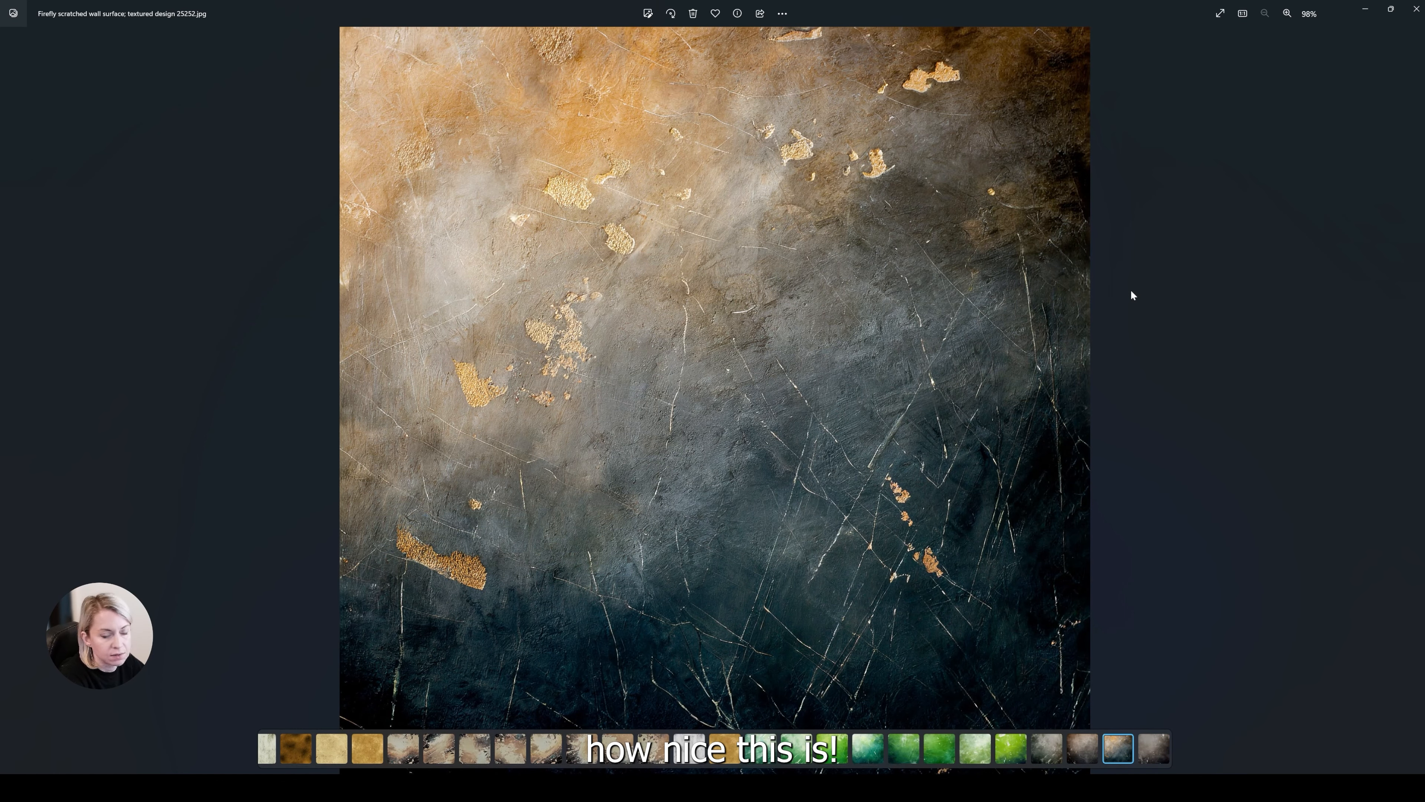
pyautogui.press('Right')
pyautogui.press('Escape')
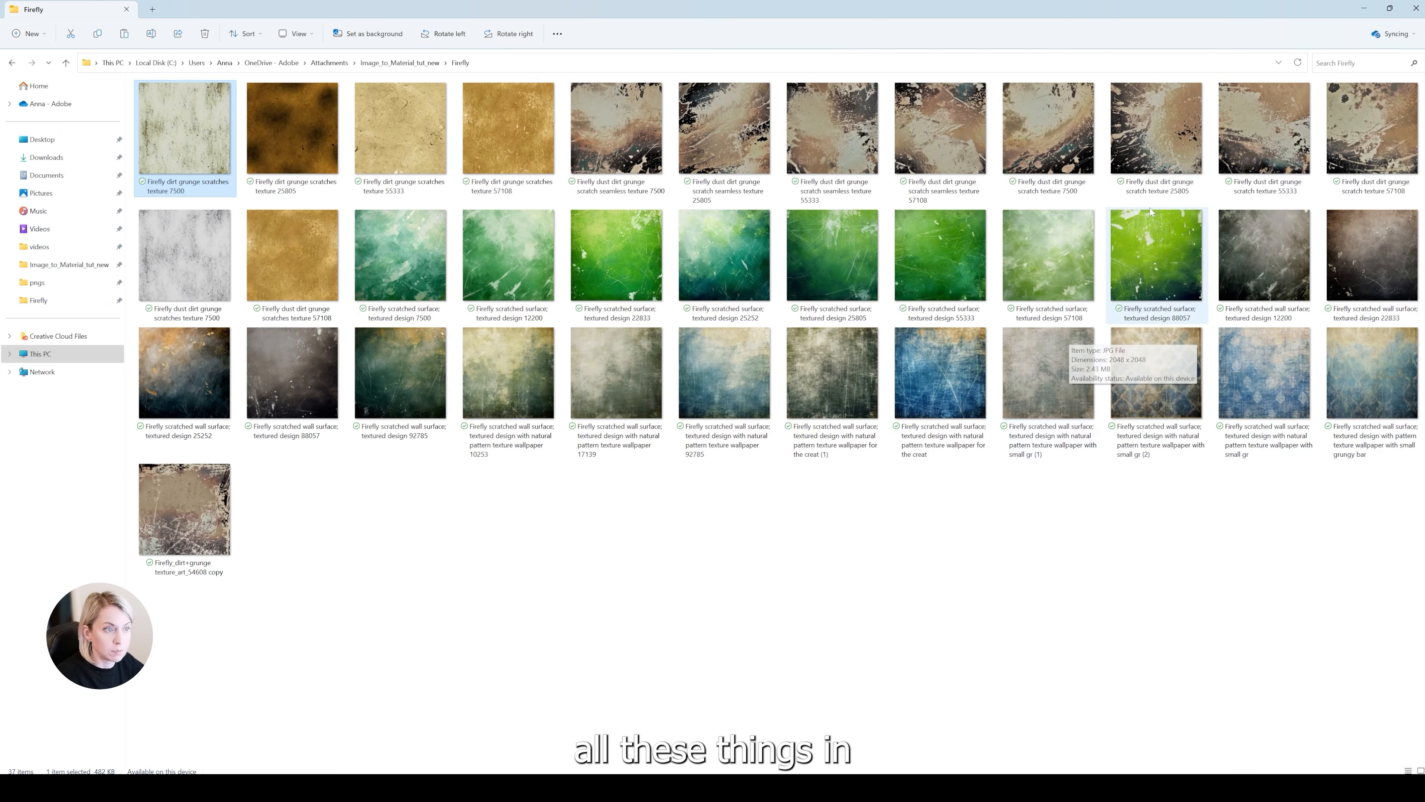
pyautogui.click(1390, 8)
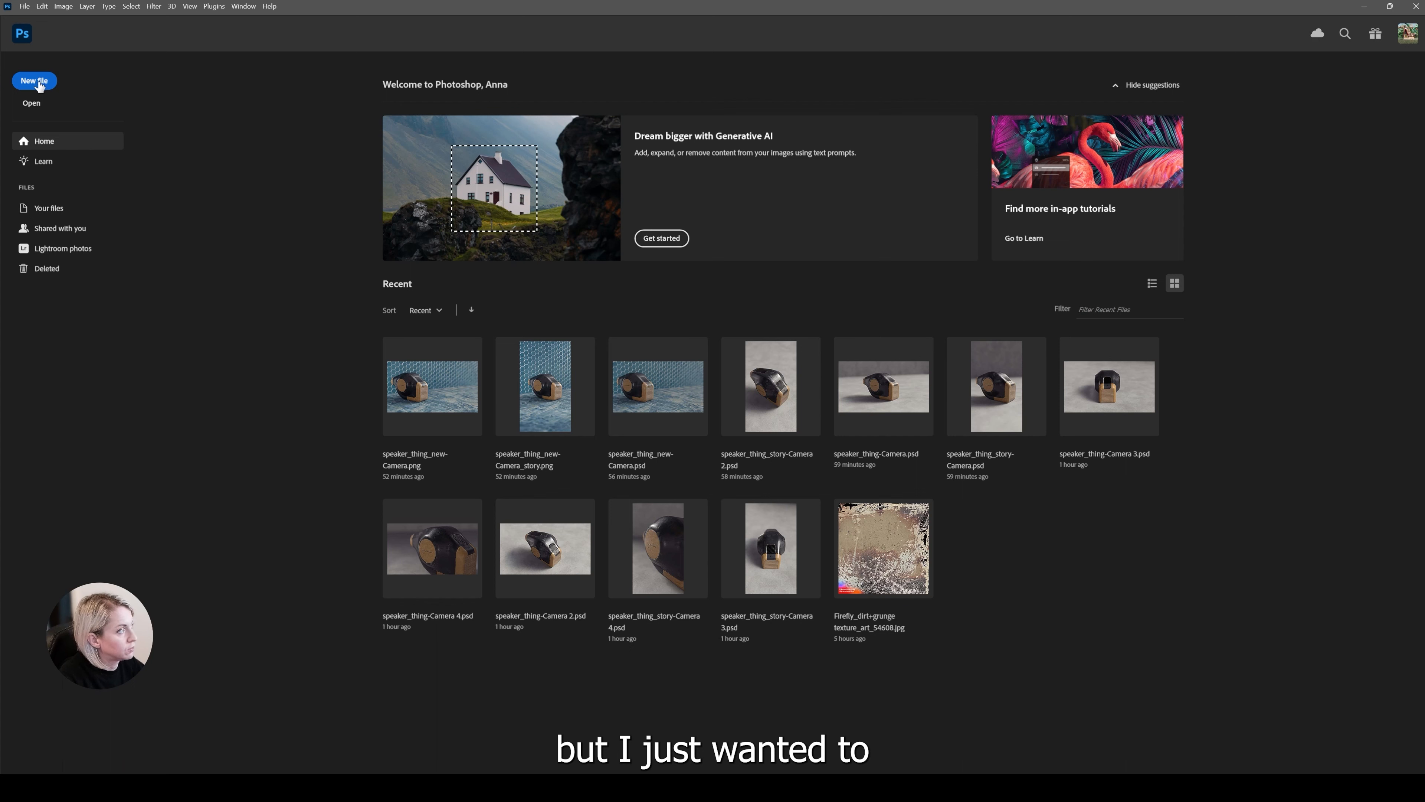
# Switch to Photoshop and create a new 4096 x 4096 pixel document at 72 pixels/inch with a white background
pyautogui.click(35, 81)
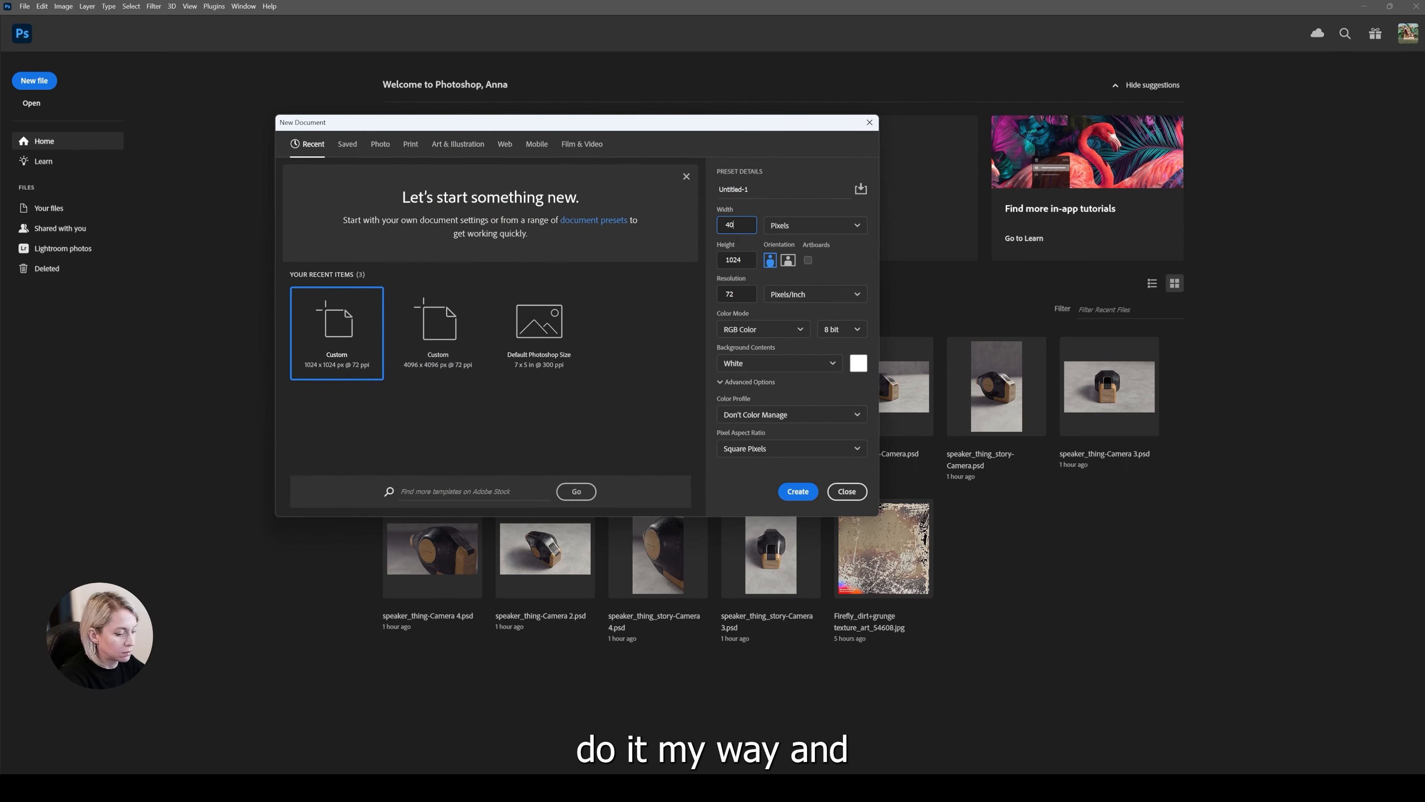
pyautogui.press('Tab')
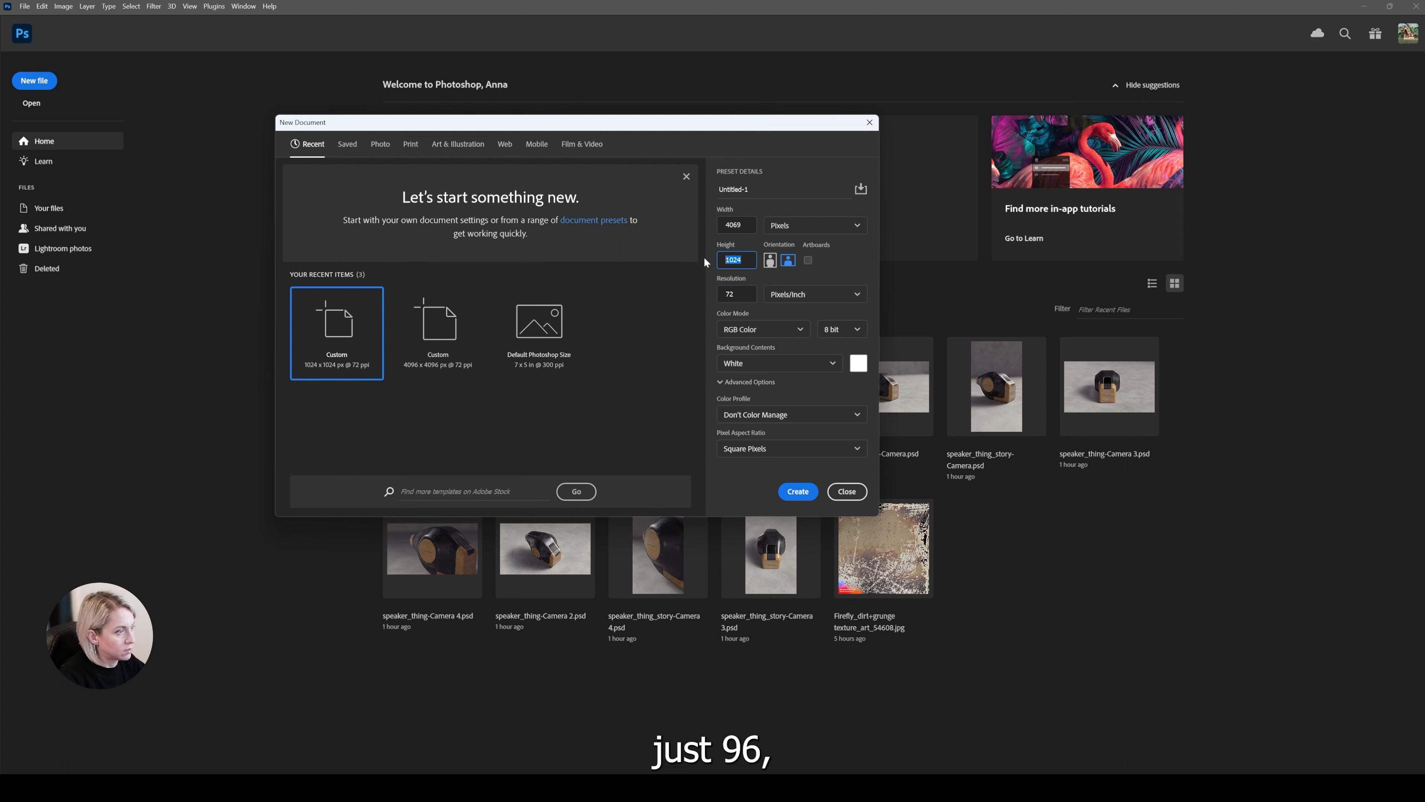
pyautogui.moveTo(729, 225); pyautogui.dragTo(742, 225)
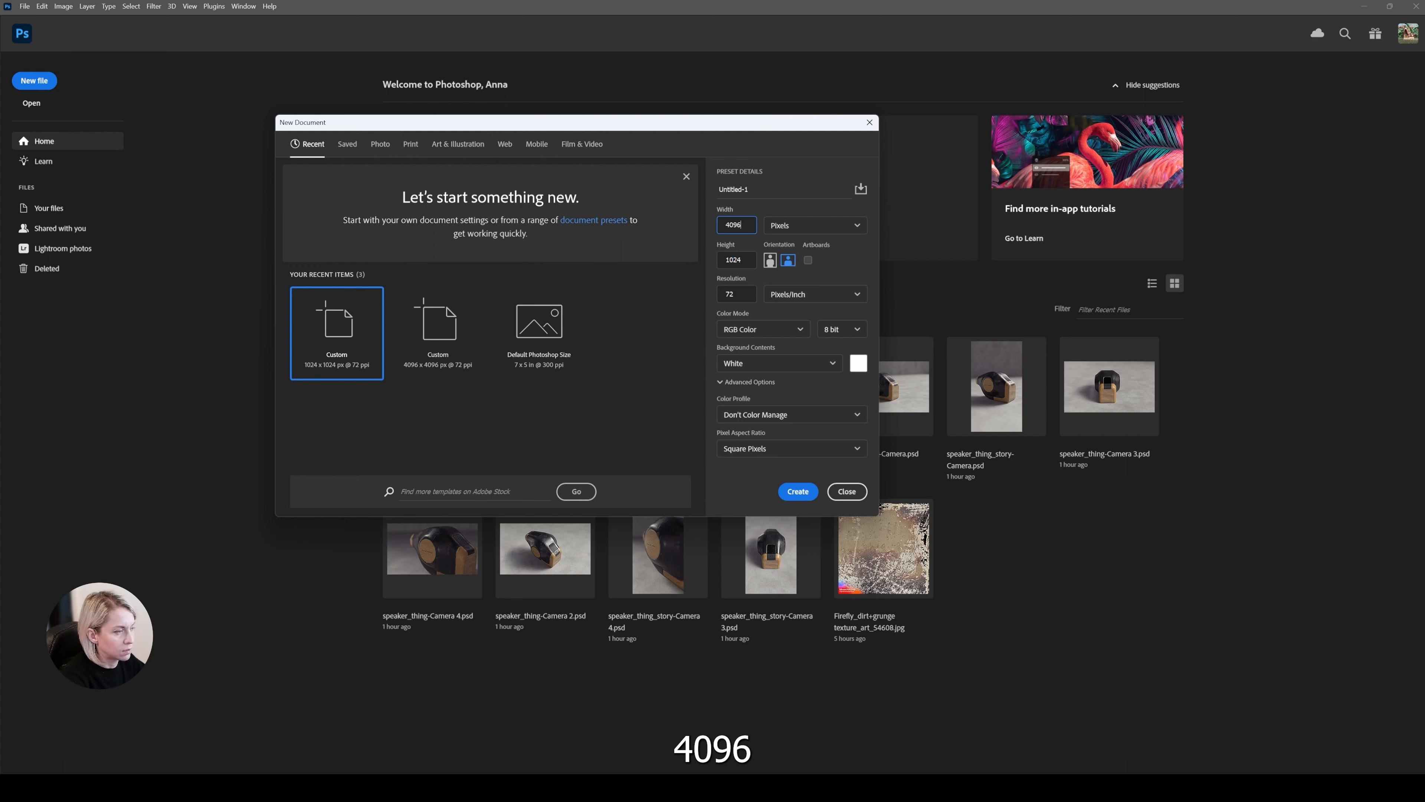
pyautogui.press('Tab')
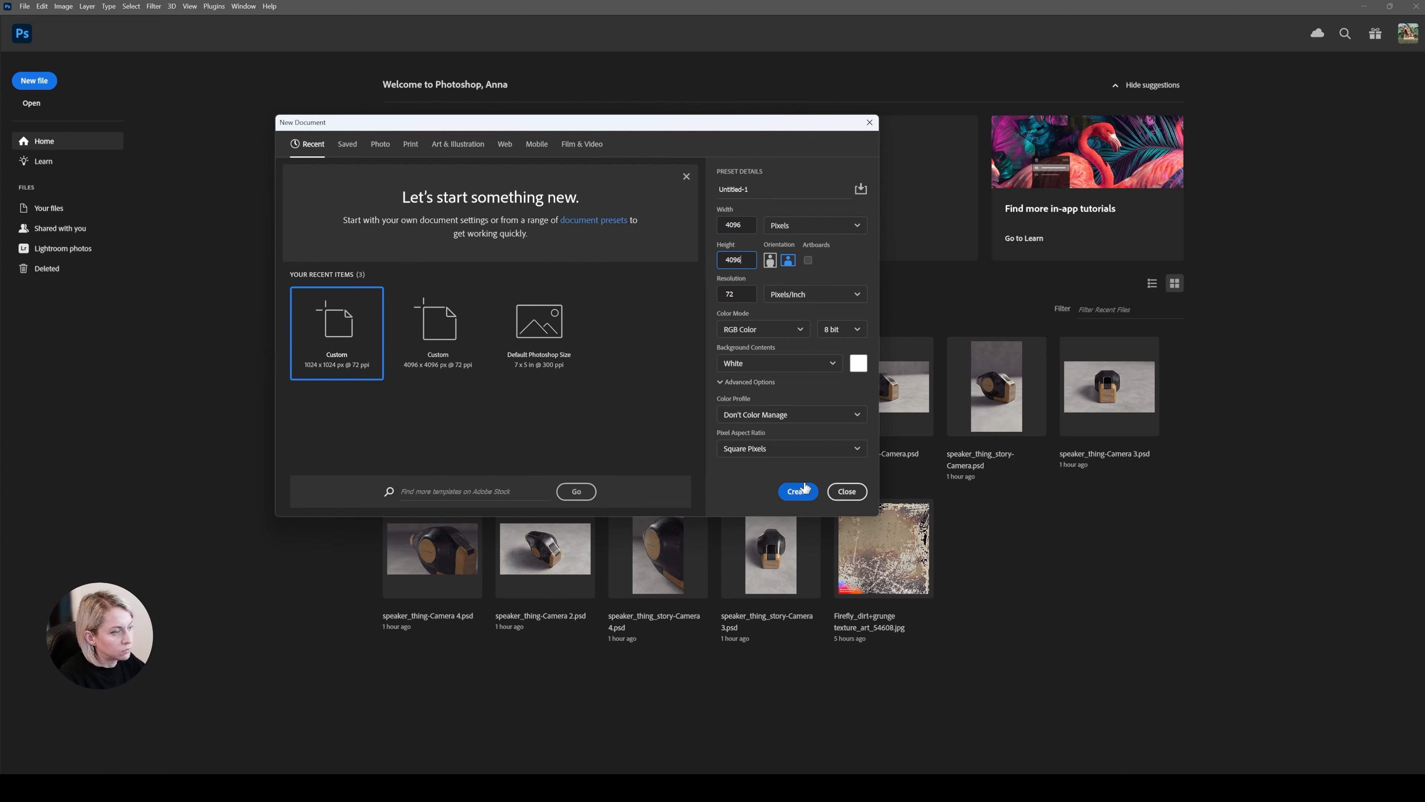
pyautogui.click(798, 491)
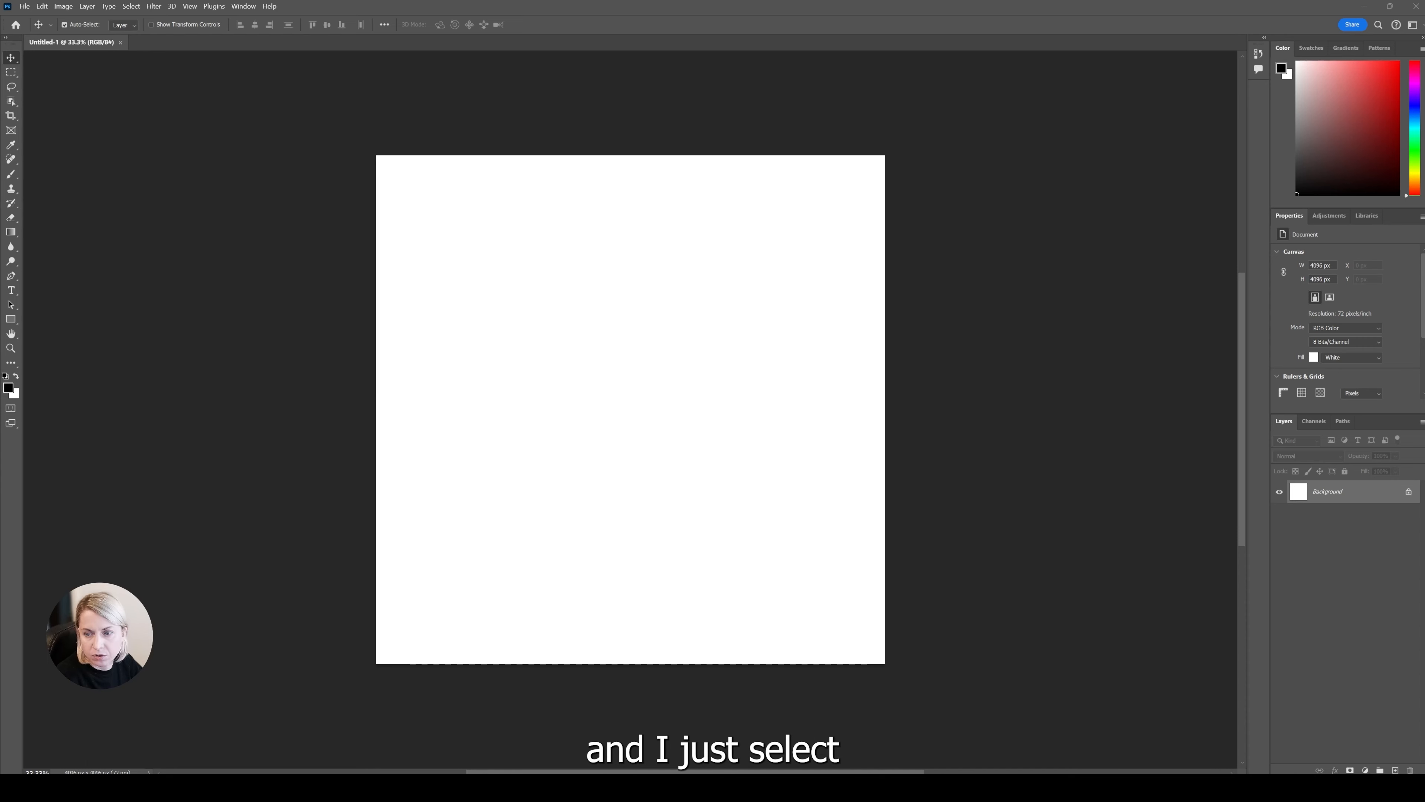
# Place dust dirt grunge seamless textures 7500, 55333, 57108 and scratch texture 55333 in the document, with 7500 in the canvas's upper-left quadrant
pyautogui.moveTo(1424, 258); pyautogui.dragTo(568, 290)
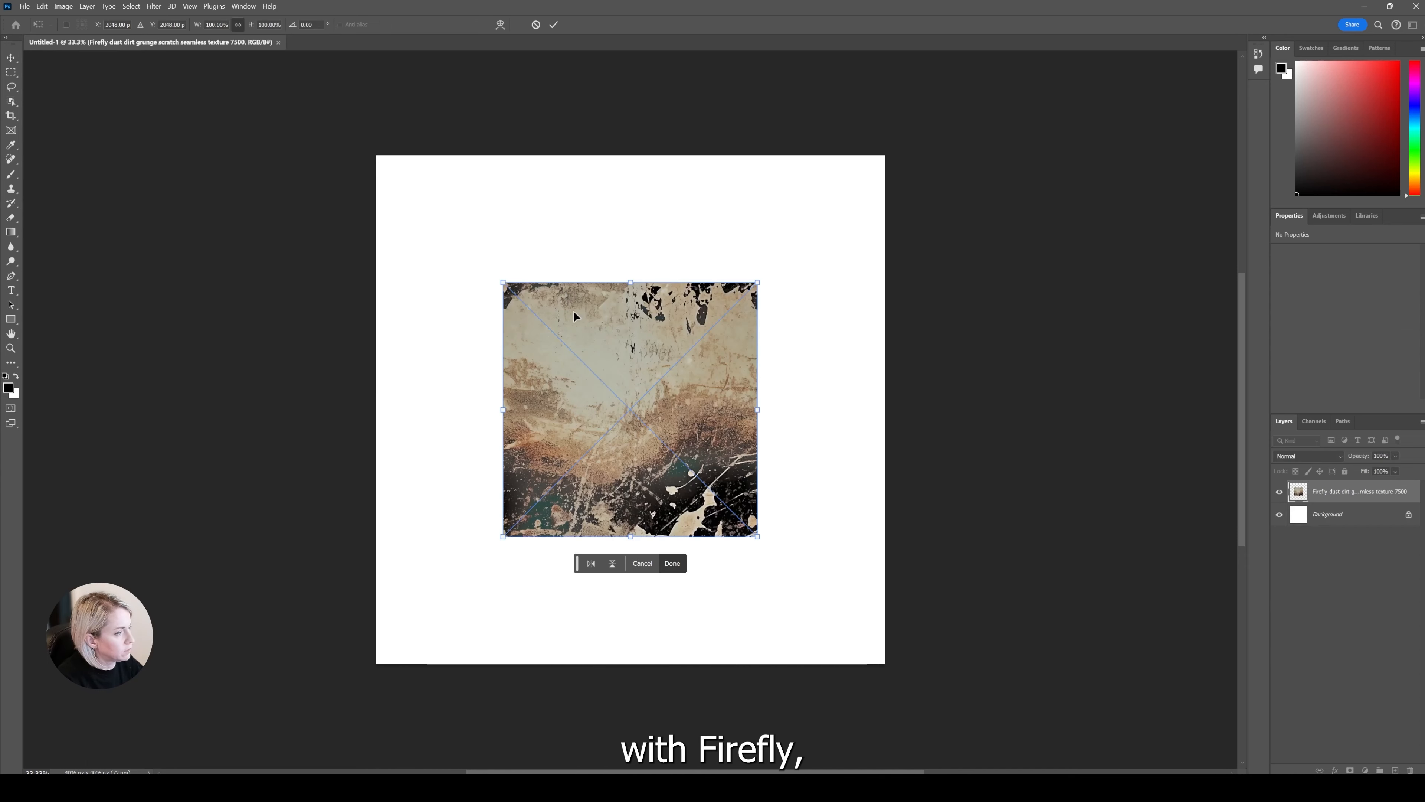
pyautogui.moveTo(647, 355); pyautogui.dragTo(520, 227)
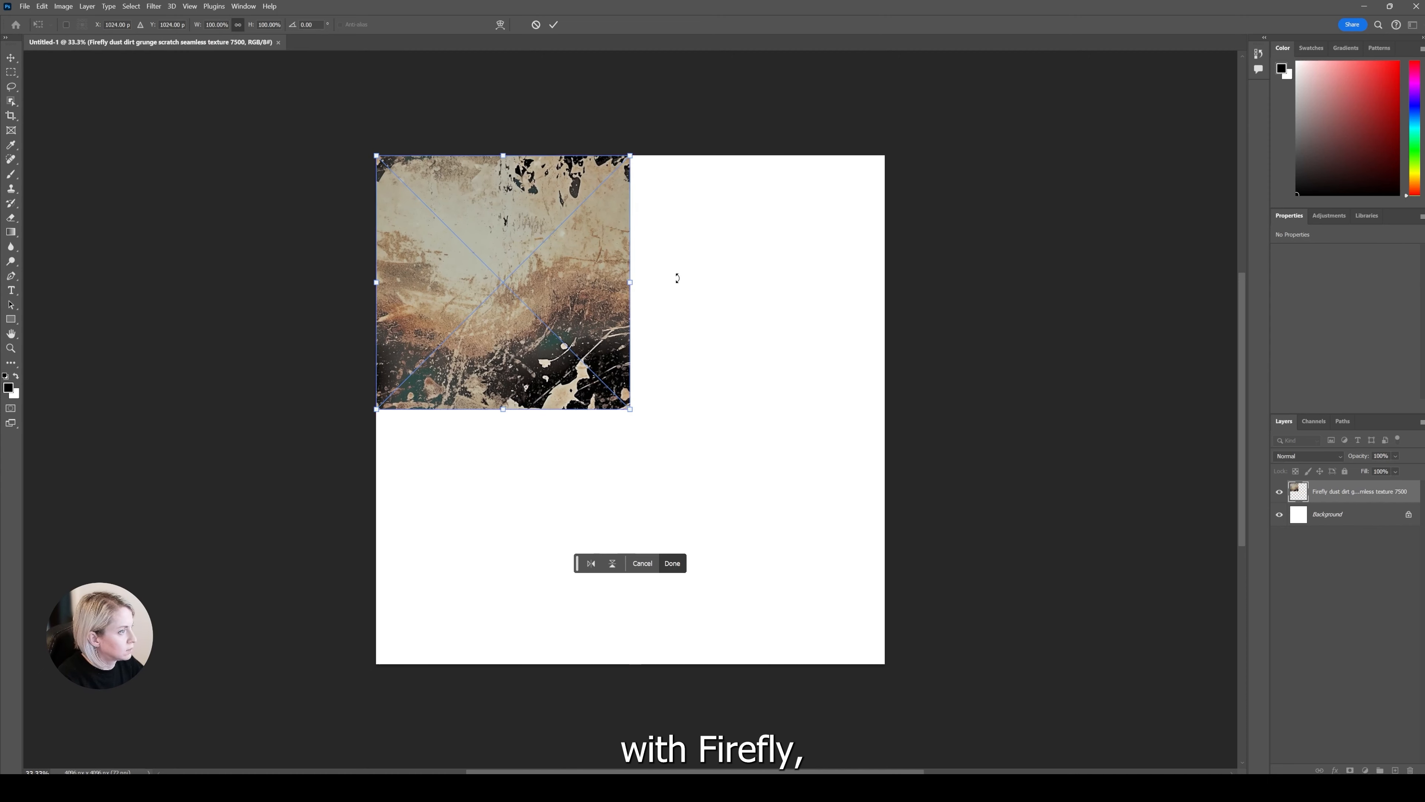
pyautogui.press('Return')
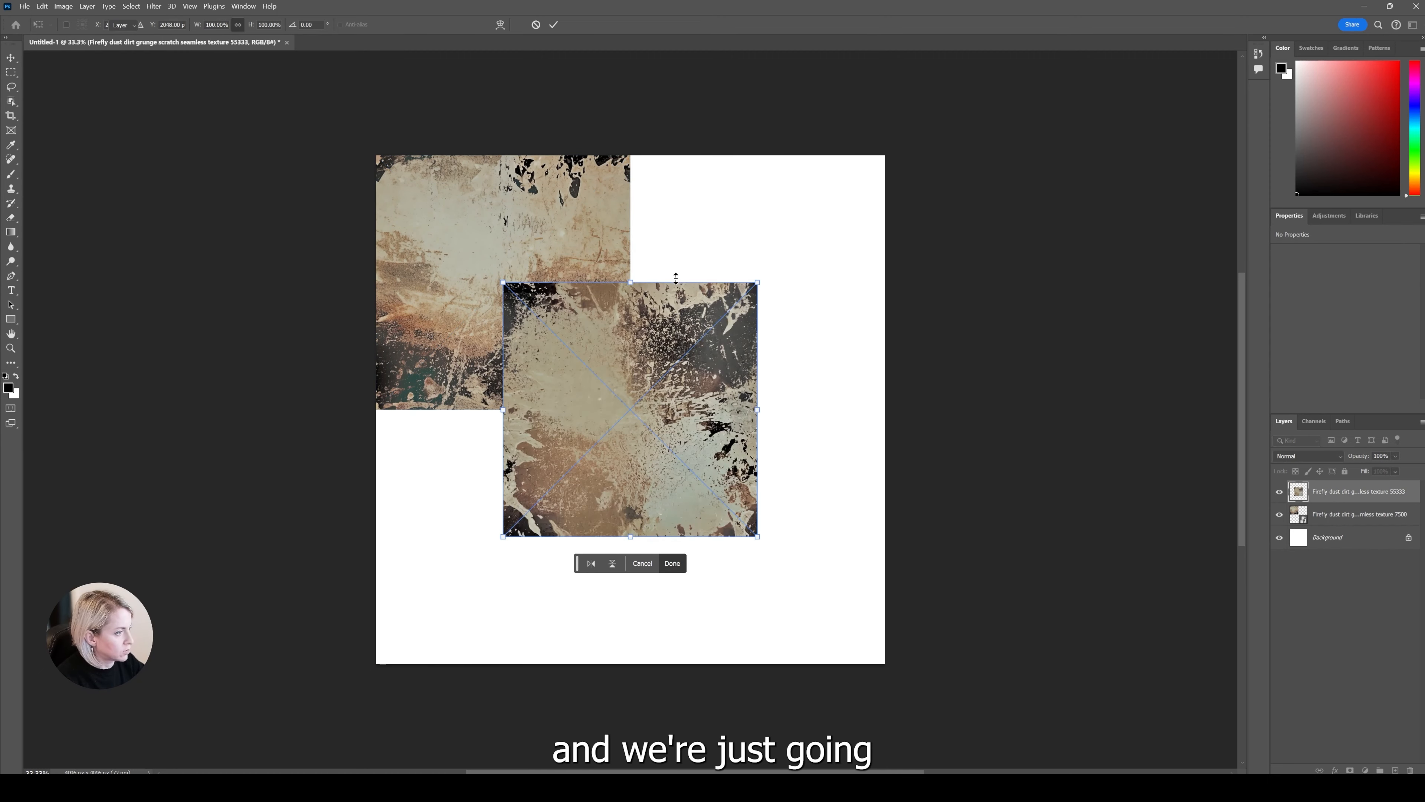
pyautogui.press('Return')
pyautogui.press('Return')
pyautogui.press('Return')
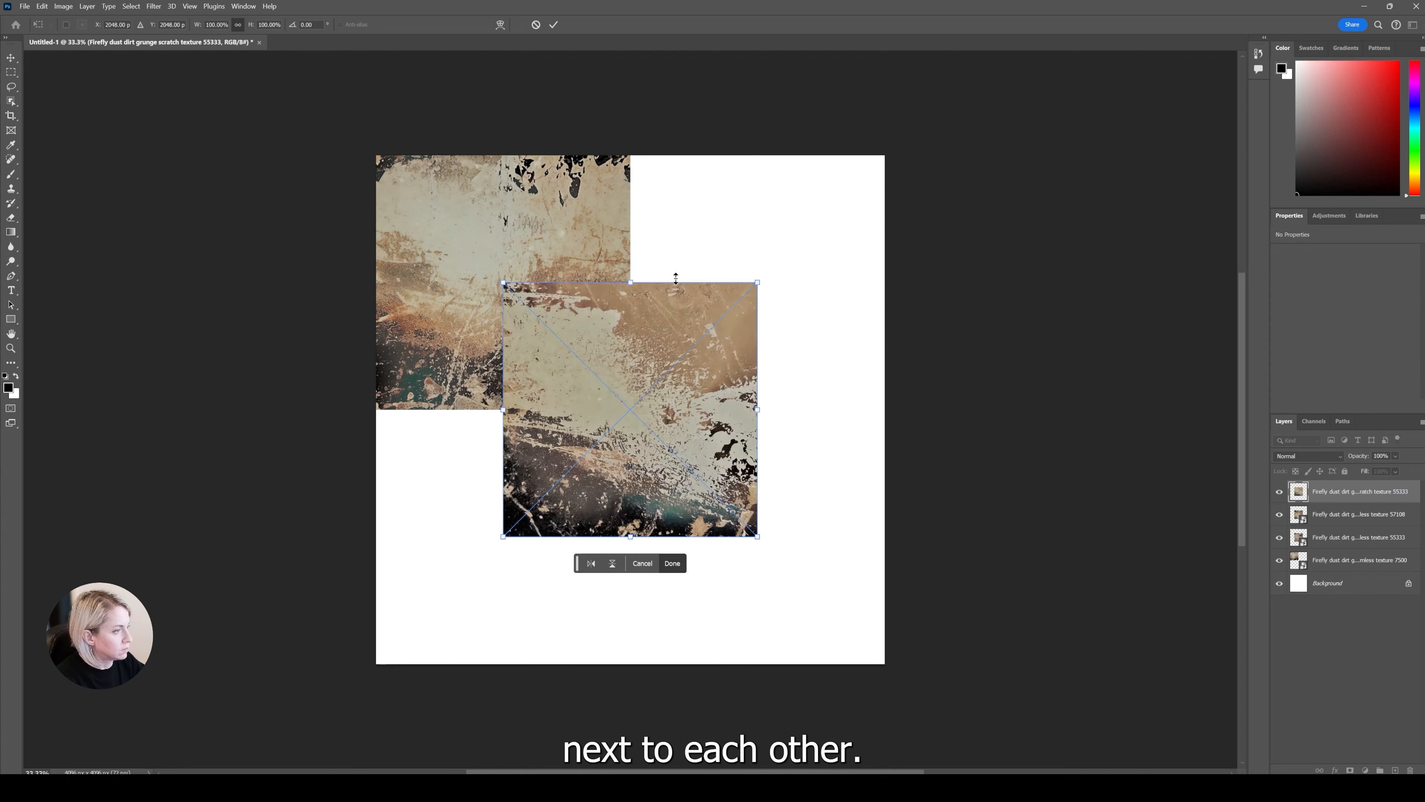
# Arrange scratch texture 55333 in the upper-right quadrant, seamless texture 57108 in the lower-left and seamless texture 55333 in the lower-right
pyautogui.moveTo(614, 404); pyautogui.dragTo(718, 281)
pyautogui.moveTo(617, 351); pyautogui.dragTo(517, 476)
pyautogui.moveTo(646, 433); pyautogui.dragTo(717, 532)
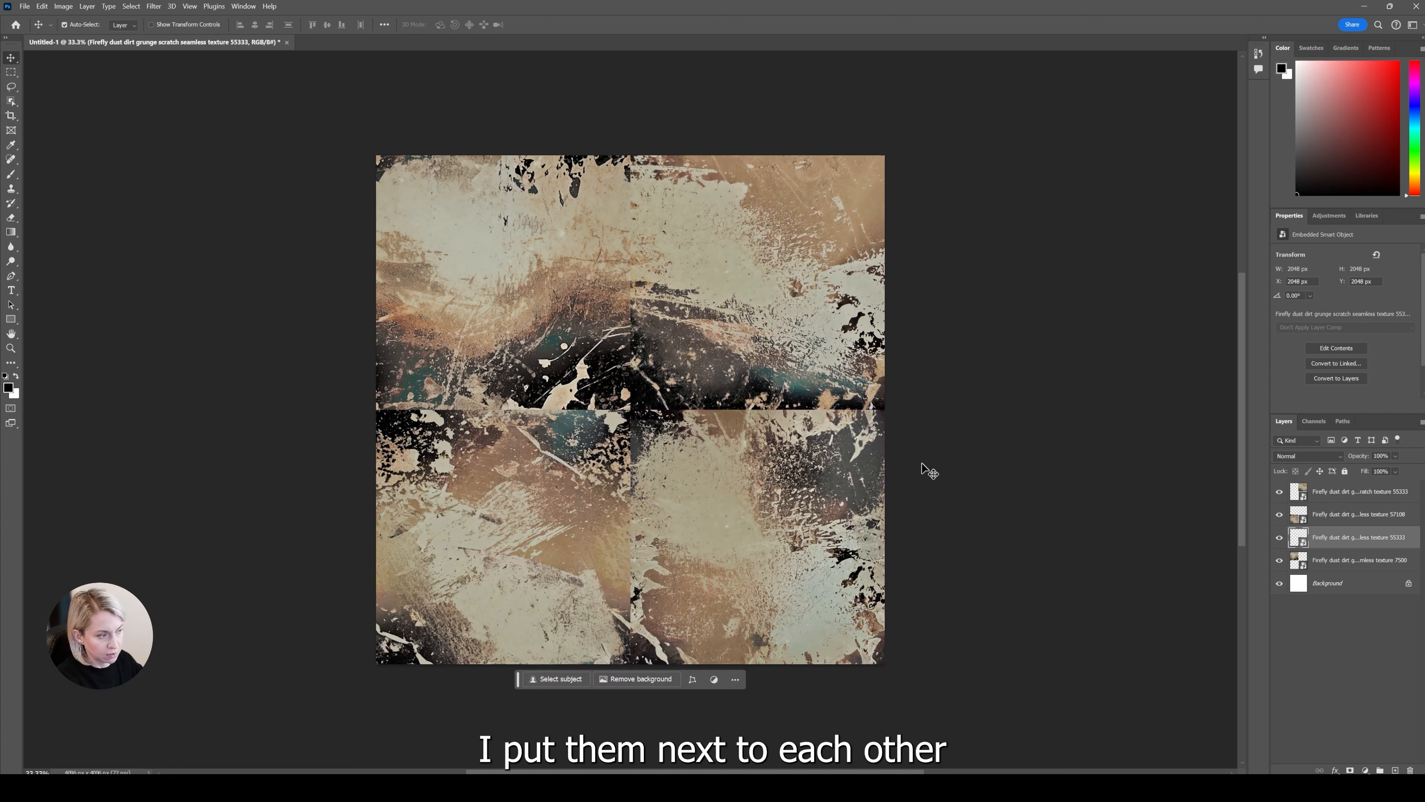
pyautogui.hotkey('alt', 'Tab')
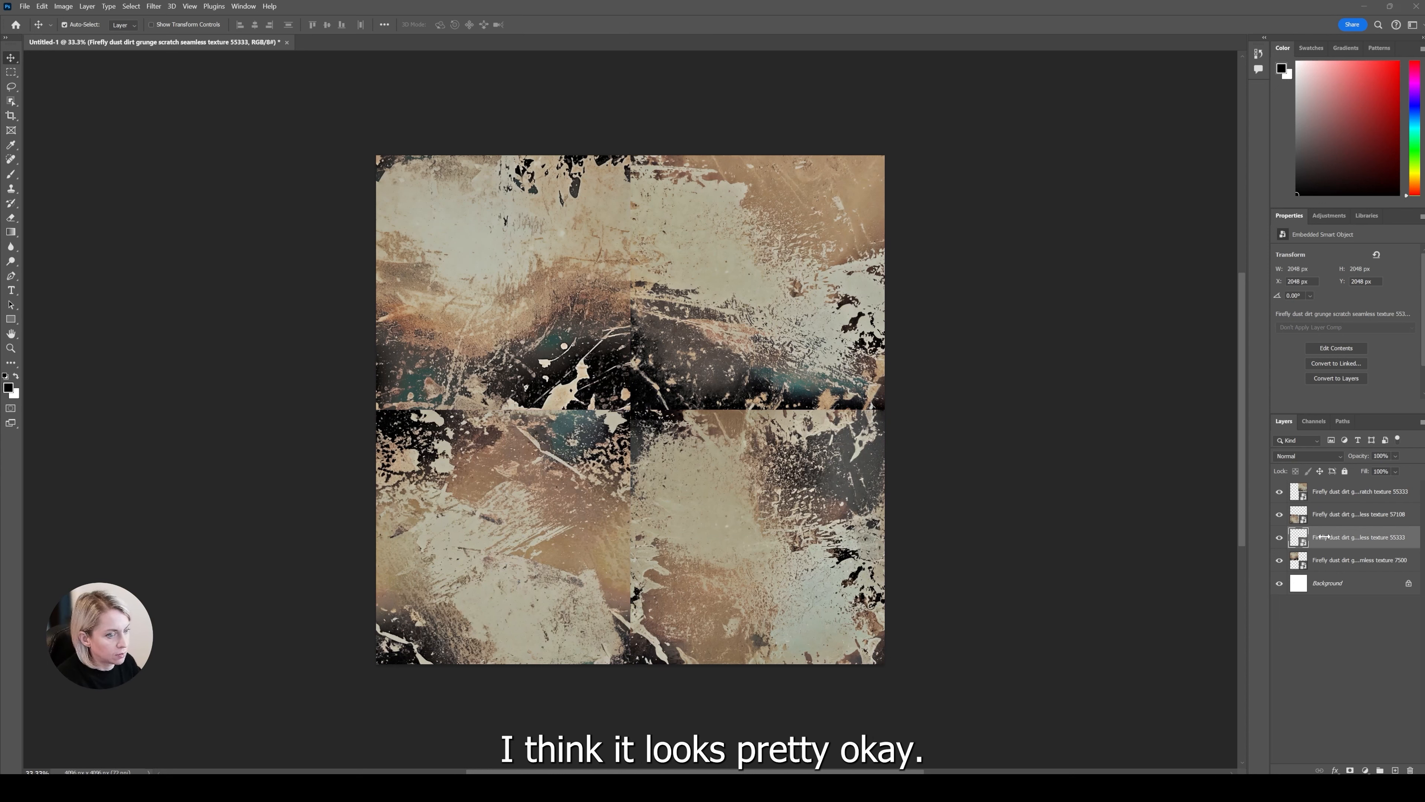
# Select all four texture layers together with the Background layer and merge them into one layer
pyautogui.click(1323, 537)
pyautogui.click(1331, 493)
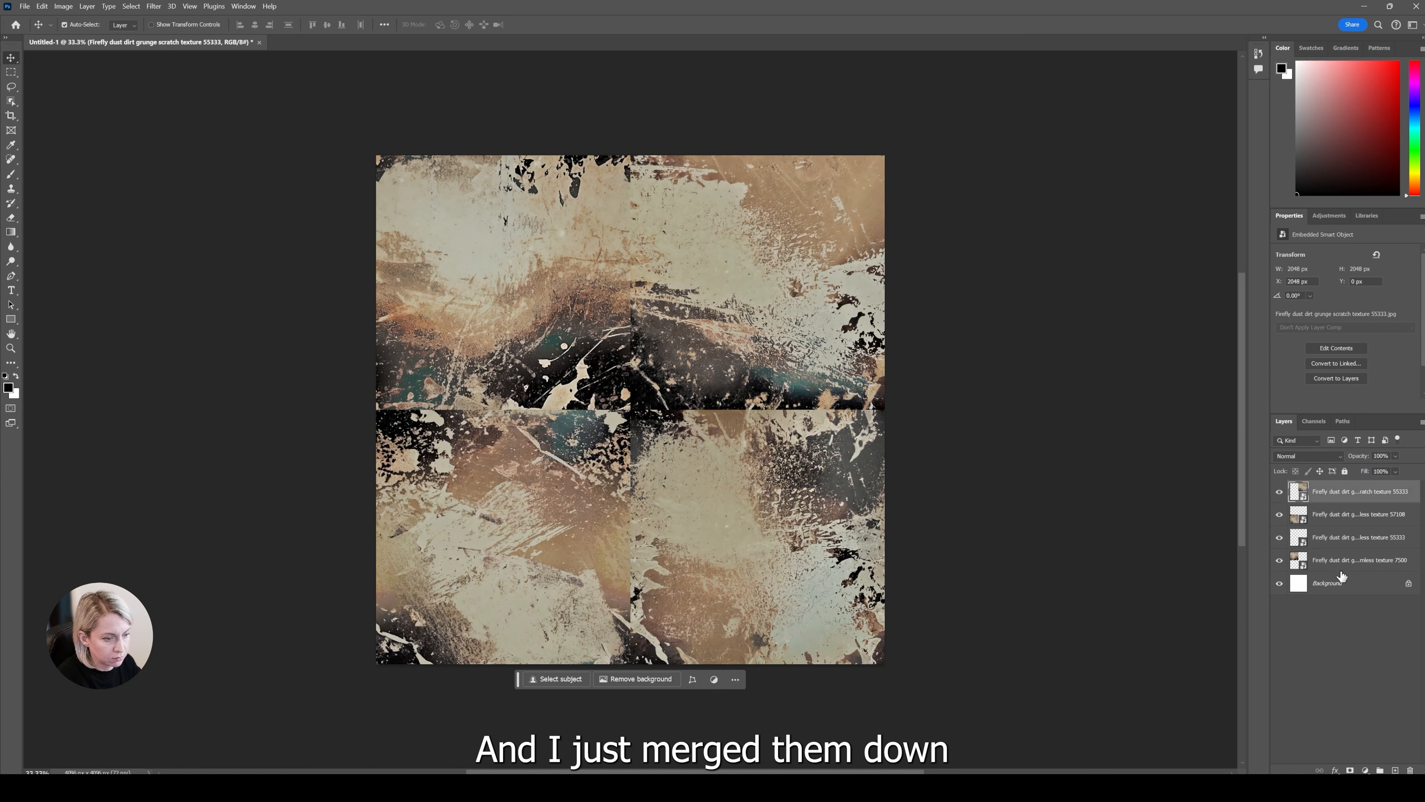
pyautogui.keyDown('shift'); pyautogui.click(1343, 583); pyautogui.keyUp('shift')
pyautogui.hotkey('ctrl', 'e')
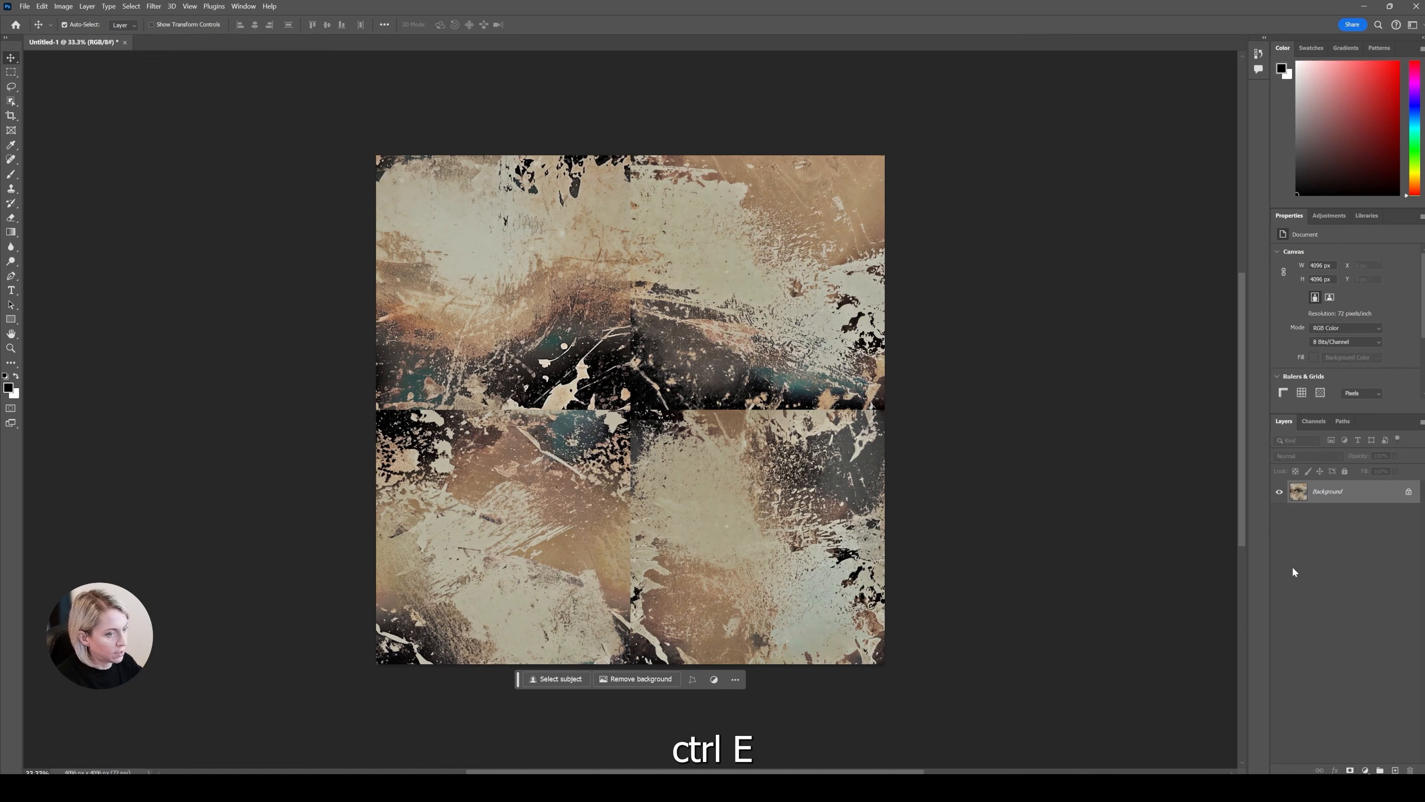
# Select a narrow full-height strip over the vertical centre seam with the Rectangular Marquee and apply Generative Fill with an empty prompt
pyautogui.click(11, 73)
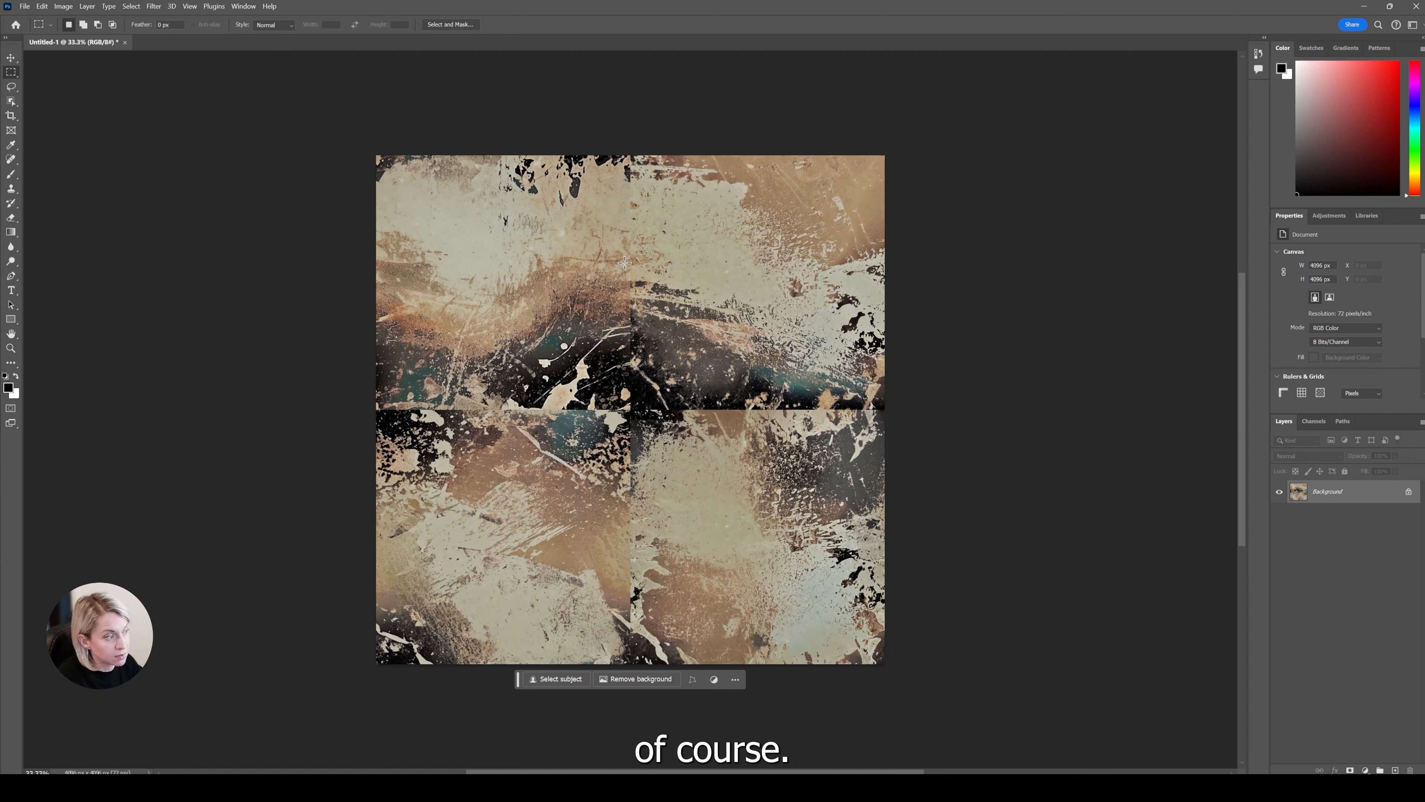
pyautogui.moveTo(603, 145); pyautogui.dragTo(649, 366)
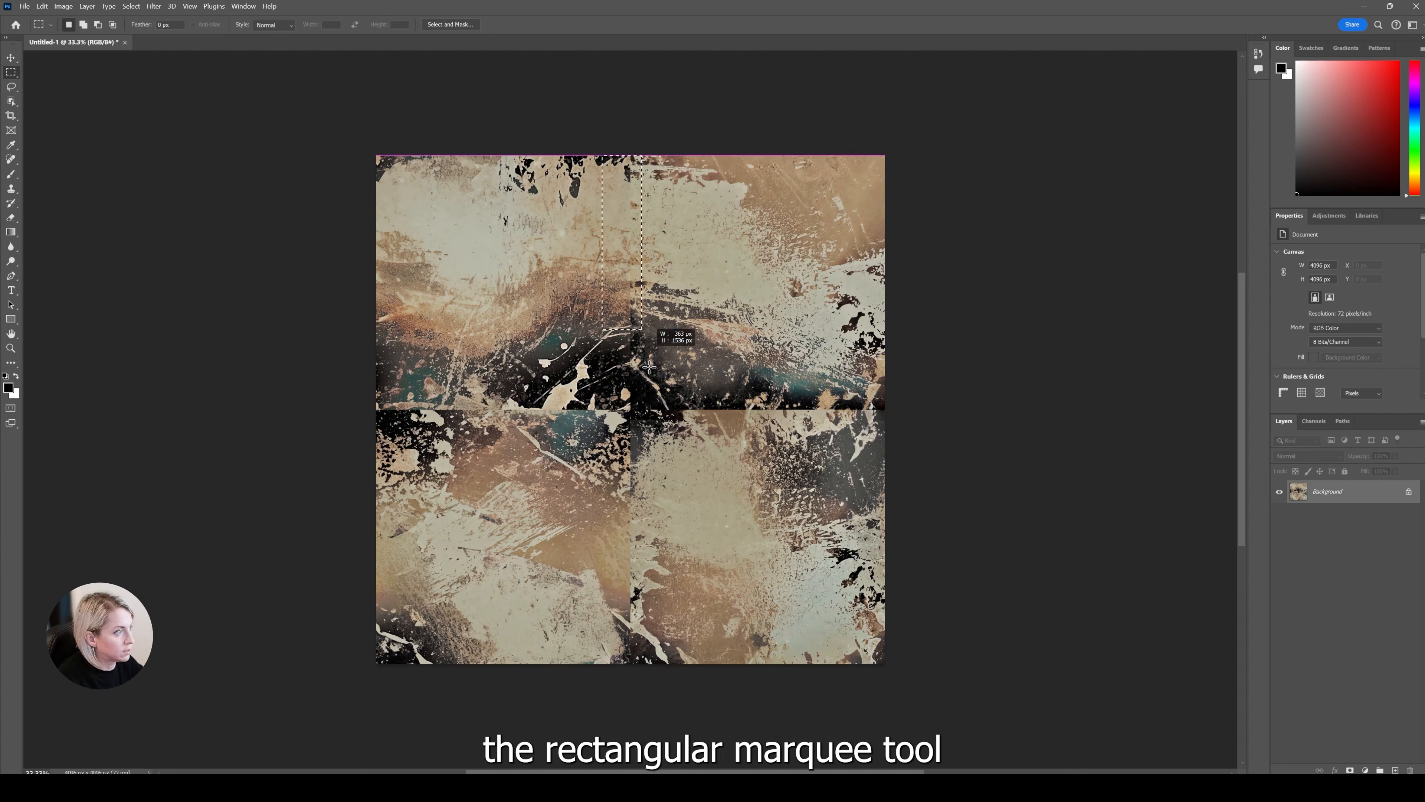
pyautogui.moveTo(660, 569); pyautogui.dragTo(659, 687)
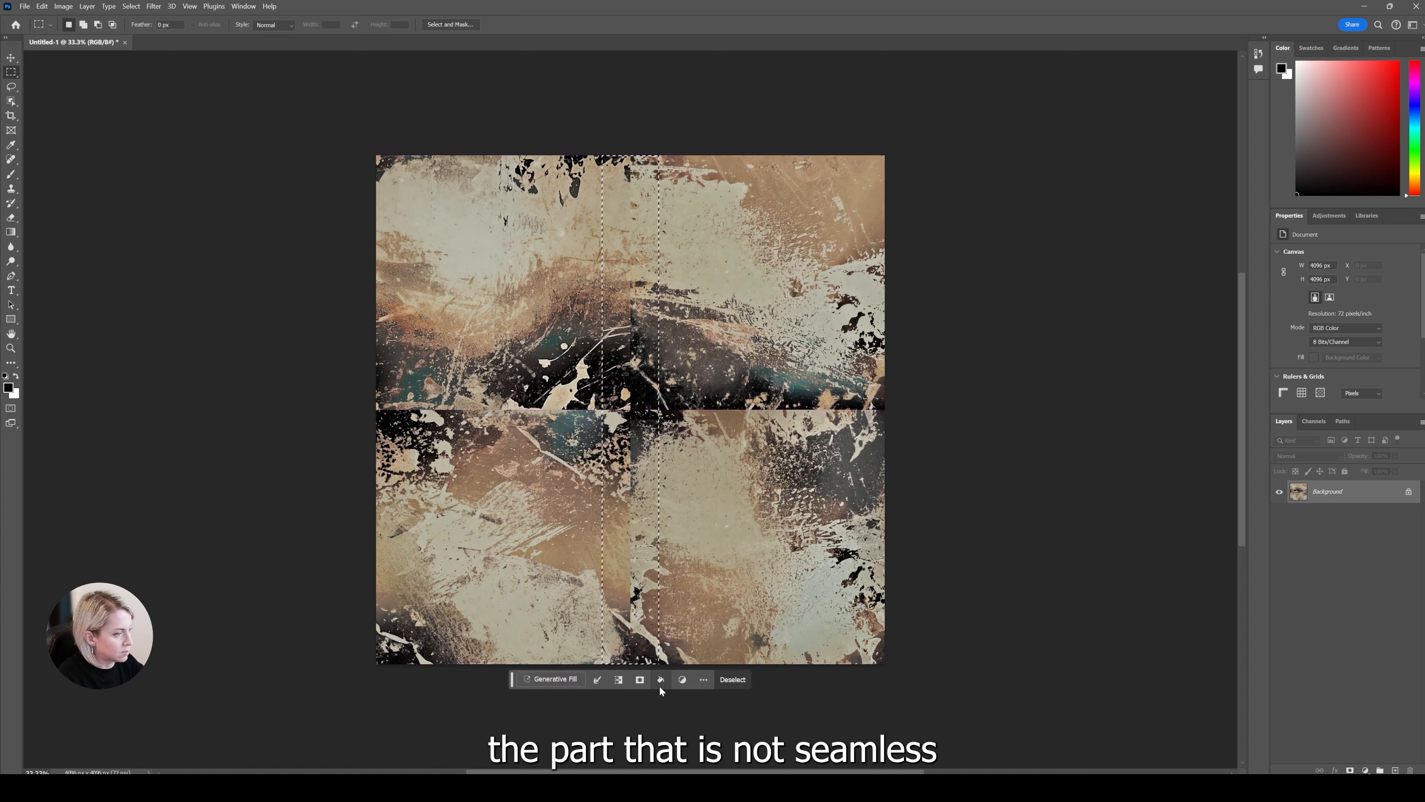
pyautogui.click(560, 681)
pyautogui.click(744, 680)
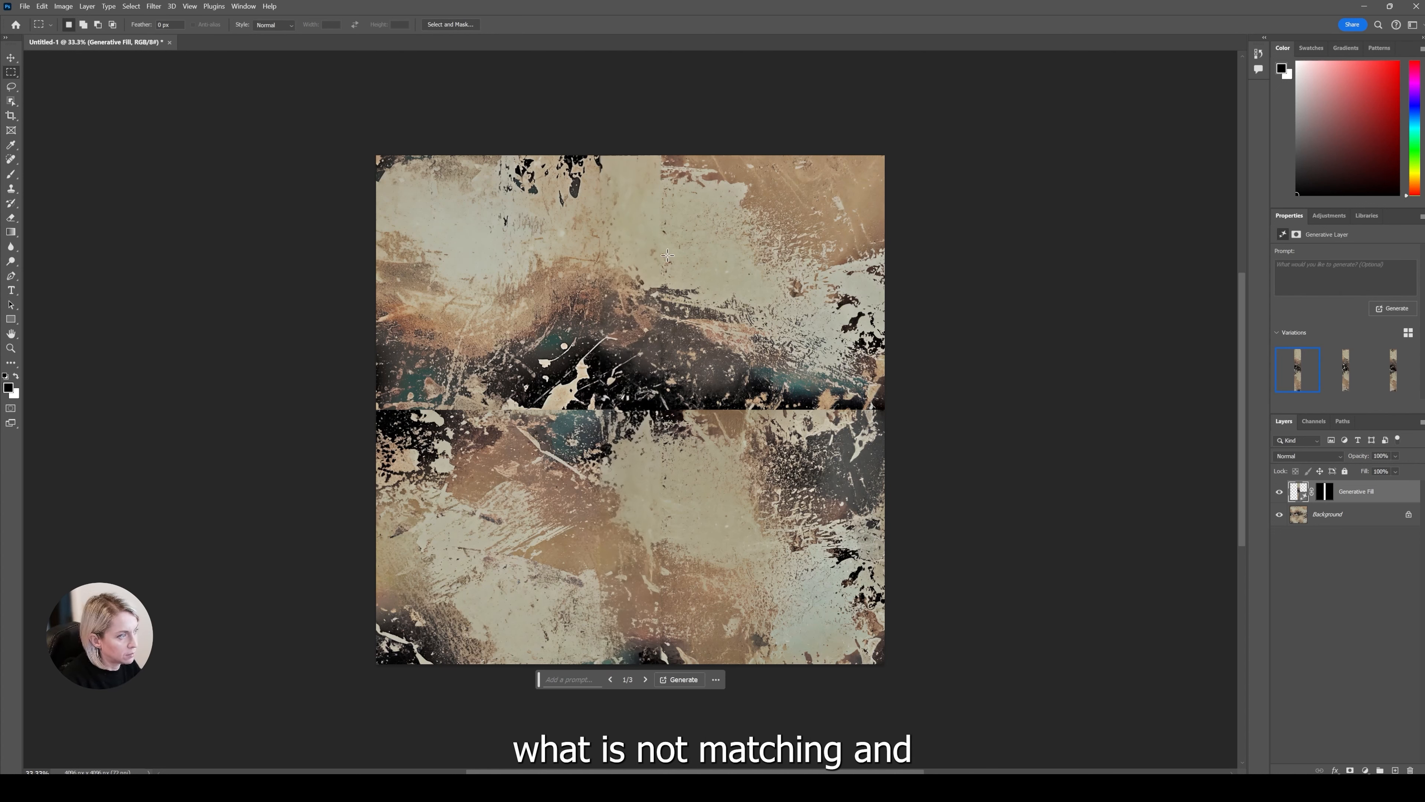
# Choose the third Generative Fill variation for the vertical centre seam and merge it down into the Background layer
pyautogui.click(1345, 368)
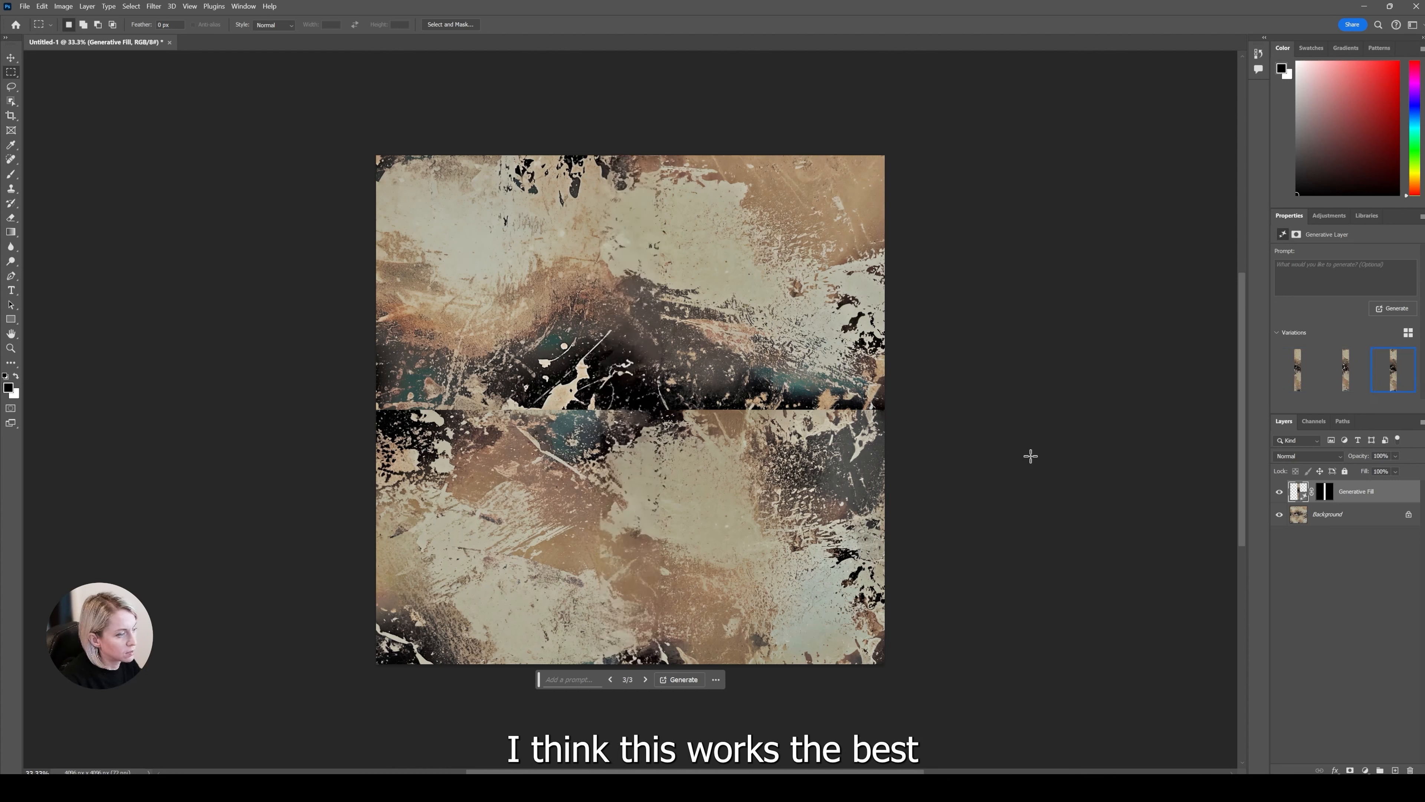
pyautogui.hotkey('ctrl', 'e')
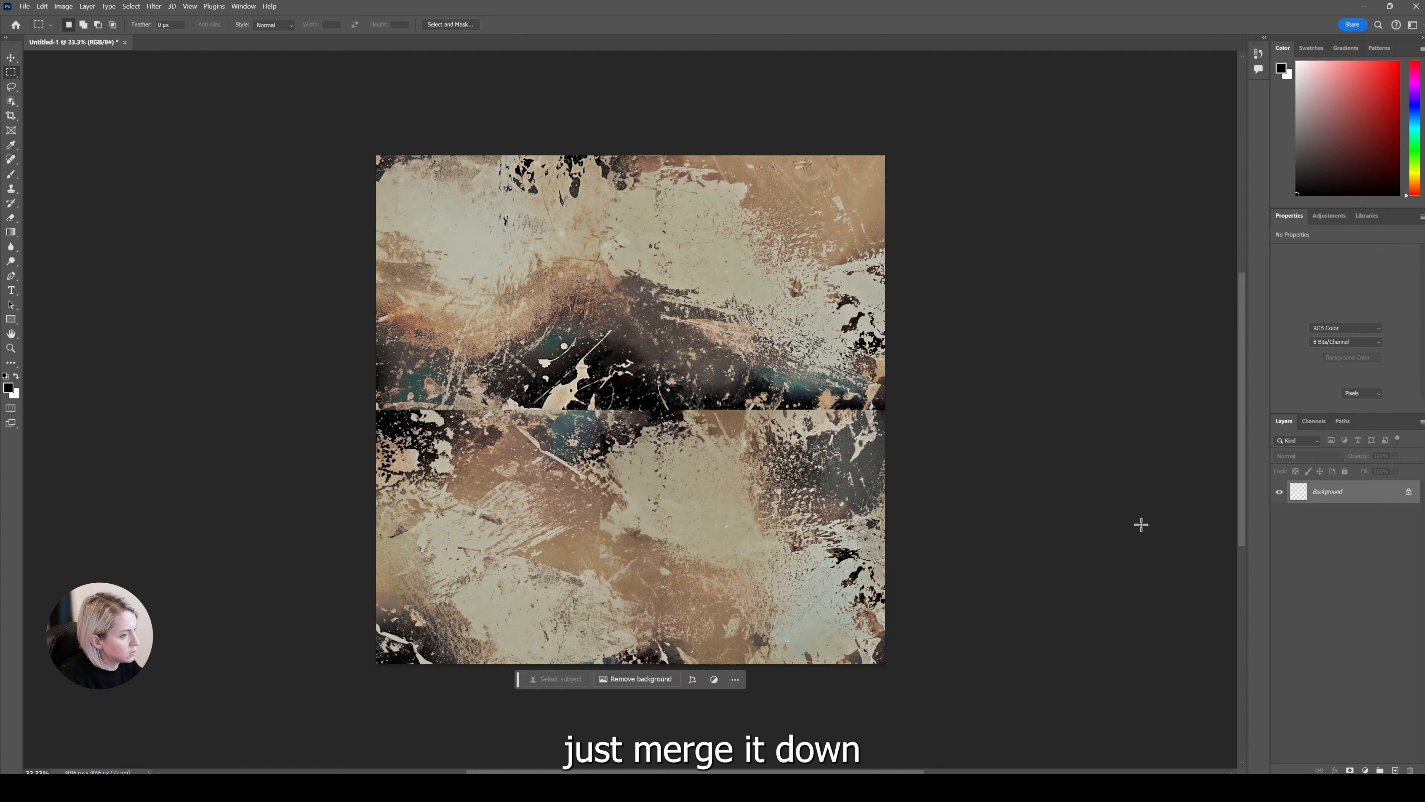
# Select a narrow full-width strip over the horizontal centre seam and apply Generative Fill with an empty prompt
pyautogui.moveTo(375, 377); pyautogui.dragTo(885, 441)
pyautogui.click(553, 456)
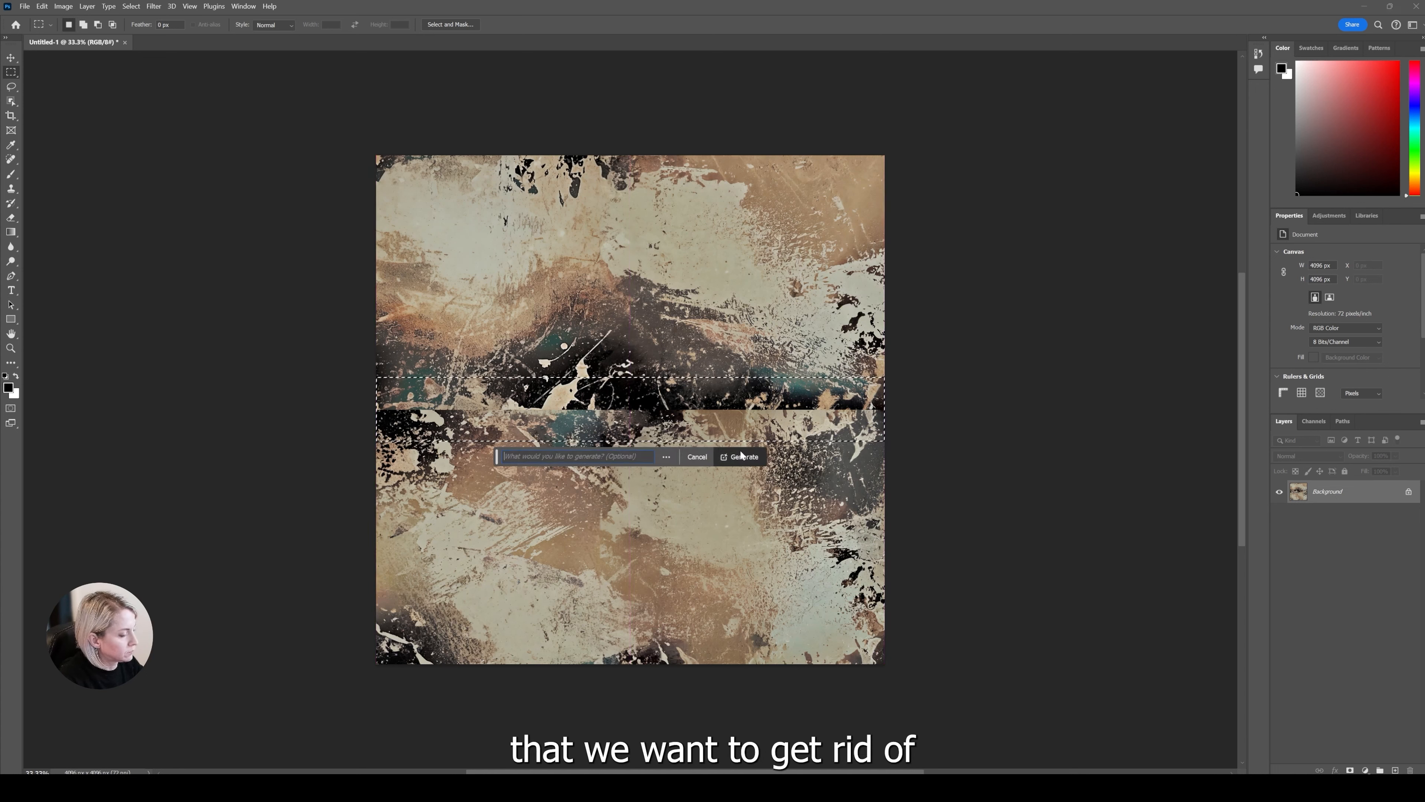
pyautogui.click(750, 462)
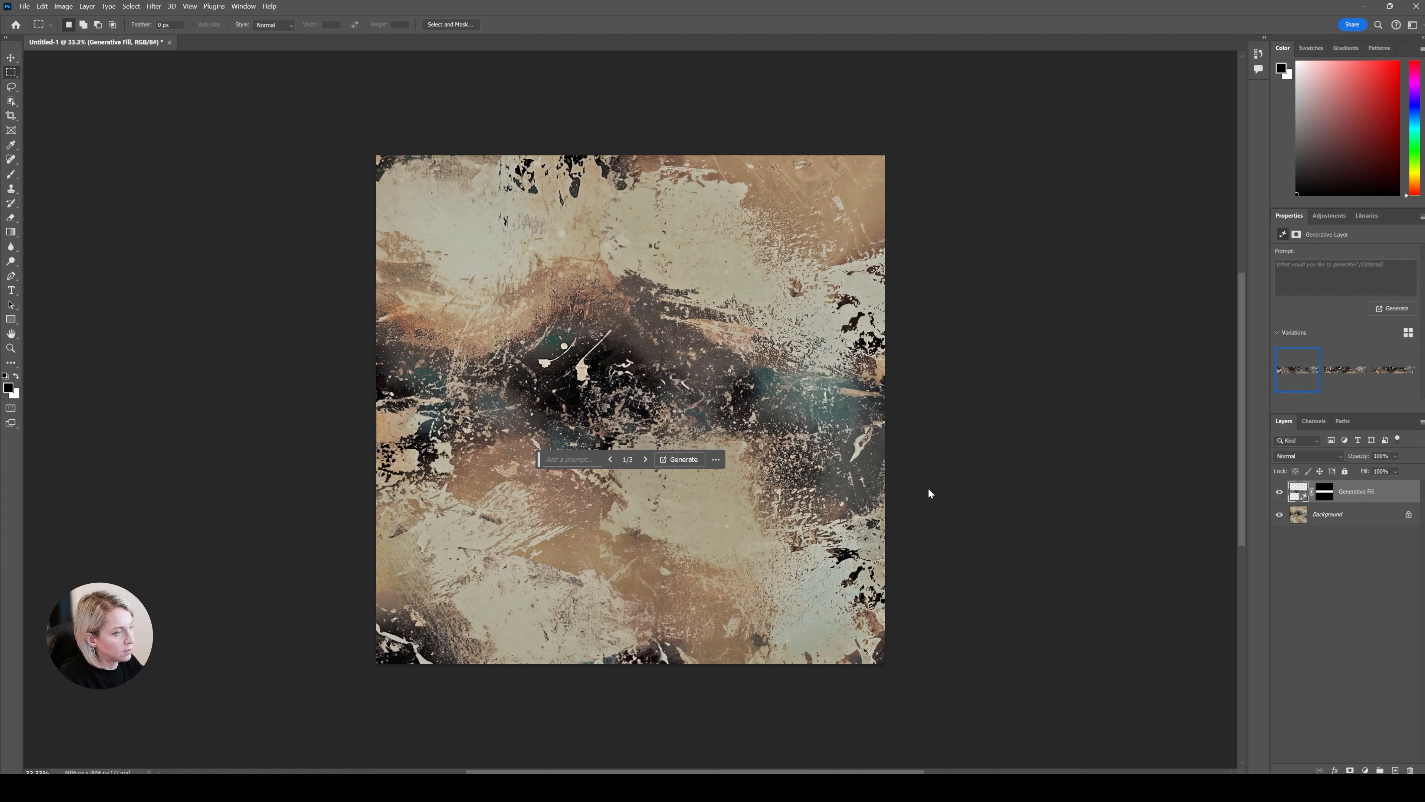
# Compare the variations for the horizontal centre seam, keep the third one and merge it with the Background layer
pyautogui.click(1345, 373)
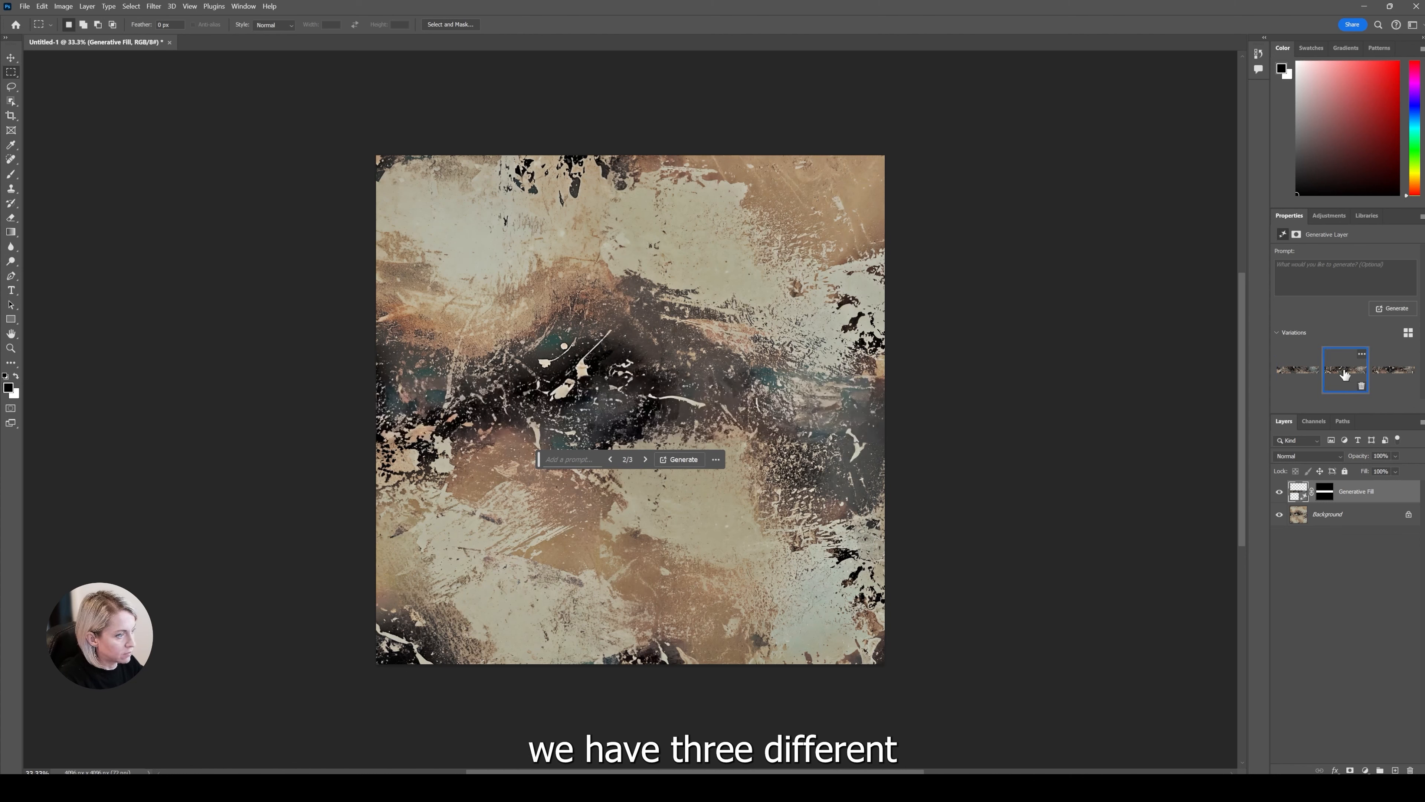
pyautogui.click(1395, 373)
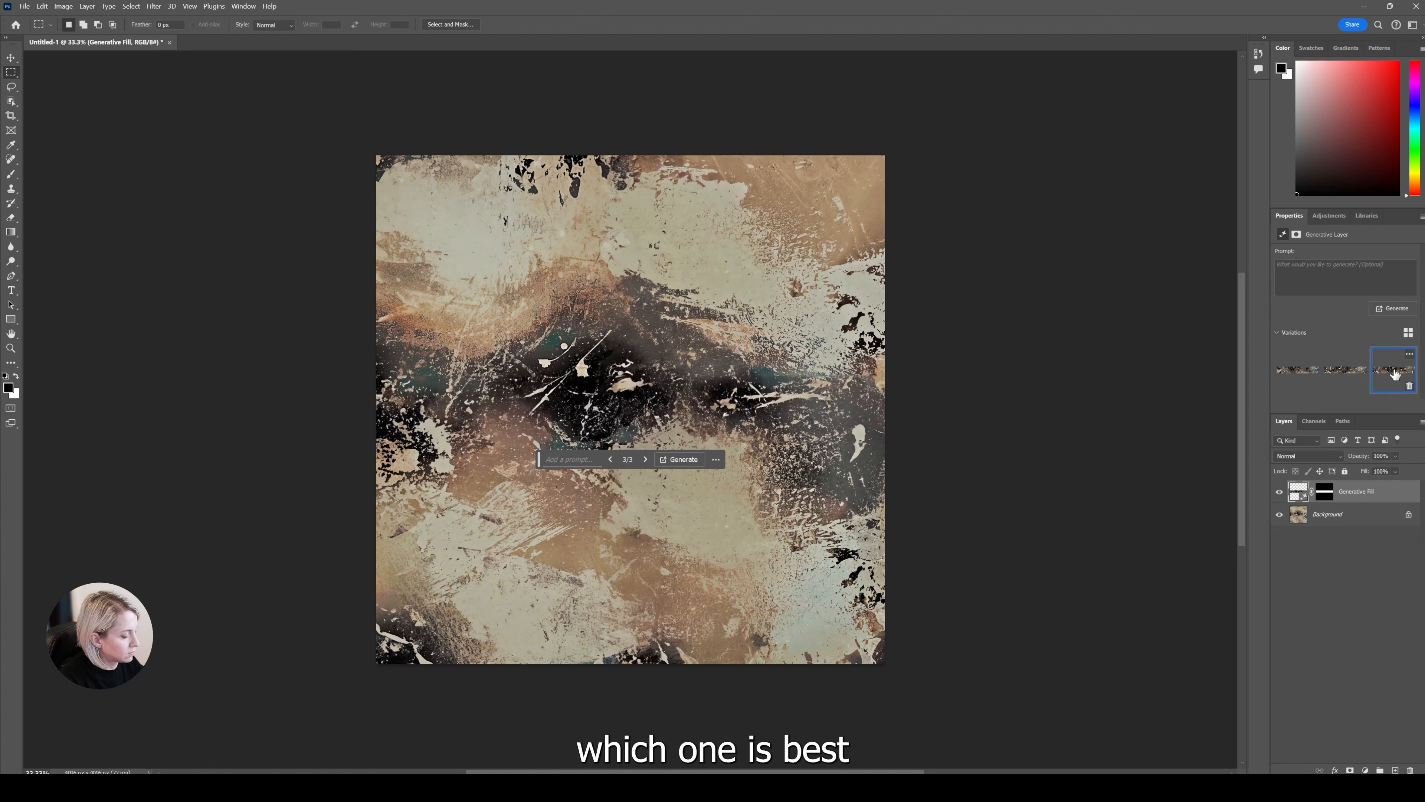
pyautogui.click(1351, 515)
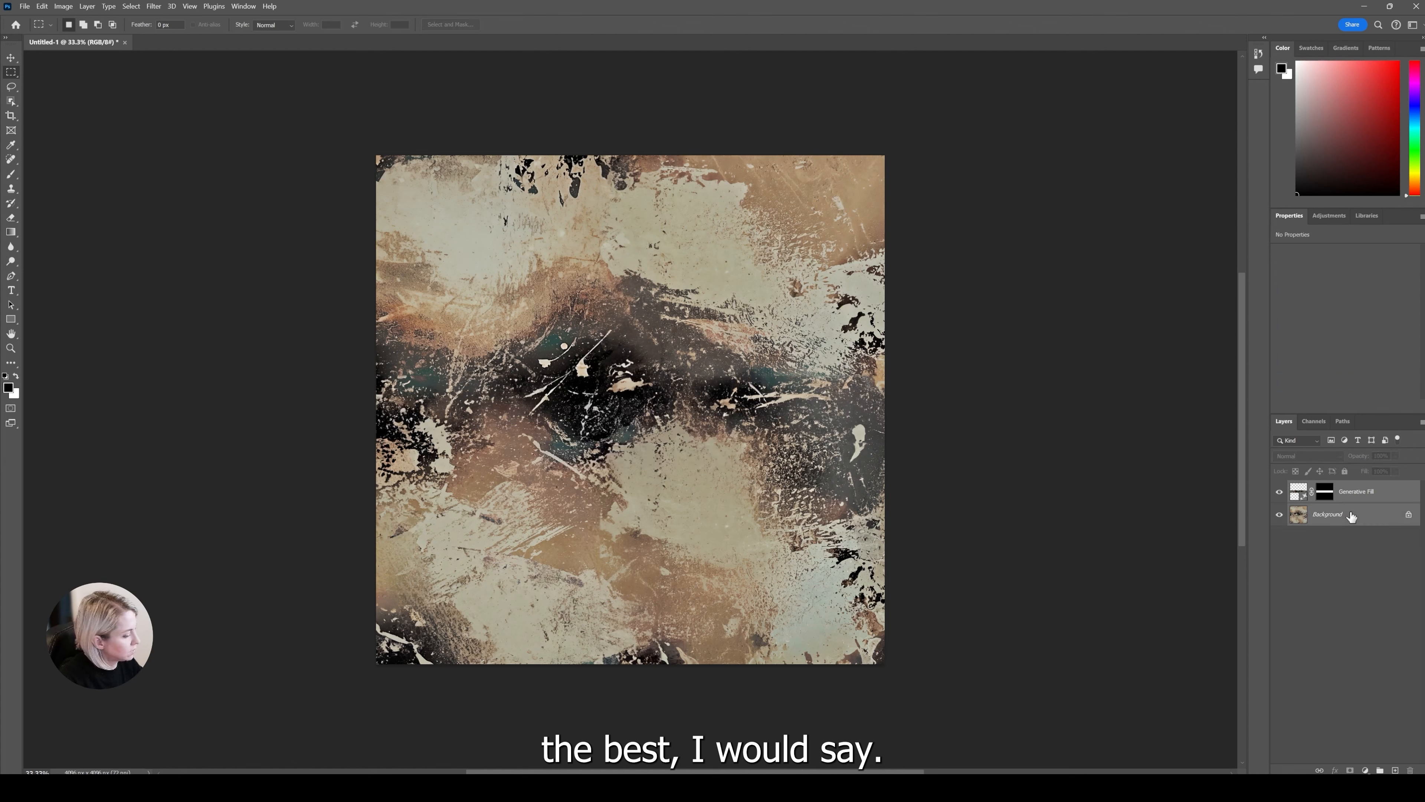
pyautogui.hotkey('ctrl', 'e')
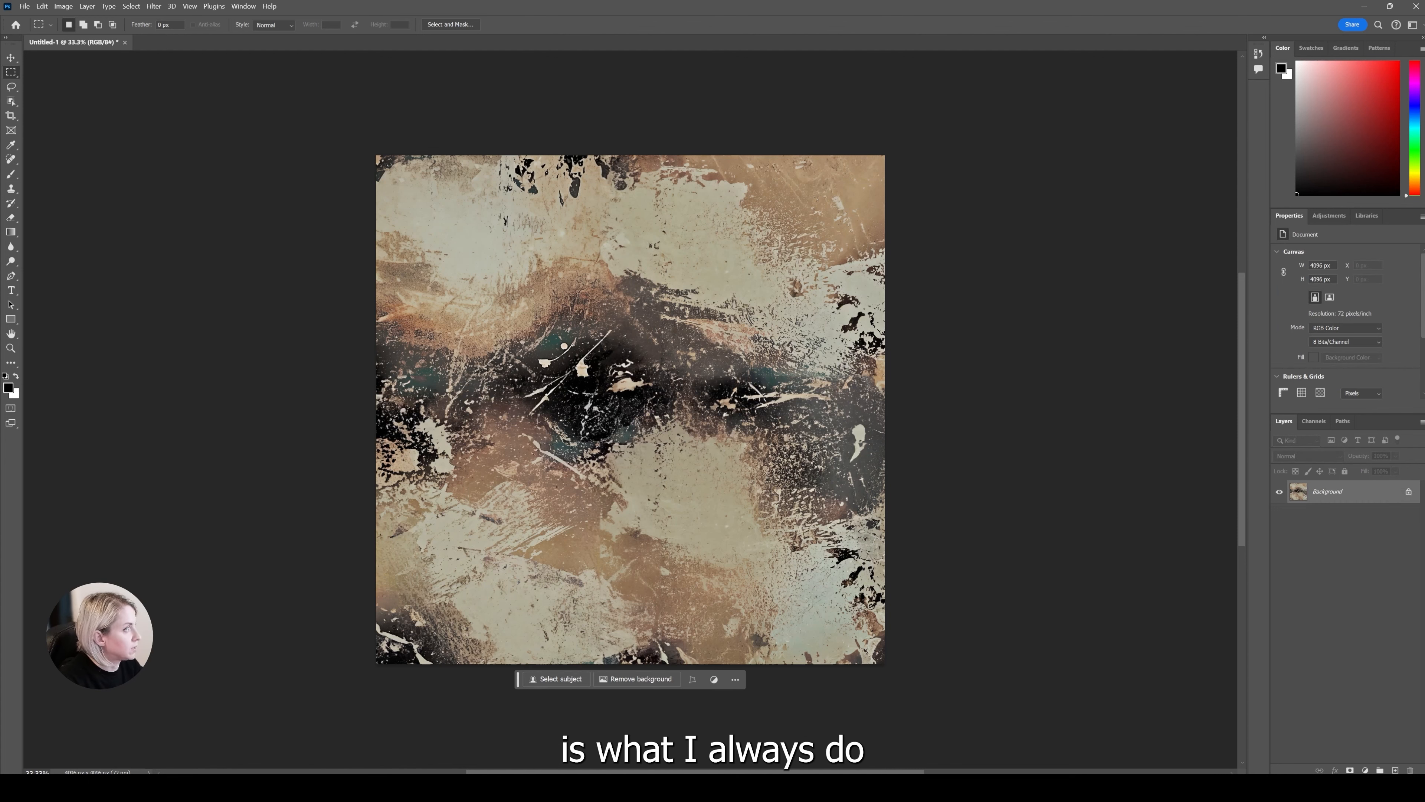
# Apply the Offset filter with Wrap Around, shifting the texture +1408 px horizontally and +985 px vertically to expose the outer-edge seams
pyautogui.click(154, 6)
pyautogui.moveTo(213, 234)
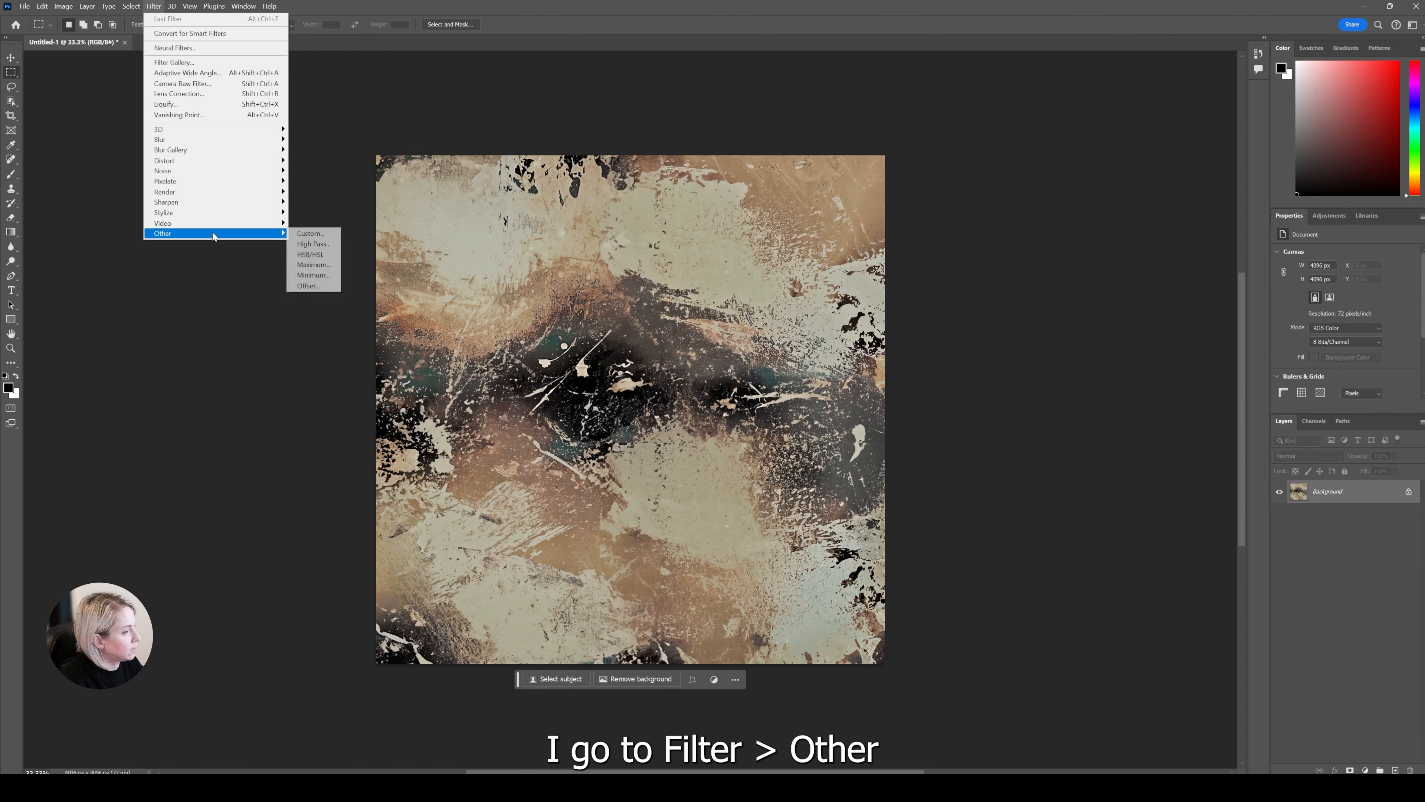
pyautogui.click(309, 286)
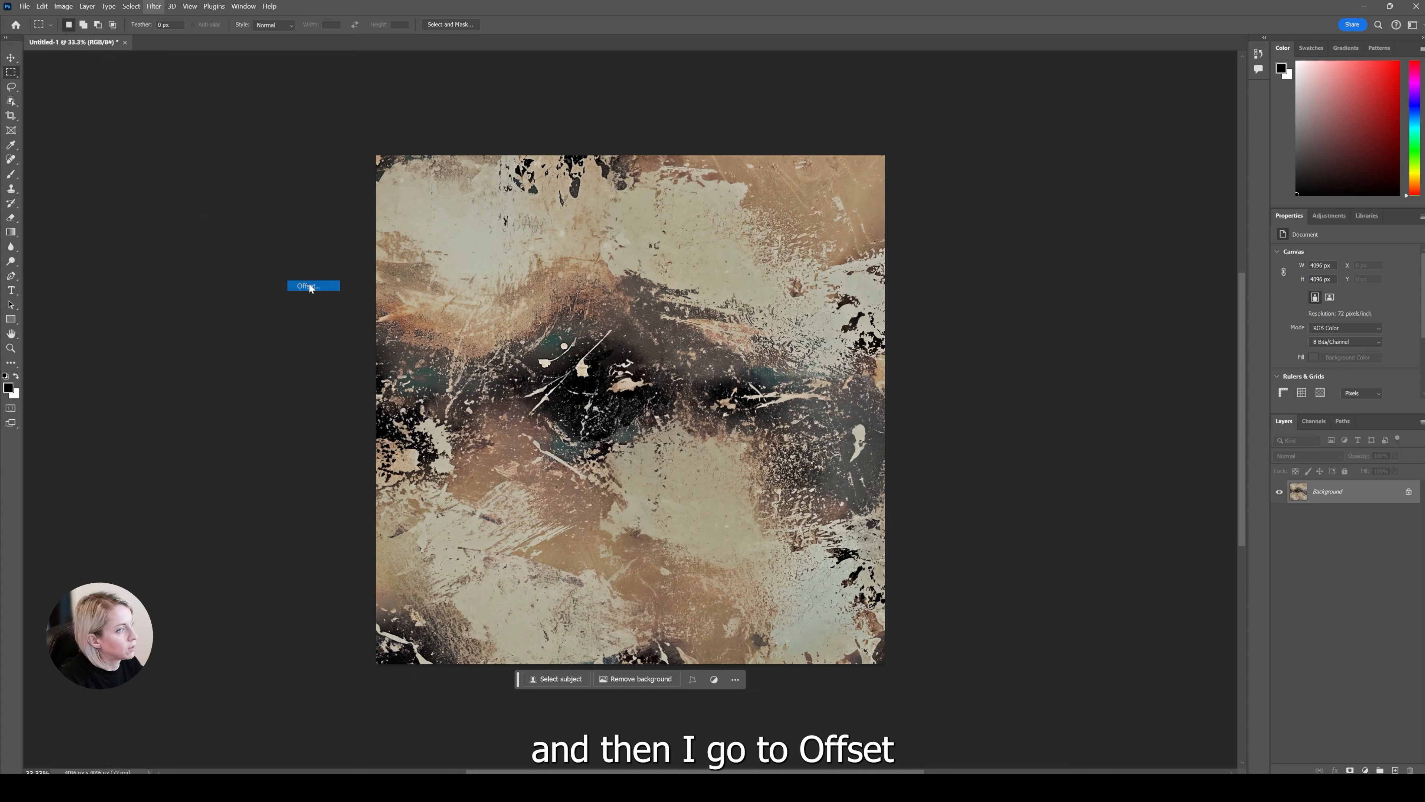
pyautogui.moveTo(698, 206); pyautogui.dragTo(993, 297)
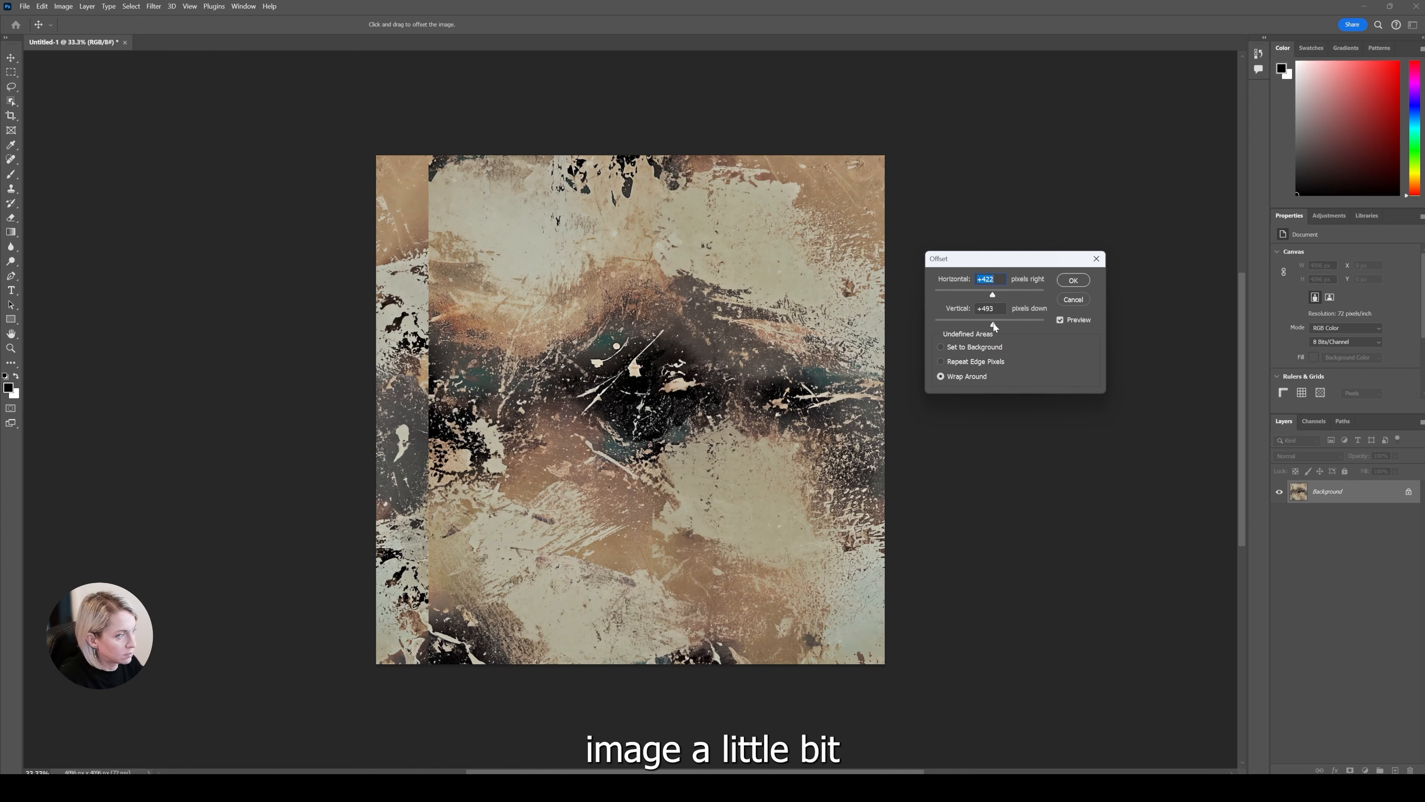
pyautogui.moveTo(993, 323); pyautogui.dragTo(1000, 296)
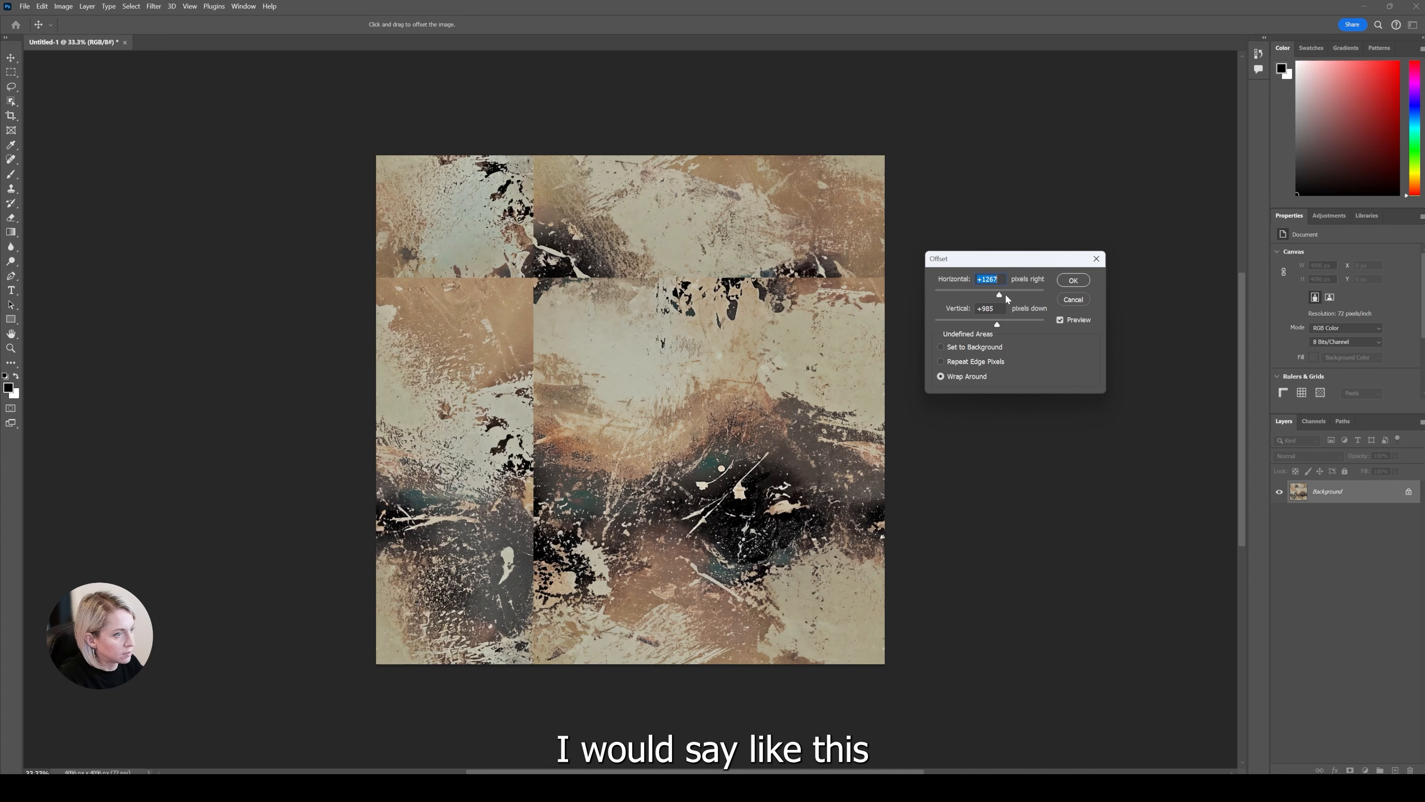
pyautogui.click(1006, 295)
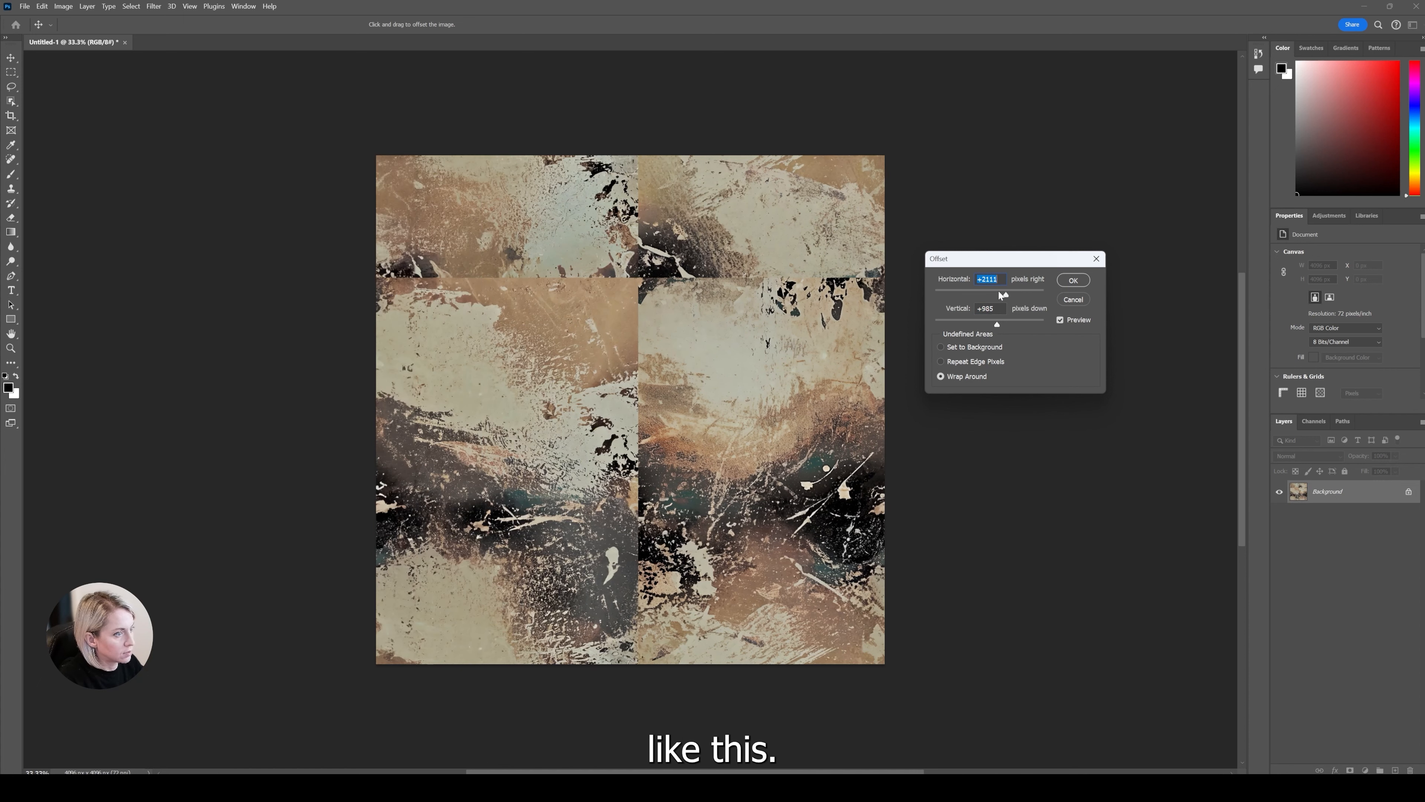
pyautogui.moveTo(1003, 295); pyautogui.dragTo(1002, 296)
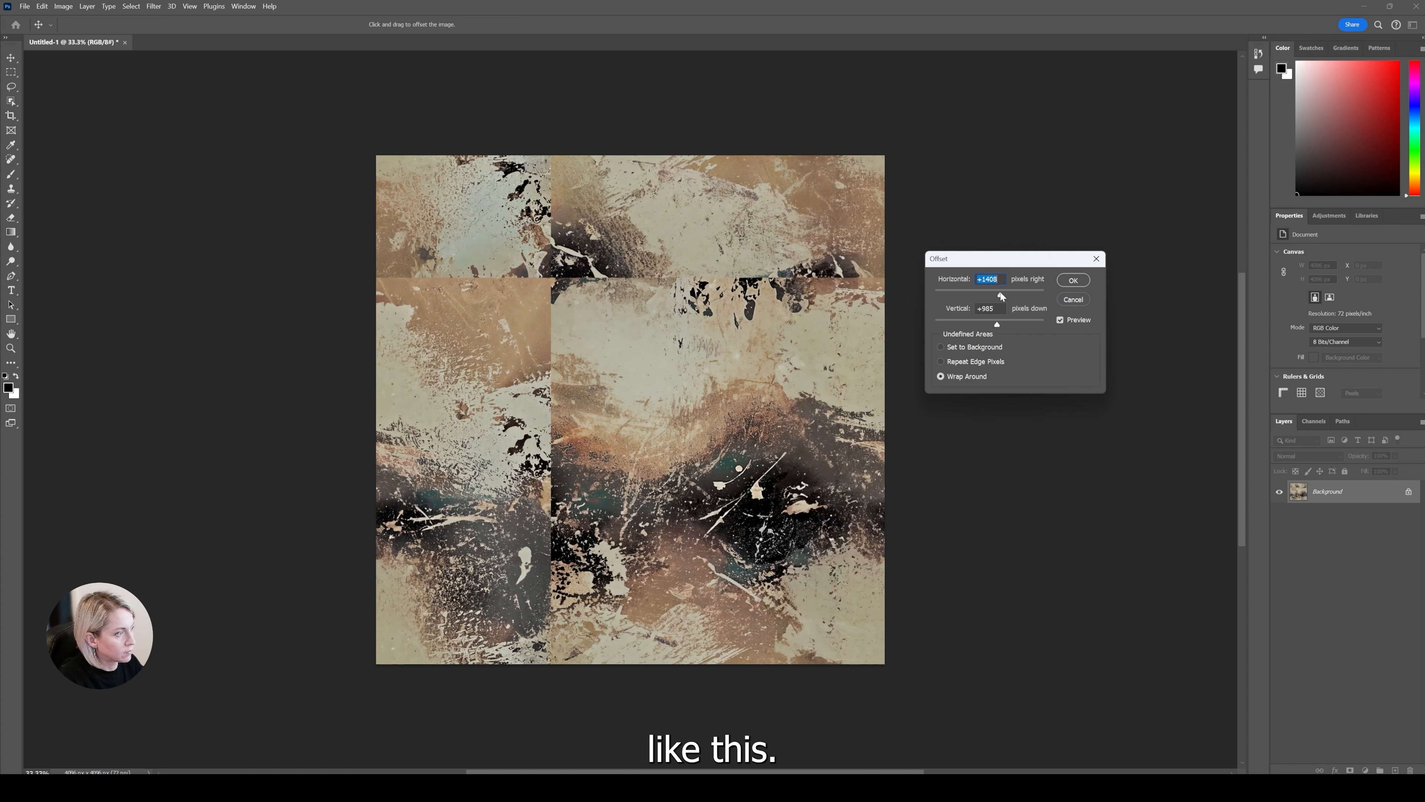
pyautogui.click(1066, 285)
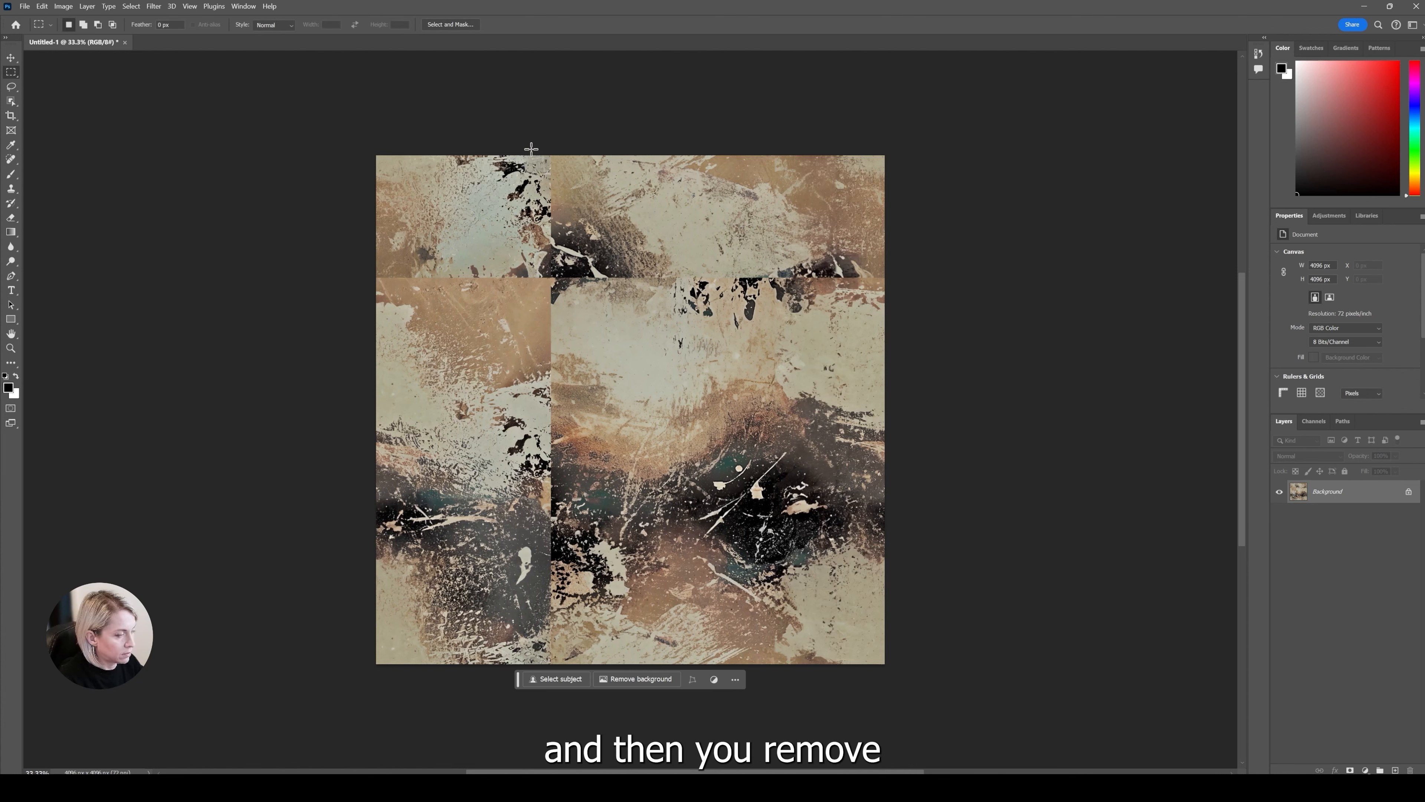
# Select a narrow full-height strip centred on the exposed vertical seam and apply Generative Fill with an empty prompt
pyautogui.moveTo(530, 149); pyautogui.dragTo(596, 664)
pyautogui.moveTo(565, 469); pyautogui.dragTo(560, 470)
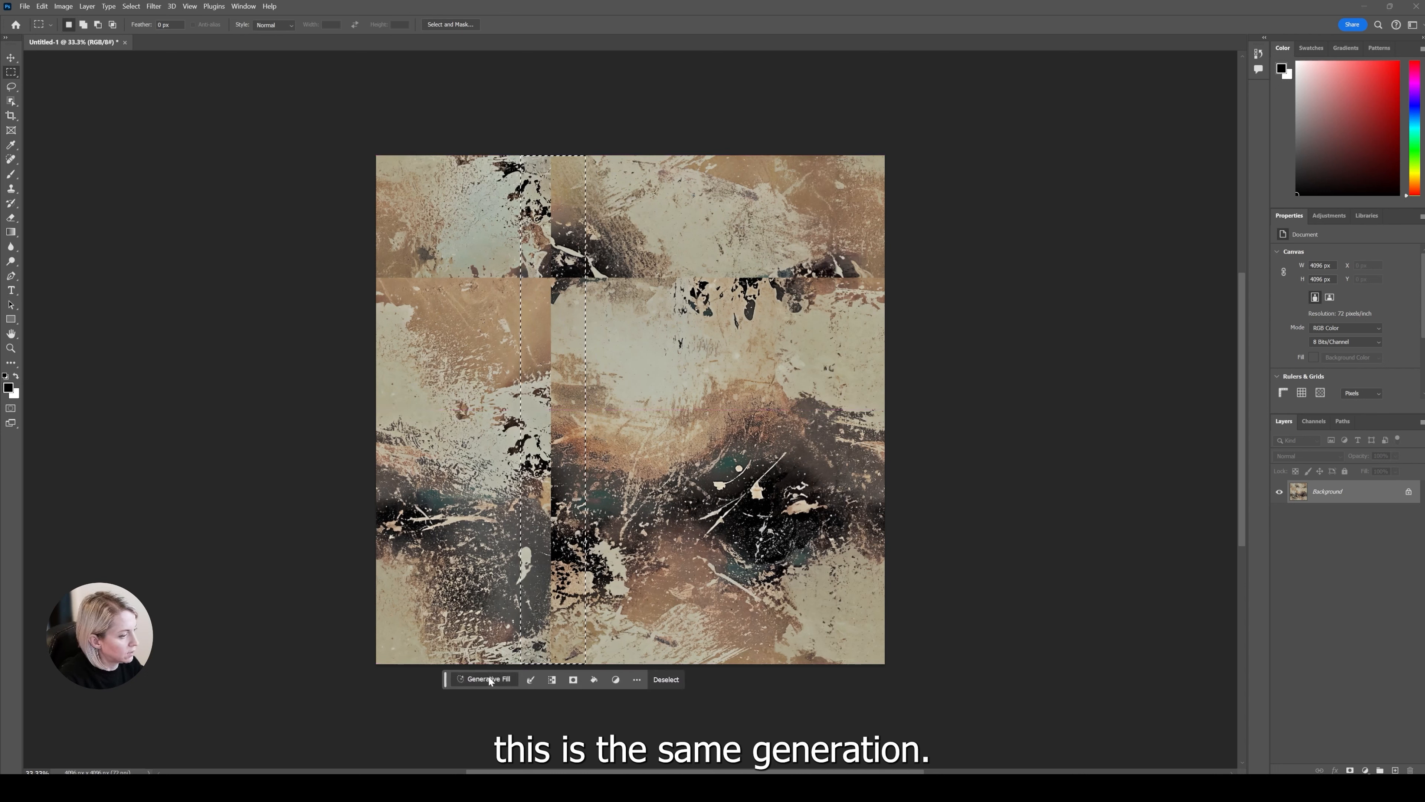
pyautogui.click(488, 678)
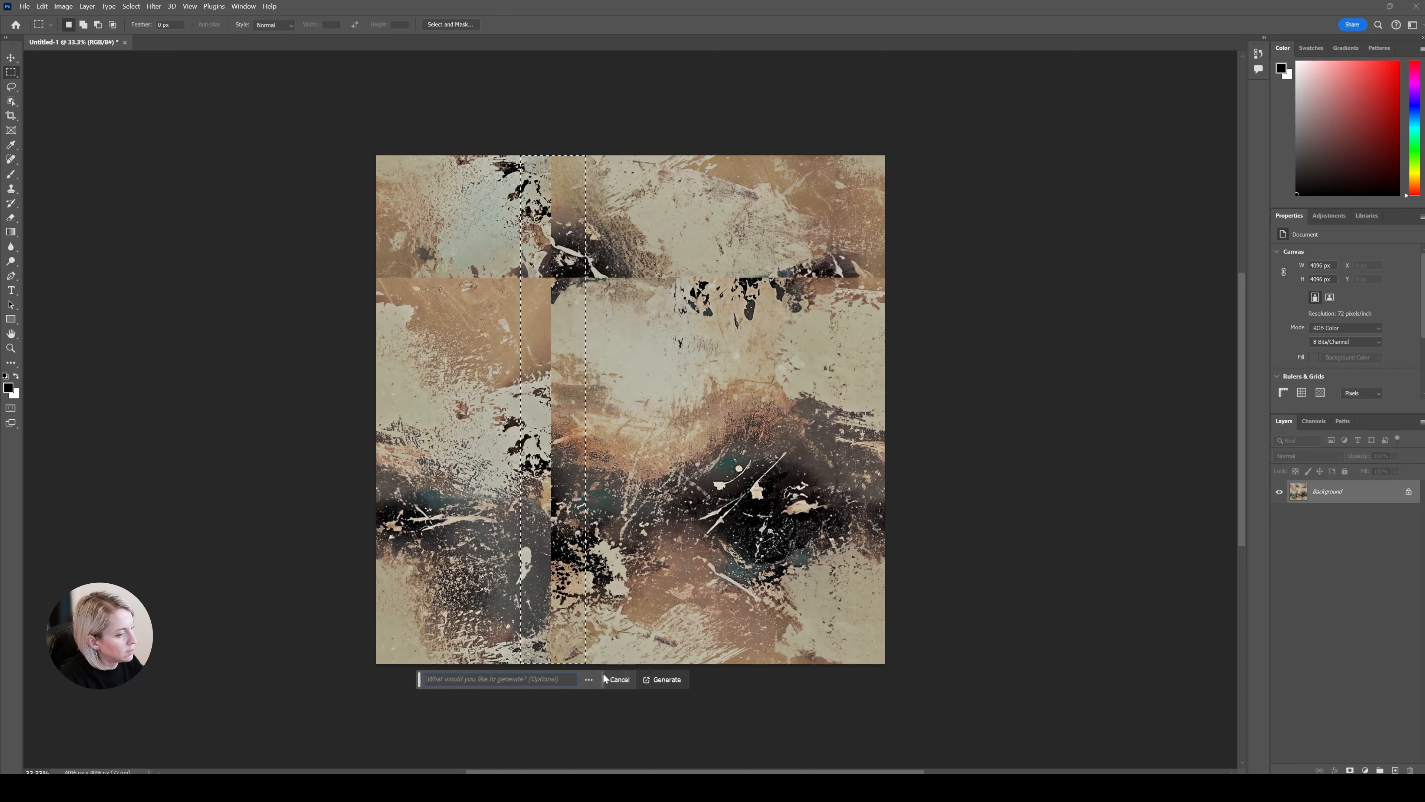
pyautogui.click(667, 678)
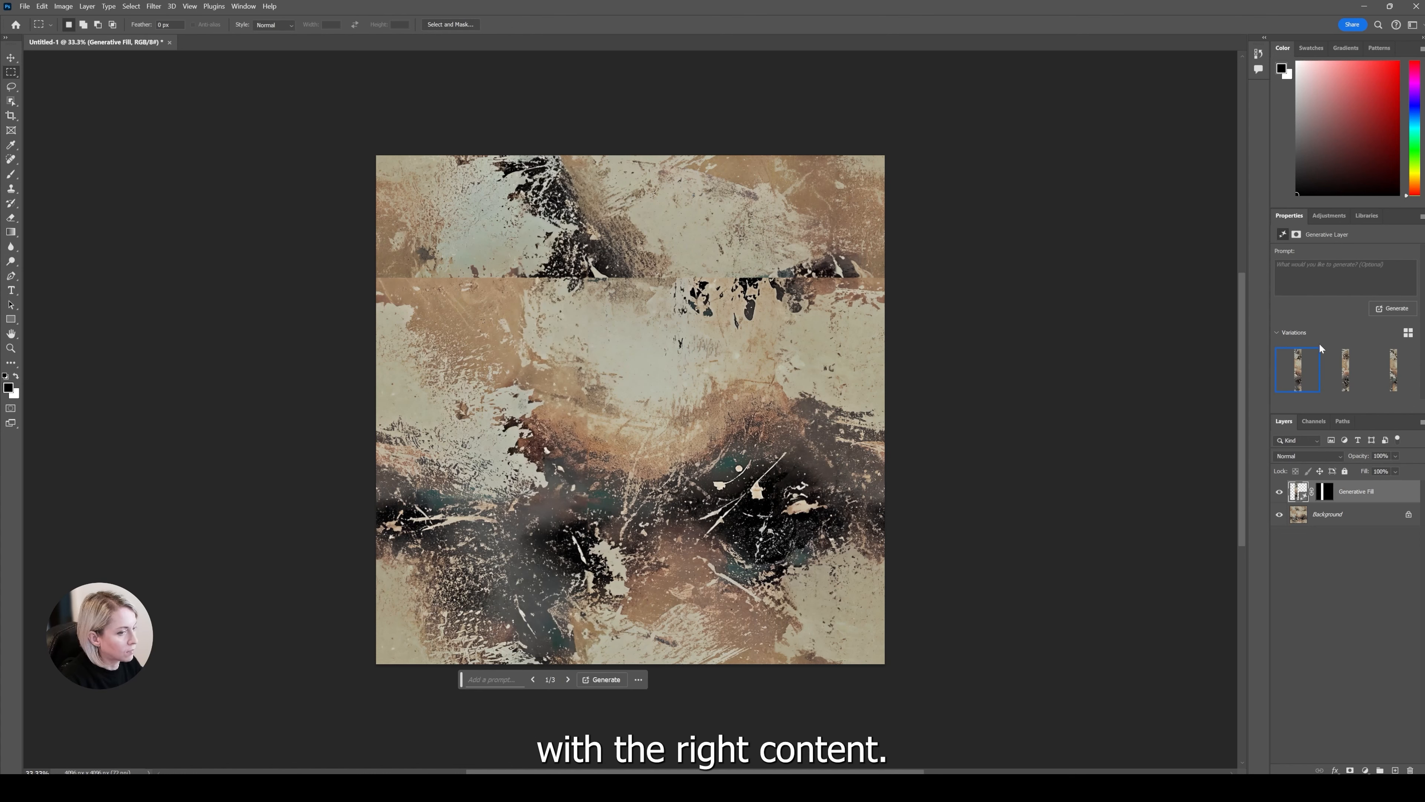
# Compare the three variations for the exposed vertical seam, keep the second one and merge it with the Background layer
pyautogui.click(1347, 372)
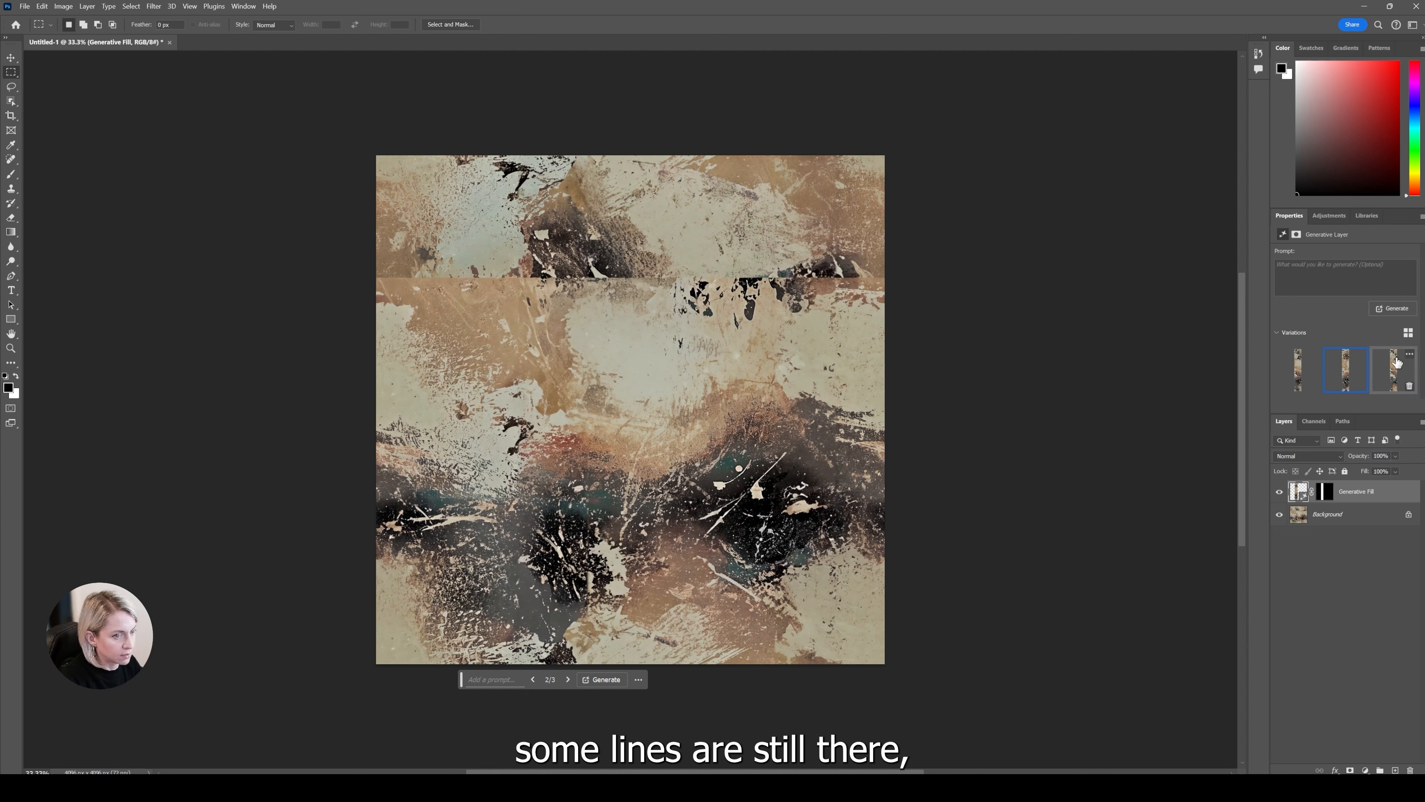
pyautogui.click(1396, 372)
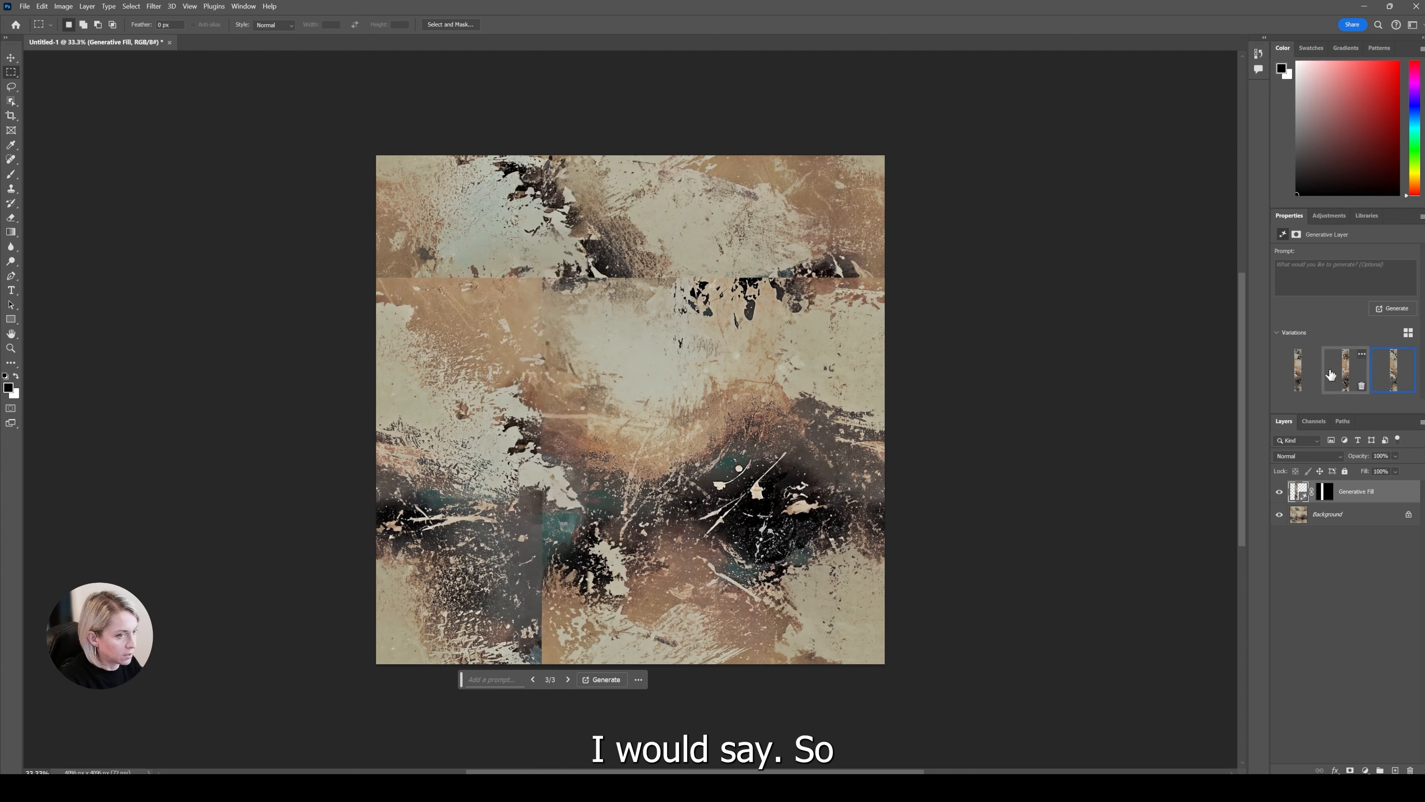
pyautogui.click(1297, 377)
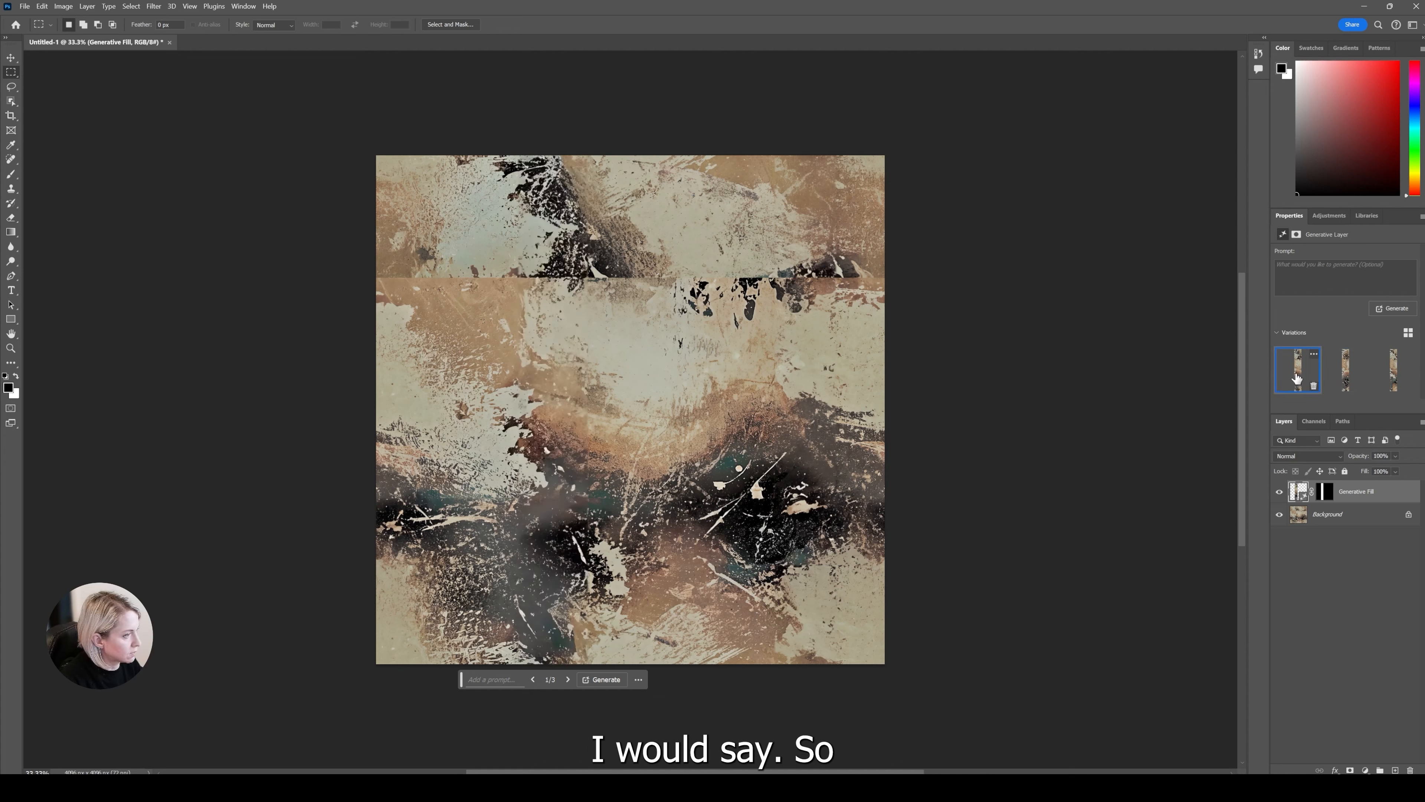
pyautogui.click(1346, 382)
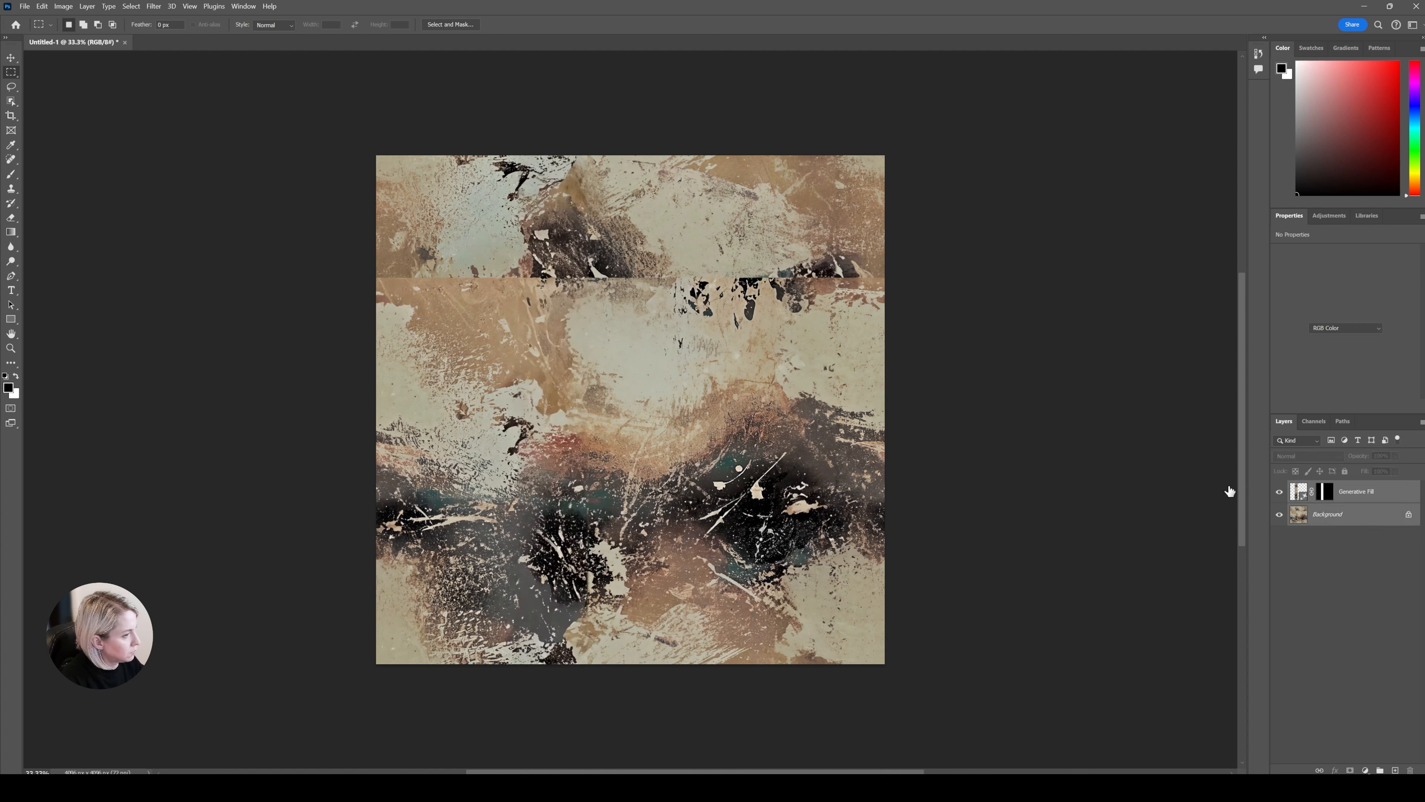
pyautogui.hotkey('ctrl', 'e')
# Apply Generative Fill with an empty prompt to a full-width strip over the exposed horizontal seam and merge the first variation into Background
pyautogui.moveTo(371, 256); pyautogui.dragTo(840, 293)
pyautogui.click(558, 333)
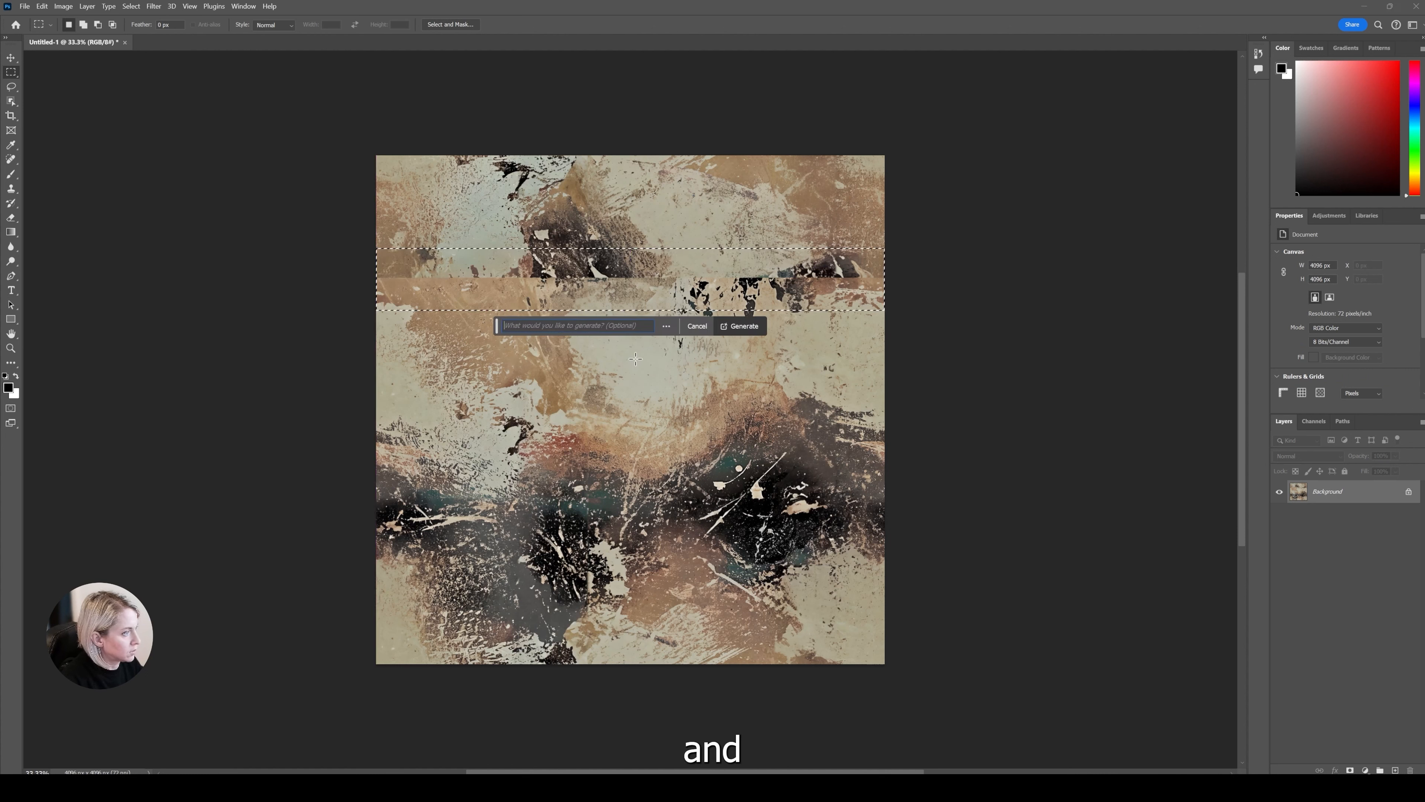
pyautogui.click(739, 332)
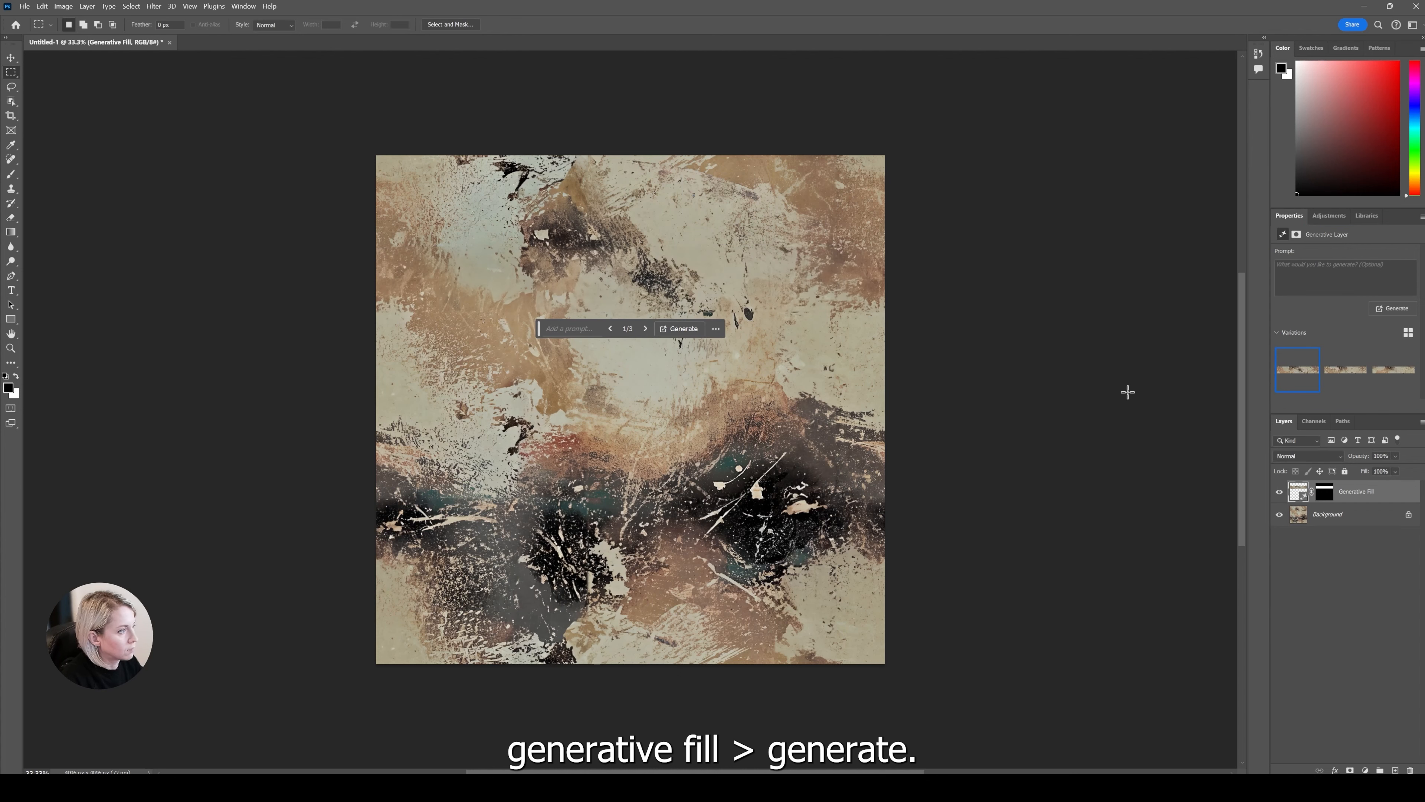
pyautogui.keyDown('shift'); pyautogui.click(1339, 511); pyautogui.keyUp('shift')
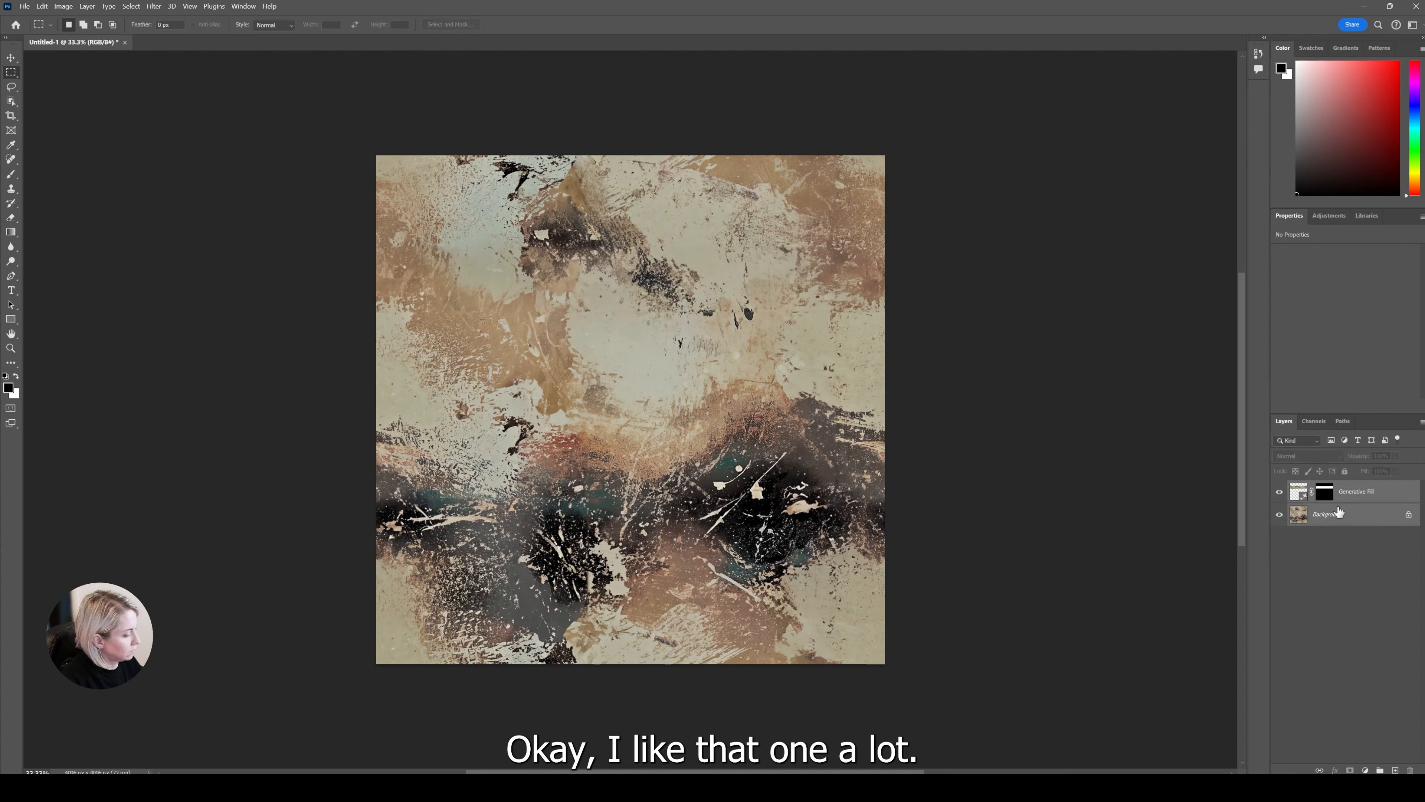
pyautogui.hotkey('ctrl', 'e')
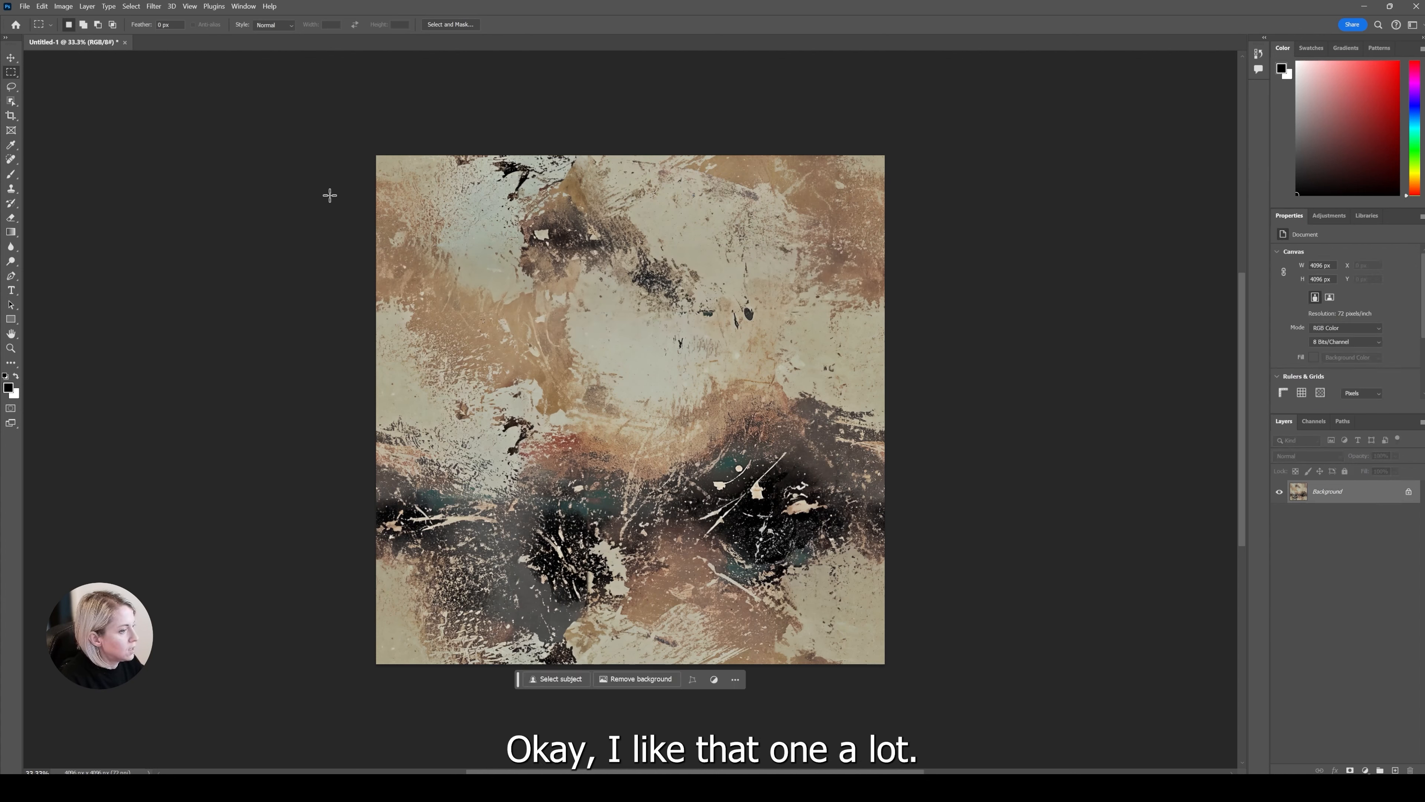
# Preview the Offset filter at +1267 px horizontal and -141 px vertical to check the texture for remaining seams
pyautogui.click(153, 6)
pyautogui.moveTo(210, 233)
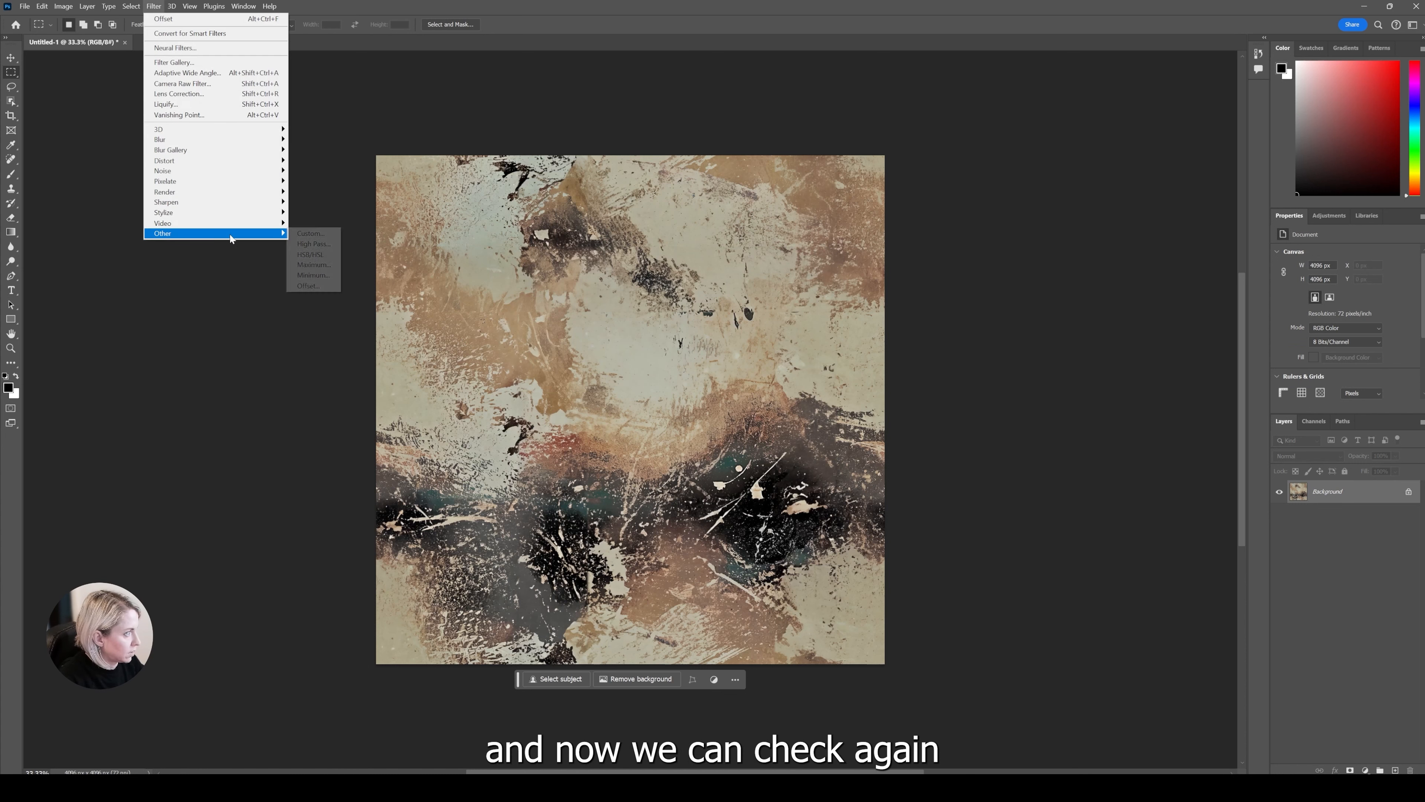
pyautogui.click(310, 285)
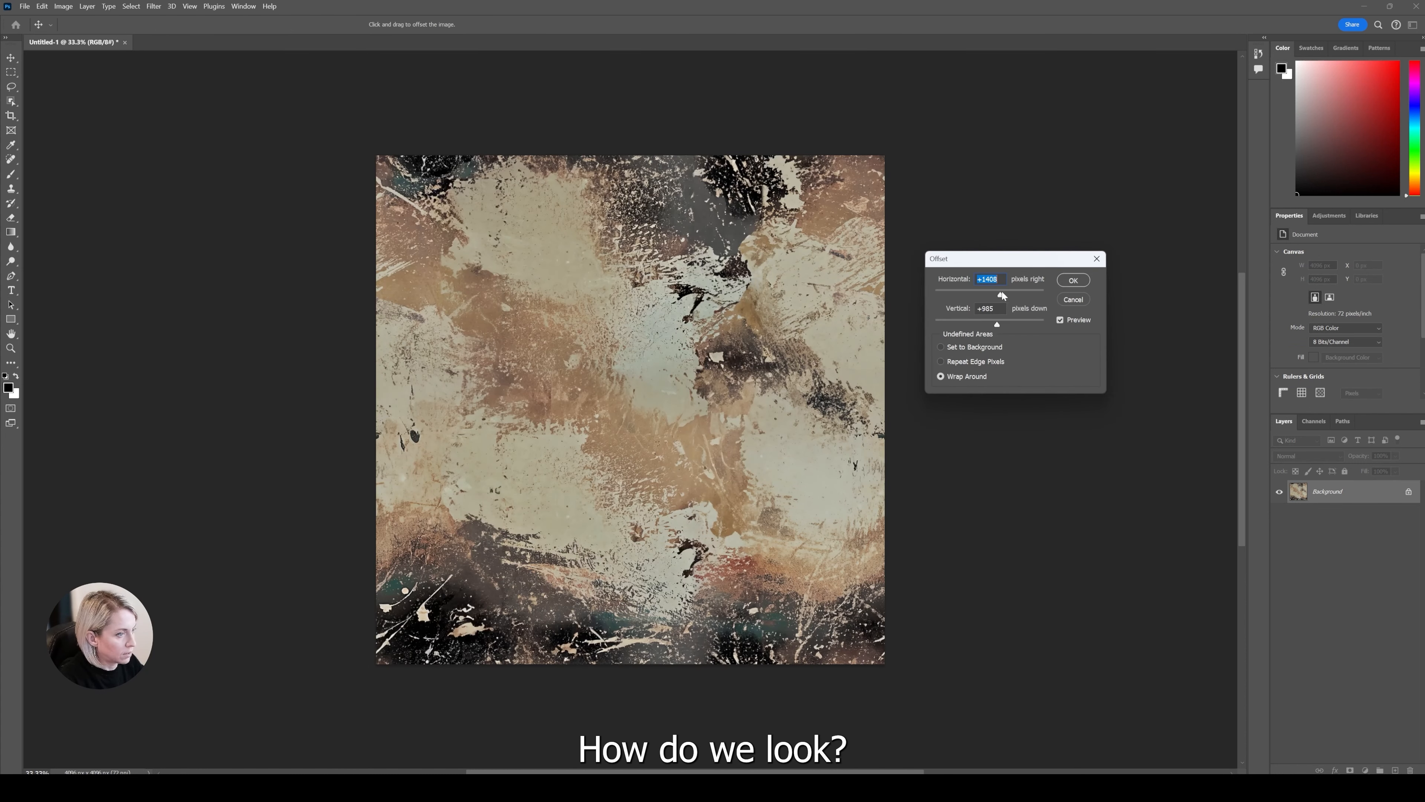
pyautogui.moveTo(1001, 294); pyautogui.dragTo(998, 295)
pyautogui.moveTo(997, 324); pyautogui.dragTo(988, 326)
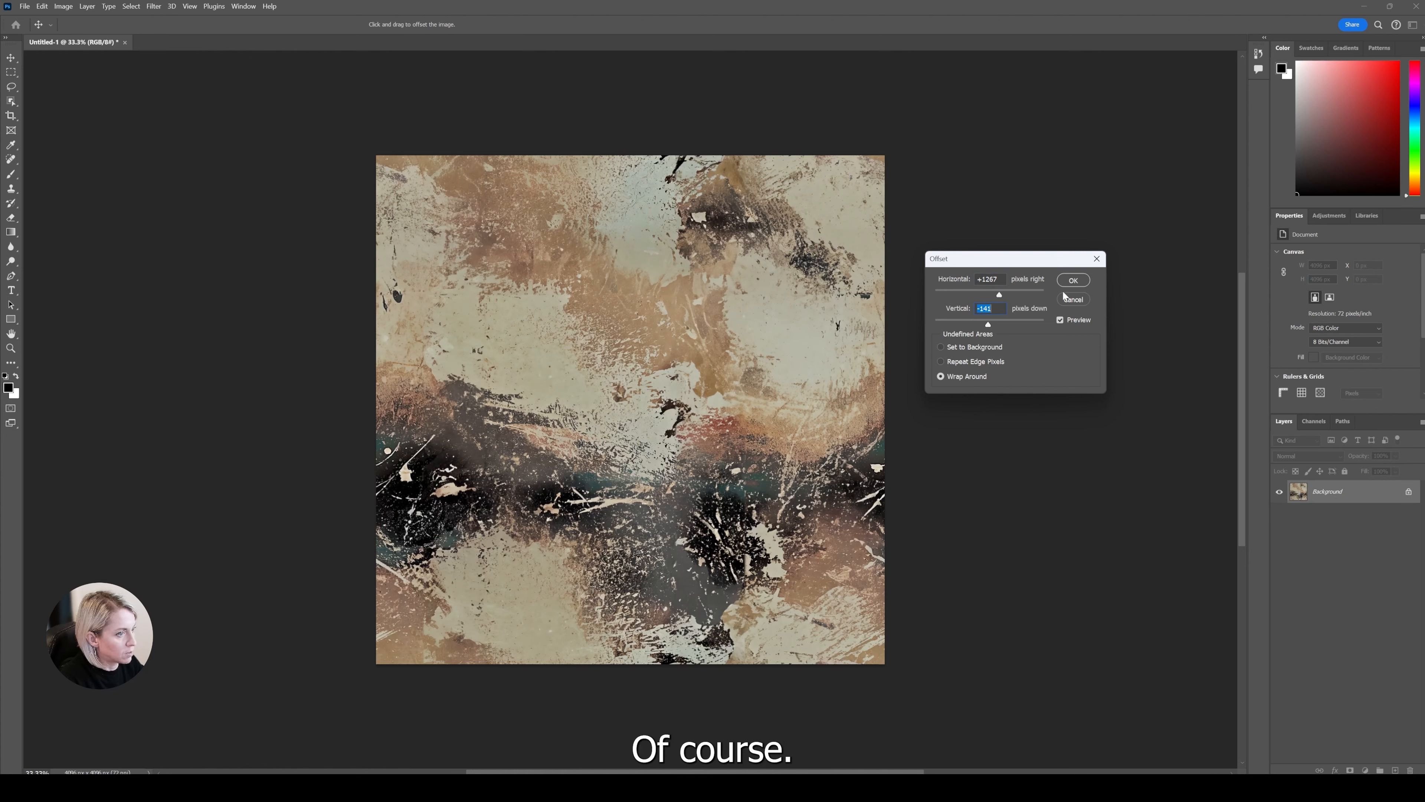
# Reset the horizontal and vertical offsets to 0 and confirm the Offset filter
pyautogui.click(961, 284)
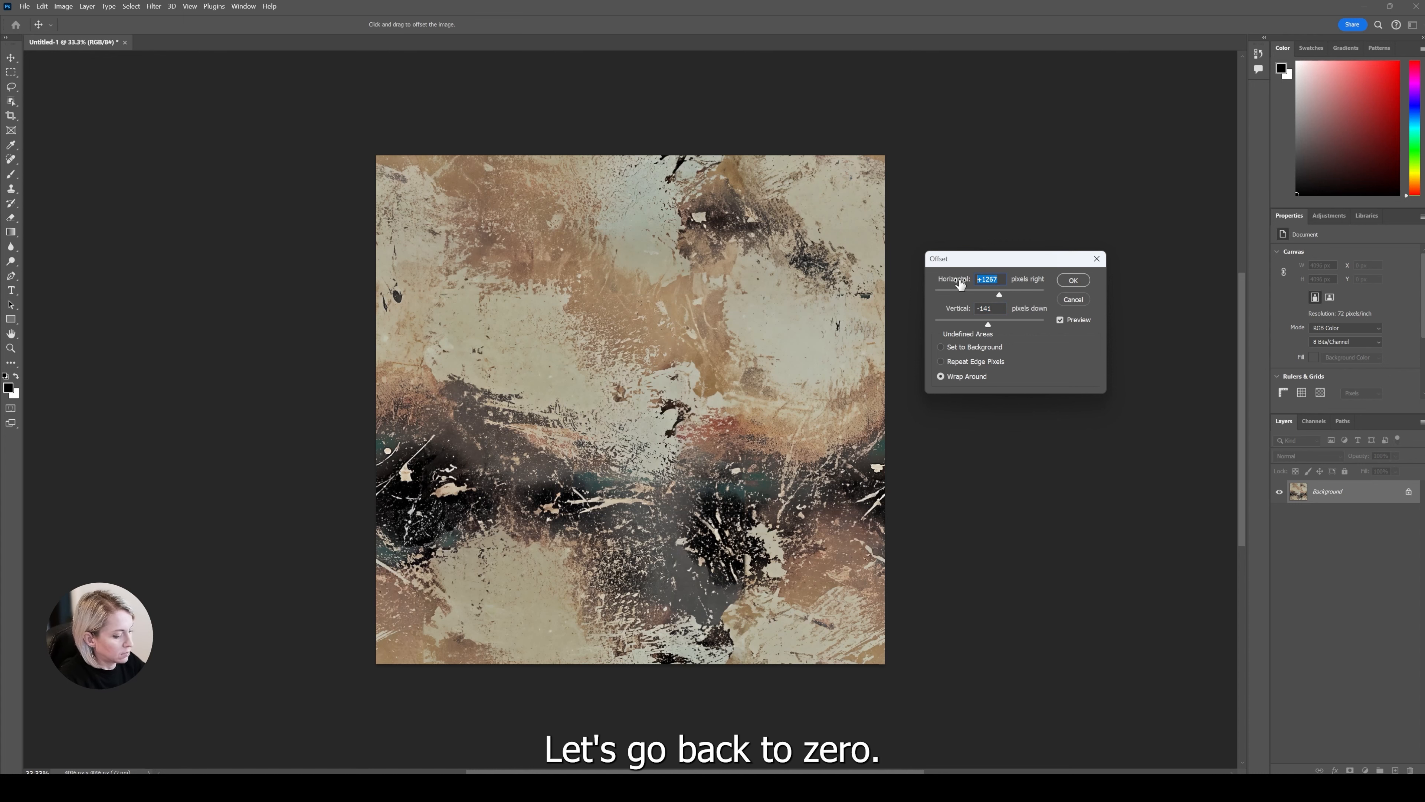
pyautogui.press('Tab')
pyautogui.write('0')
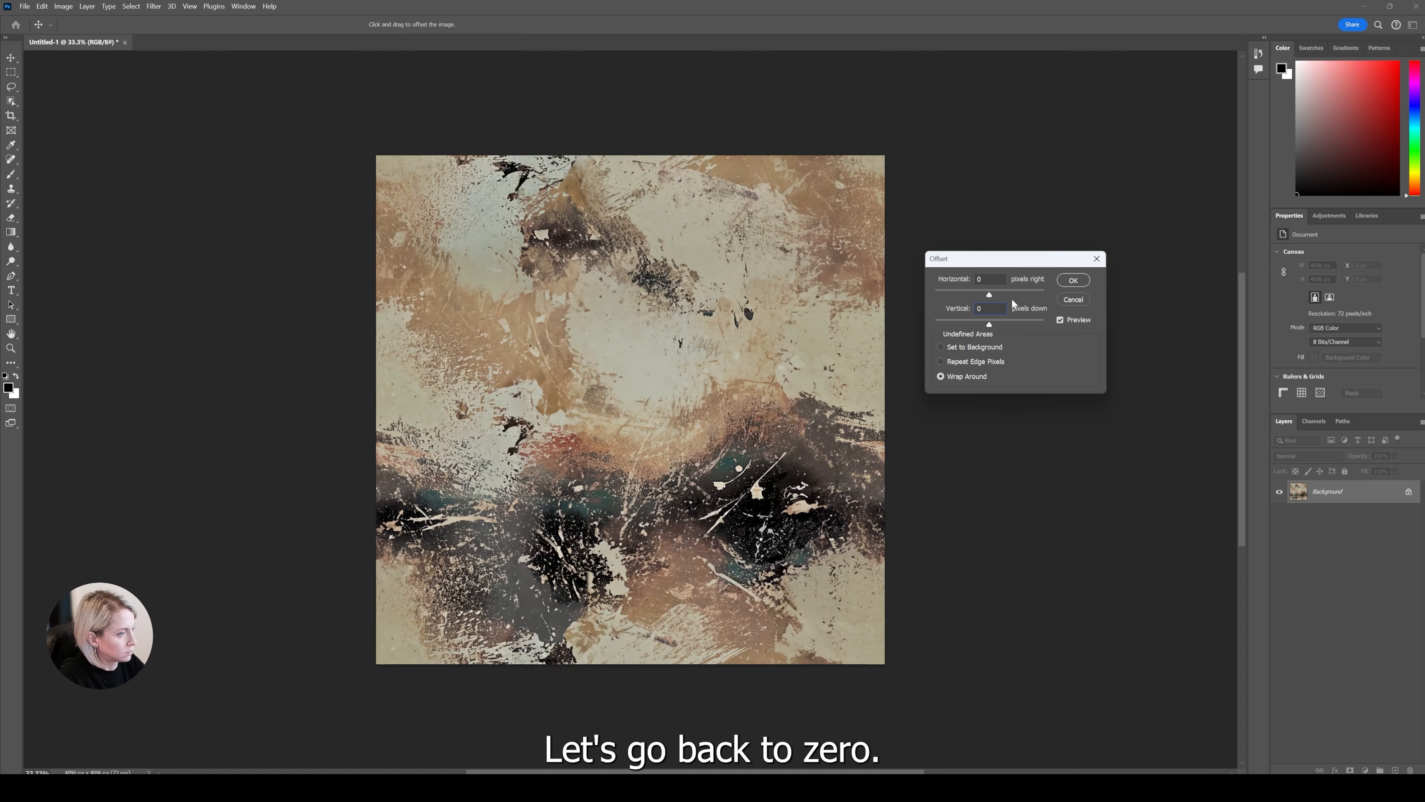
pyautogui.click(1073, 280)
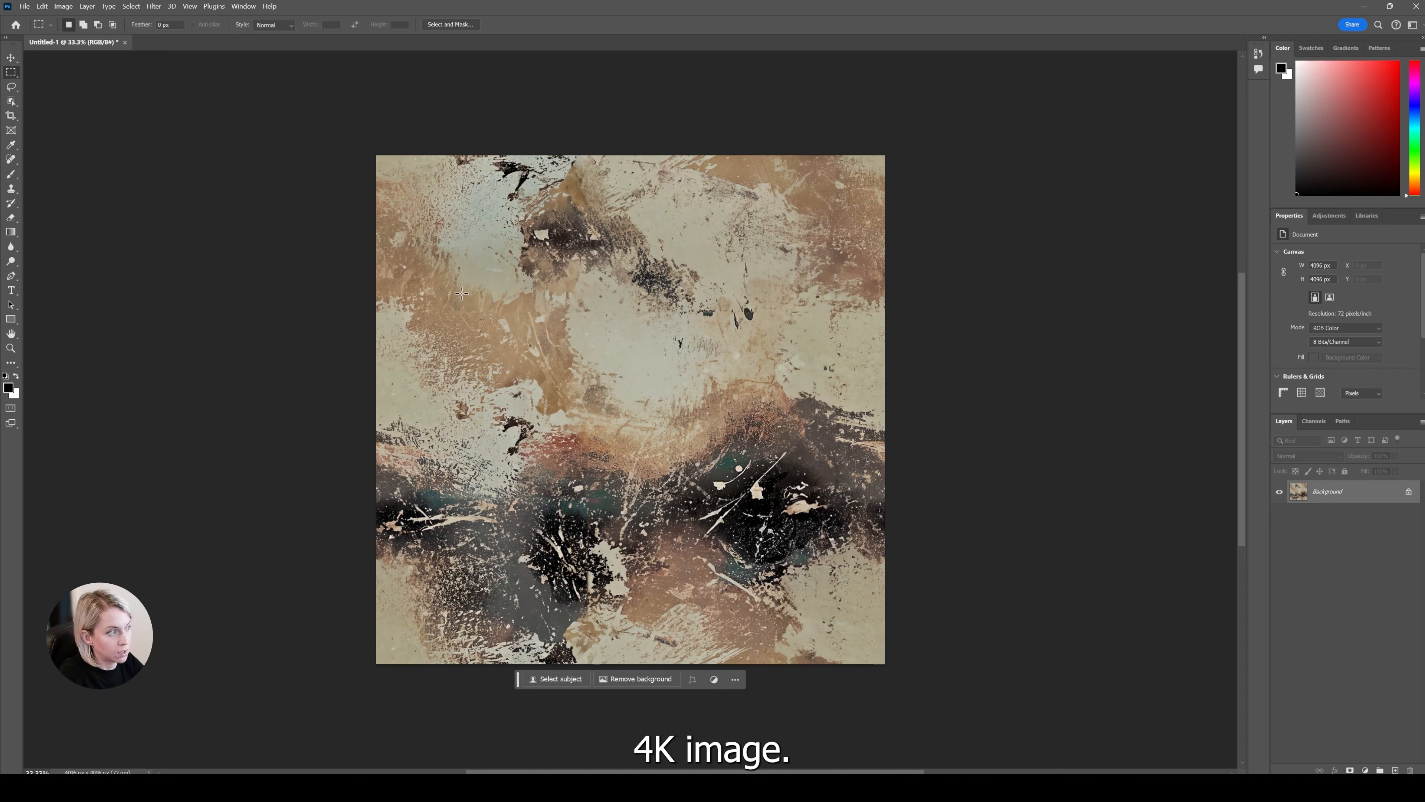
# Quick-export the texture as a PNG named seamless_03 into the Image_to_Material_tut_new folder
pyautogui.click(25, 7)
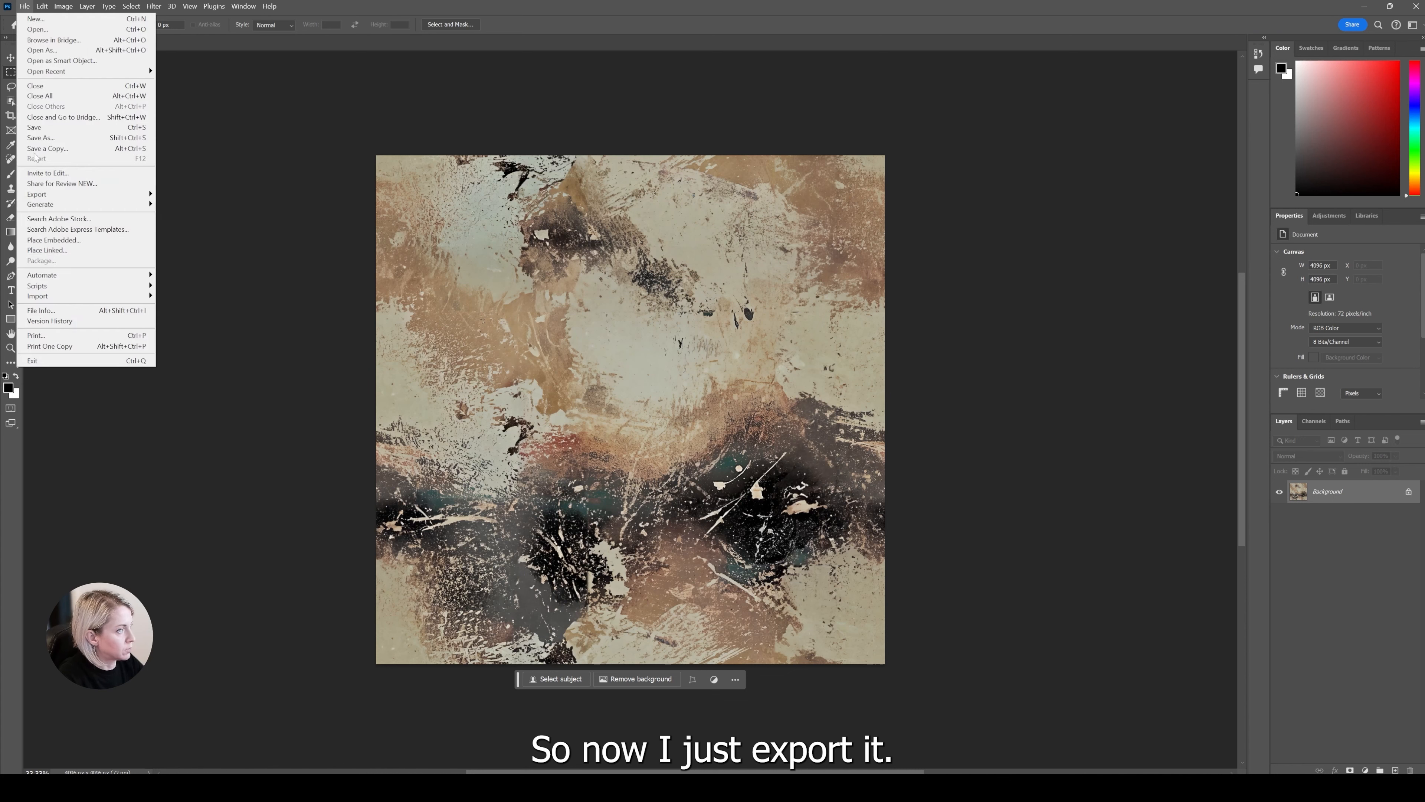
pyautogui.moveTo(84, 194)
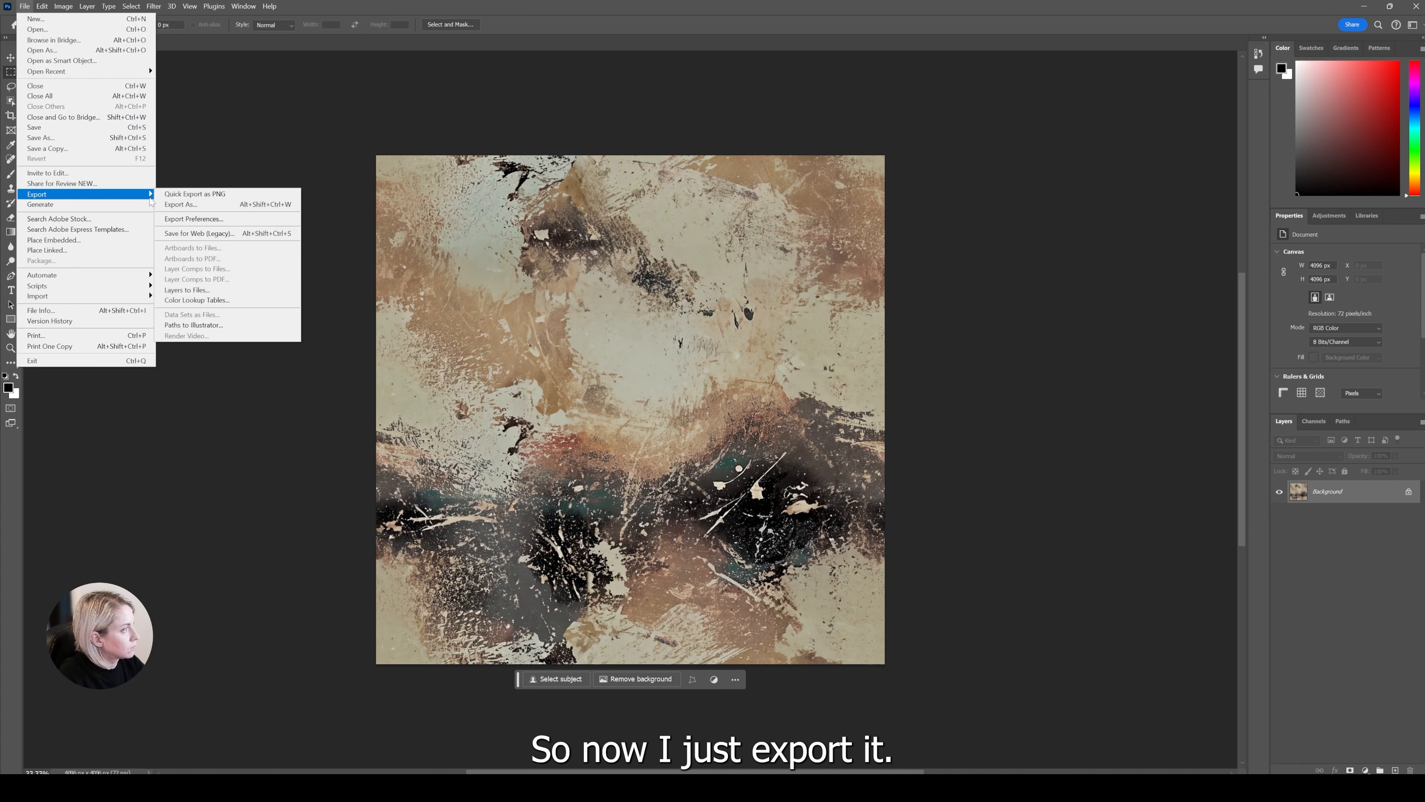
pyautogui.click(186, 195)
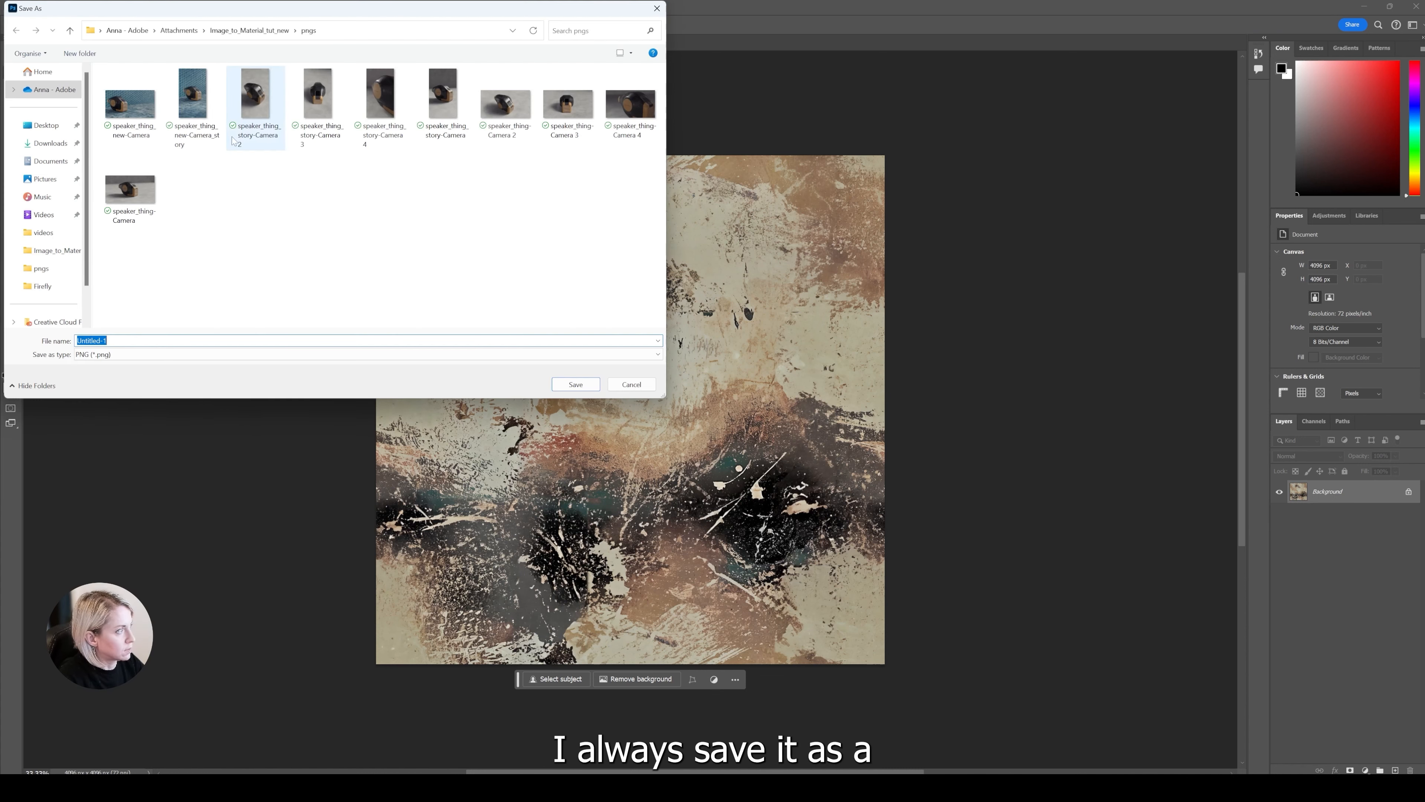
pyautogui.click(248, 30)
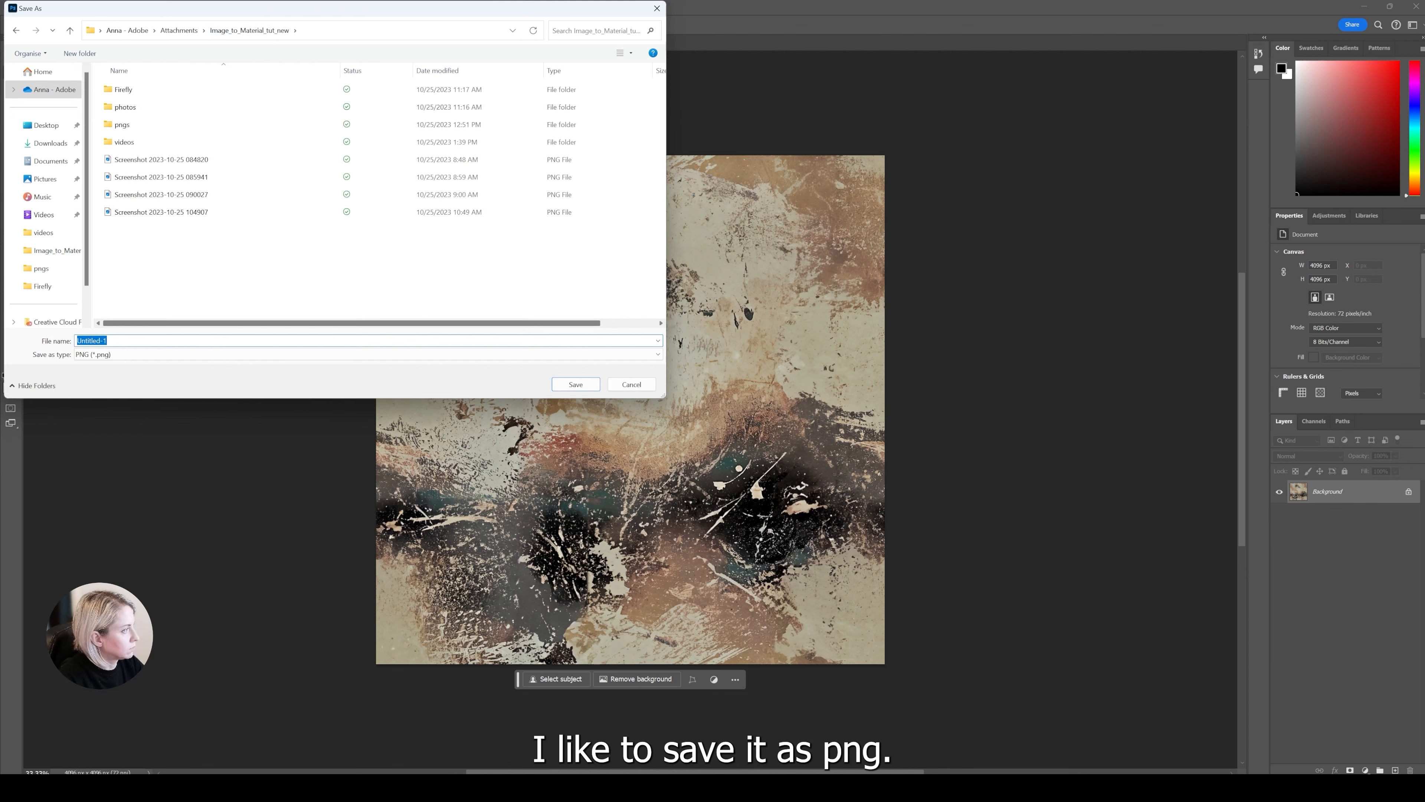
pyautogui.write('seam')
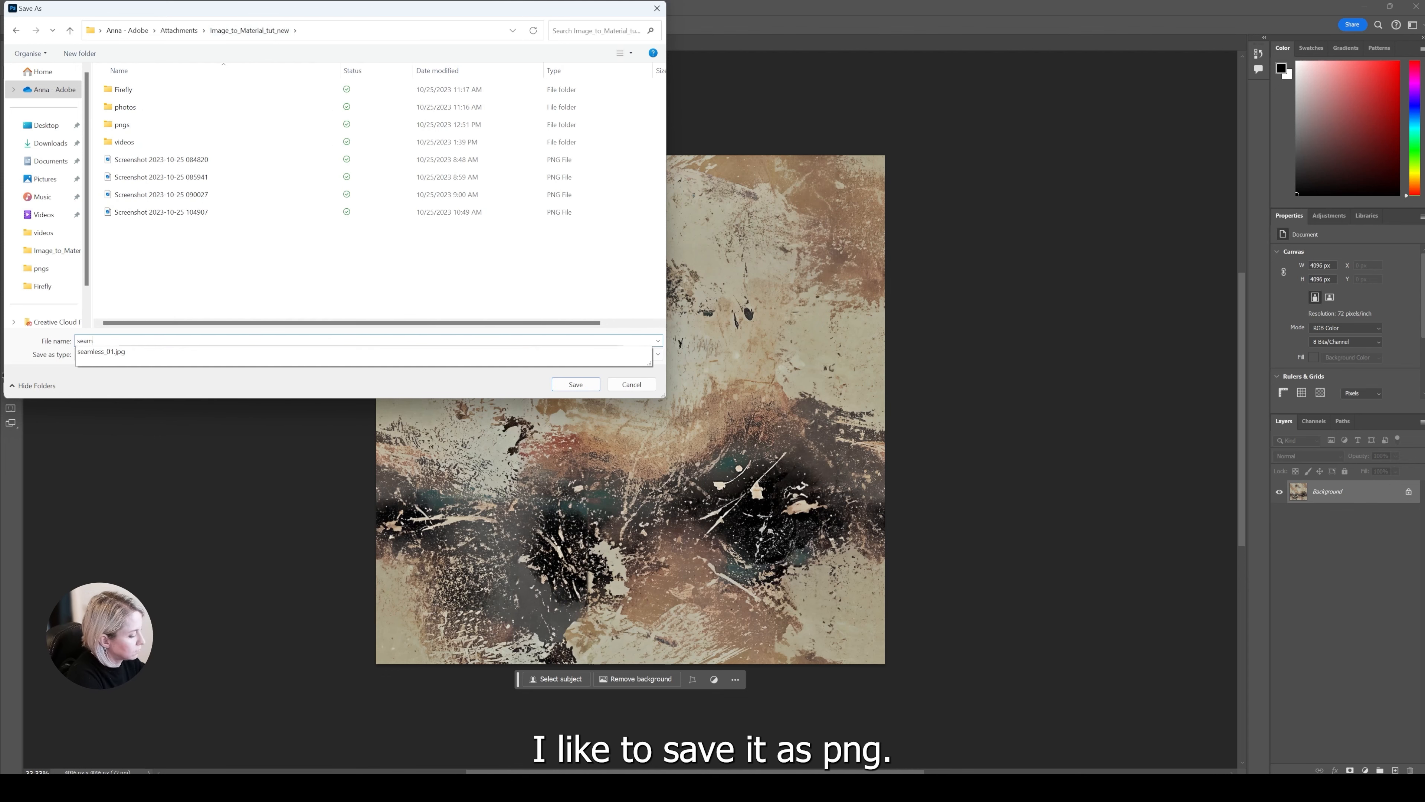
pyautogui.write('less_0')
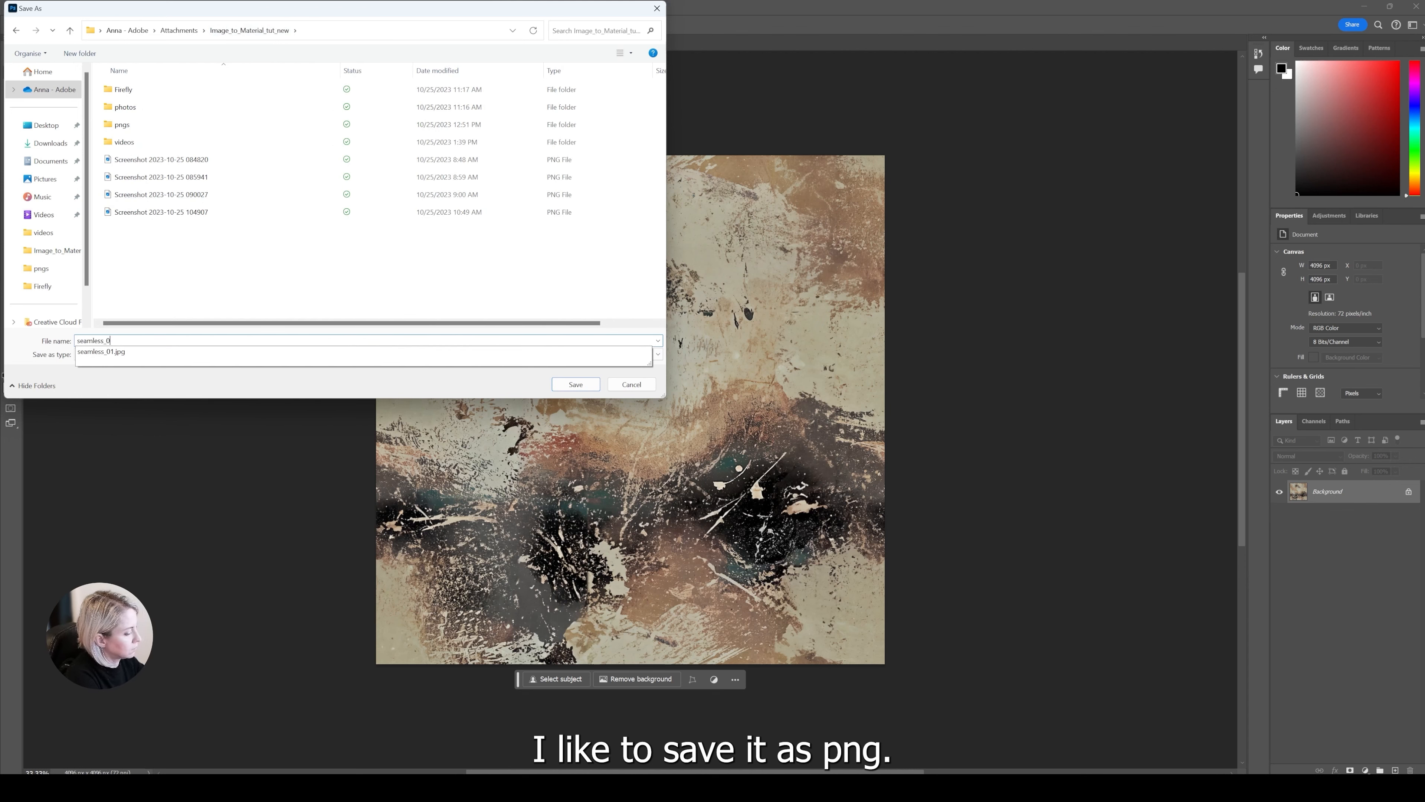
pyautogui.write('3')
pyautogui.press('Return')
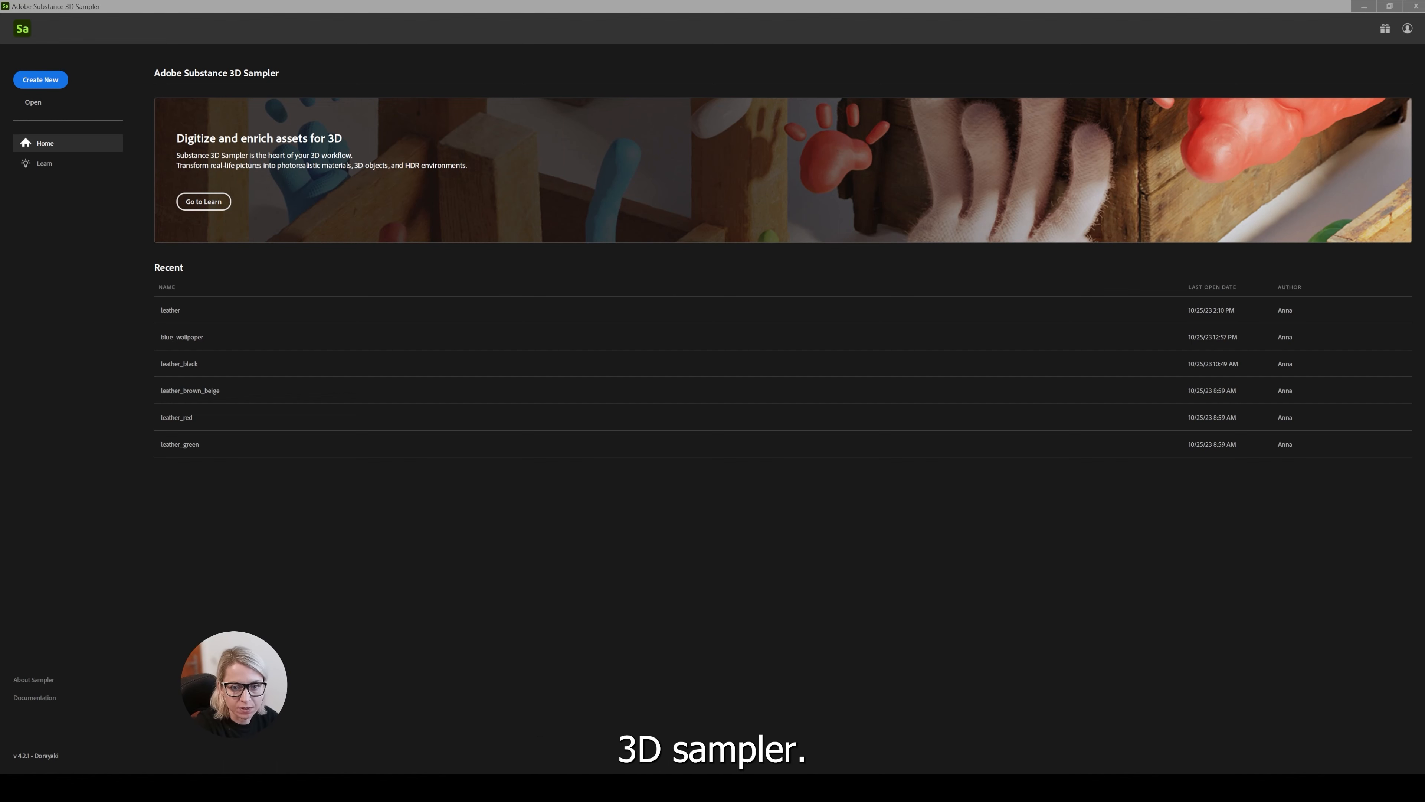
# Switch to Substance 3D Sampler and create a new project
pyautogui.click(39, 79)
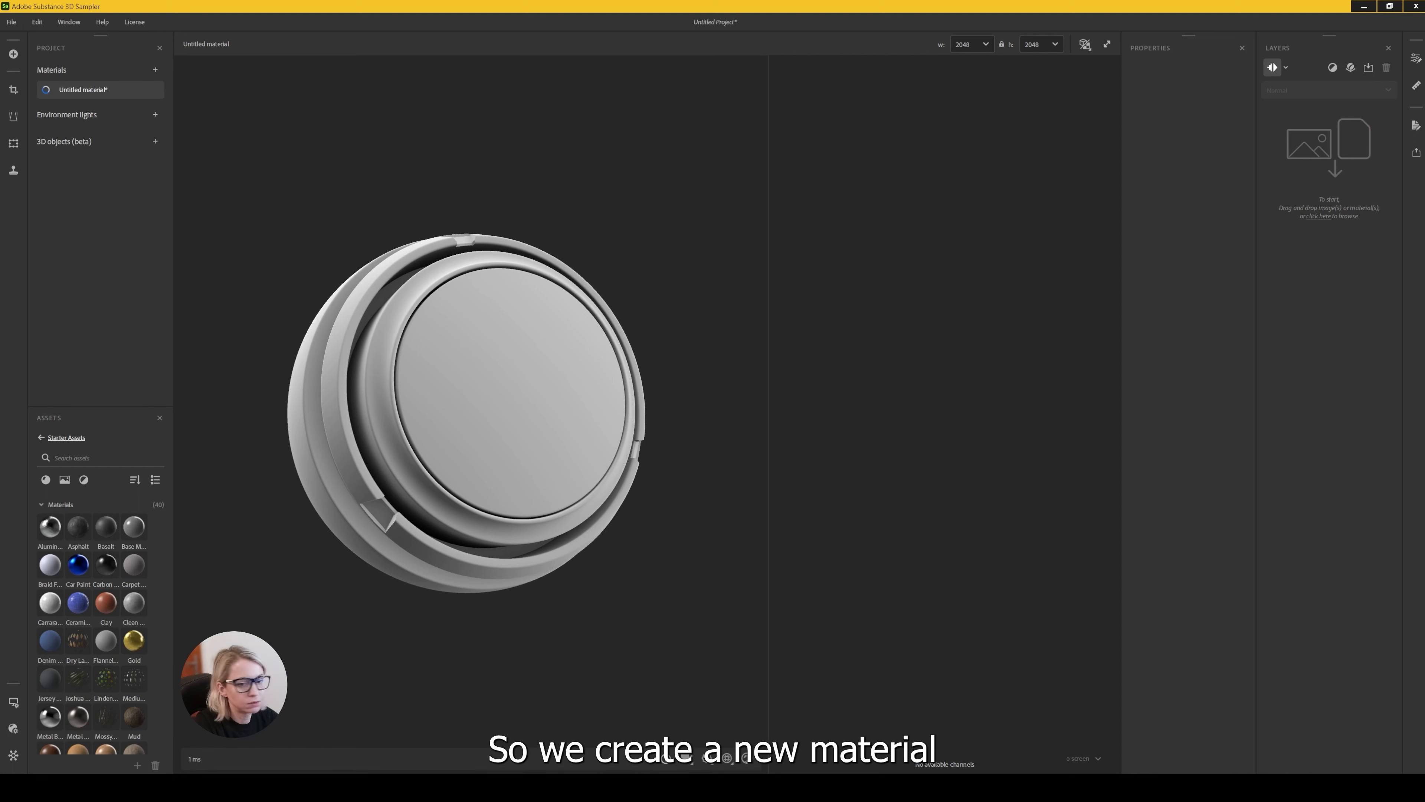
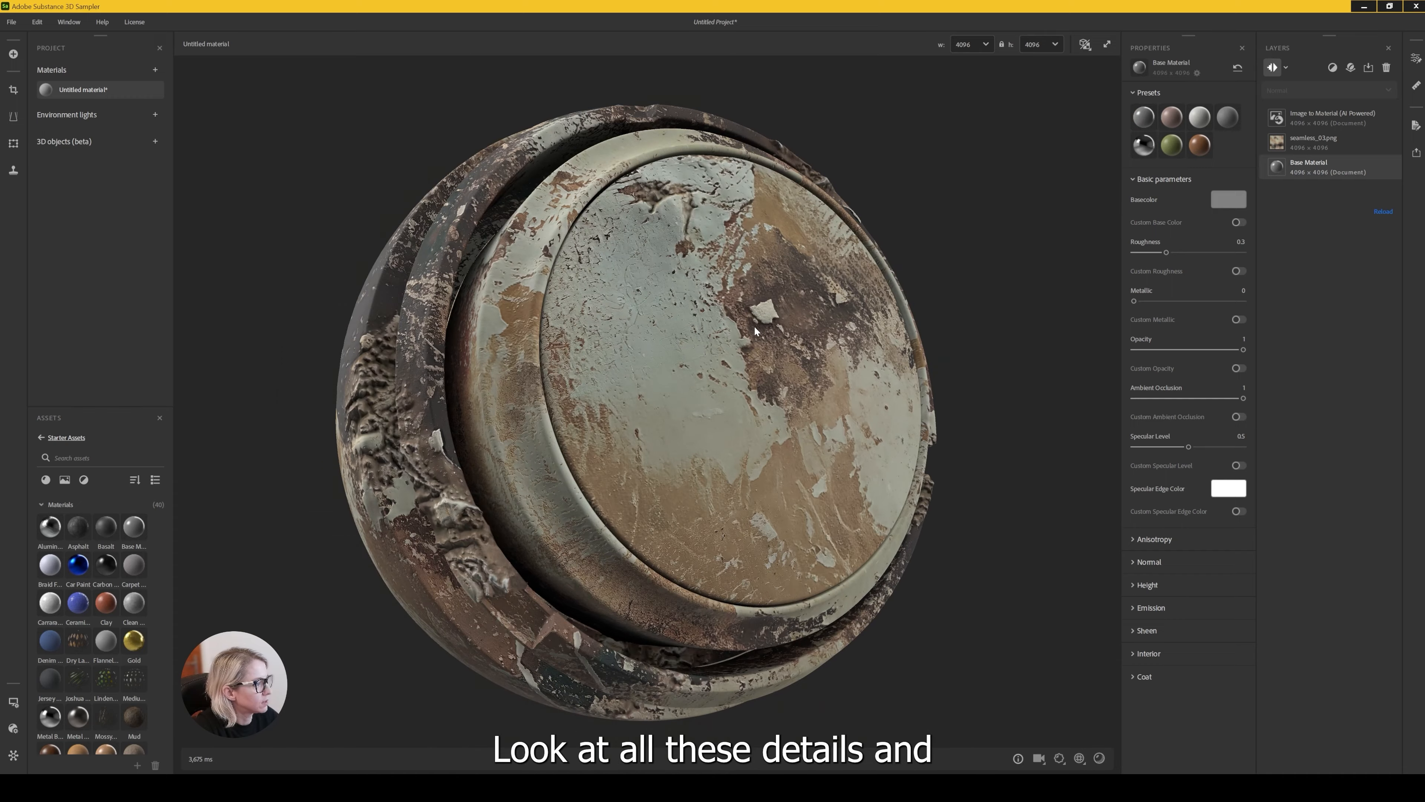
# Inspect the material's surface detail on the preview sphere and set the texture tiling to 4
pyautogui.moveTo(679, 232); pyautogui.dragTo(708, 407, button='middle')
pyautogui.scroll(2, 709, 407)
pyautogui.moveTo(652, 293); pyautogui.dragTo(655, 233)
pyautogui.scroll(-4, 639, 329)
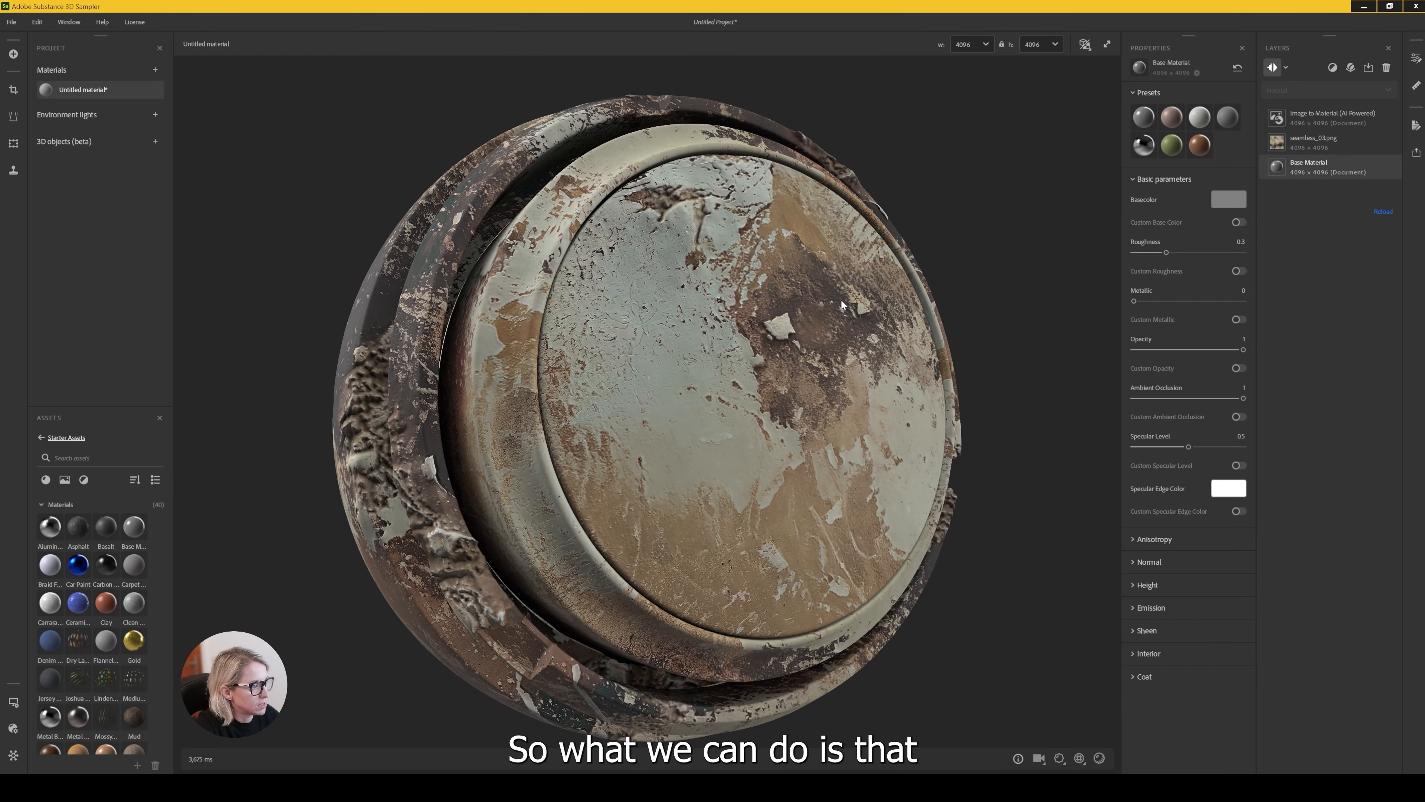
pyautogui.click(1079, 759)
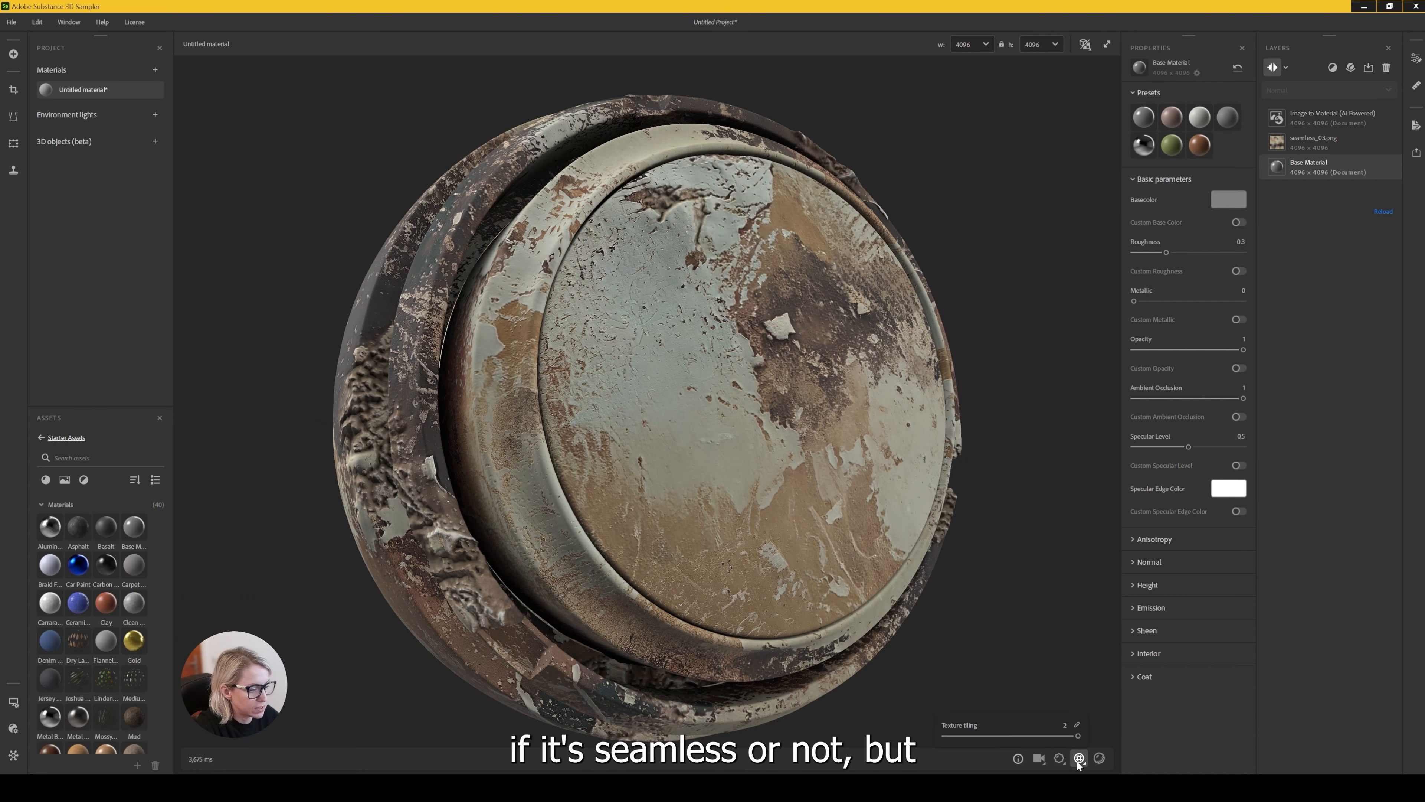
pyautogui.doubleClick(1063, 727)
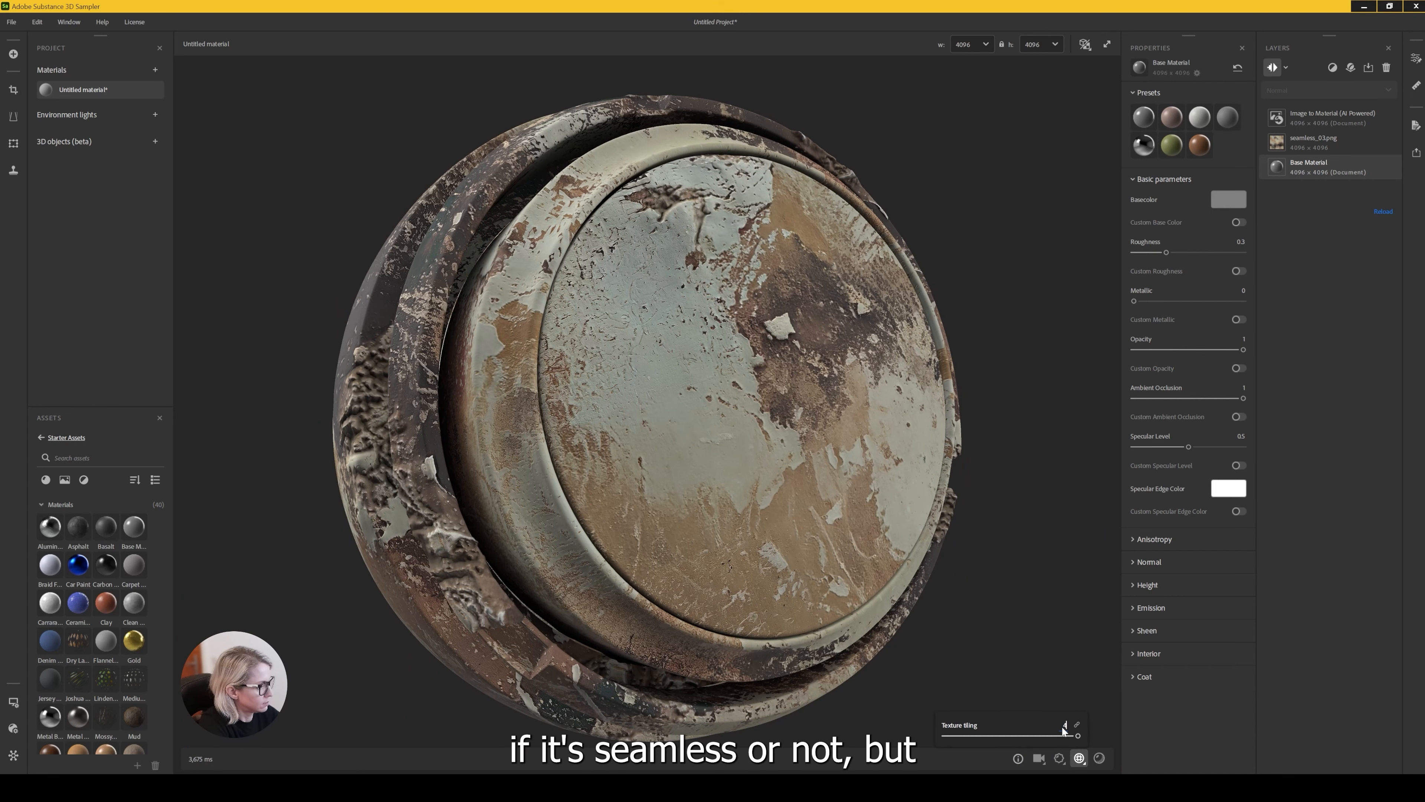
pyautogui.write('4')
pyautogui.press('Return')
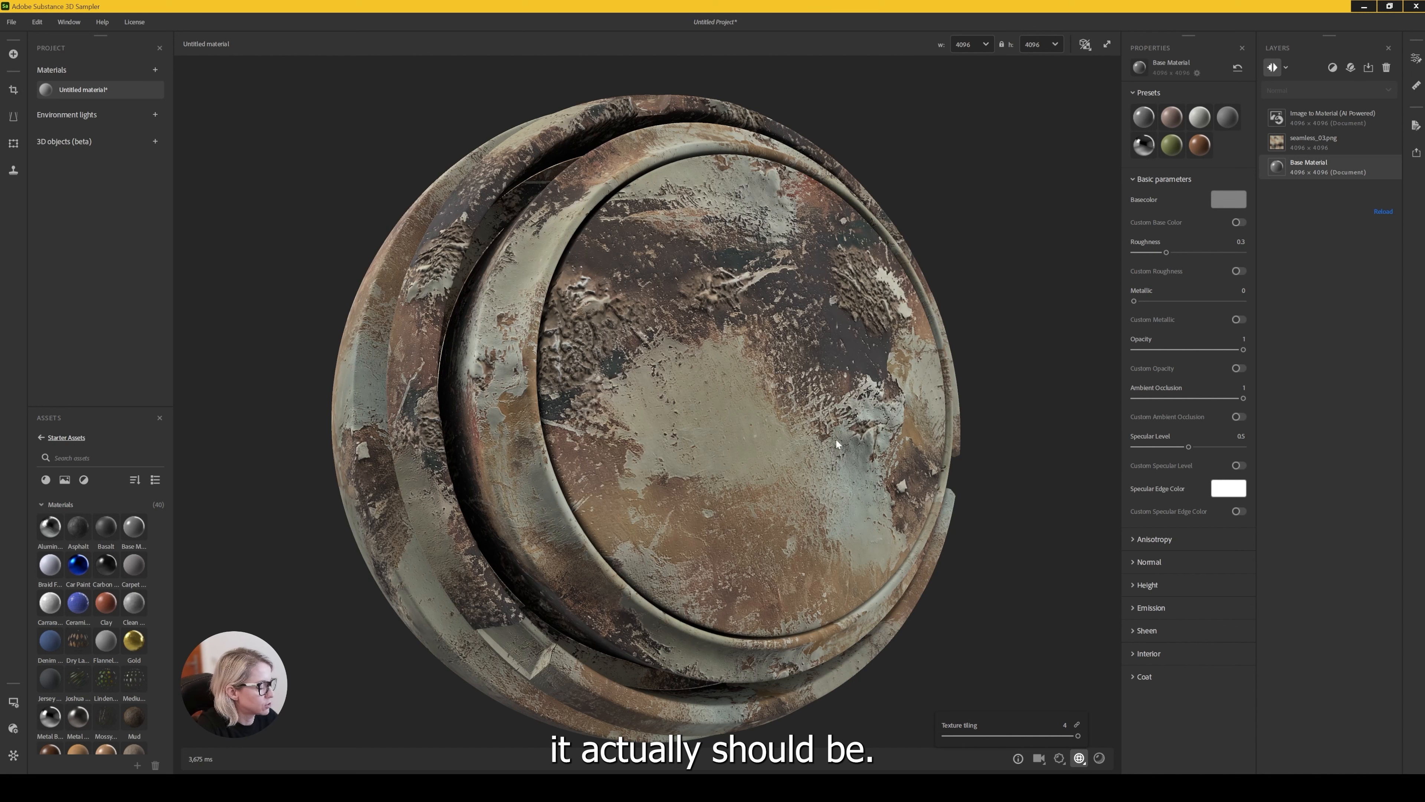
# Show the material in the combined 3D/2D view and add a Make It Tile filter to the layer stack
pyautogui.click(1084, 44)
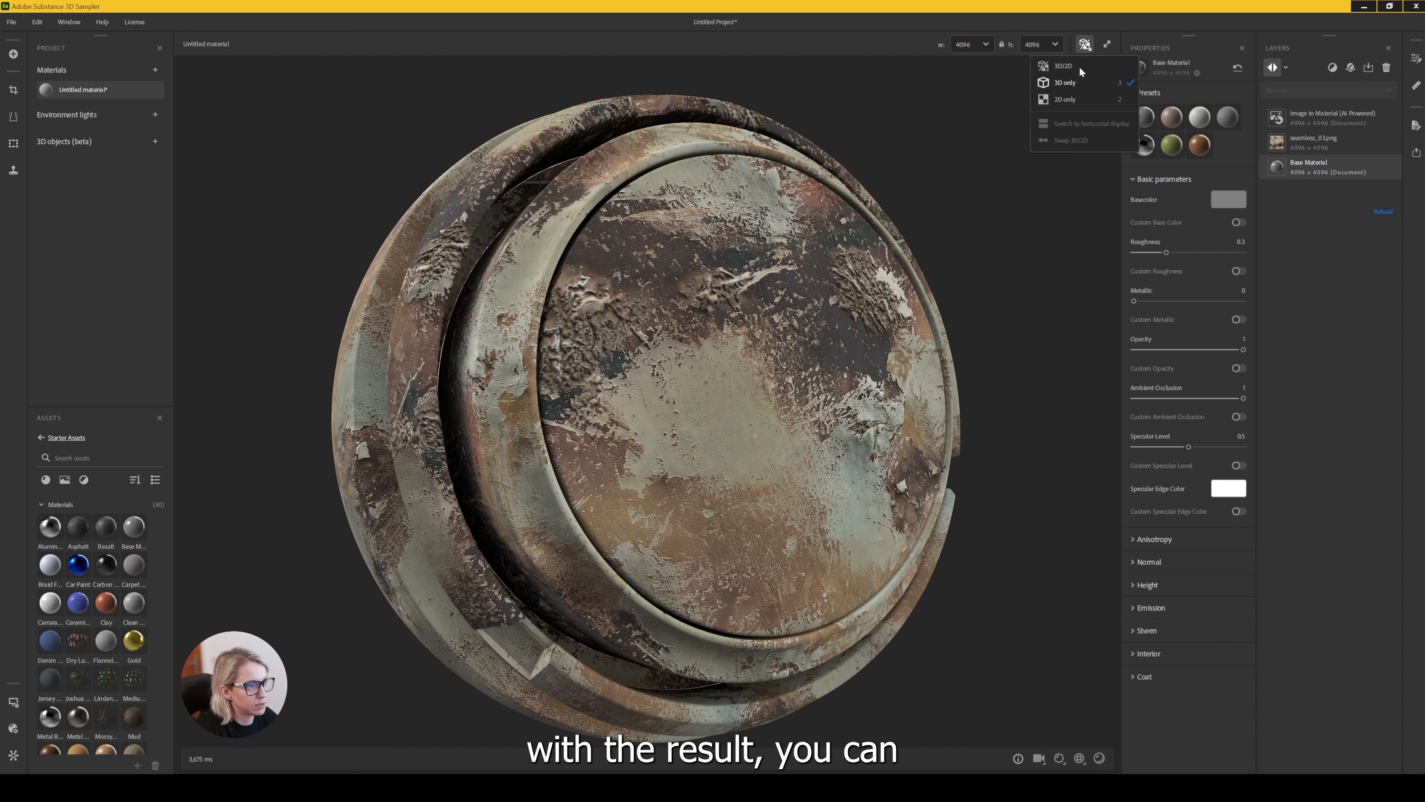
pyautogui.click(1063, 66)
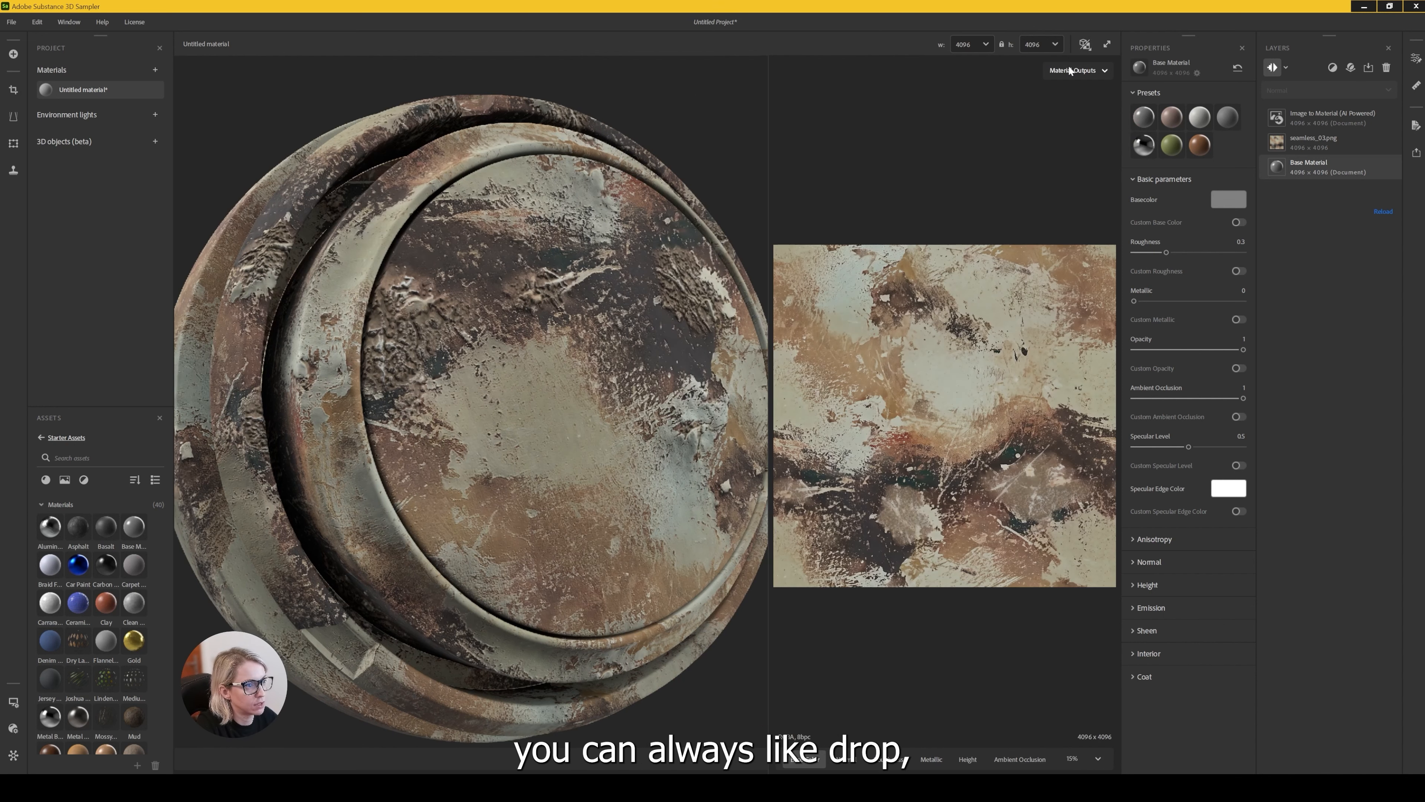
pyautogui.click(1334, 68)
pyautogui.write('make')
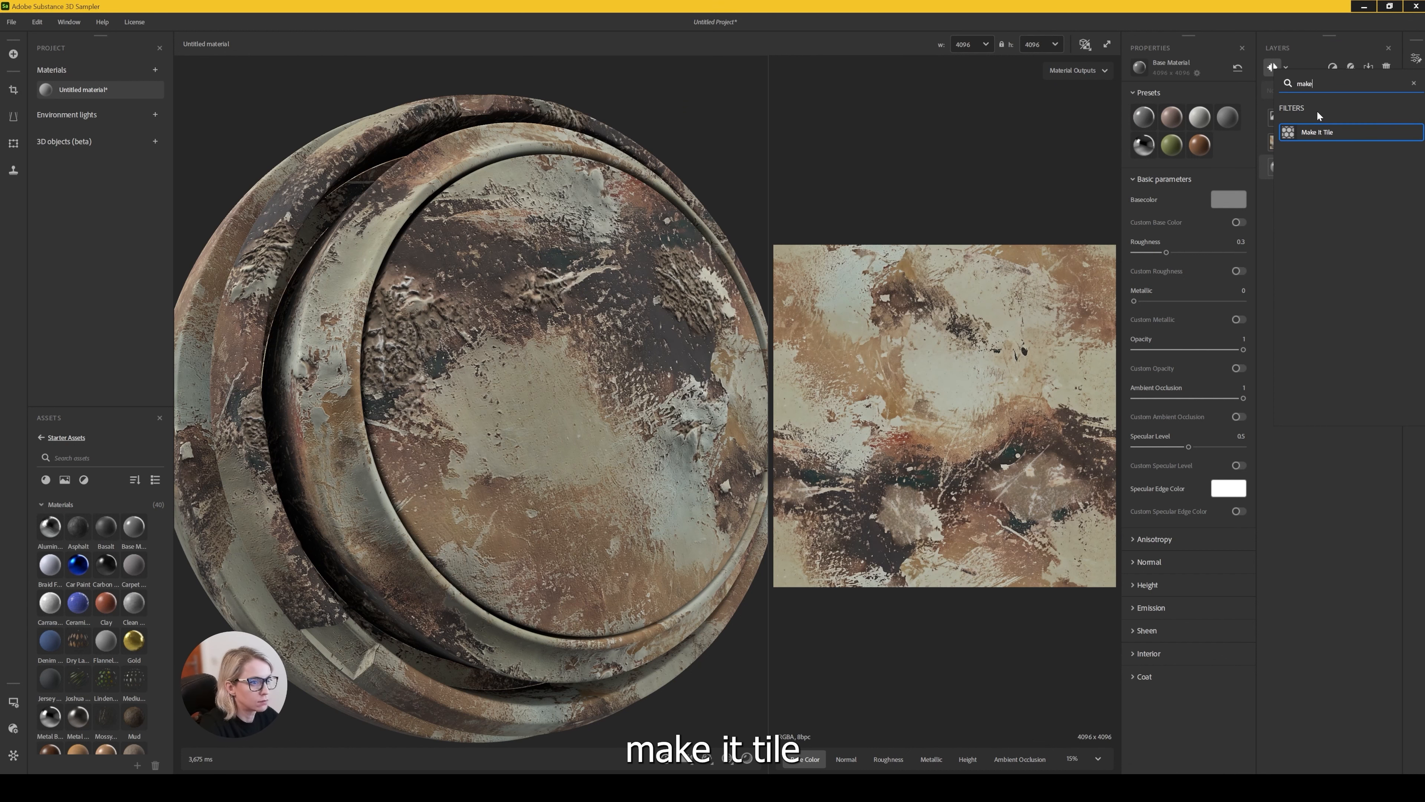
pyautogui.click(1316, 132)
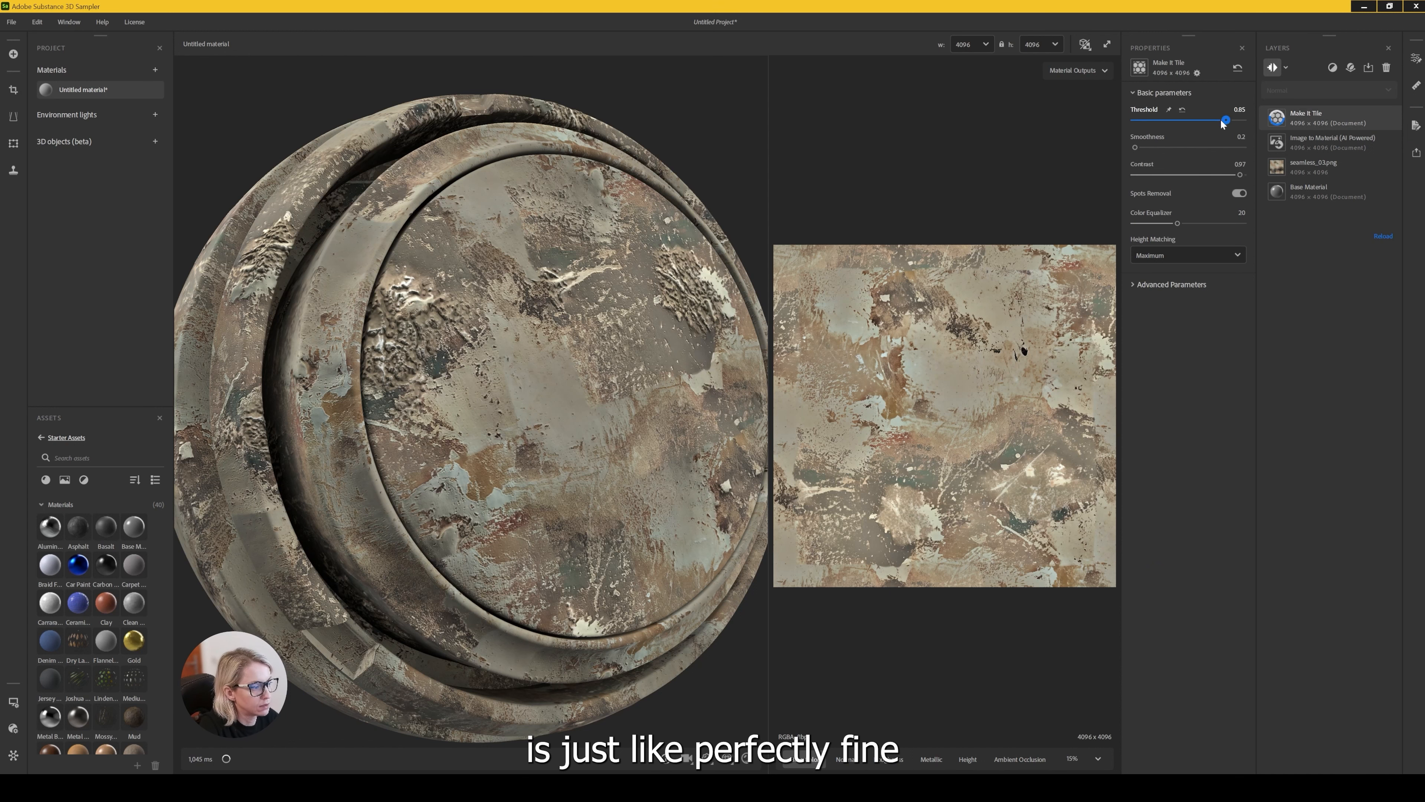
# Tune the Make It Tile filter to threshold 0.84, smoothness 16, contrast 0.63 and color equalizer 50
pyautogui.moveTo(1230, 120); pyautogui.dragTo(1158, 127)
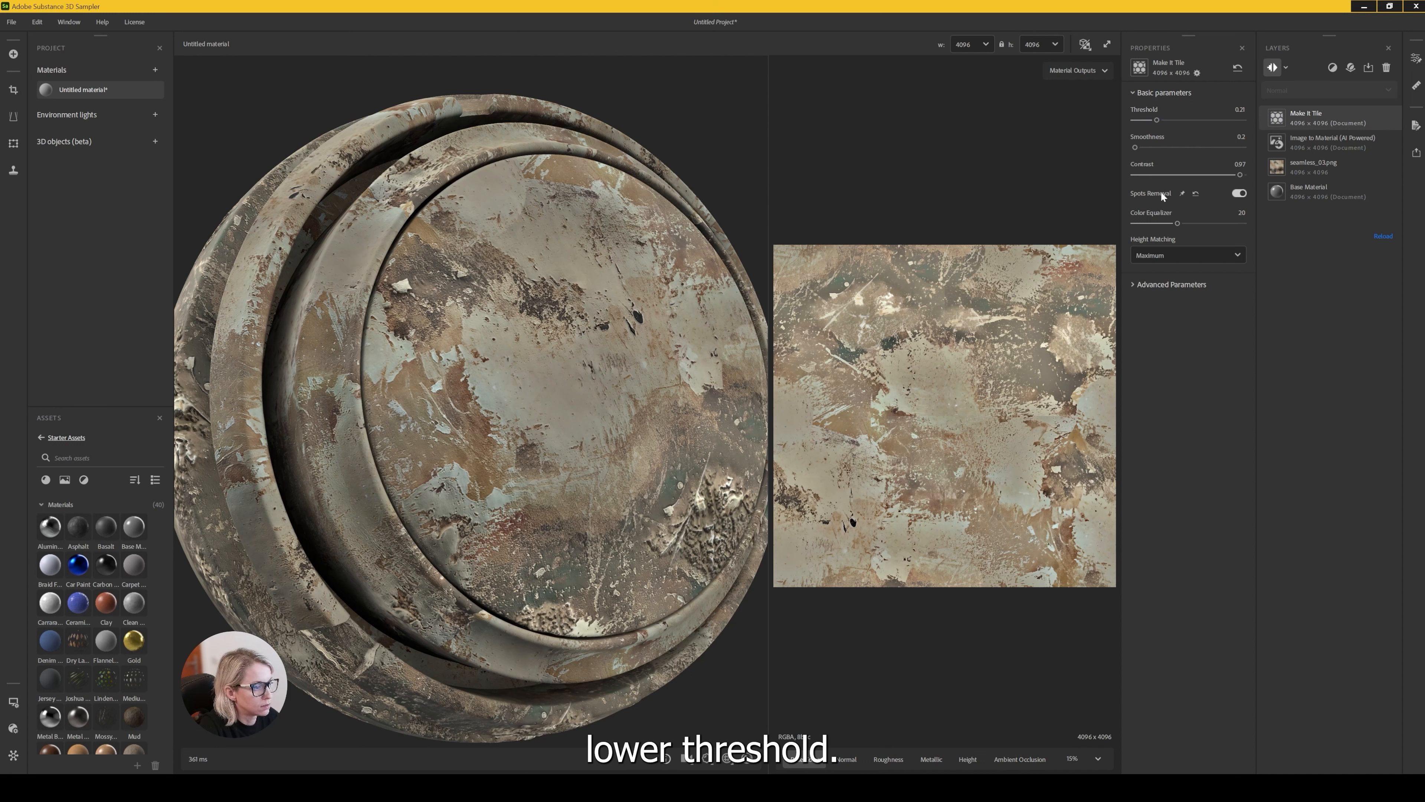
pyautogui.moveTo(1134, 147); pyautogui.dragTo(1205, 148)
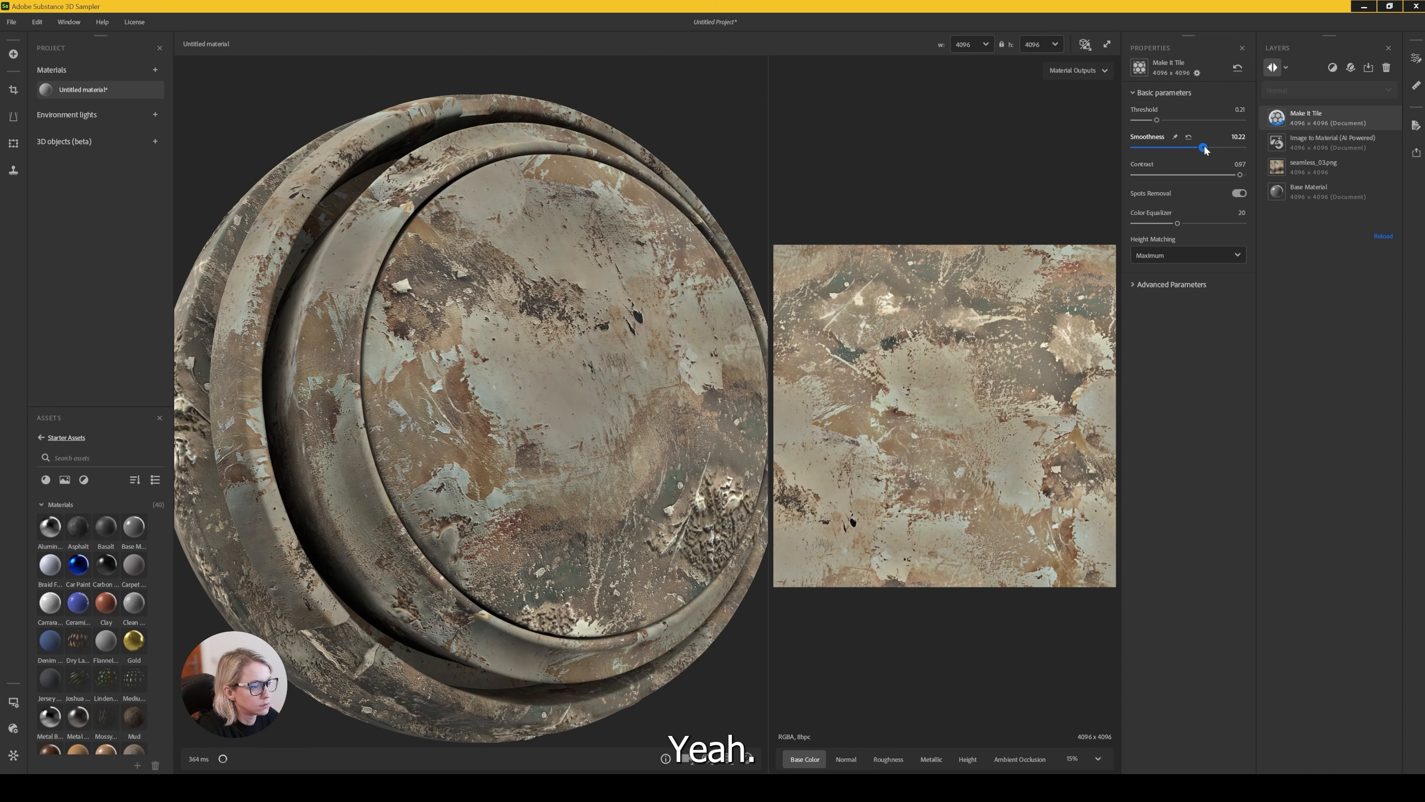
pyautogui.click(1158, 224)
pyautogui.moveTo(1202, 224); pyautogui.dragTo(1243, 234)
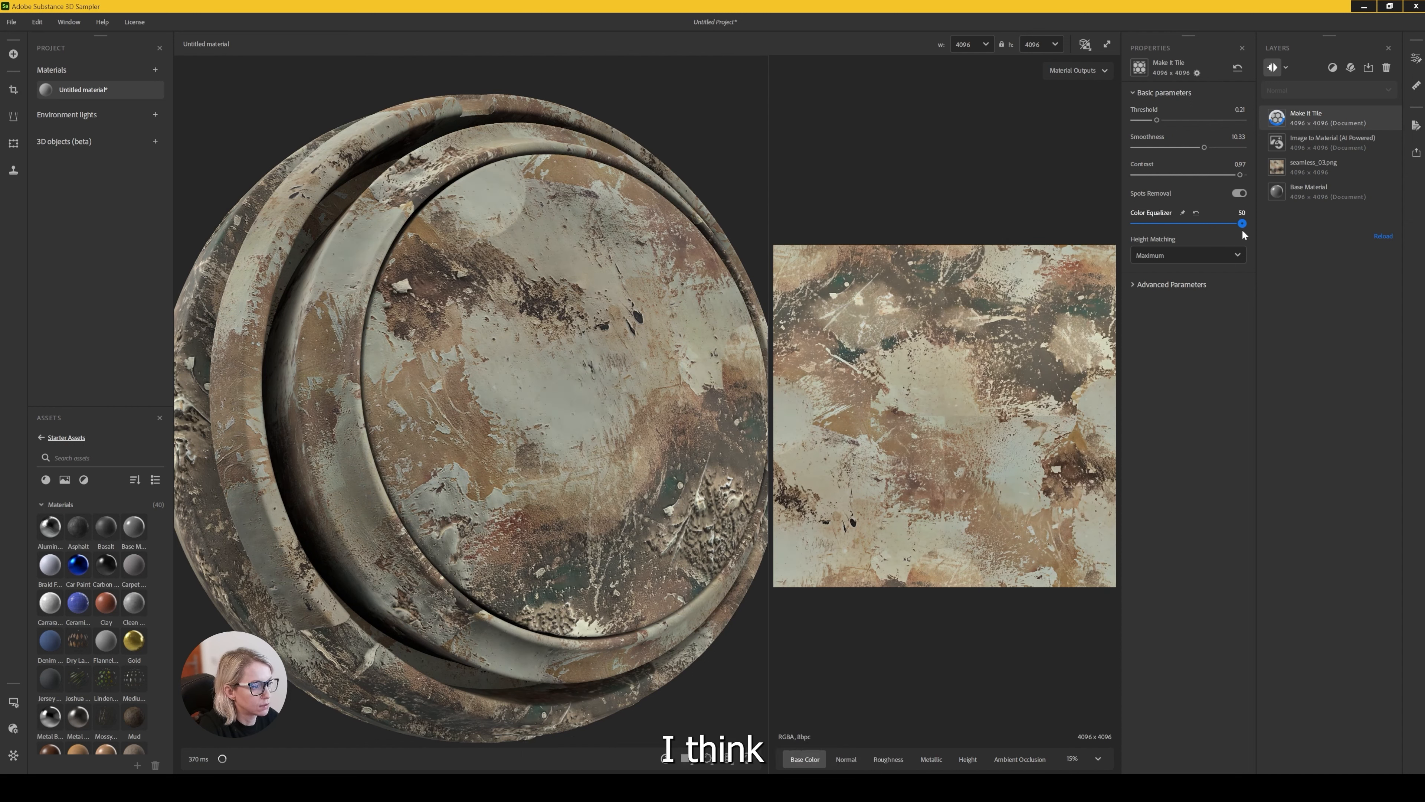
pyautogui.moveTo(1156, 120); pyautogui.dragTo(1182, 124)
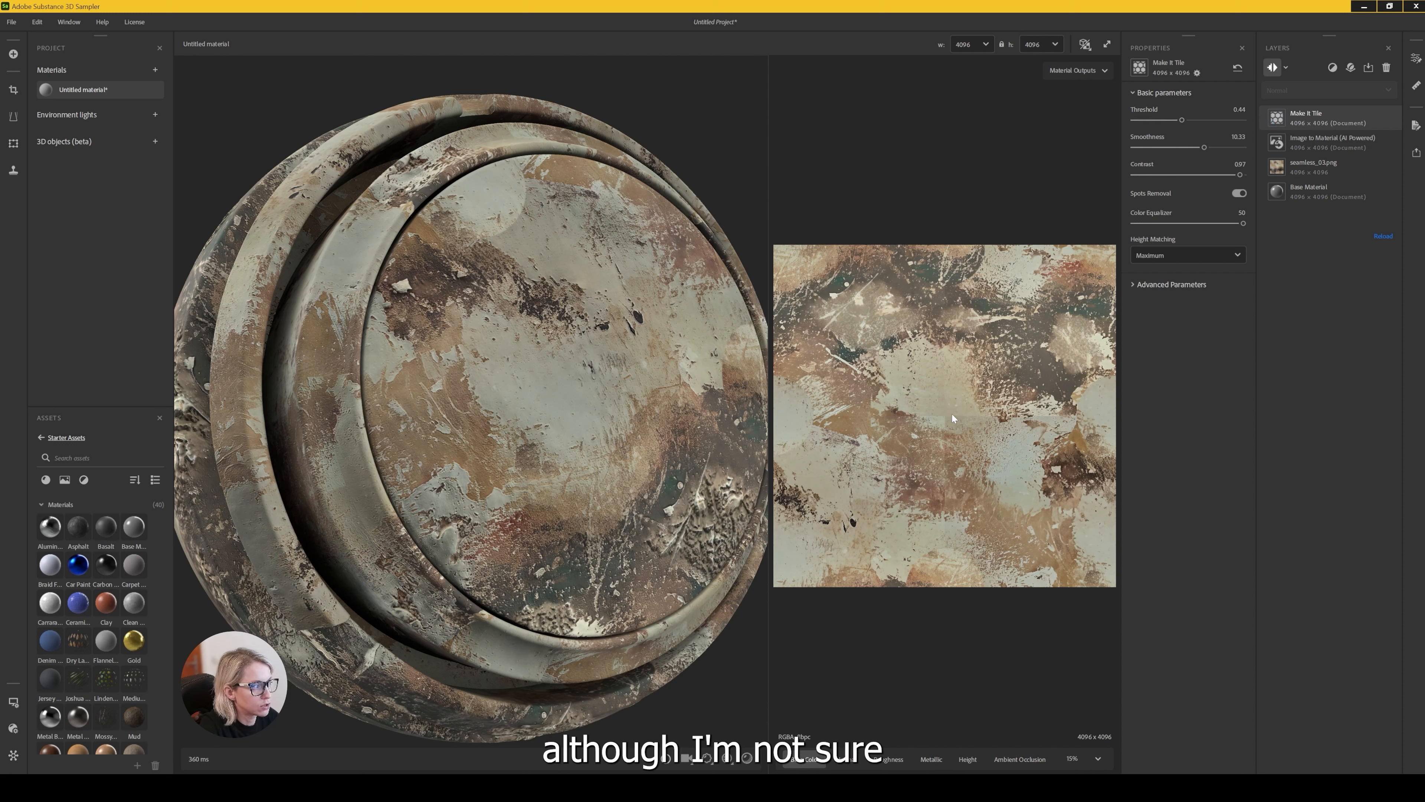
pyautogui.moveTo(1182, 120); pyautogui.dragTo(1203, 182)
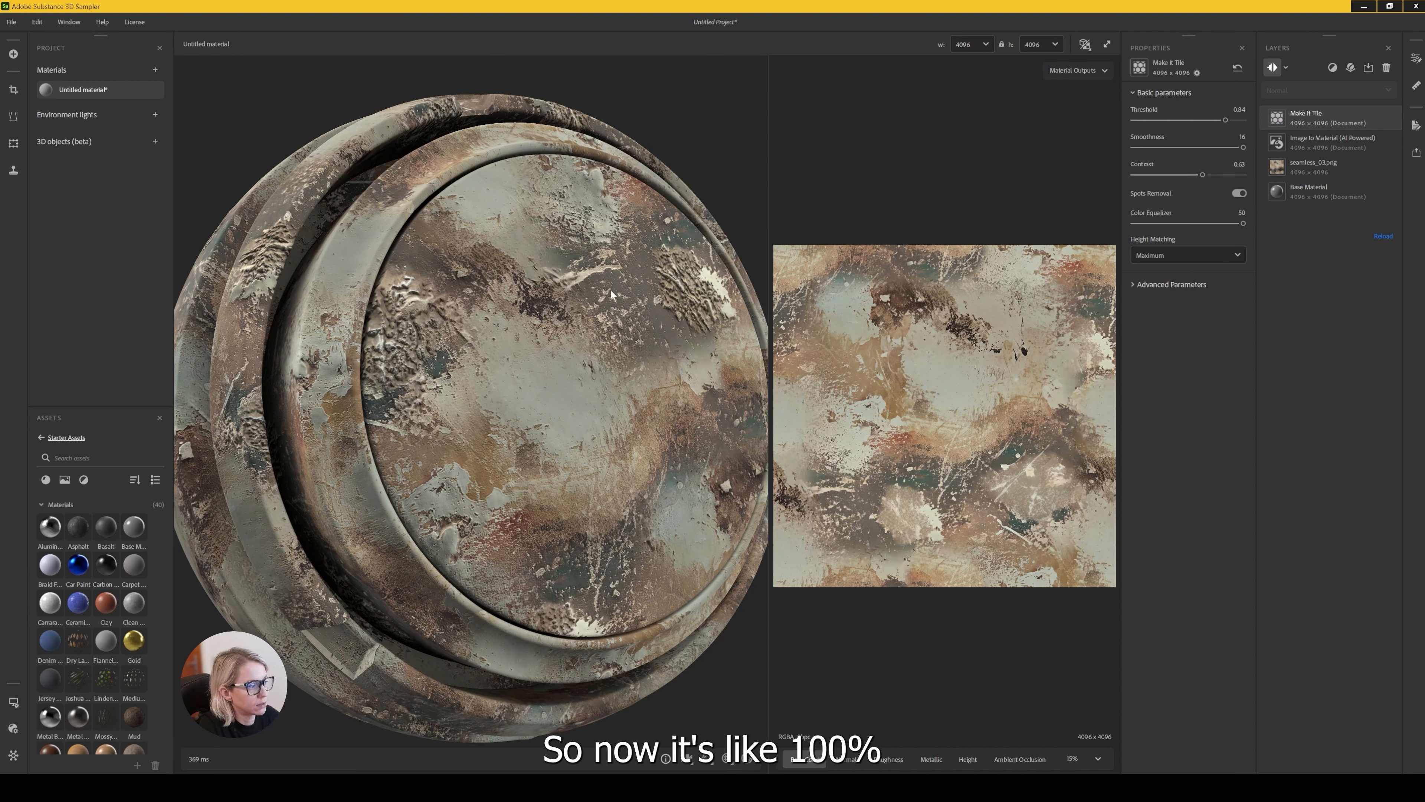
# Examine the tiled material on the preview sphere from several angles and under rotated lighting, and return to the 3D-only view
pyautogui.scroll(-2, 593, 366)
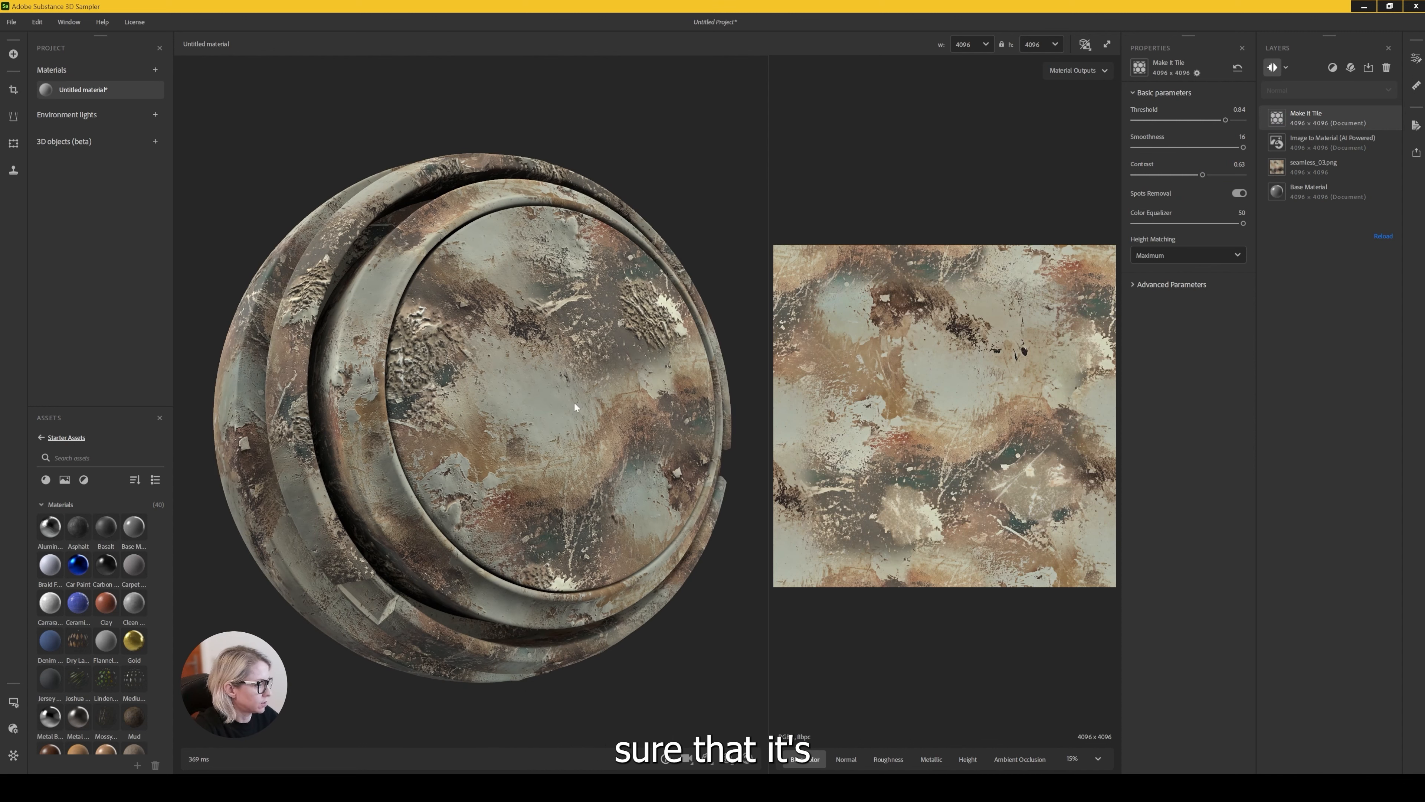
pyautogui.moveTo(581, 367); pyautogui.dragTo(521, 331)
pyautogui.scroll(-2, 509, 370)
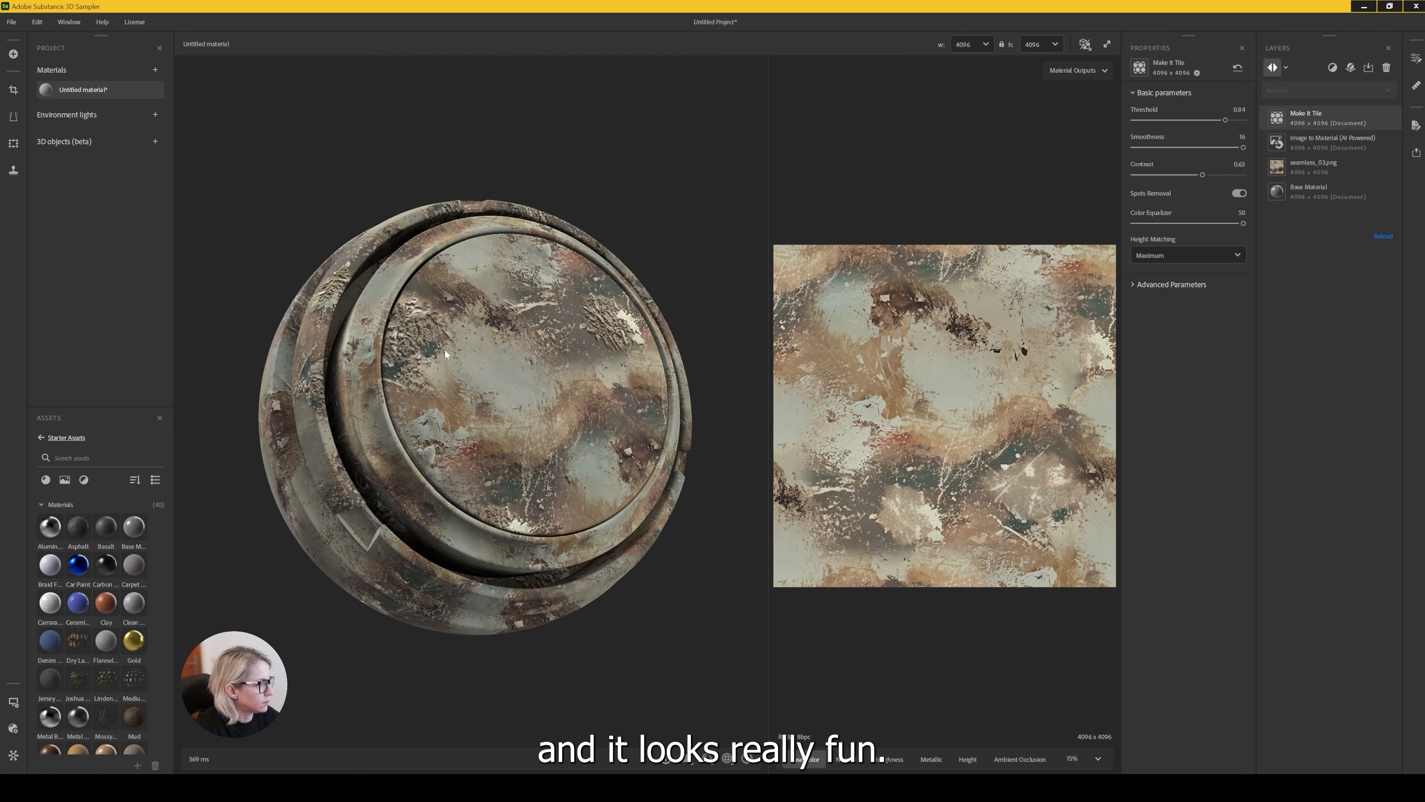
pyautogui.moveTo(494, 395); pyautogui.dragTo(582, 390)
pyautogui.keyDown('shift'); pyautogui.moveTo(582, 390); pyautogui.dragTo(566, 415, button='right'); pyautogui.keyUp('shift')
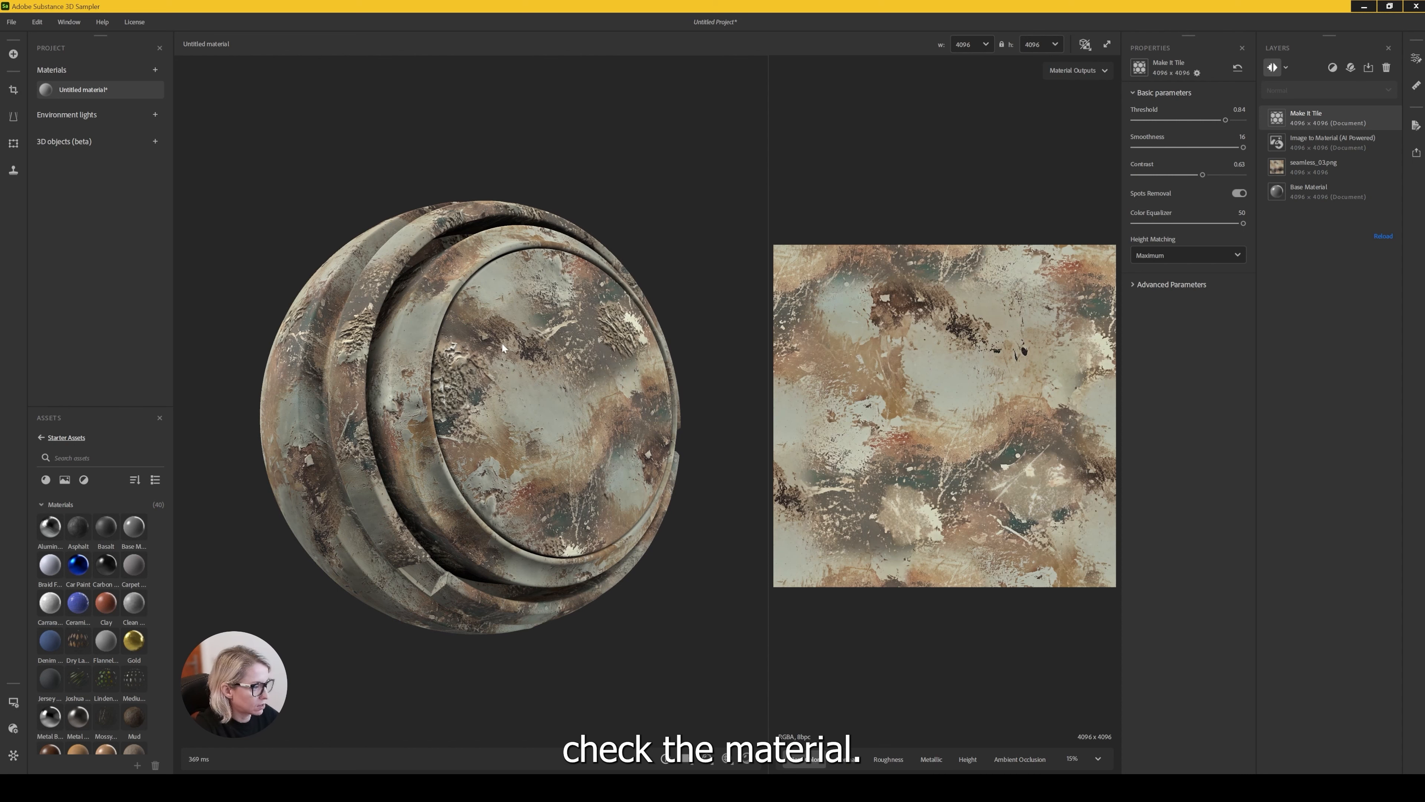
pyautogui.scroll(2, 511, 363)
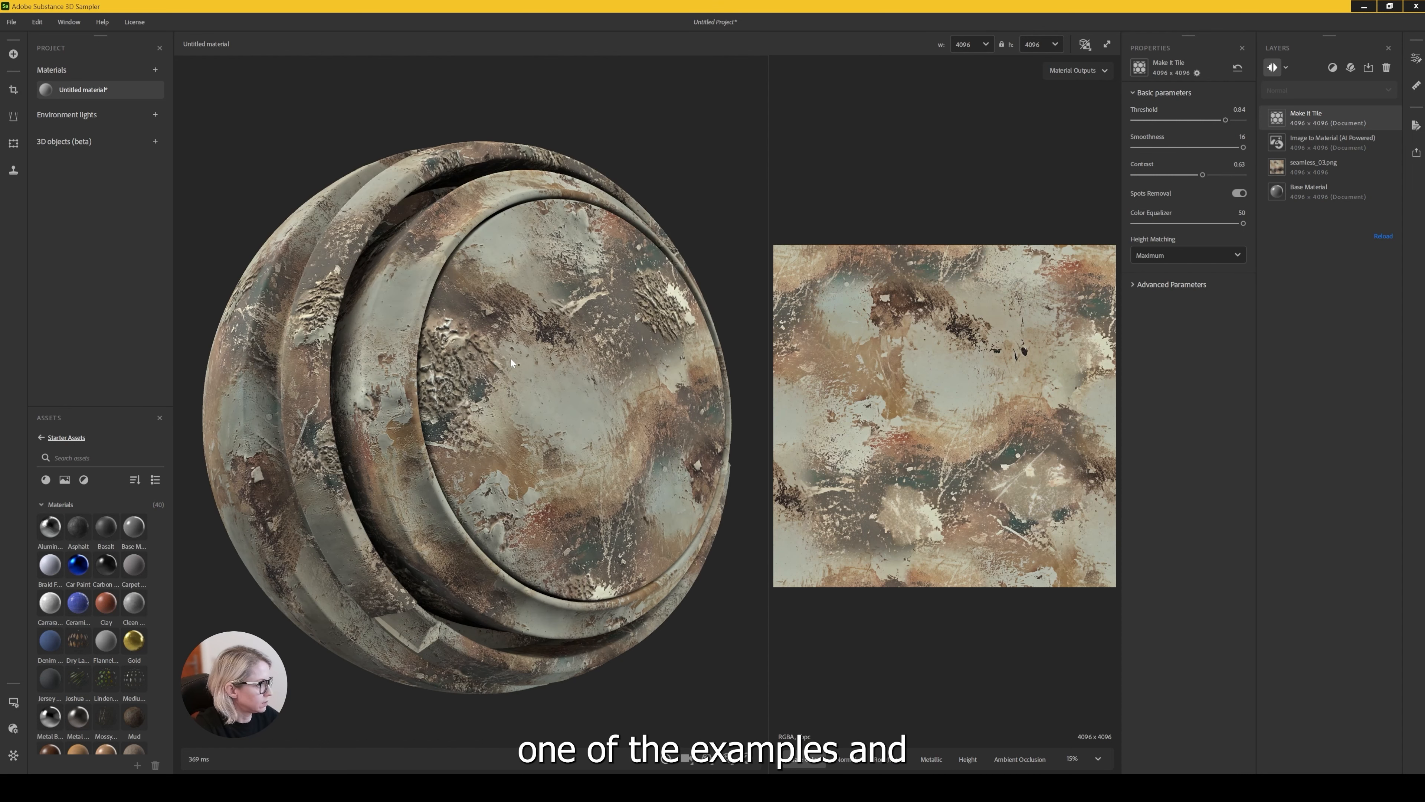
pyautogui.moveTo(519, 364); pyautogui.dragTo(491, 382)
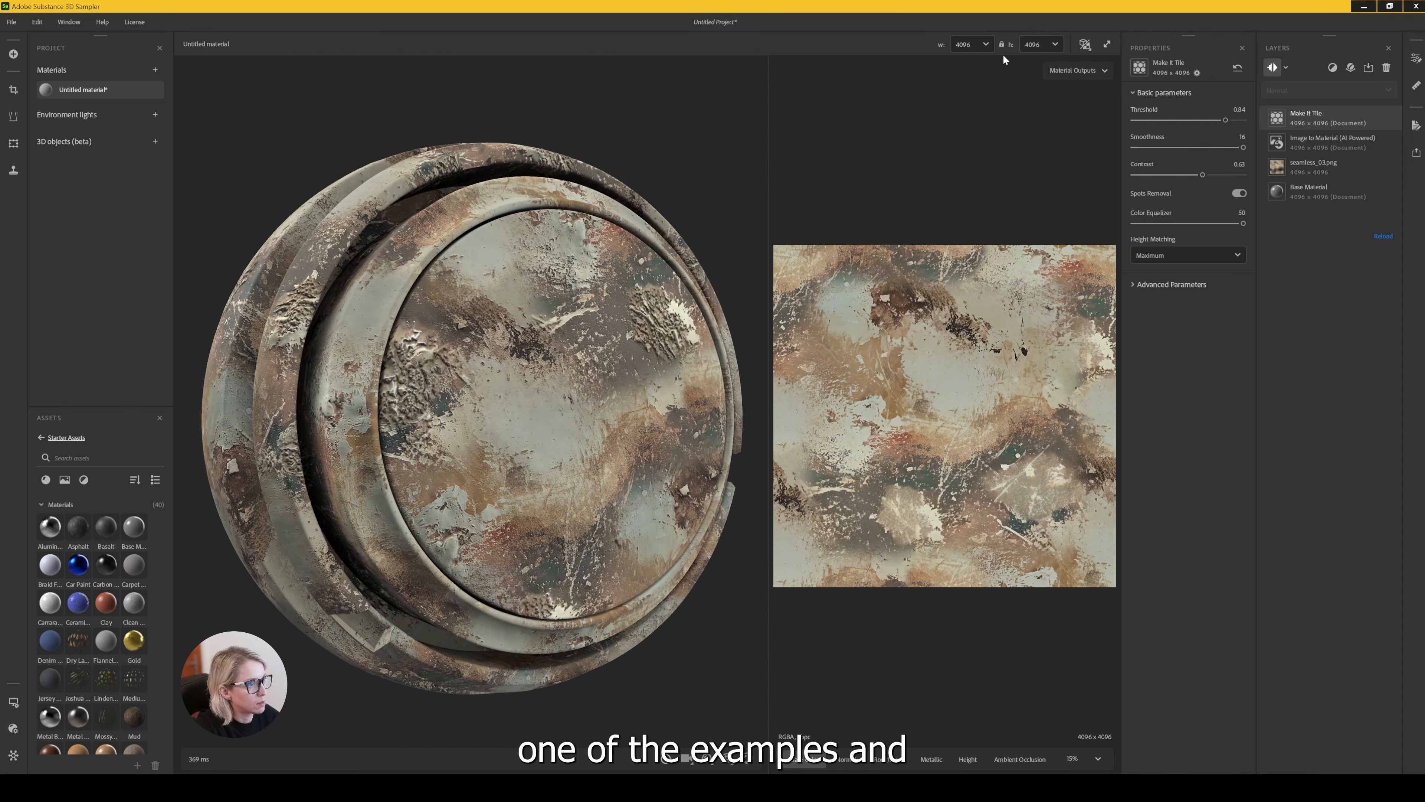
pyautogui.click(1084, 46)
pyautogui.click(1074, 81)
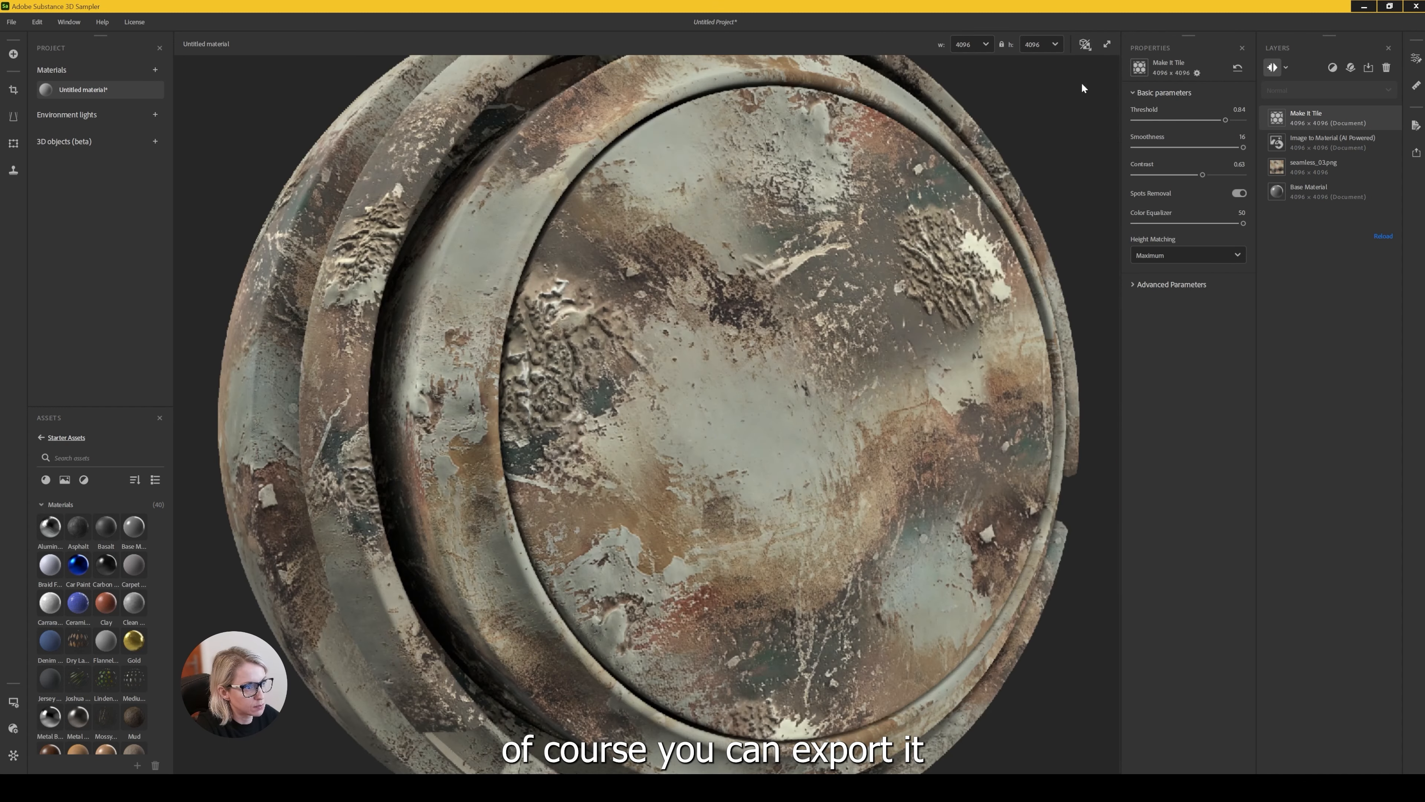
# Review the send-to and export options for the material, including the JPEG format and its channels, and cancel the export
pyautogui.click(1416, 152)
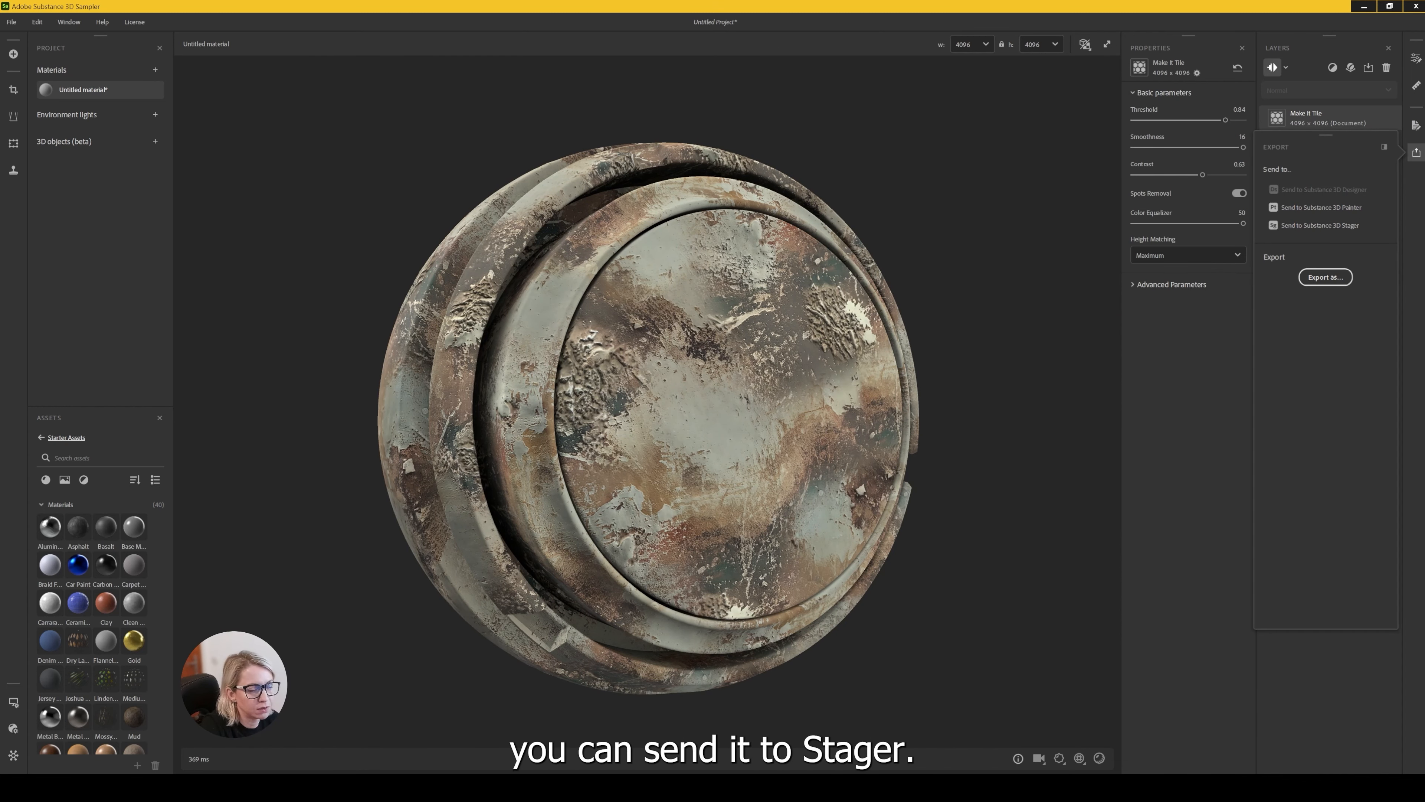
pyautogui.click(1416, 152)
pyautogui.click(1416, 152)
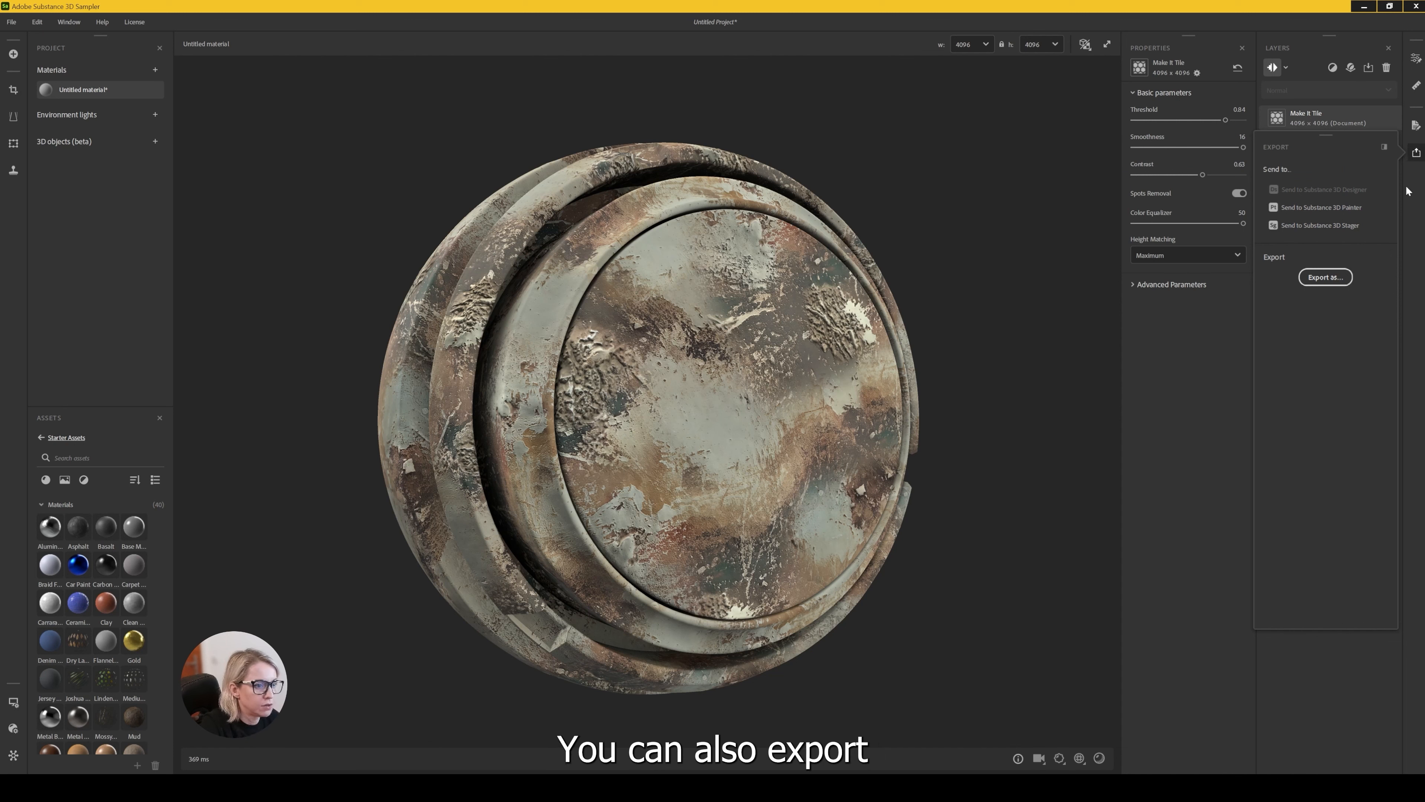
pyautogui.click(1326, 277)
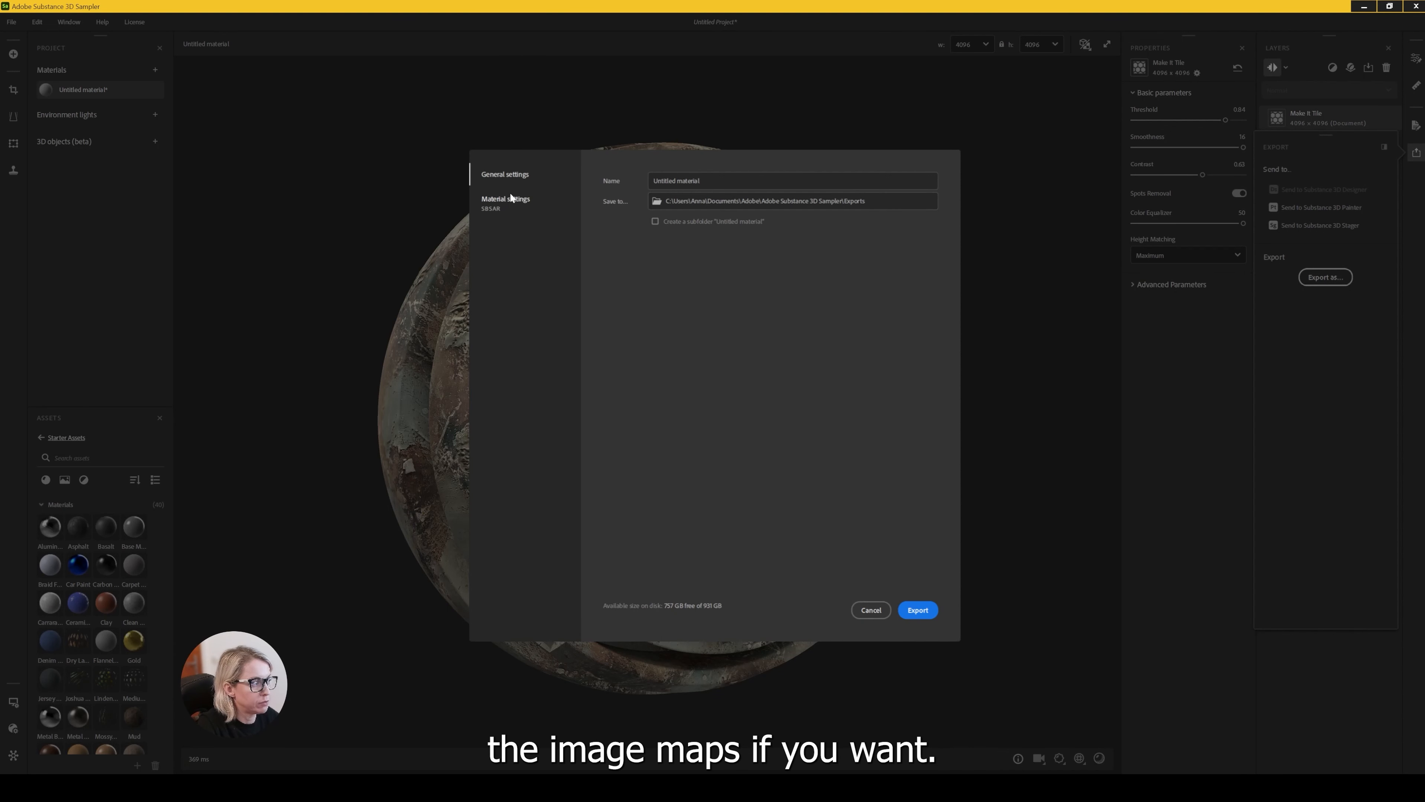
pyautogui.click(510, 199)
pyautogui.click(729, 181)
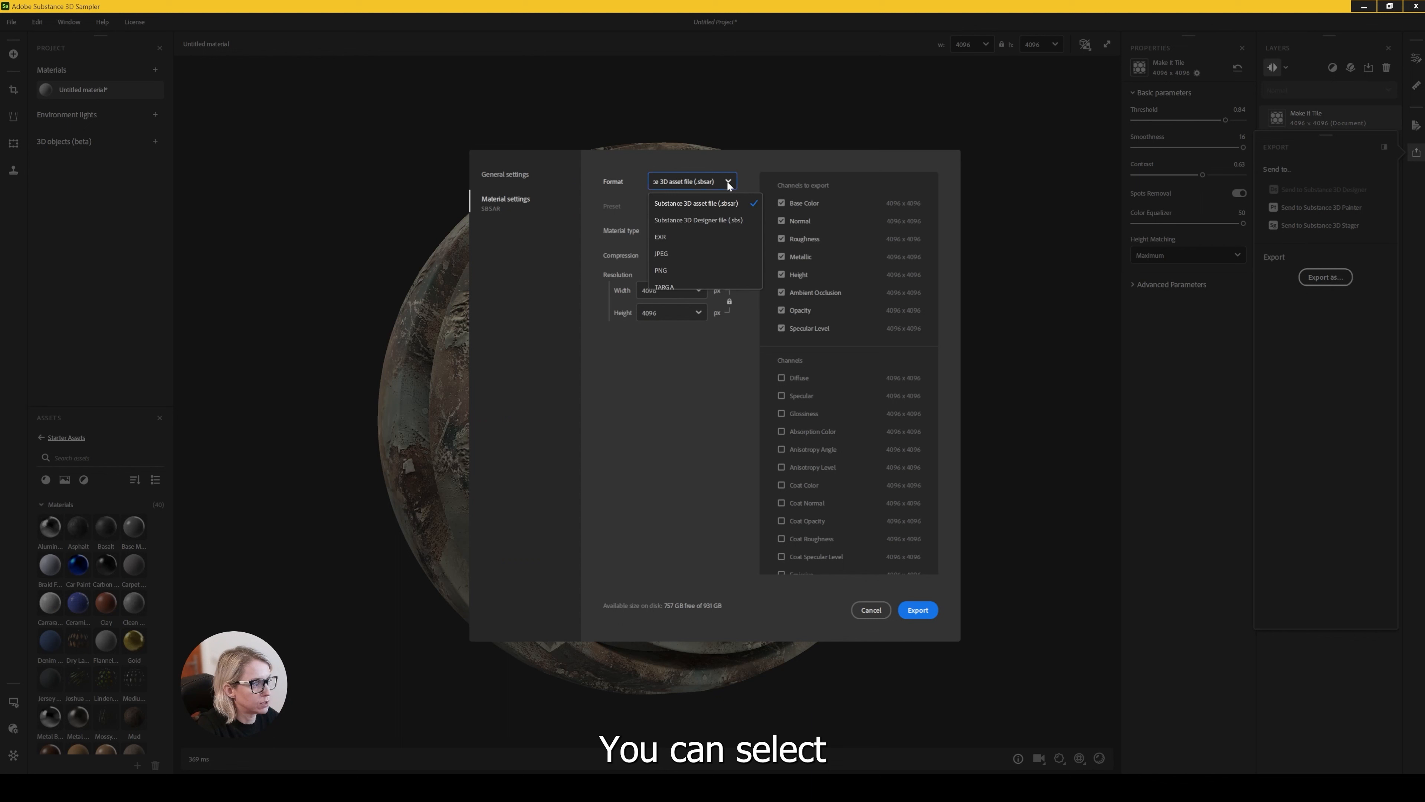
pyautogui.click(678, 253)
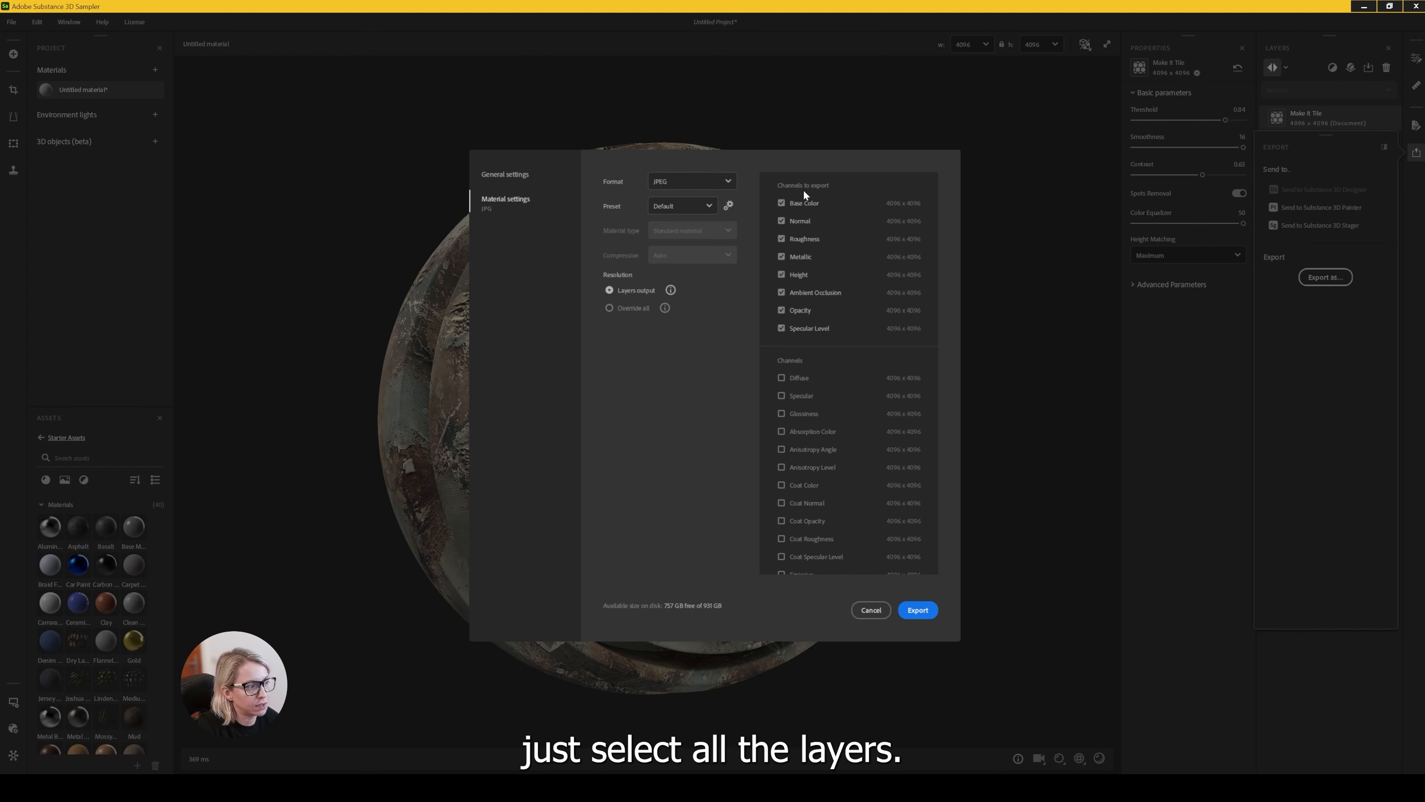
pyautogui.click(871, 610)
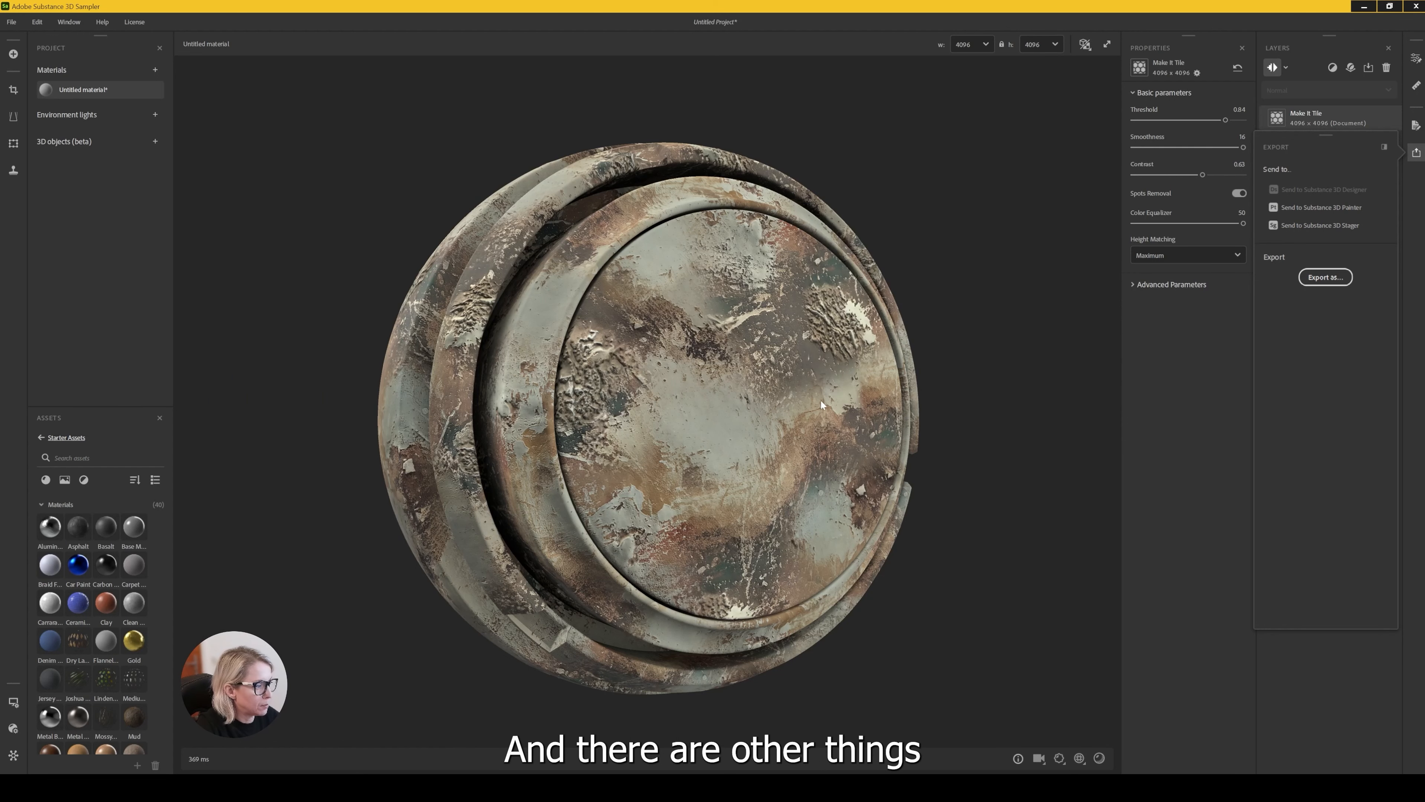
pyautogui.moveTo(821, 402); pyautogui.dragTo(811, 396)
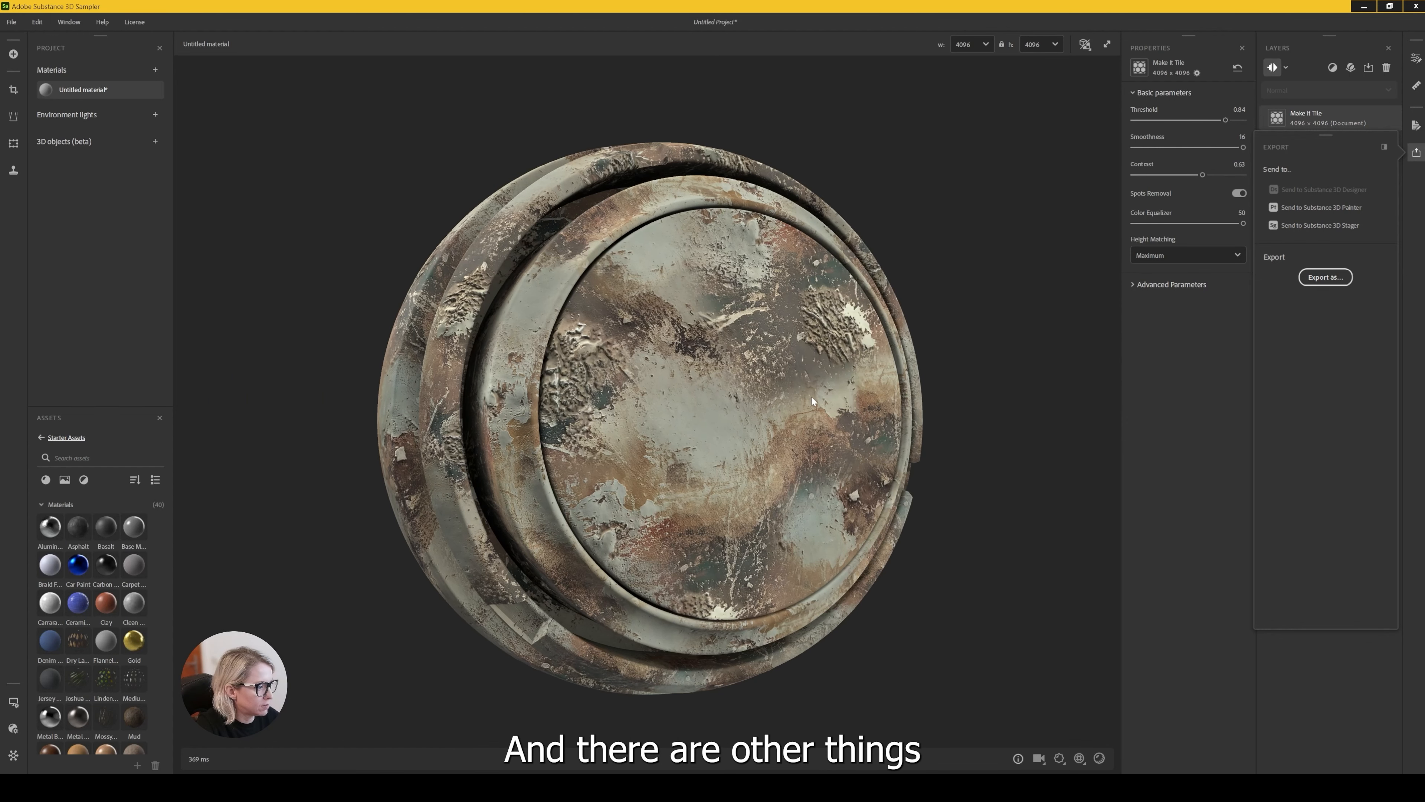
# Close the export options and add a Channel Switch filter above the Make It Tile layer
pyautogui.click(1419, 154)
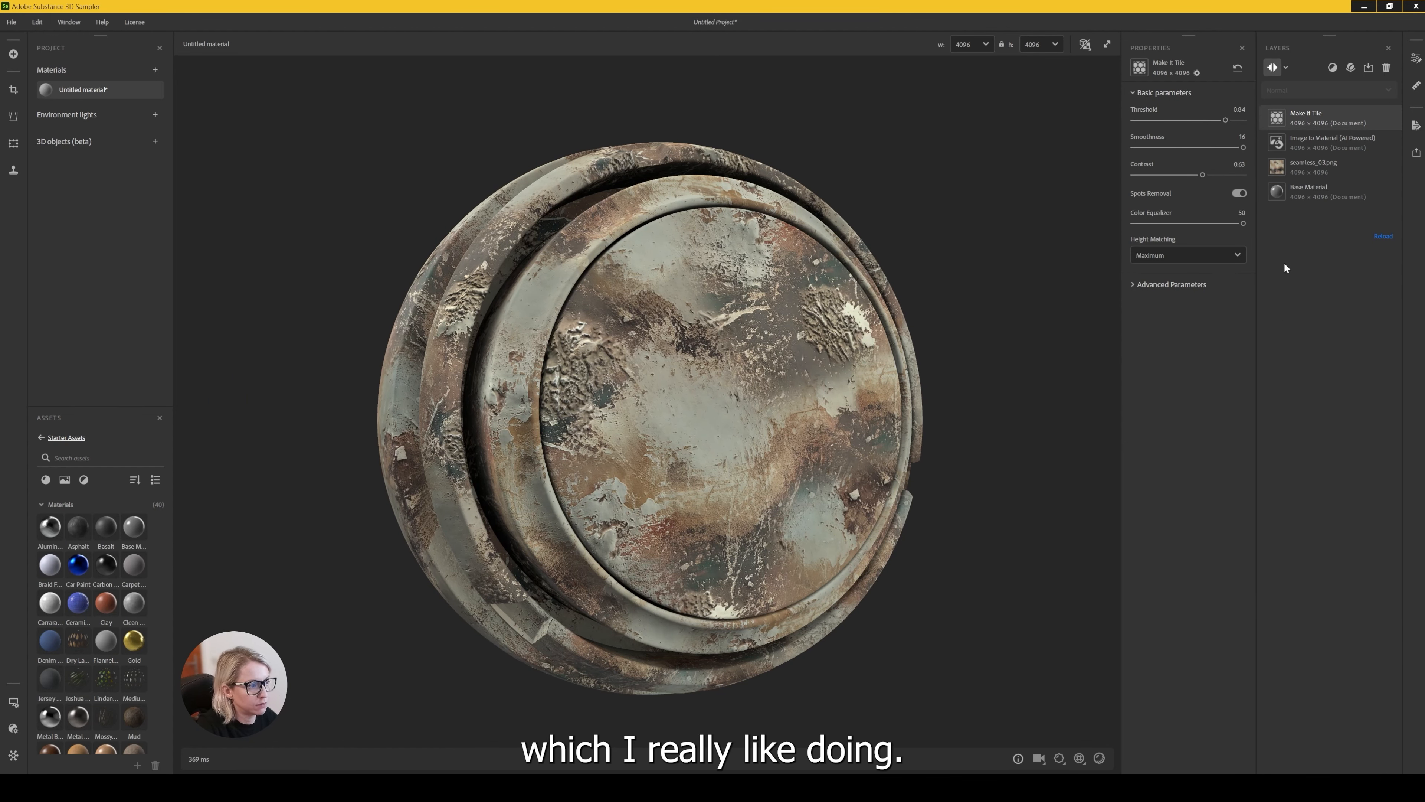
pyautogui.click(1333, 68)
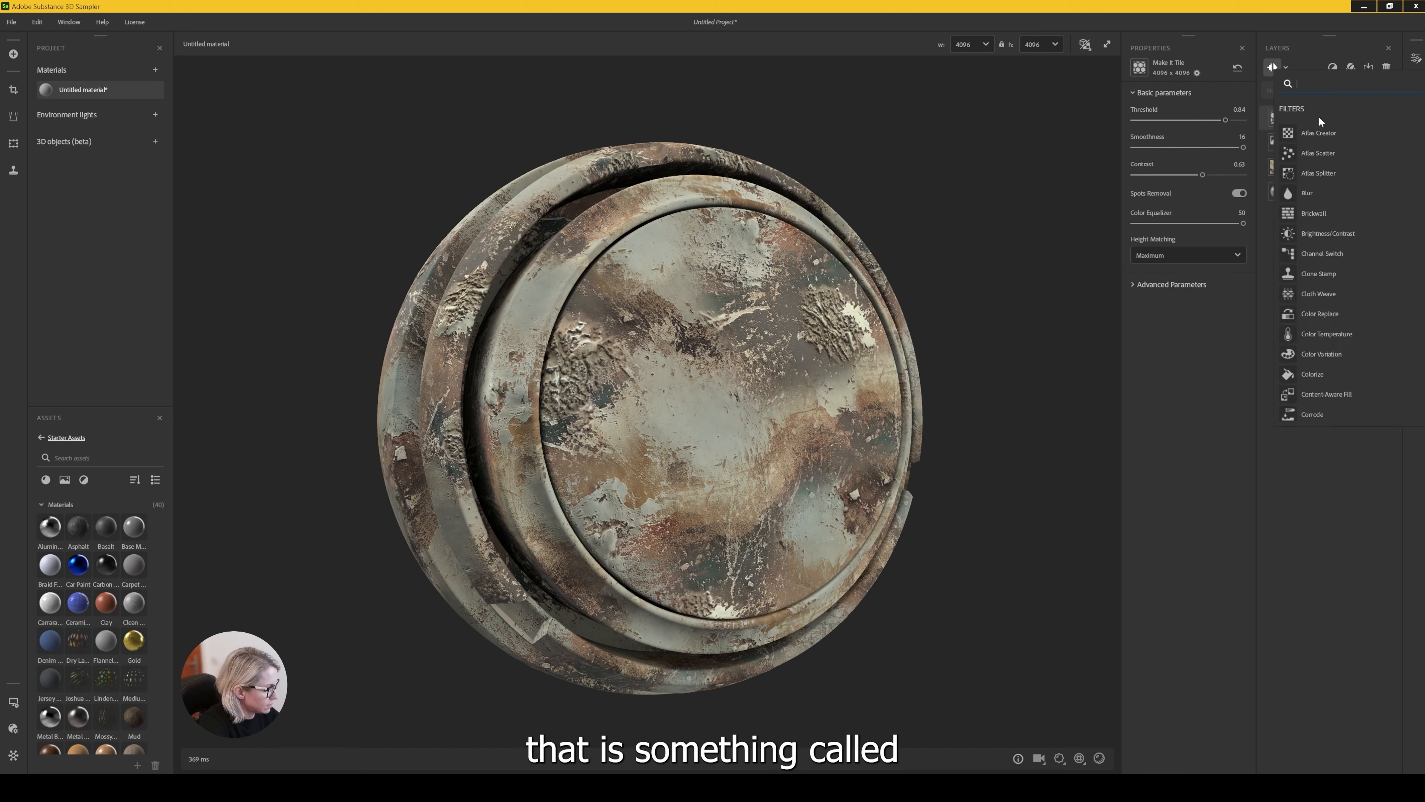
pyautogui.write('cha')
pyautogui.click(1319, 133)
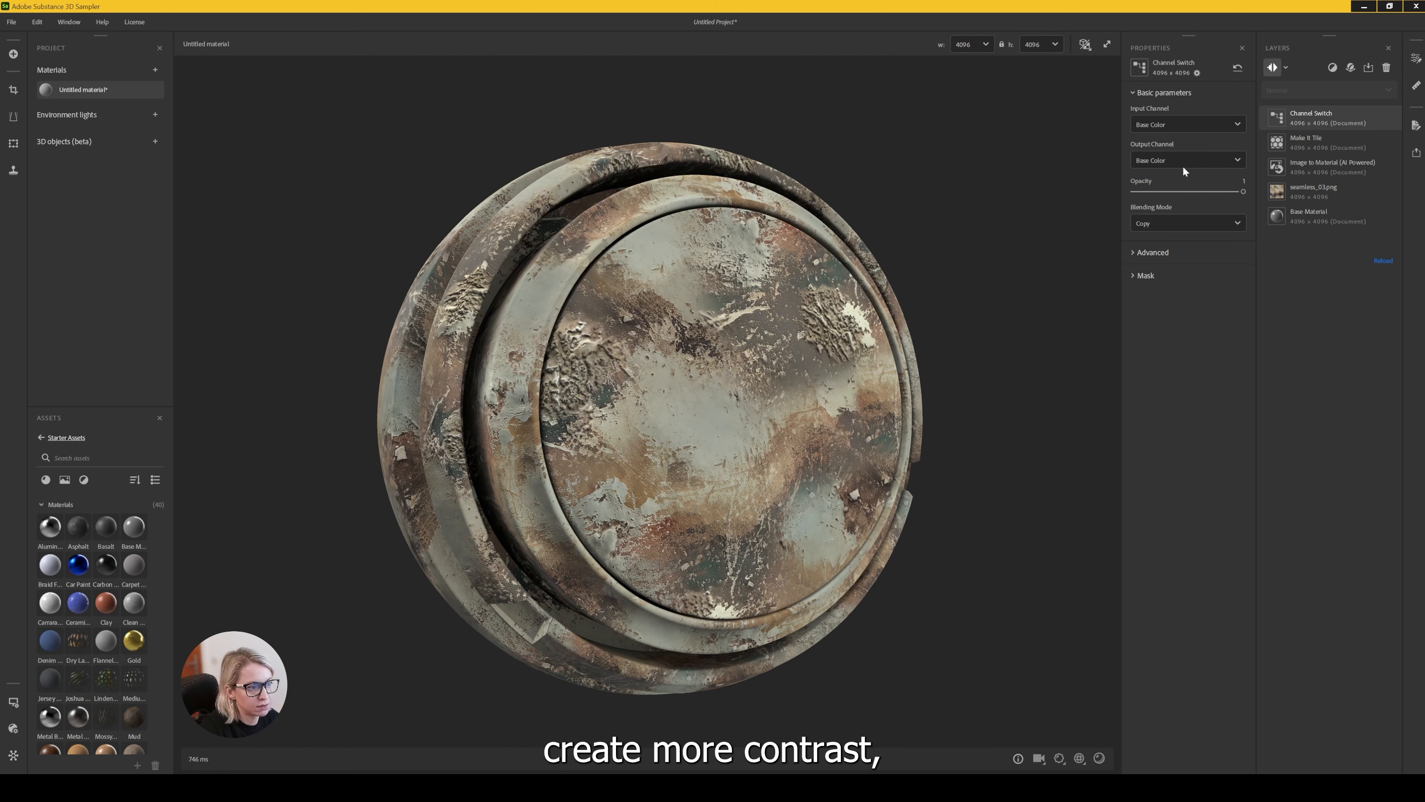
pyautogui.click(1230, 160)
pyautogui.scroll(-3, 1191, 219)
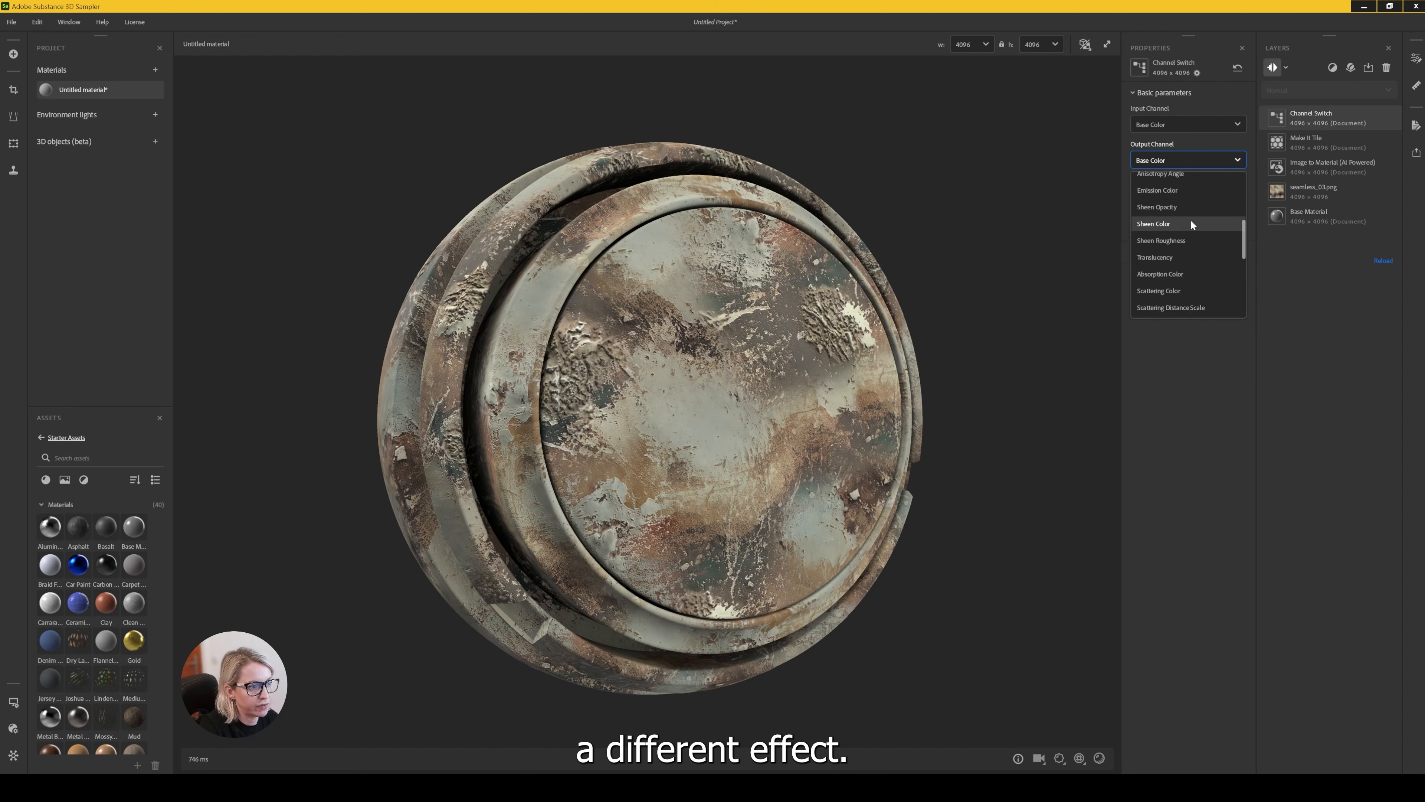
pyautogui.click(1173, 202)
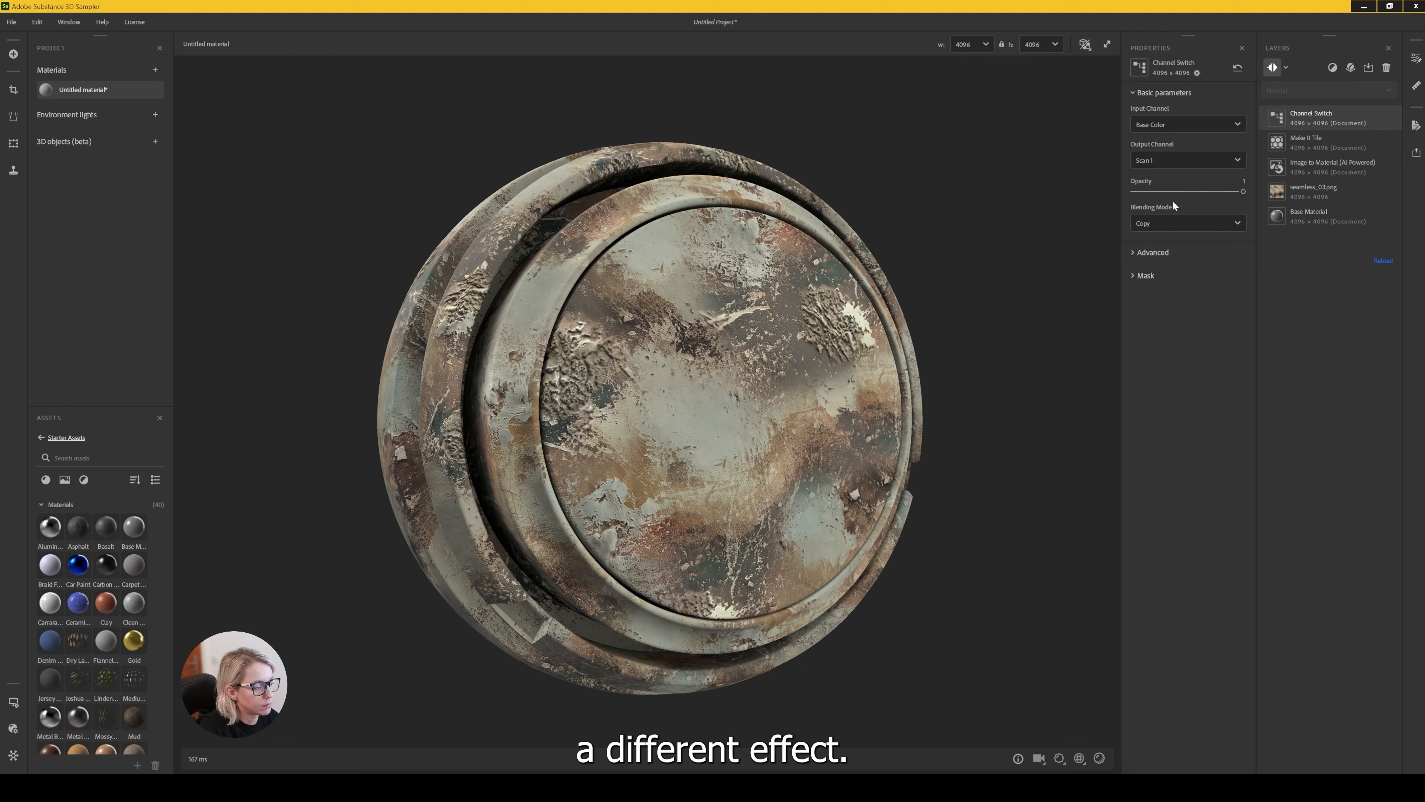
pyautogui.click(1190, 160)
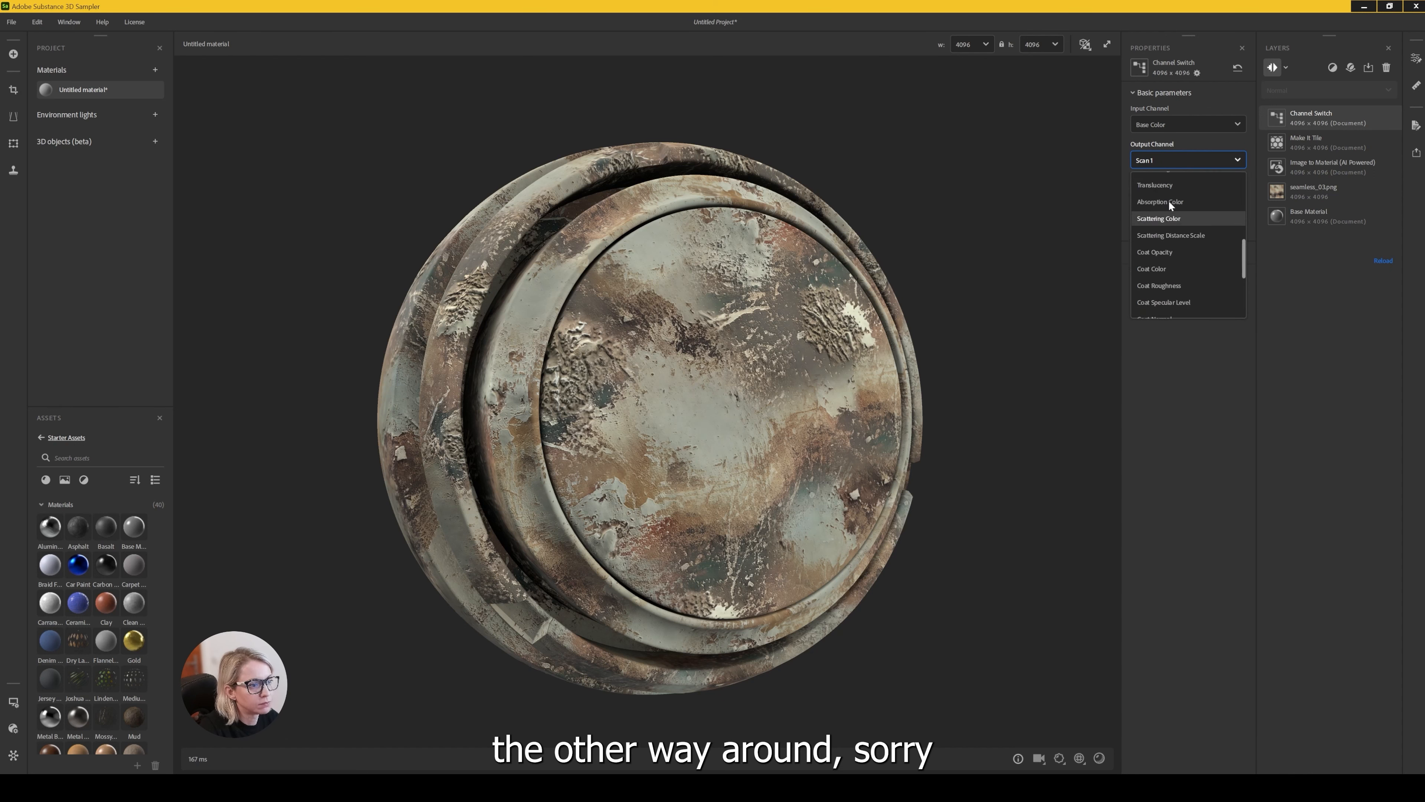
pyautogui.scroll(10, 1168, 200)
pyautogui.click(1165, 183)
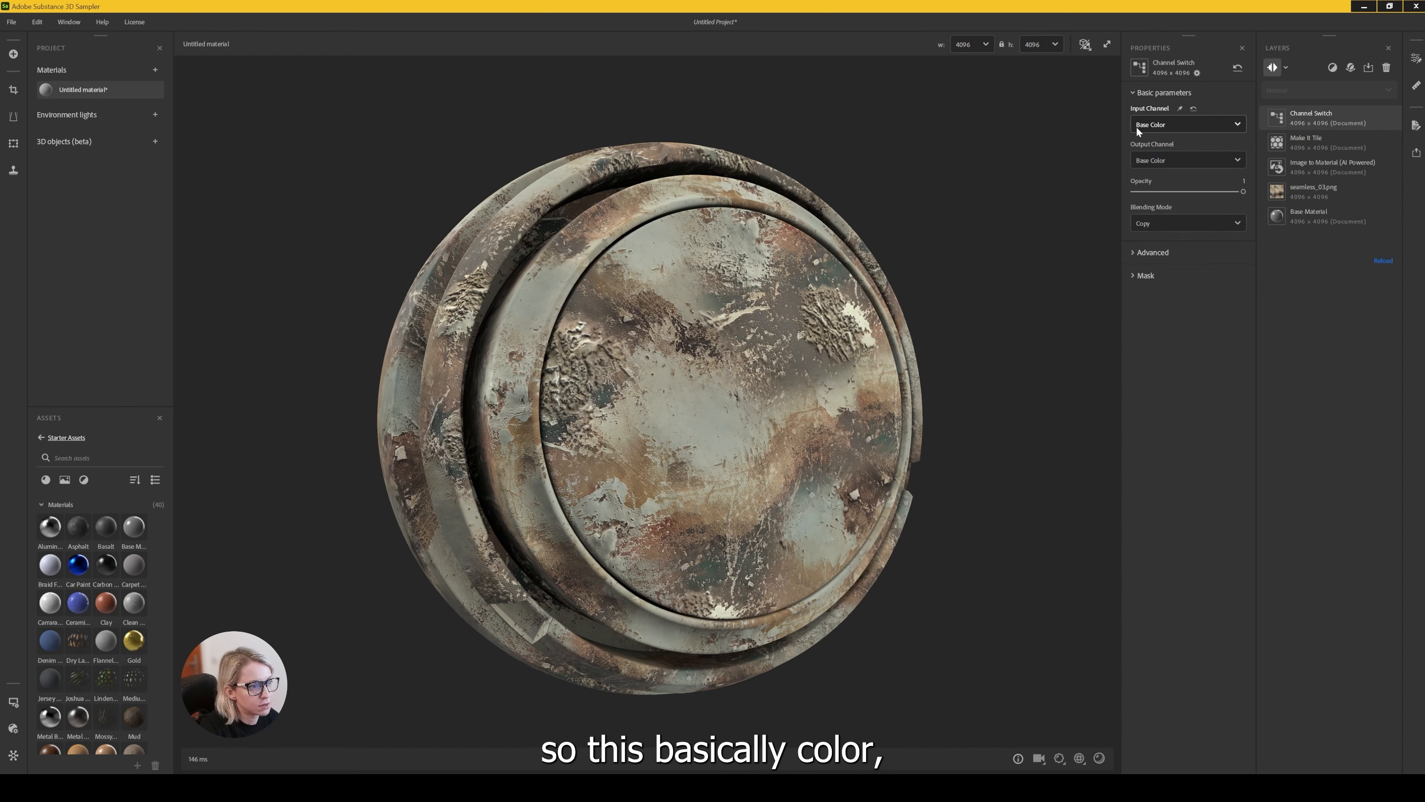
# Set the input channel of the Channel Switch filter to Scan 1
pyautogui.click(1153, 123)
pyautogui.scroll(-5, 1149, 168)
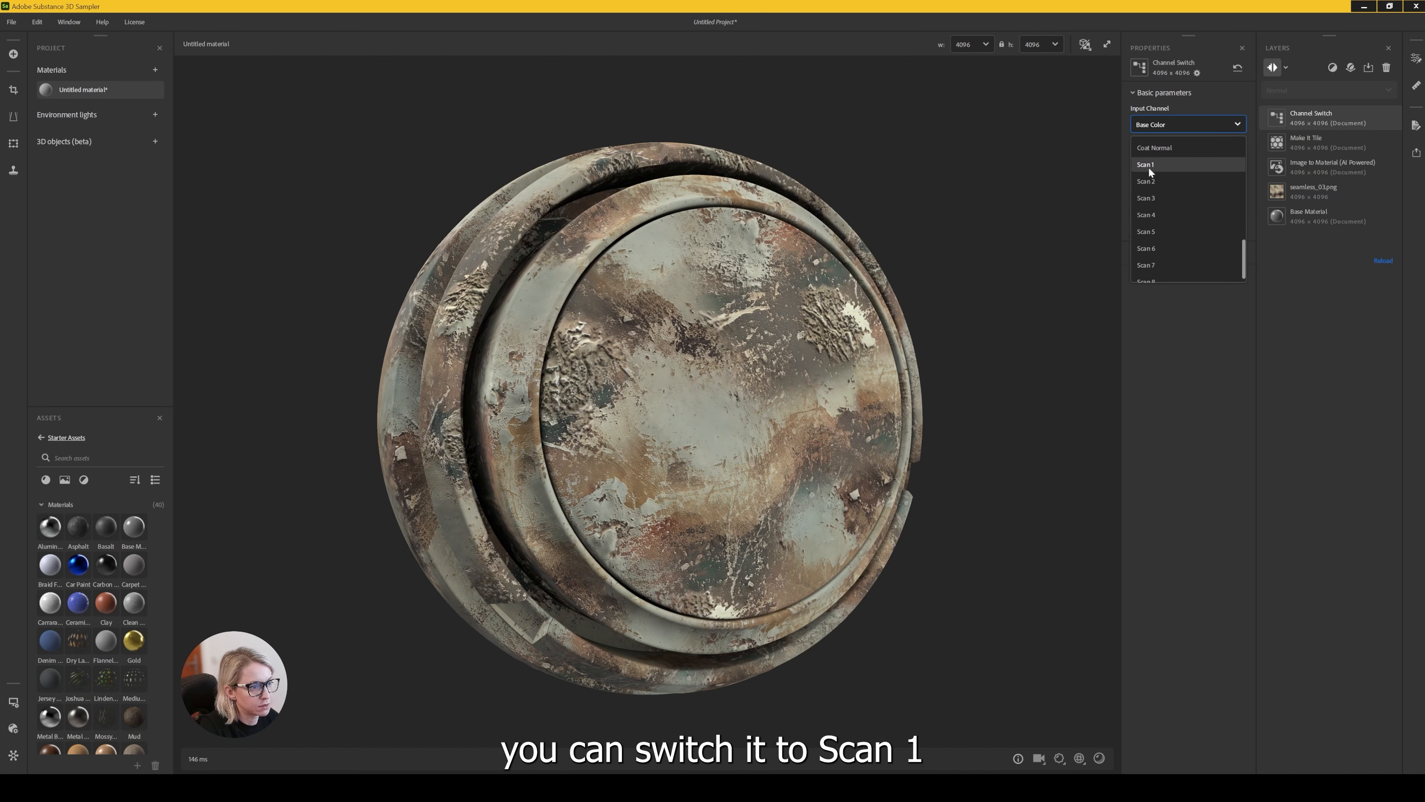
pyautogui.click(1148, 173)
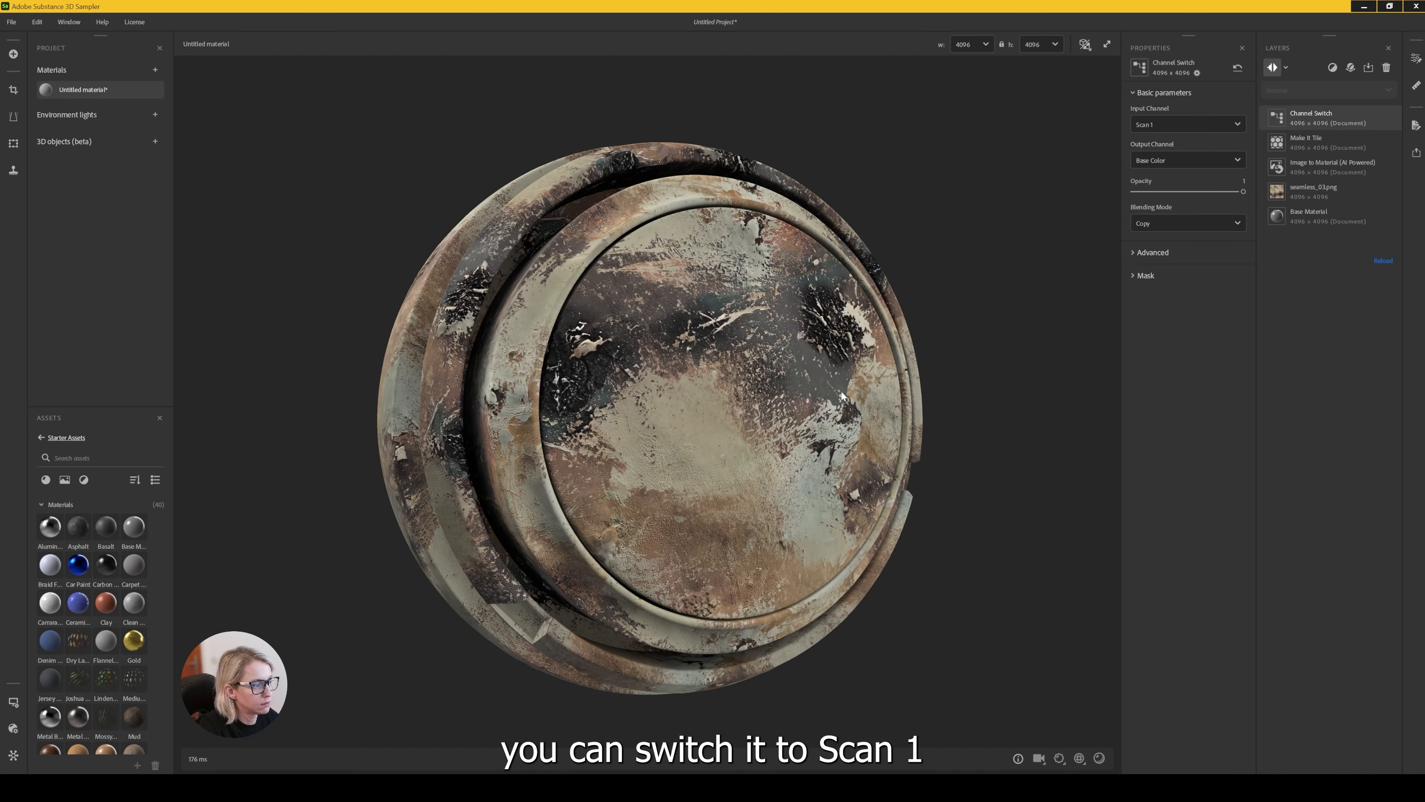
# Set the Channel Switch blending mode to Substract and inspect the material from several sides of the preview sphere
pyautogui.click(1202, 226)
pyautogui.click(1171, 278)
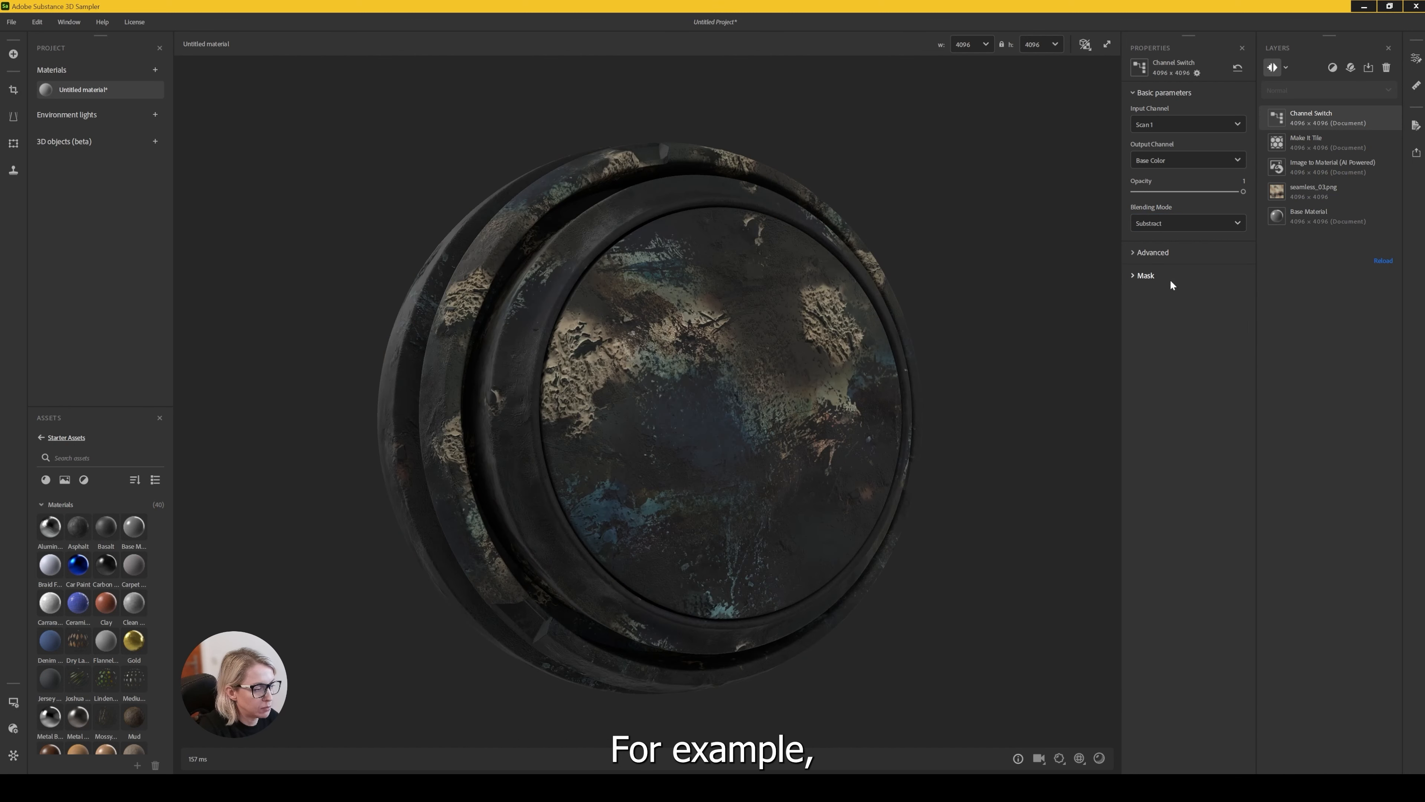
pyautogui.moveTo(746, 395); pyautogui.dragTo(755, 362)
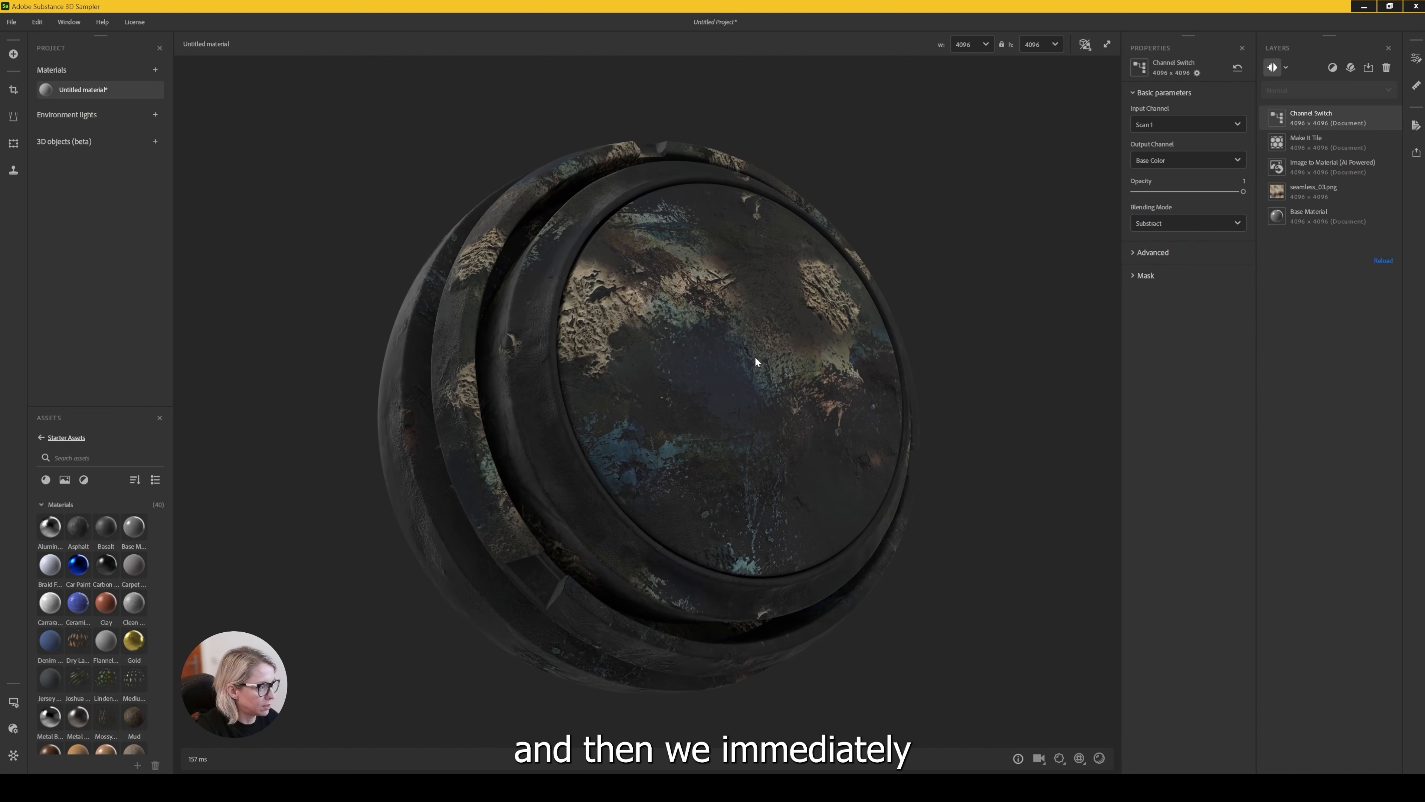
pyautogui.scroll(2, 753, 356)
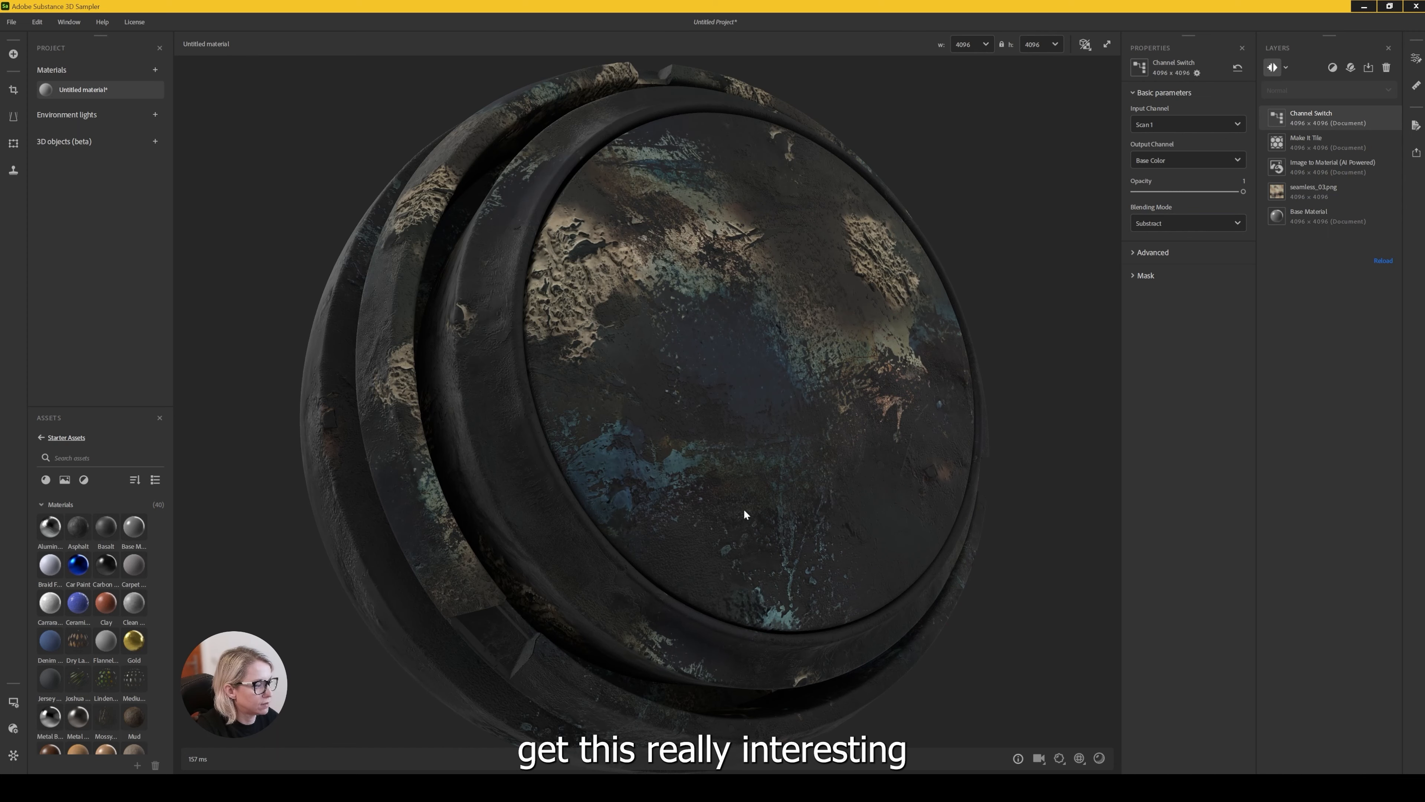
pyautogui.moveTo(744, 508); pyautogui.dragTo(373, 284)
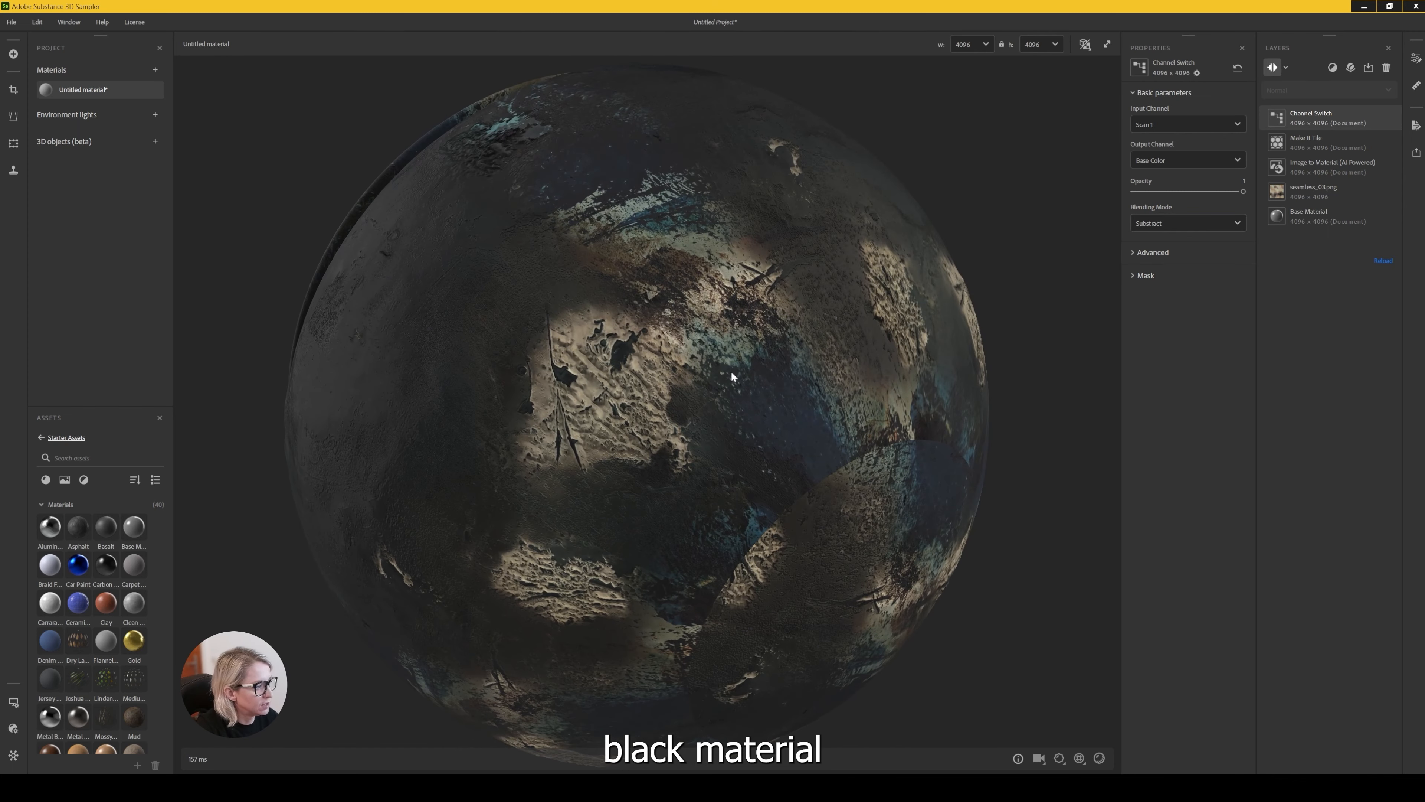
pyautogui.moveTo(814, 351); pyautogui.dragTo(381, 391)
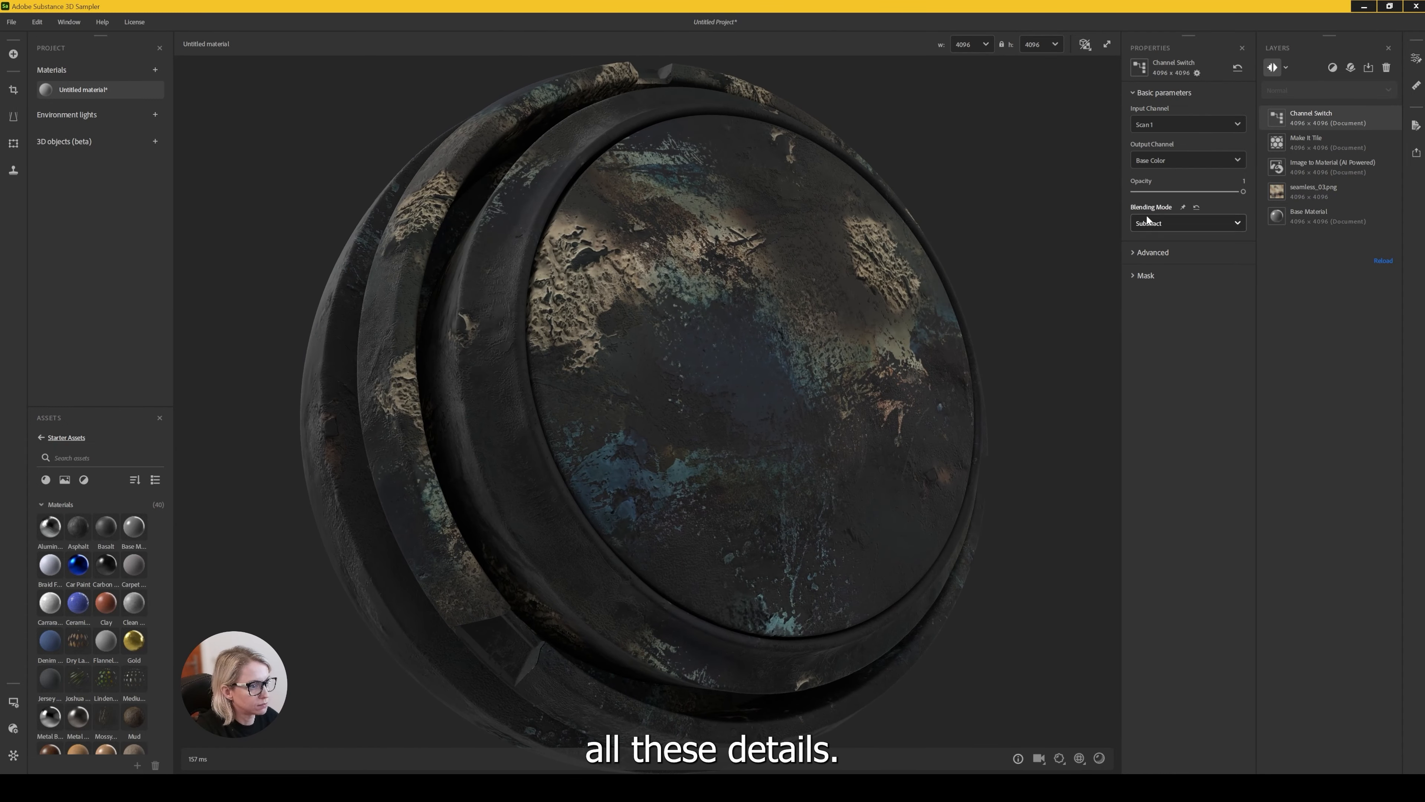
# Try the Multiply and Max blending modes on the Channel Switch filter
pyautogui.click(1176, 226)
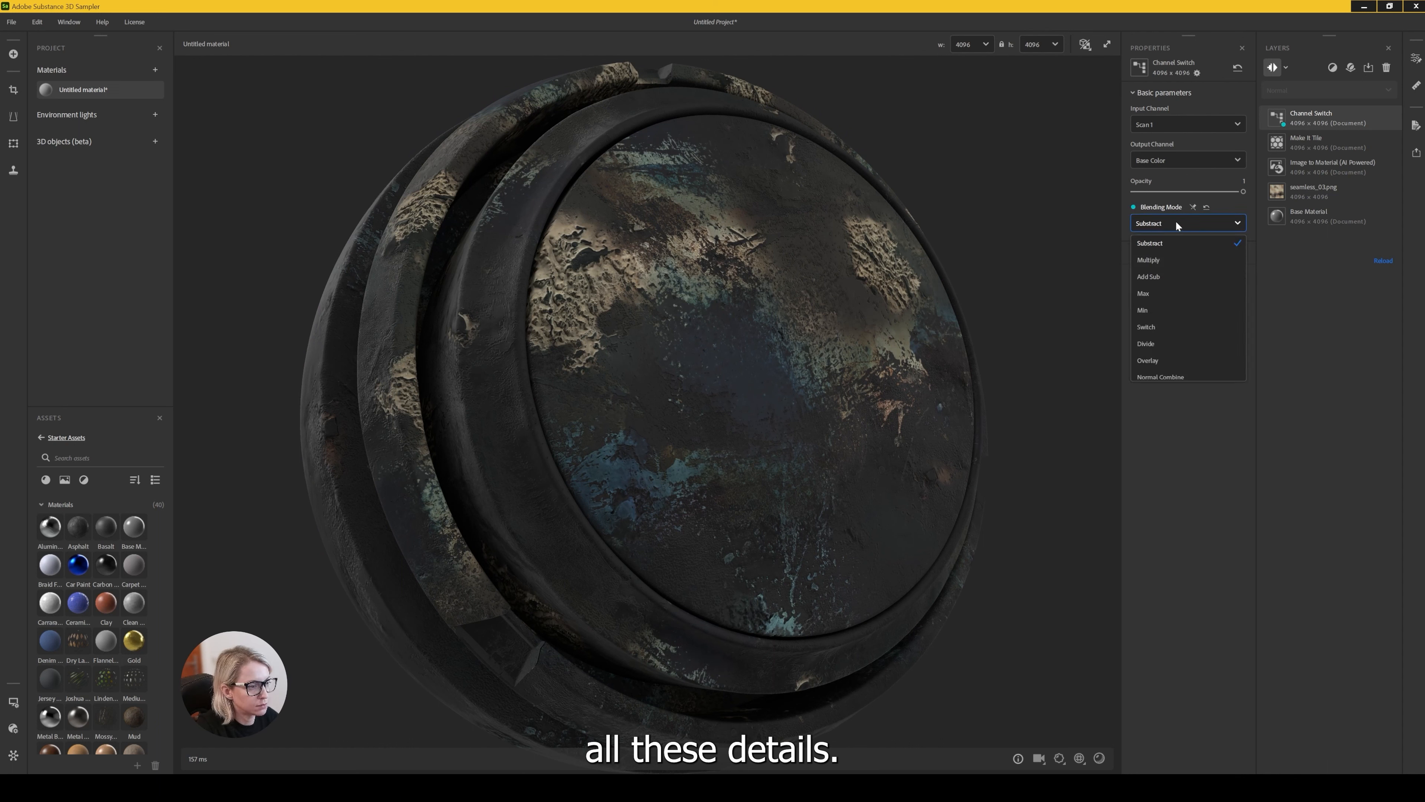
pyautogui.click(1193, 206)
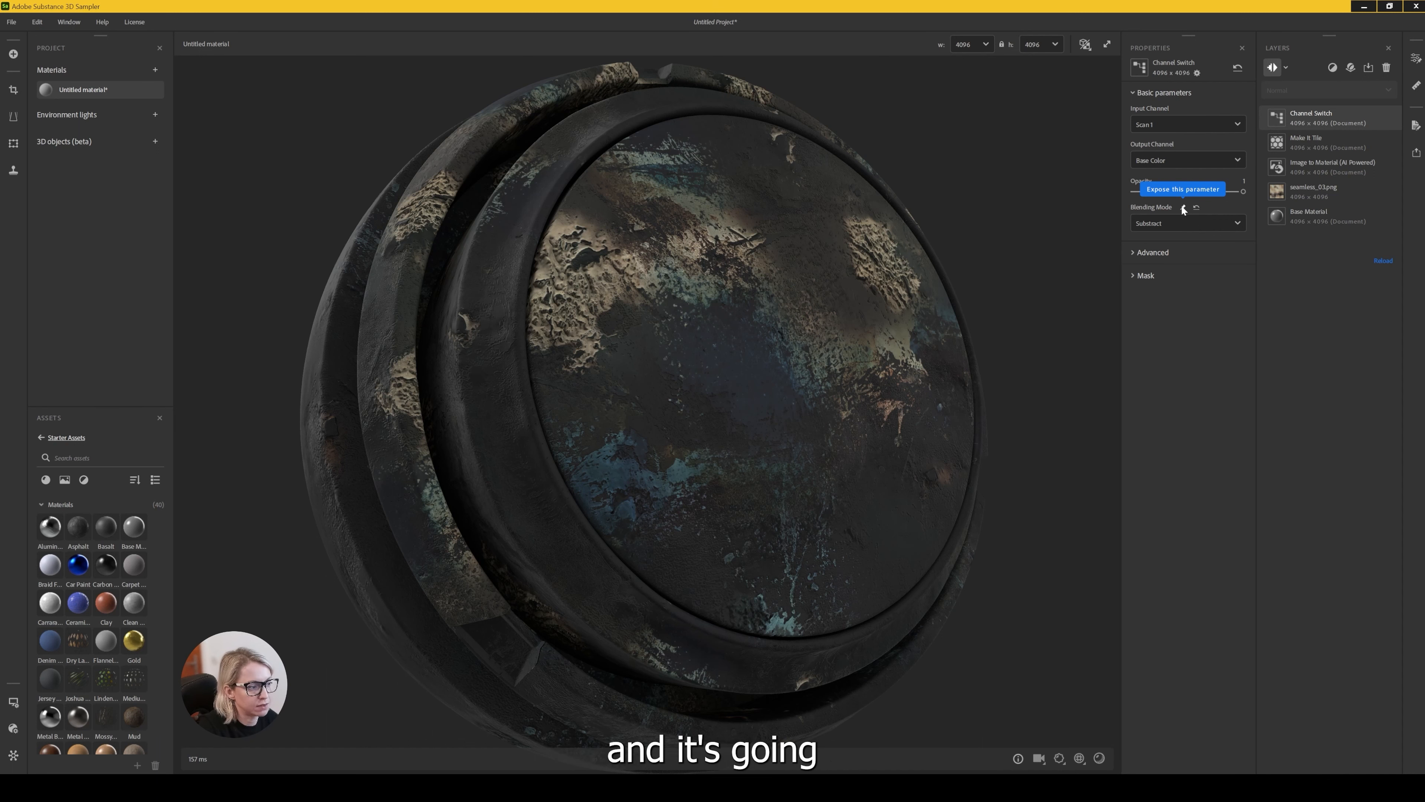
pyautogui.click(1219, 224)
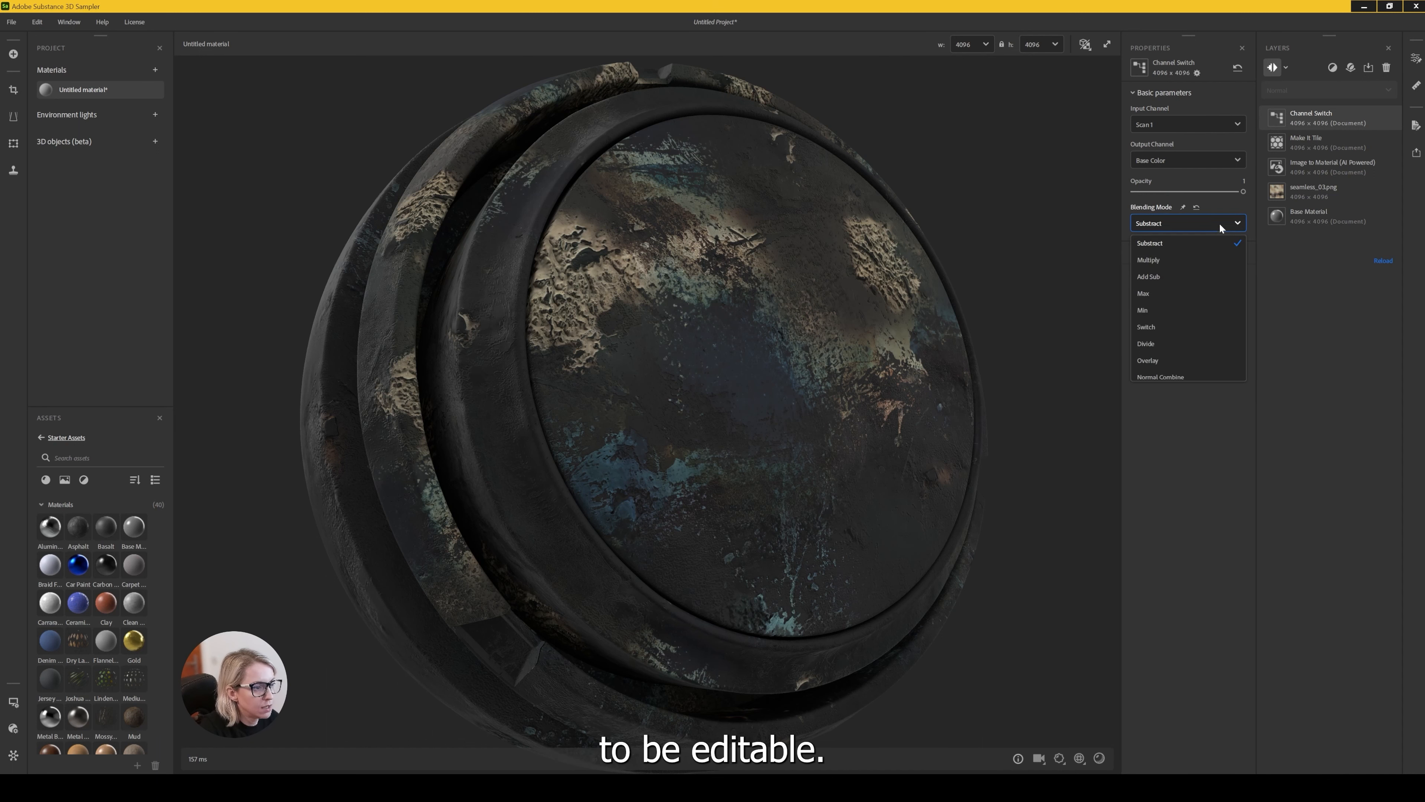
pyautogui.click(1156, 260)
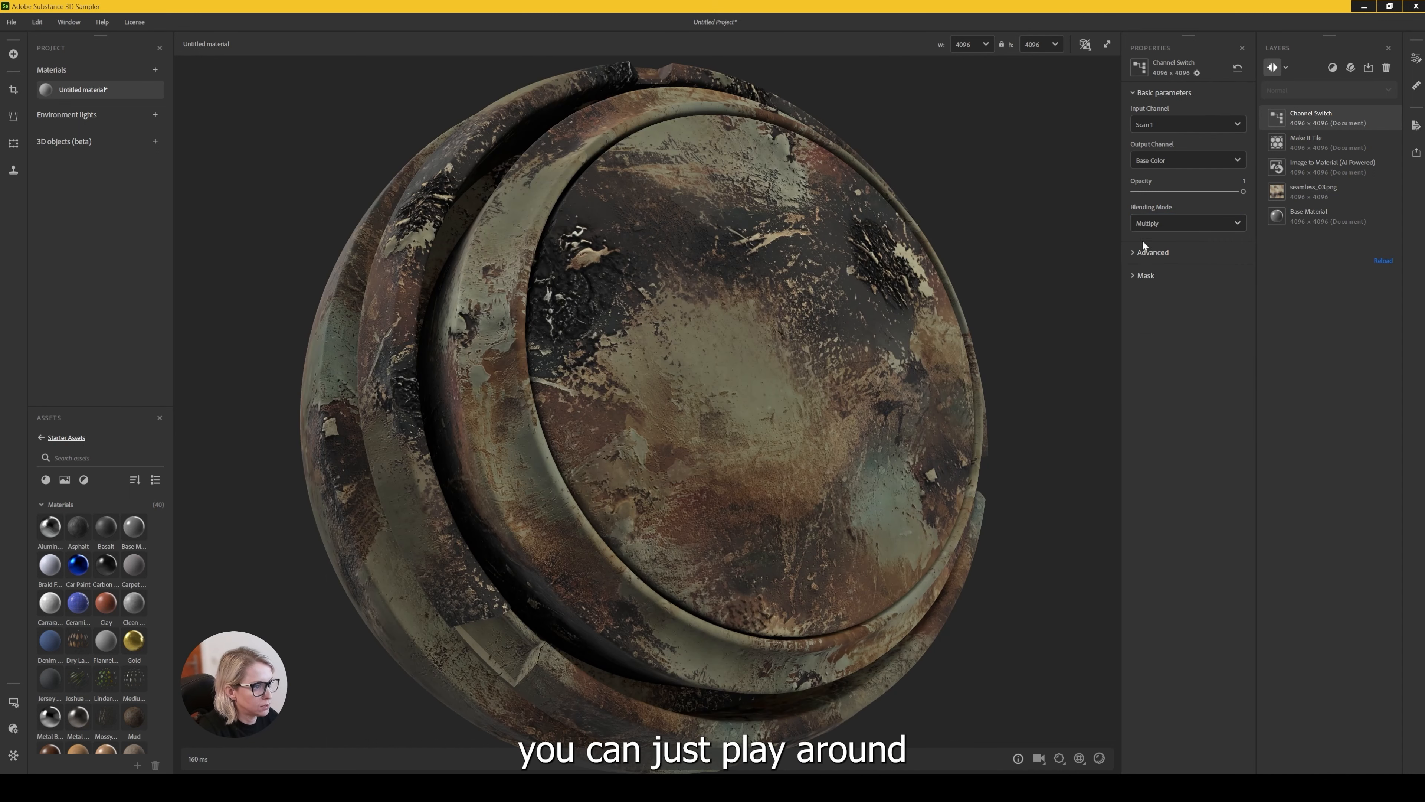
pyautogui.click(1161, 223)
pyautogui.click(1155, 278)
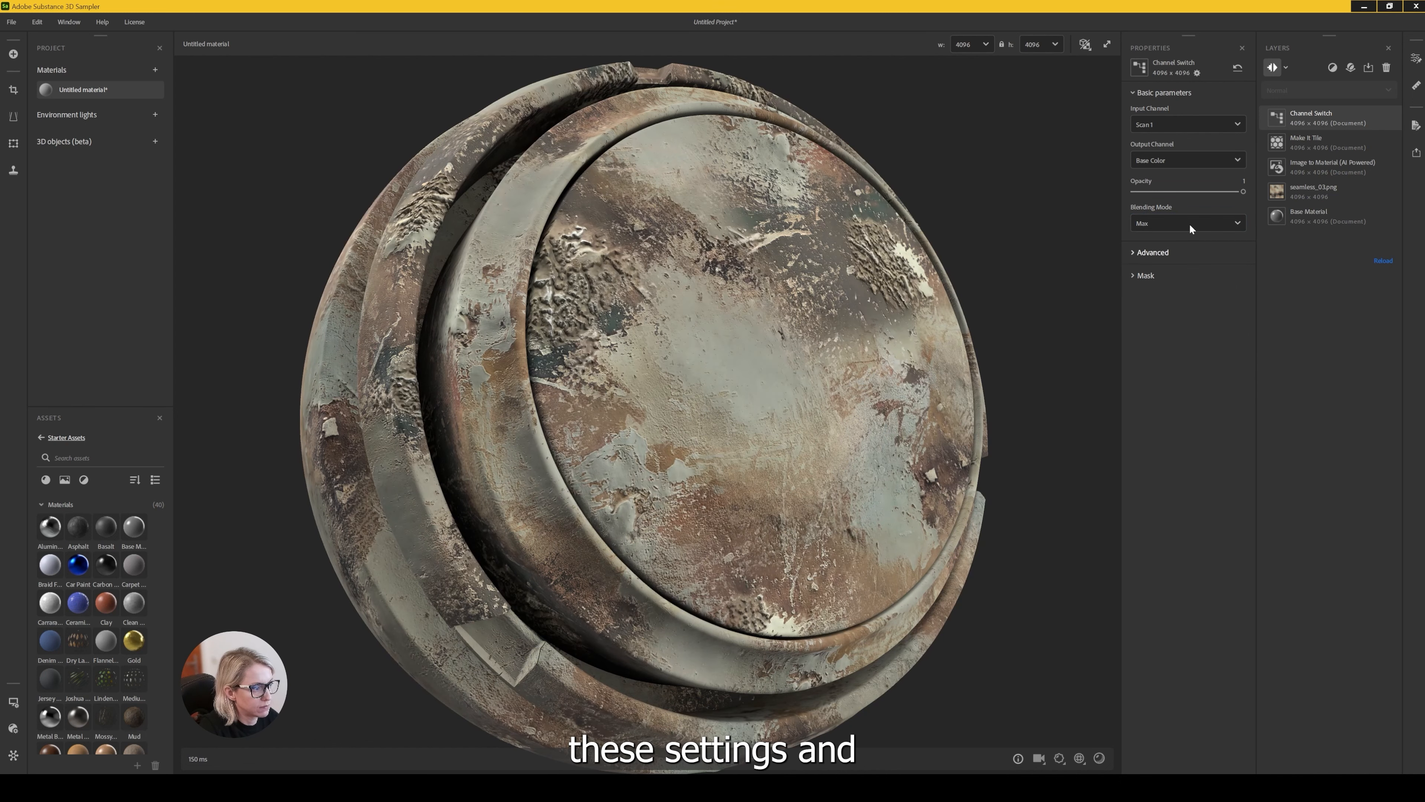
# Switch the filter's blending mode to Overlay, check it on the preview sphere, and lower the opacity to 0.6
pyautogui.scroll(-2, 819, 384)
pyautogui.click(1174, 223)
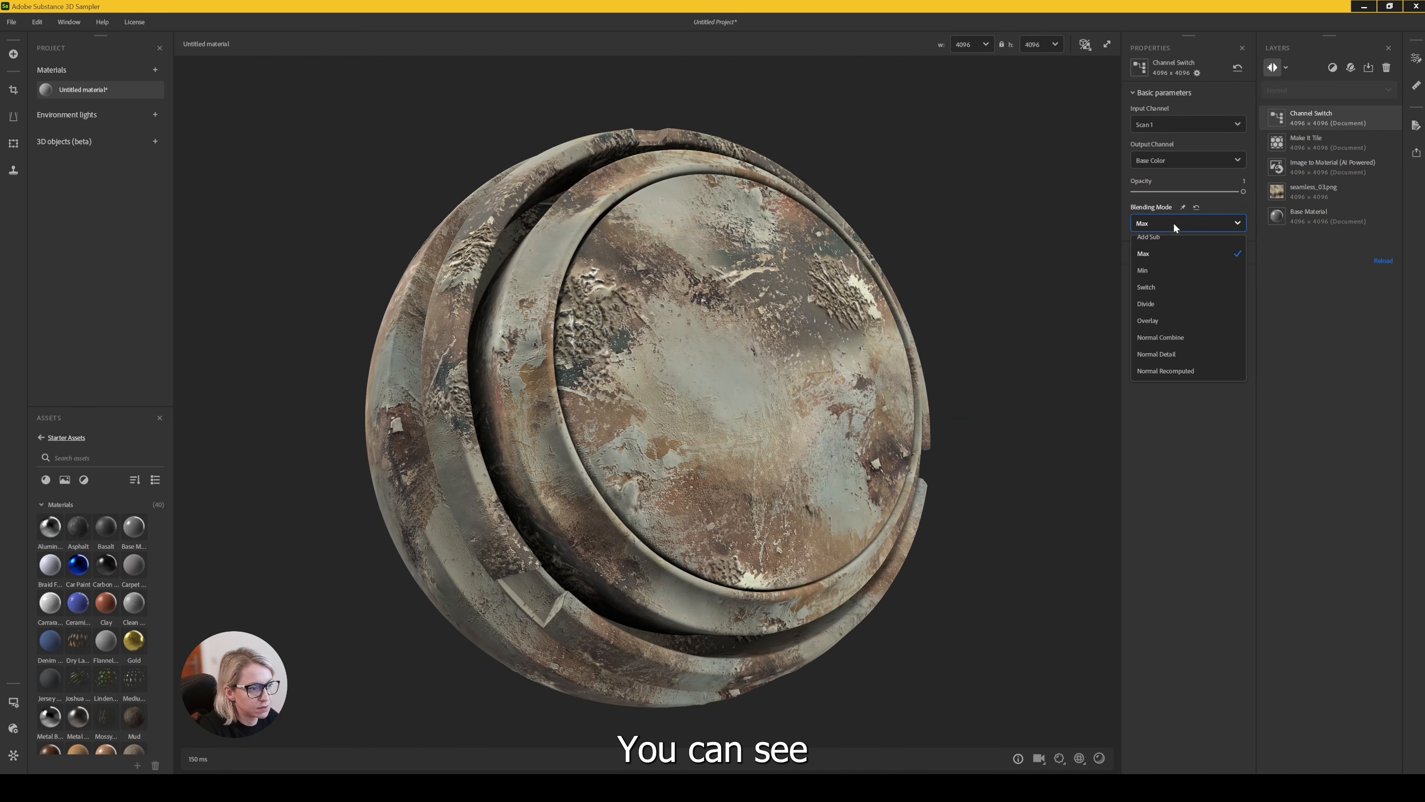
pyautogui.click(1156, 321)
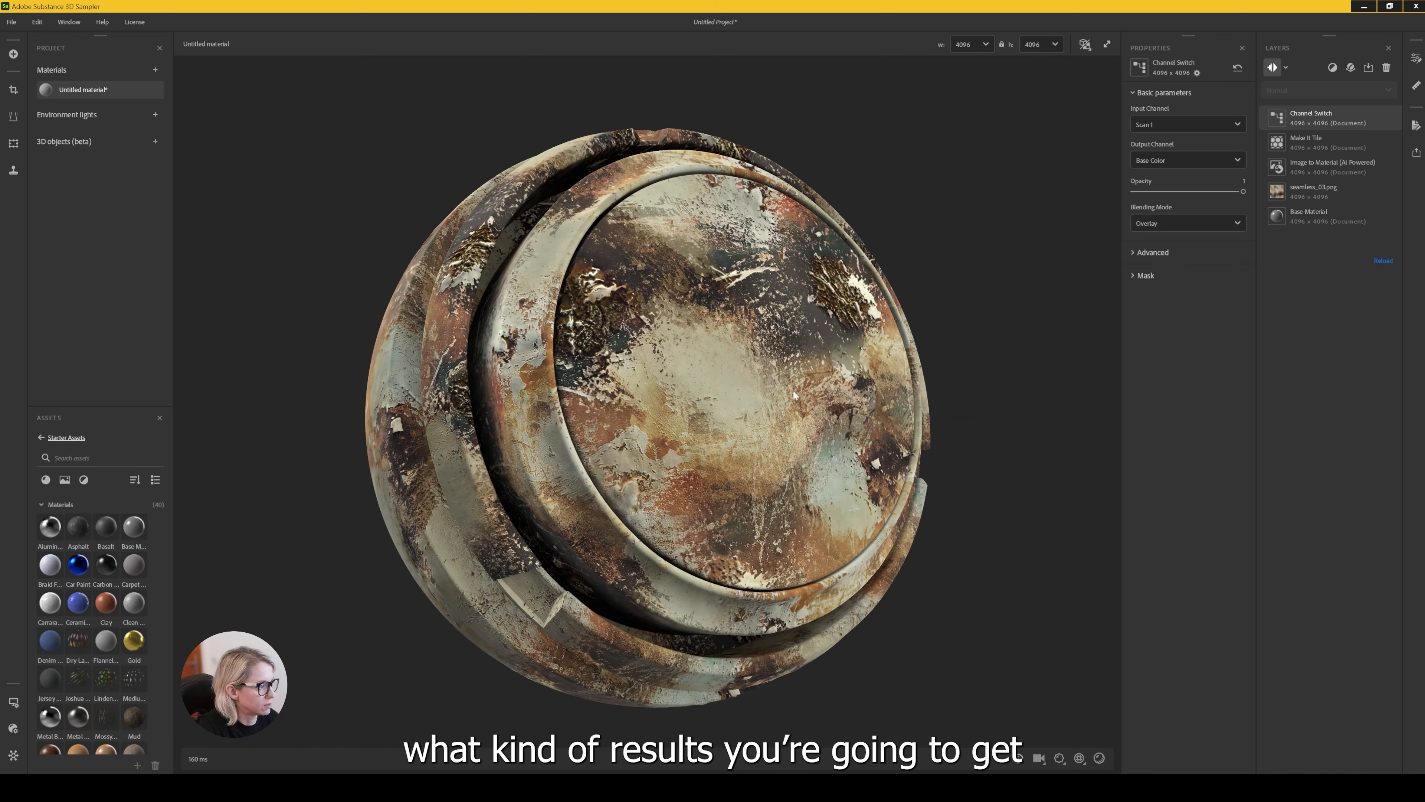
pyautogui.moveTo(794, 395); pyautogui.dragTo(732, 422)
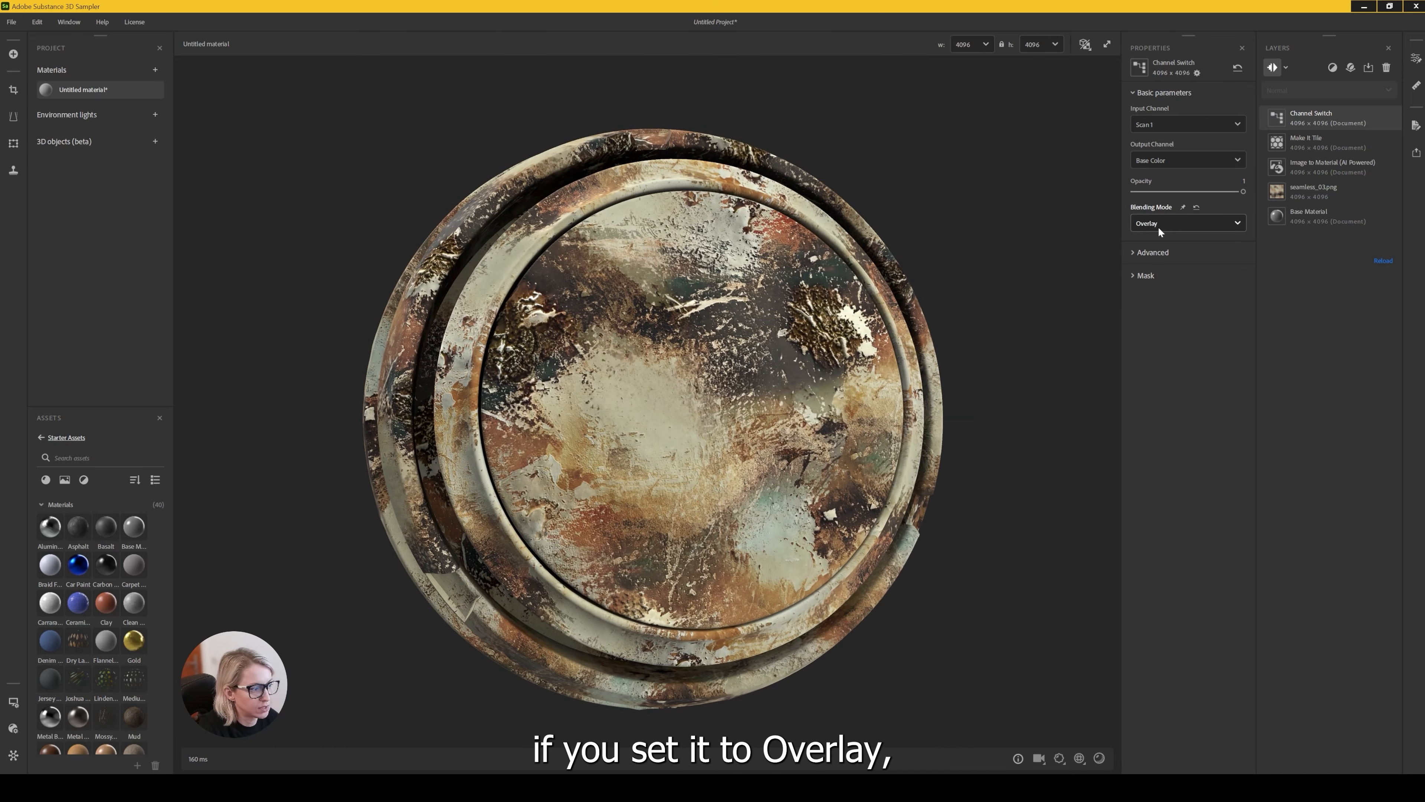
pyautogui.moveTo(752, 358); pyautogui.dragTo(1060, 278)
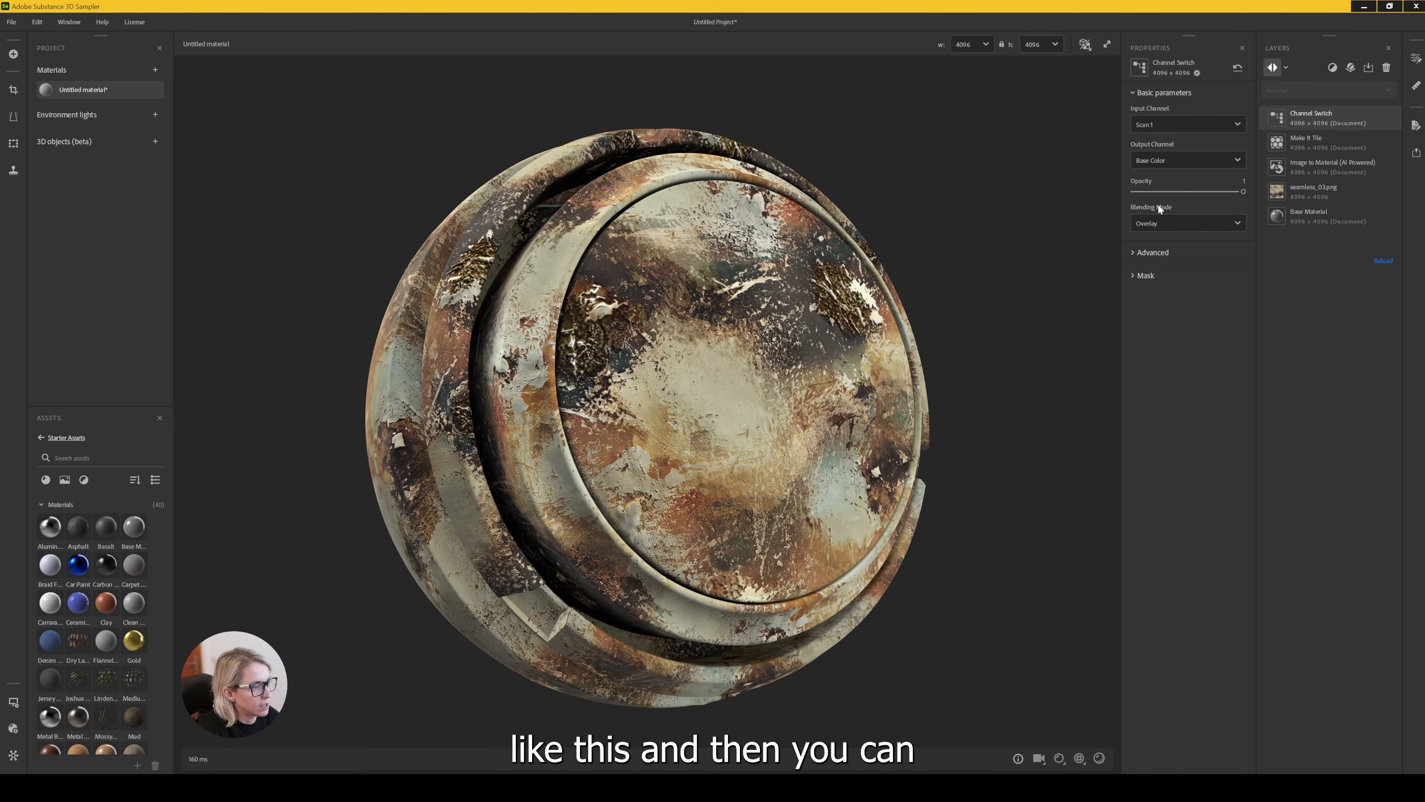
pyautogui.moveTo(1243, 192); pyautogui.dragTo(1228, 192)
pyautogui.moveTo(1192, 195); pyautogui.dragTo(1194, 195)
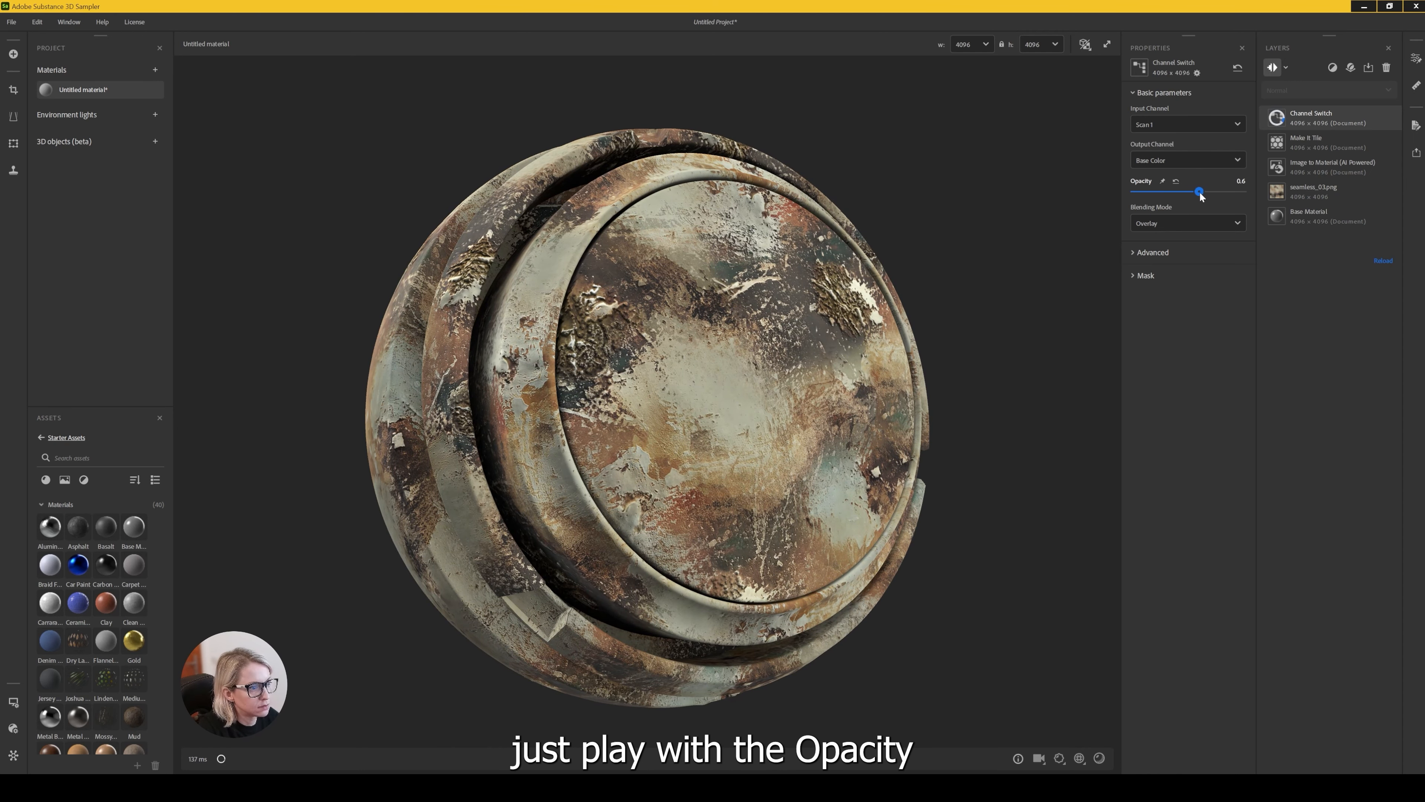
# Return the Channel Switch blending mode to Substract, set its opacity to 0.63, and inspect the surface up close
pyautogui.click(1158, 223)
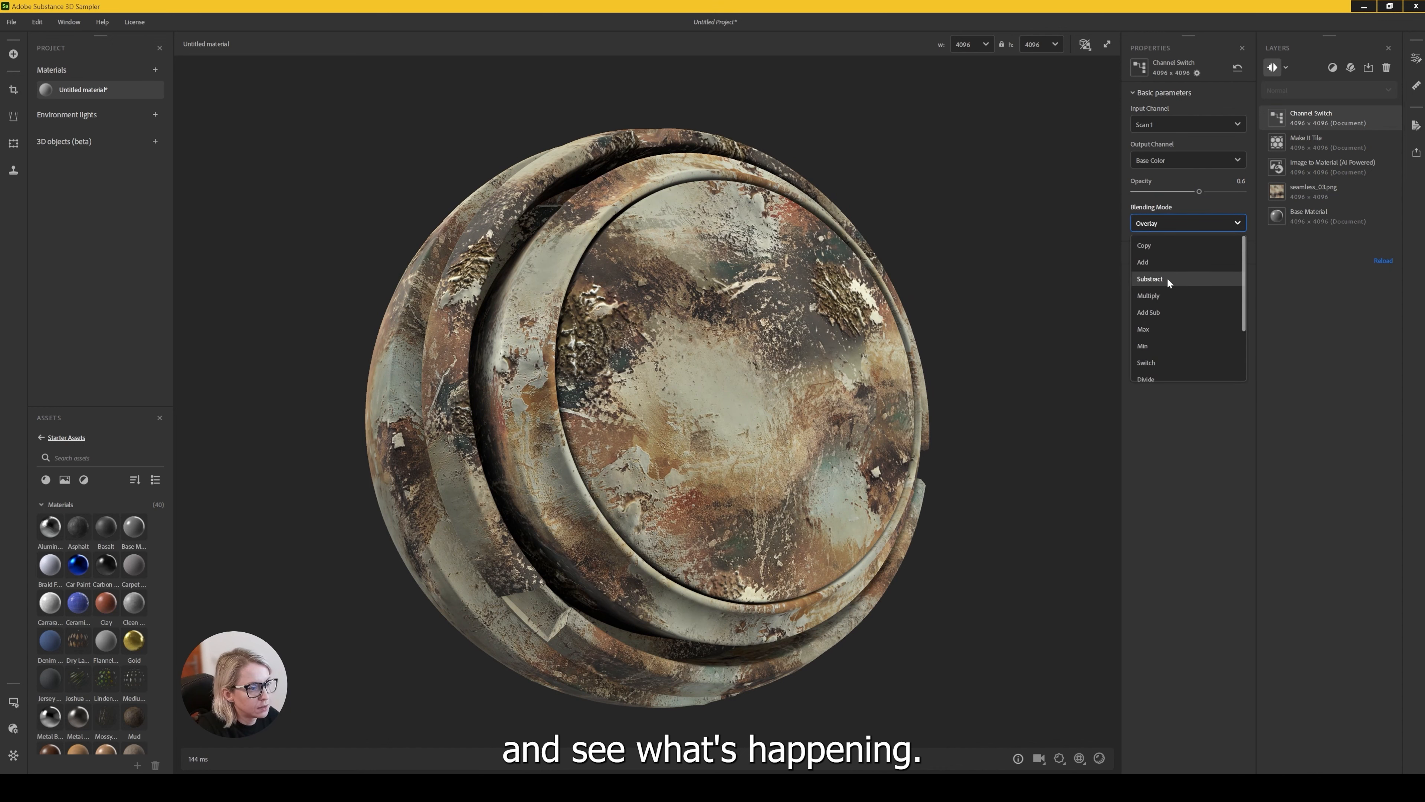
pyautogui.click(1166, 279)
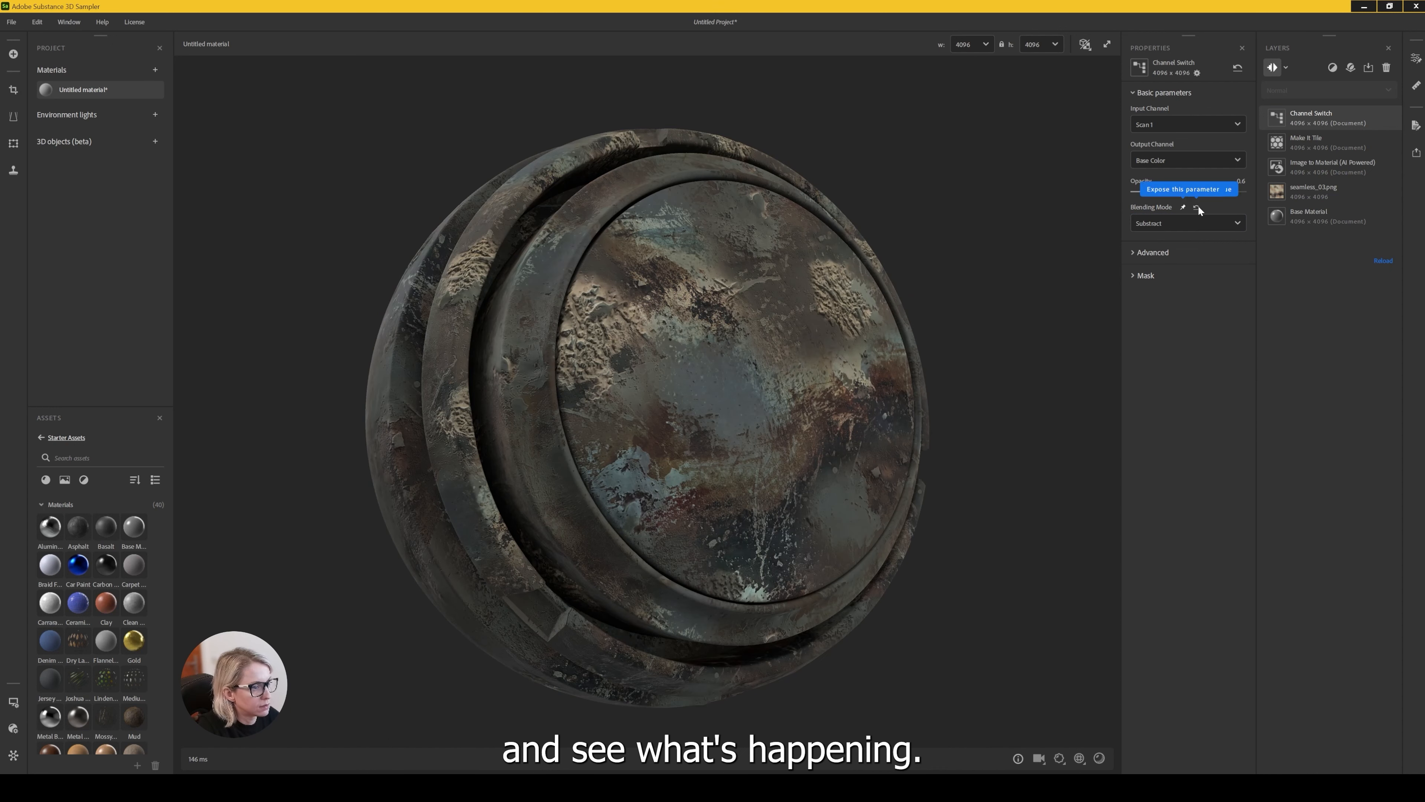
pyautogui.moveTo(1213, 192)
pyautogui.mouseDown()
pyautogui.moveTo(1238, 194)
pyautogui.moveTo(1175, 200)
pyautogui.moveTo(1201, 197)
pyautogui.mouseUp()
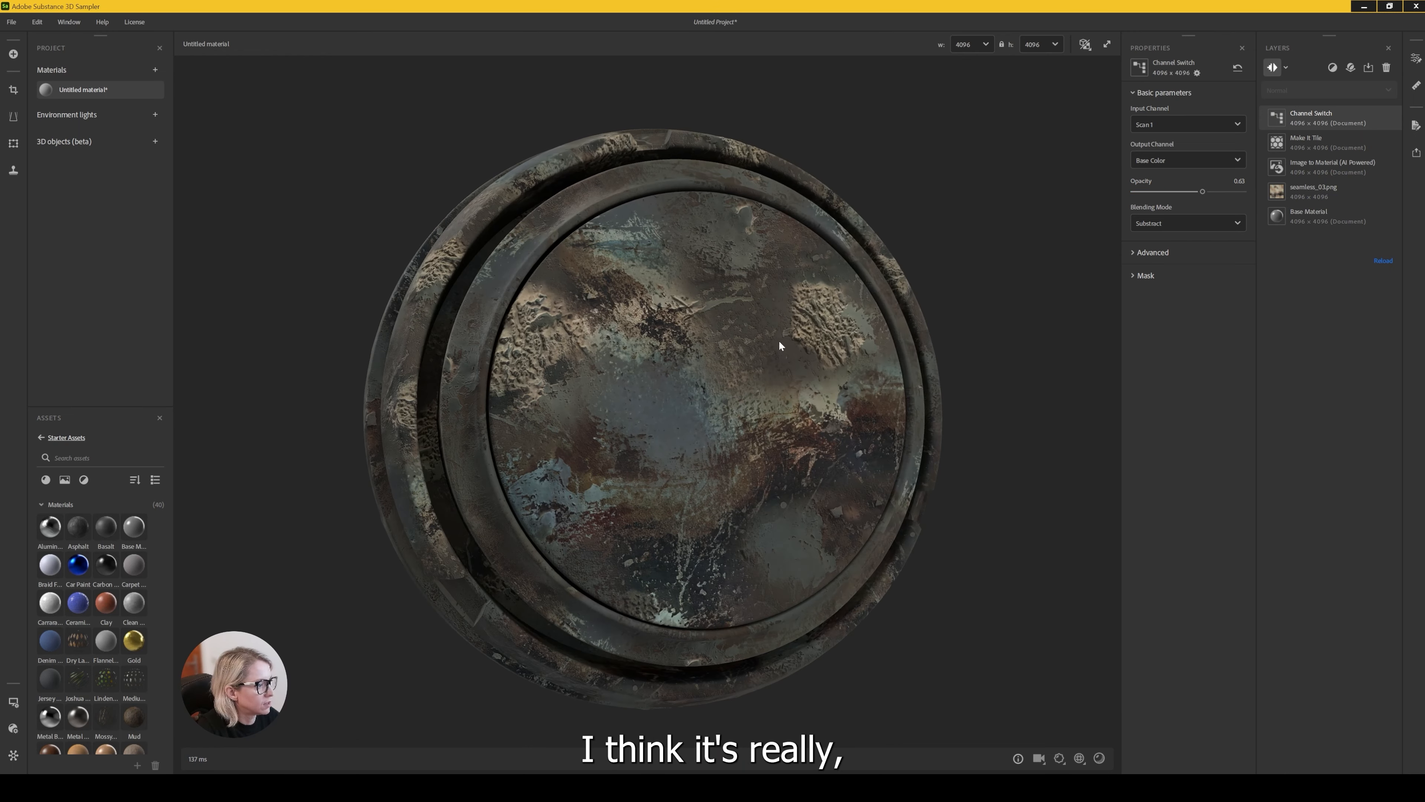
pyautogui.scroll(5, 863, 420)
pyautogui.moveTo(840, 477); pyautogui.dragTo(846, 374)
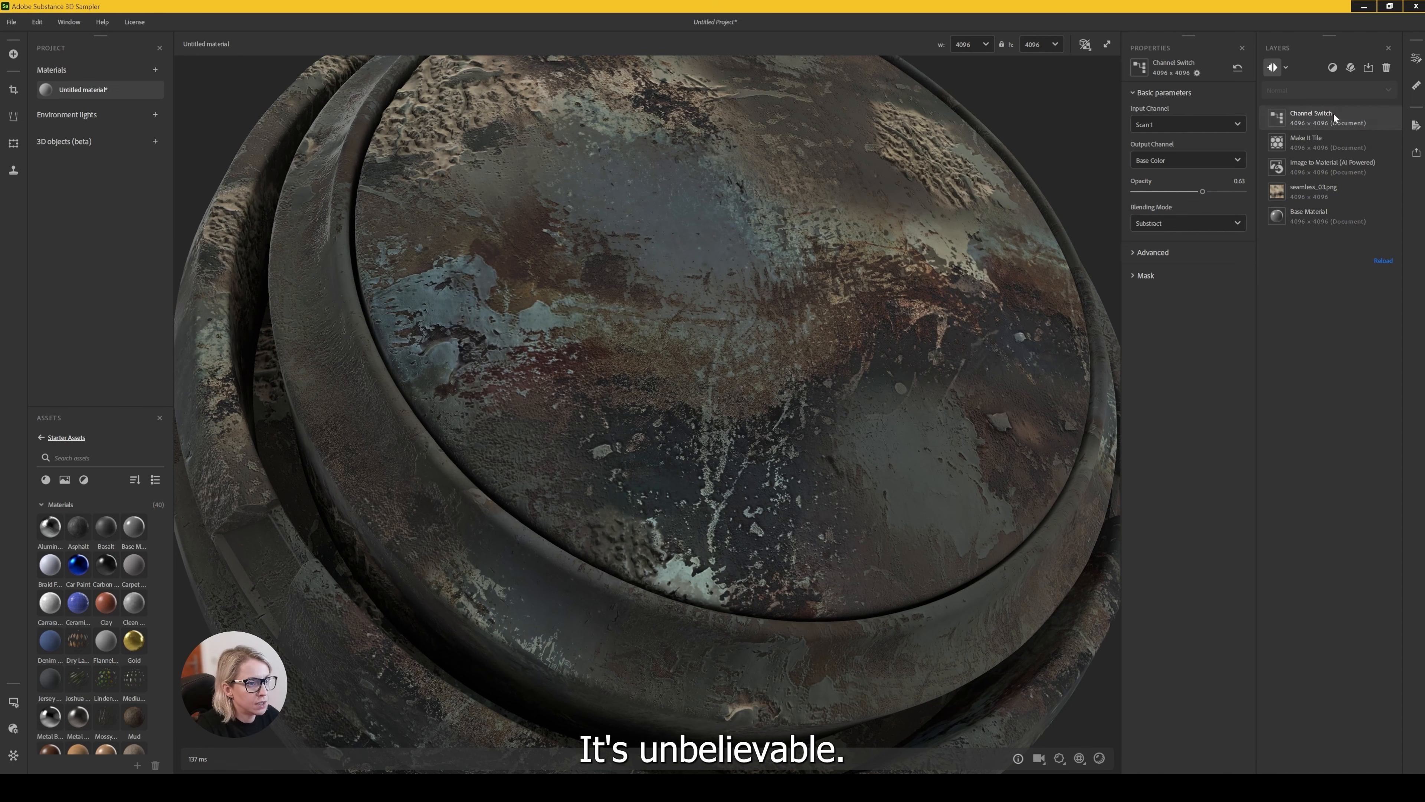
# Delete the Channel Switch filter from the layer stack
pyautogui.press('Delete')
pyautogui.scroll(-2, 716, 306)
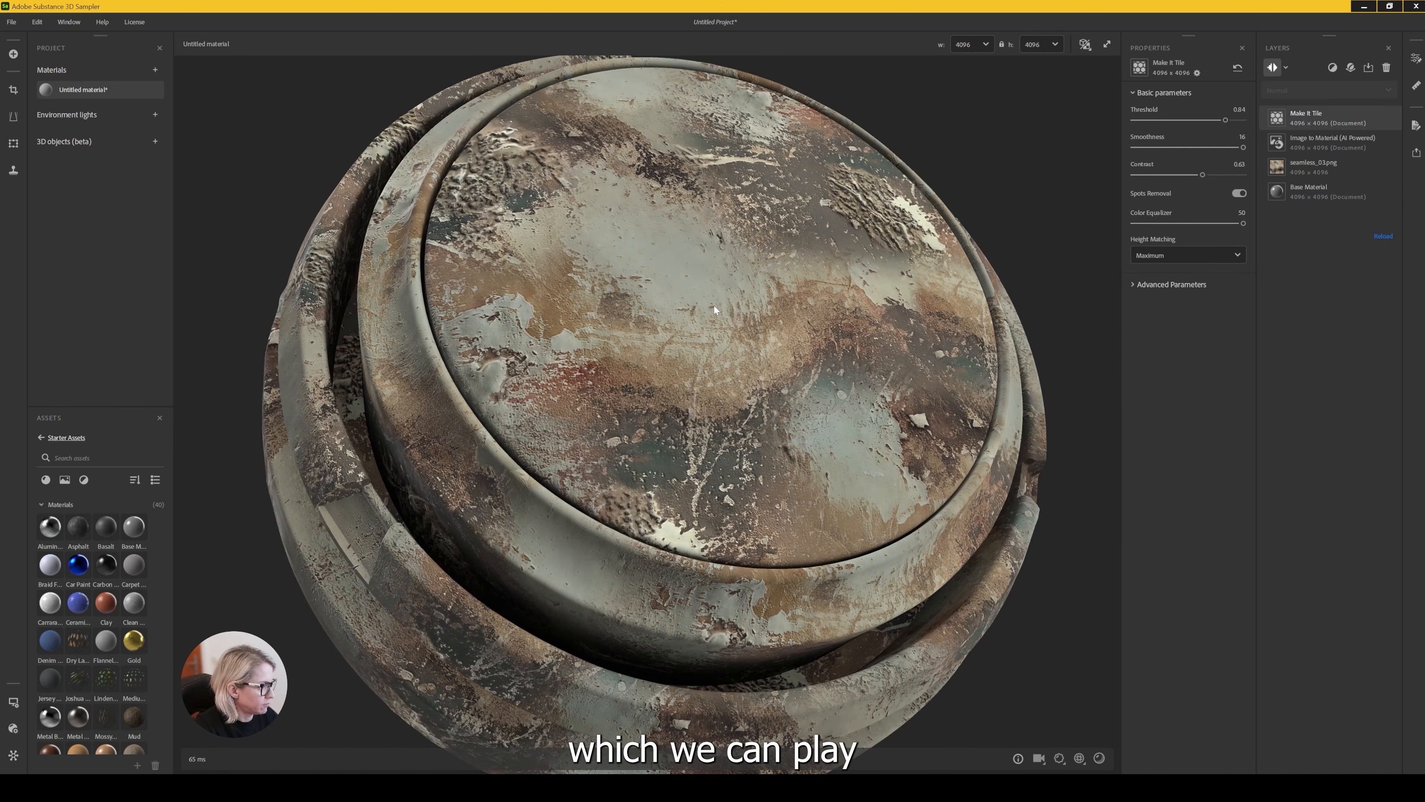
pyautogui.moveTo(714, 271); pyautogui.dragTo(719, 332)
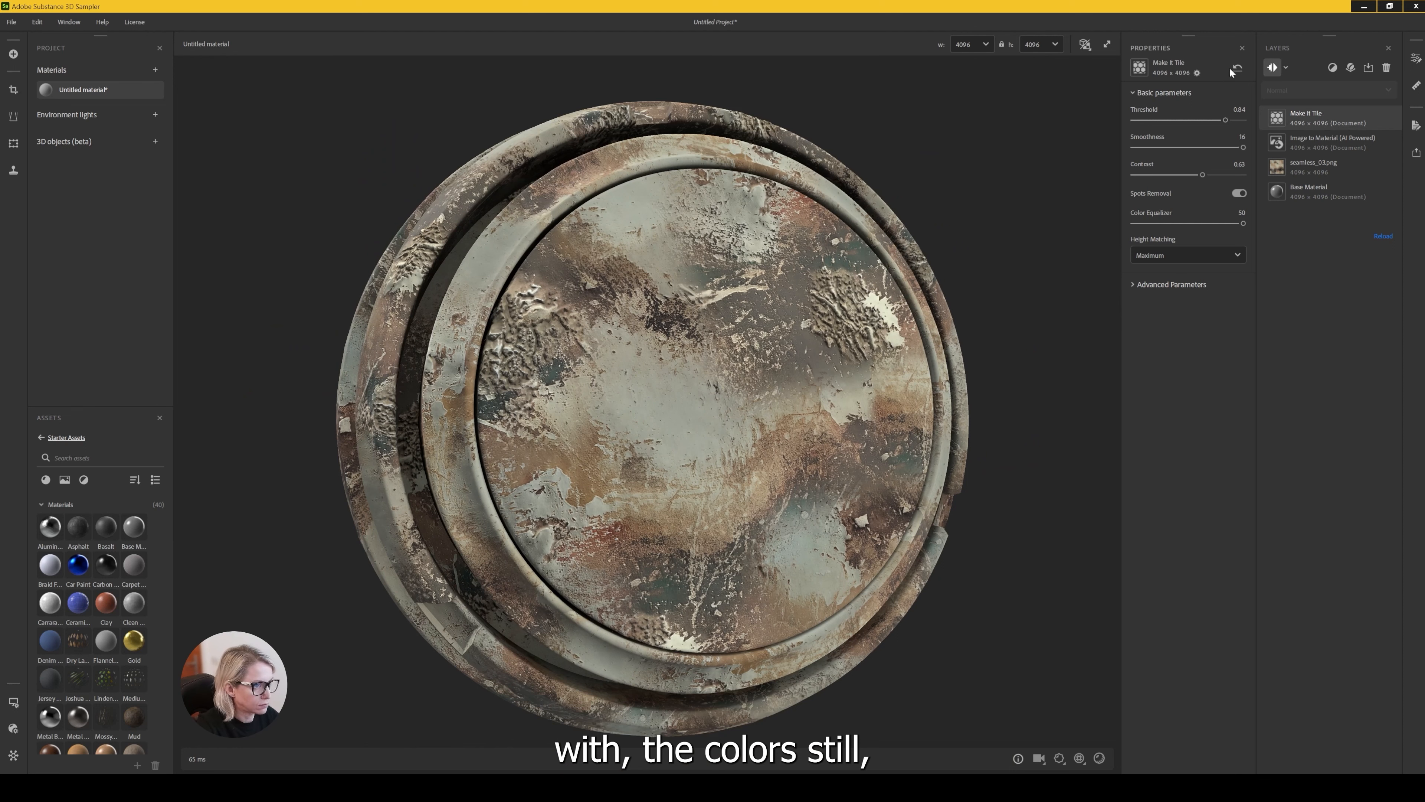
# Add a Color Replace filter above the Make It Tile layer, keeping Base Color as the channel to replace in
pyautogui.click(1332, 68)
pyautogui.write('color')
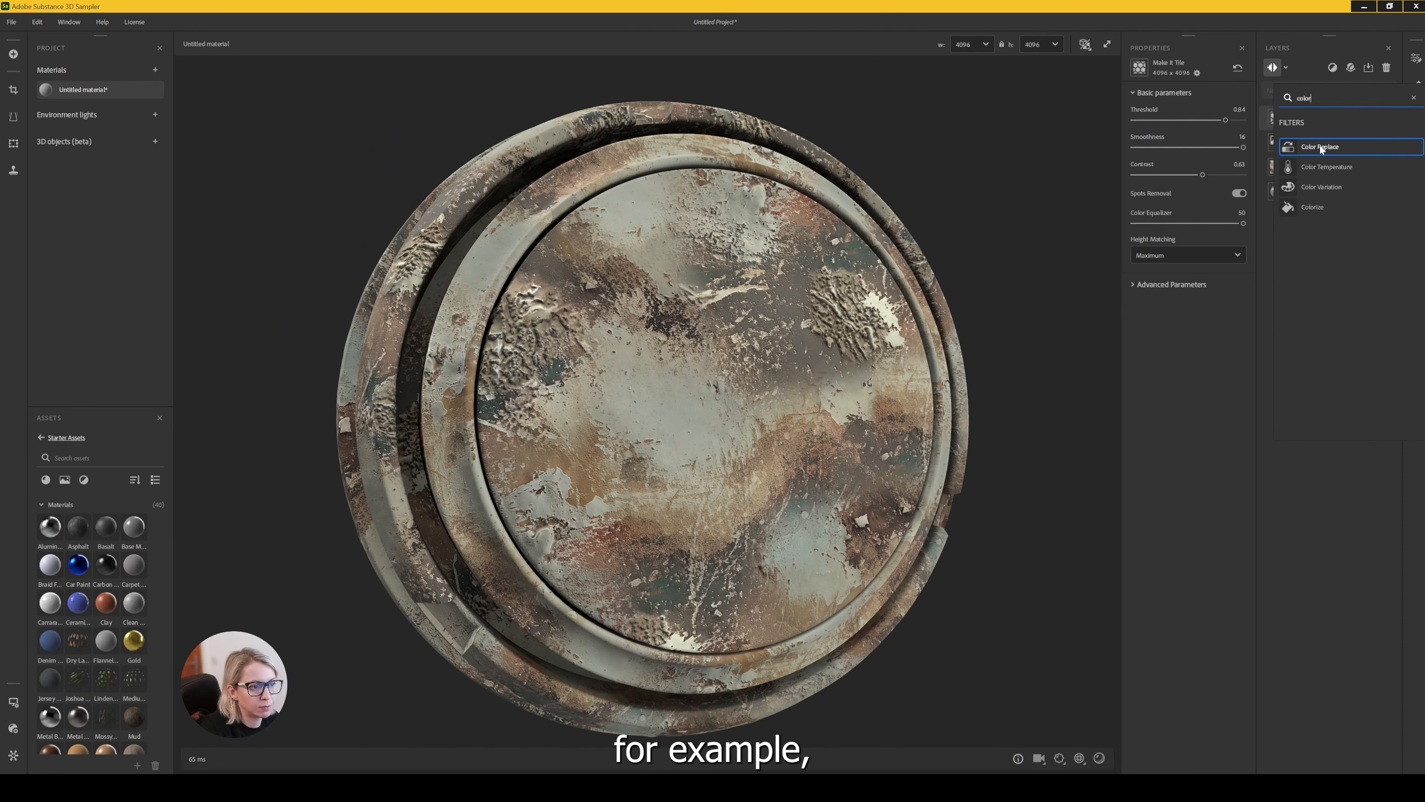
pyautogui.click(1319, 145)
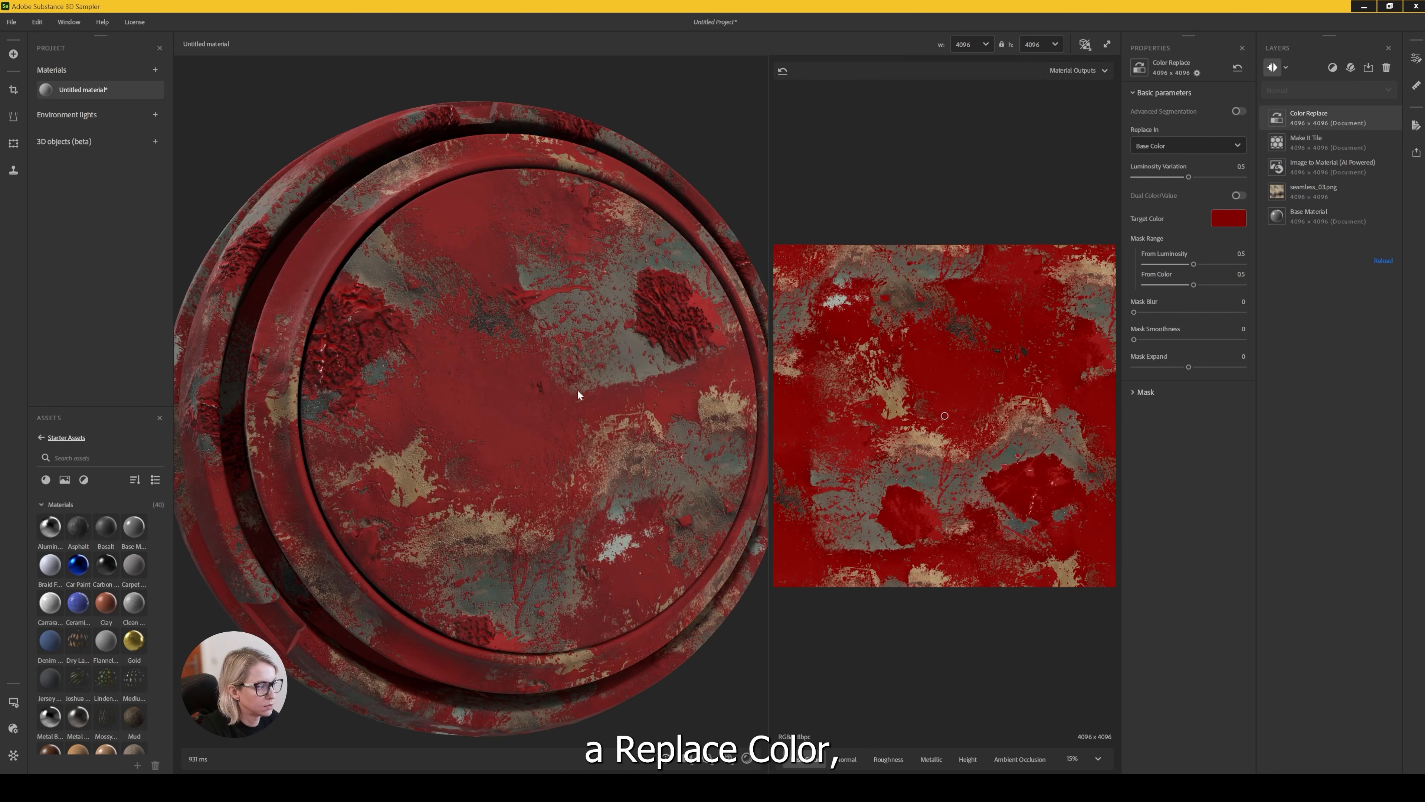
pyautogui.moveTo(507, 379); pyautogui.dragTo(516, 379)
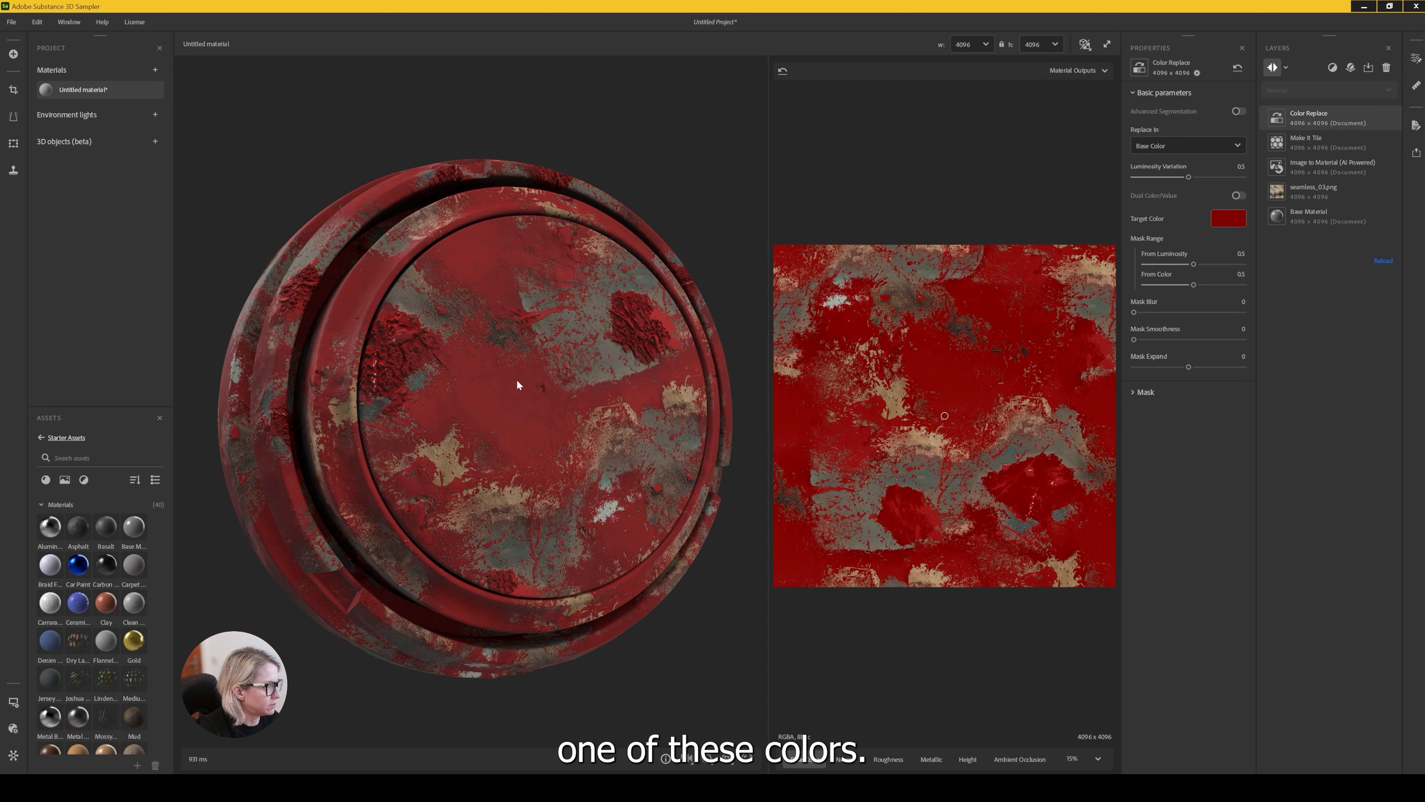
pyautogui.click(1192, 145)
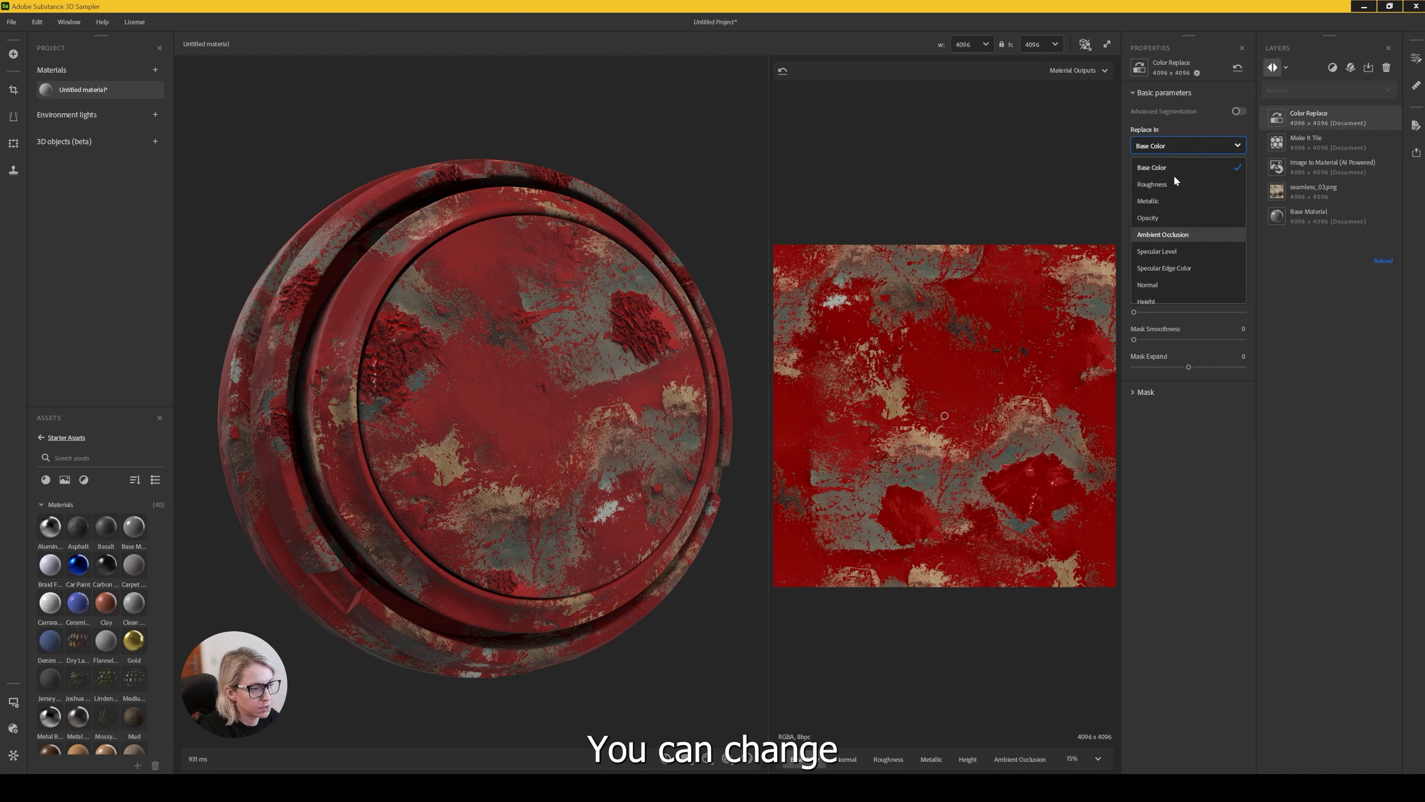
pyautogui.click(1174, 145)
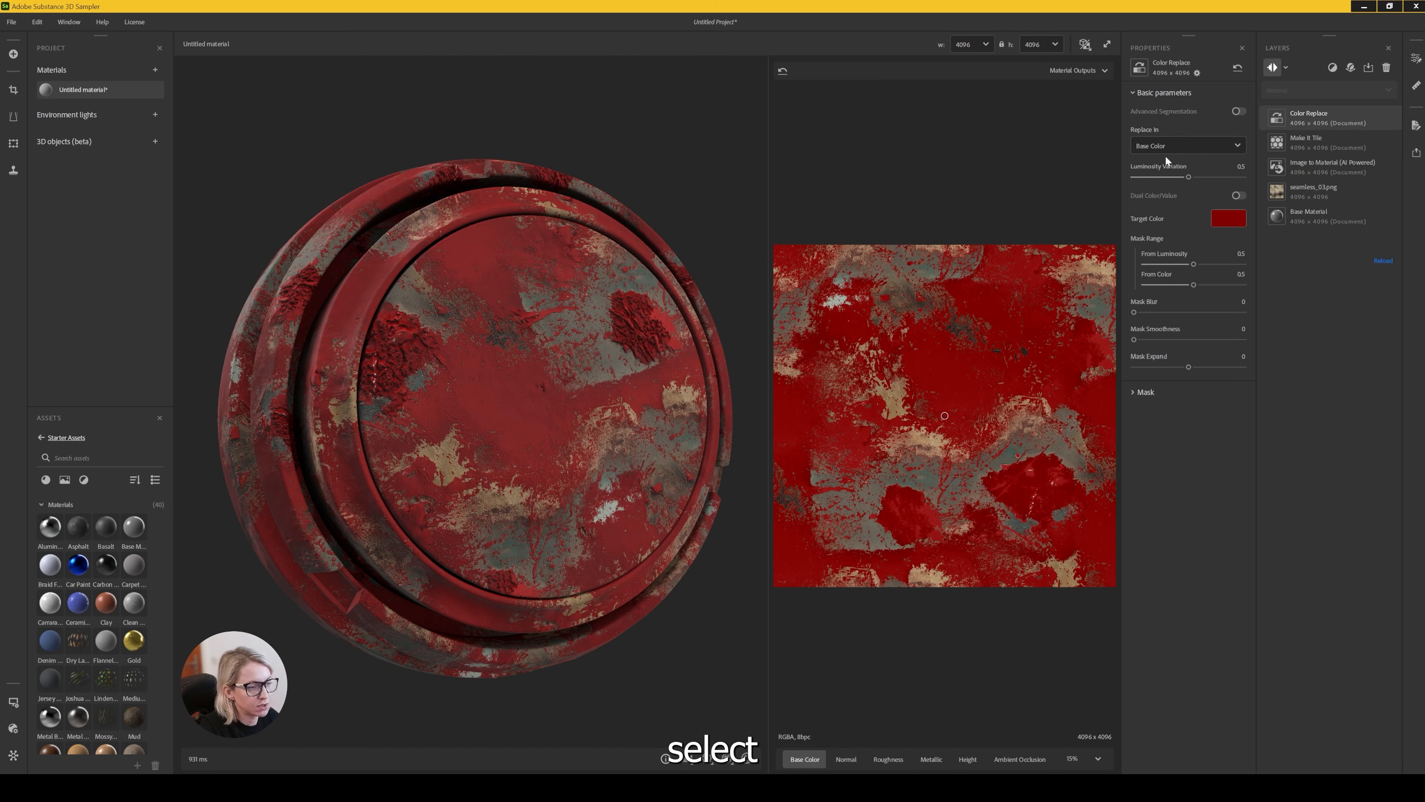
# Keep Base Color as the Color Replace channel, set the target color to a light blue, and inspect it on the preview sphere
pyautogui.click(1167, 145)
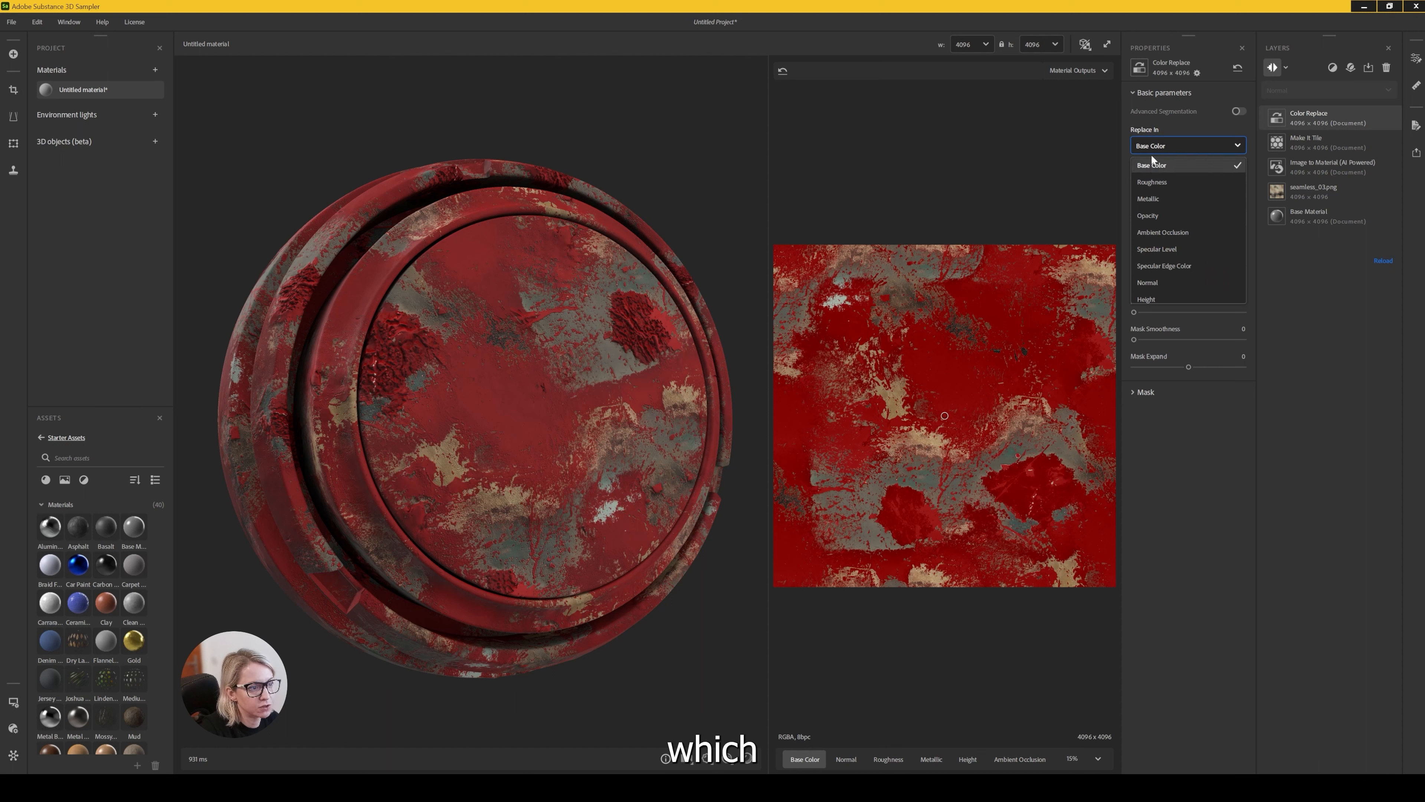
pyautogui.click(1157, 145)
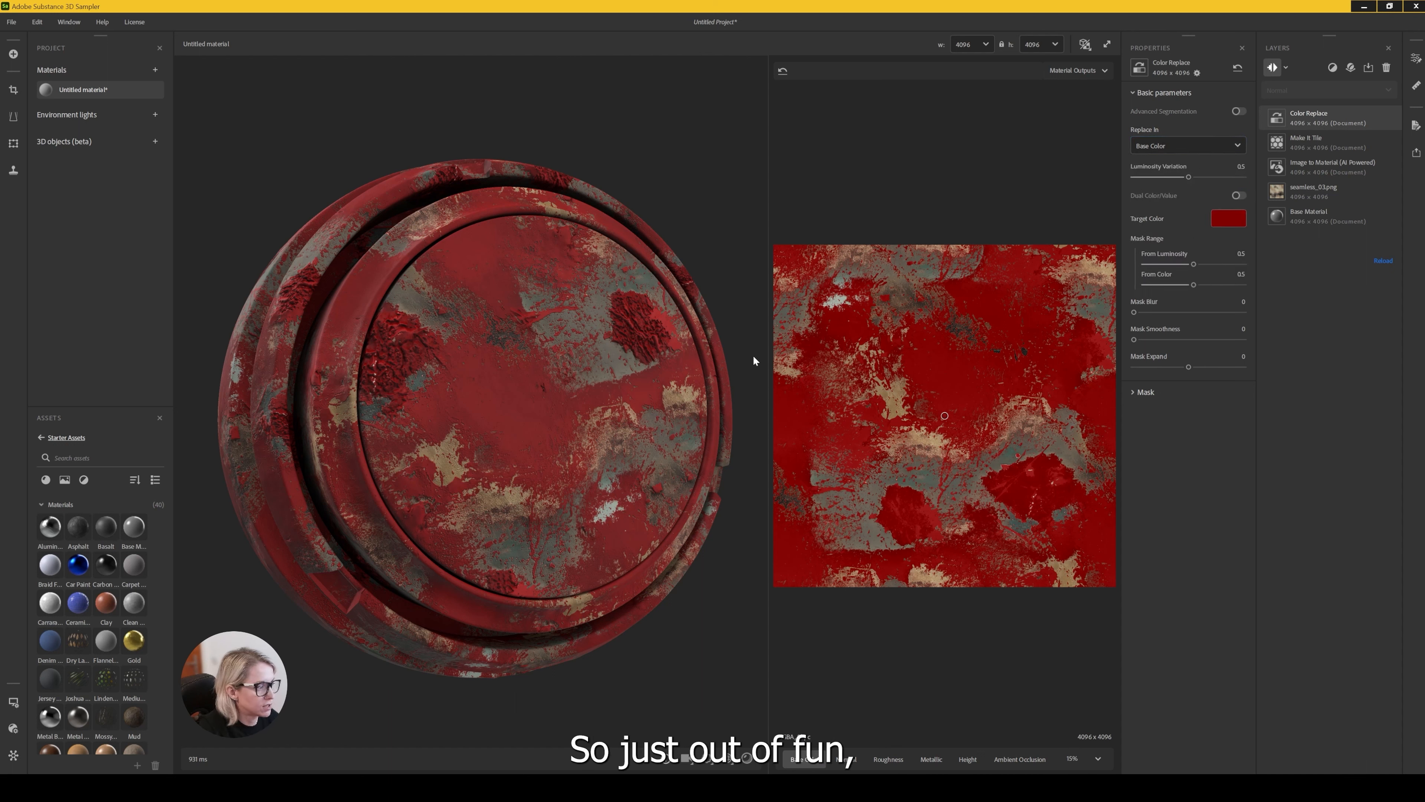
pyautogui.click(1228, 218)
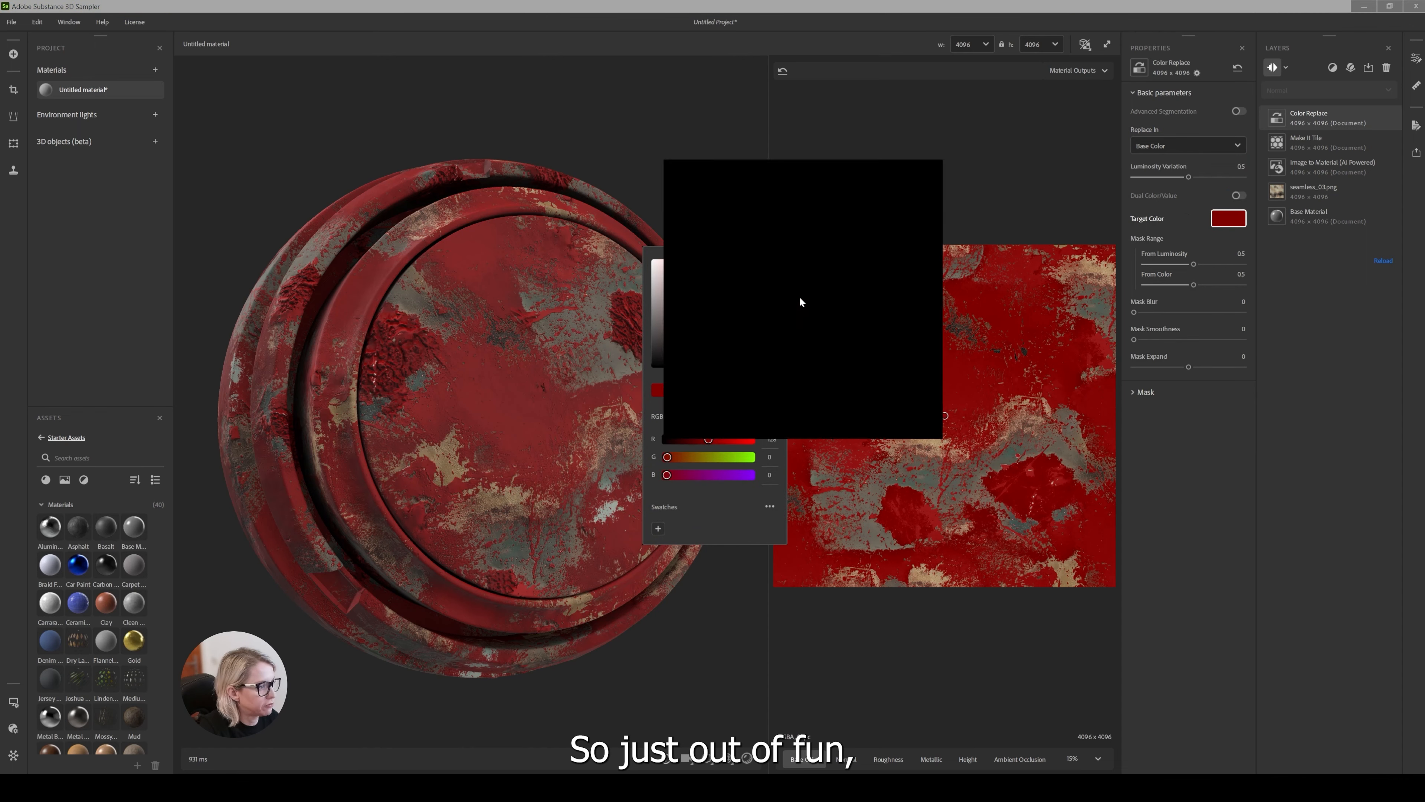
pyautogui.click(774, 306)
pyautogui.moveTo(776, 310); pyautogui.dragTo(677, 293)
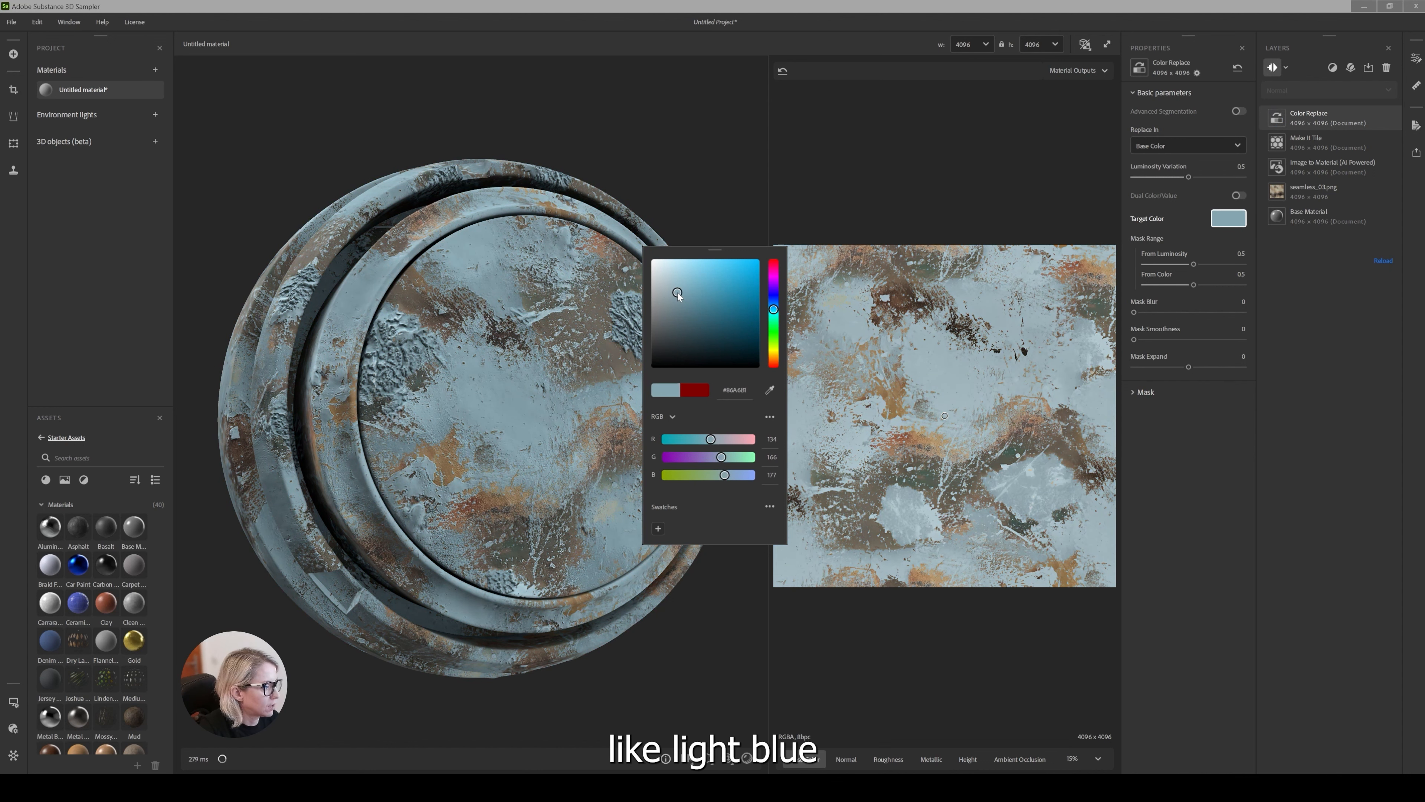
pyautogui.click(947, 297)
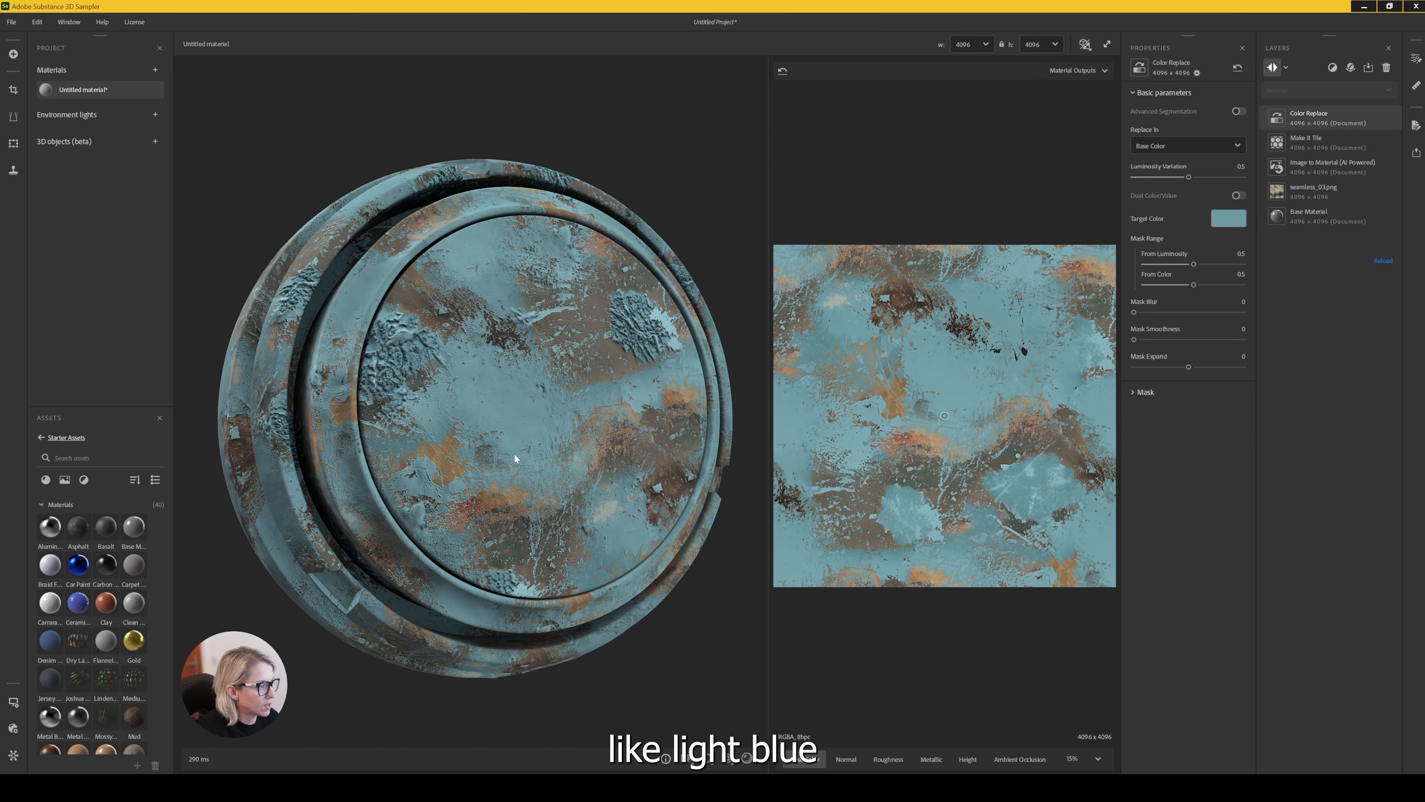
pyautogui.moveTo(529, 385)
pyautogui.mouseDown()
pyautogui.moveTo(545, 371)
pyautogui.moveTo(598, 388)
pyautogui.moveTo(558, 447)
pyautogui.moveTo(792, 266)
pyautogui.moveTo(614, 390)
pyautogui.moveTo(518, 407)
pyautogui.moveTo(528, 391)
pyautogui.mouseUp()
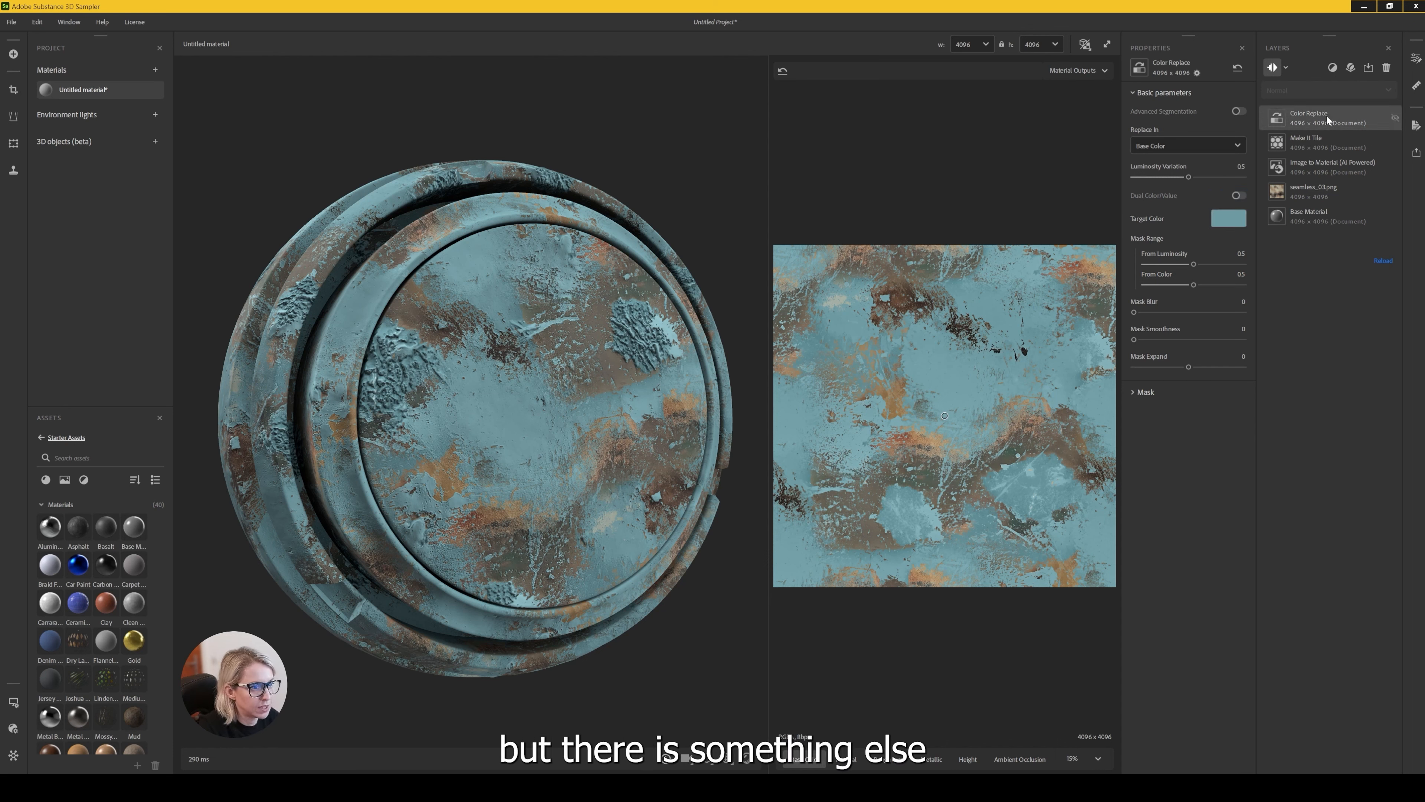
# Delete the Color Replace layer and add a Color Variation filter above Make It Tile with a Color Count of 5
pyautogui.press('Delete')
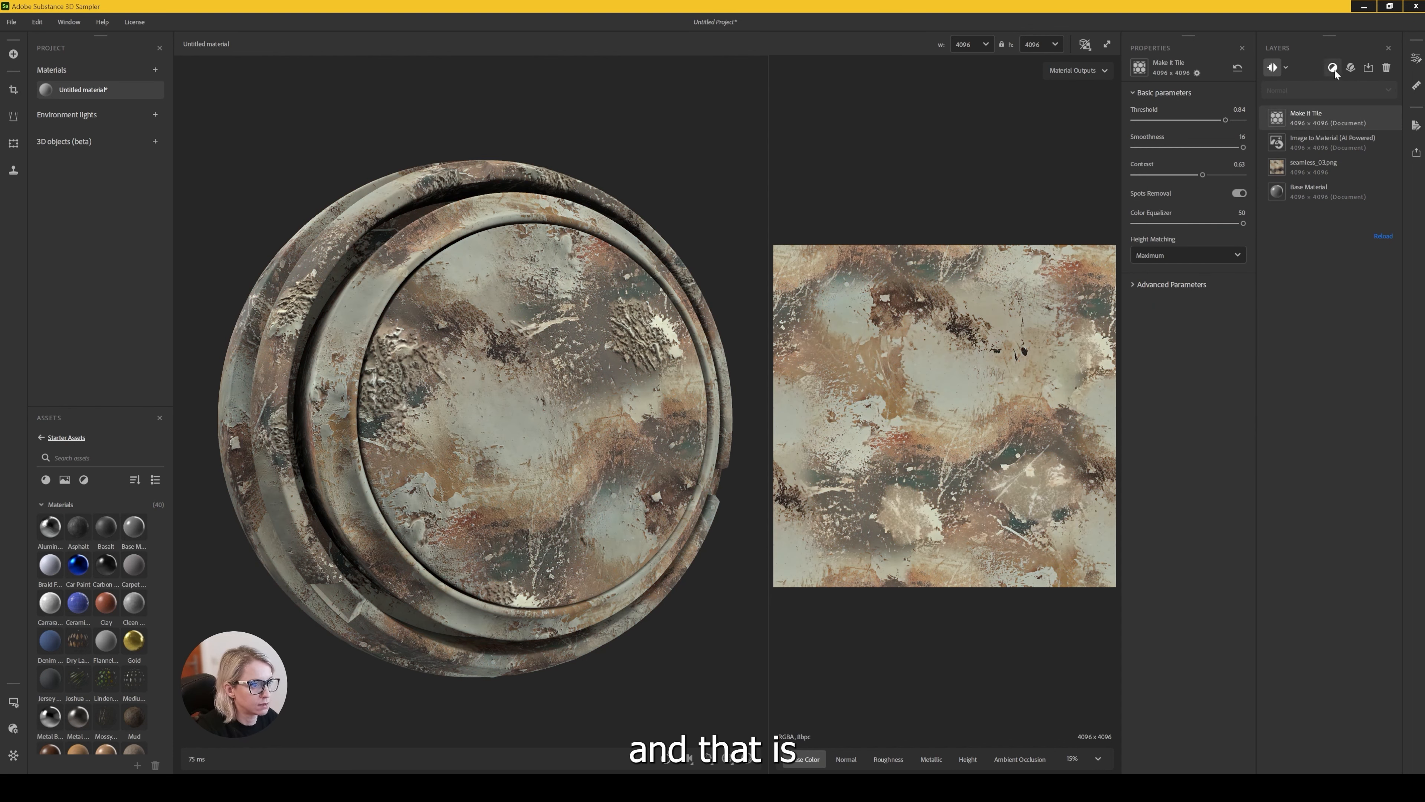
pyautogui.click(1333, 68)
pyautogui.write('color')
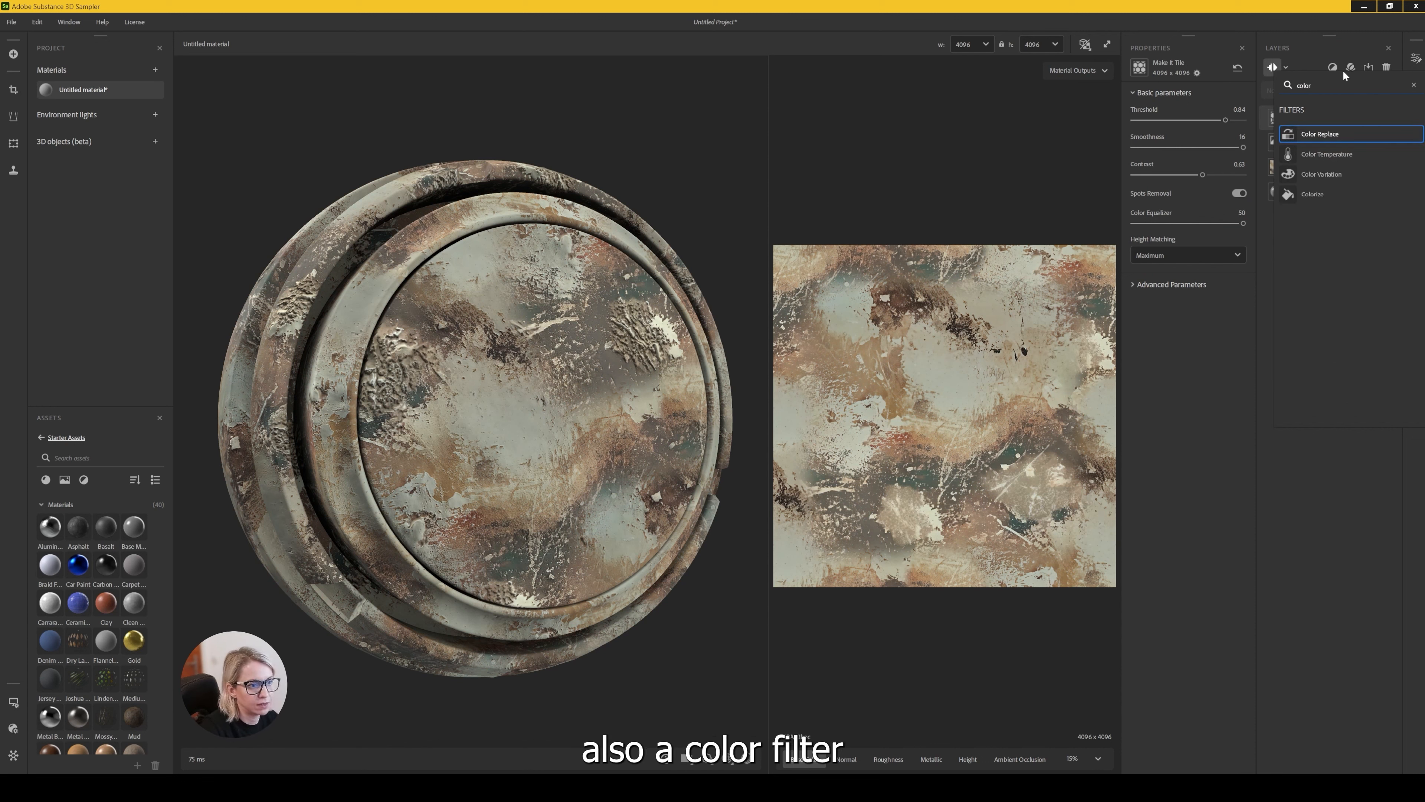
pyautogui.click(1322, 174)
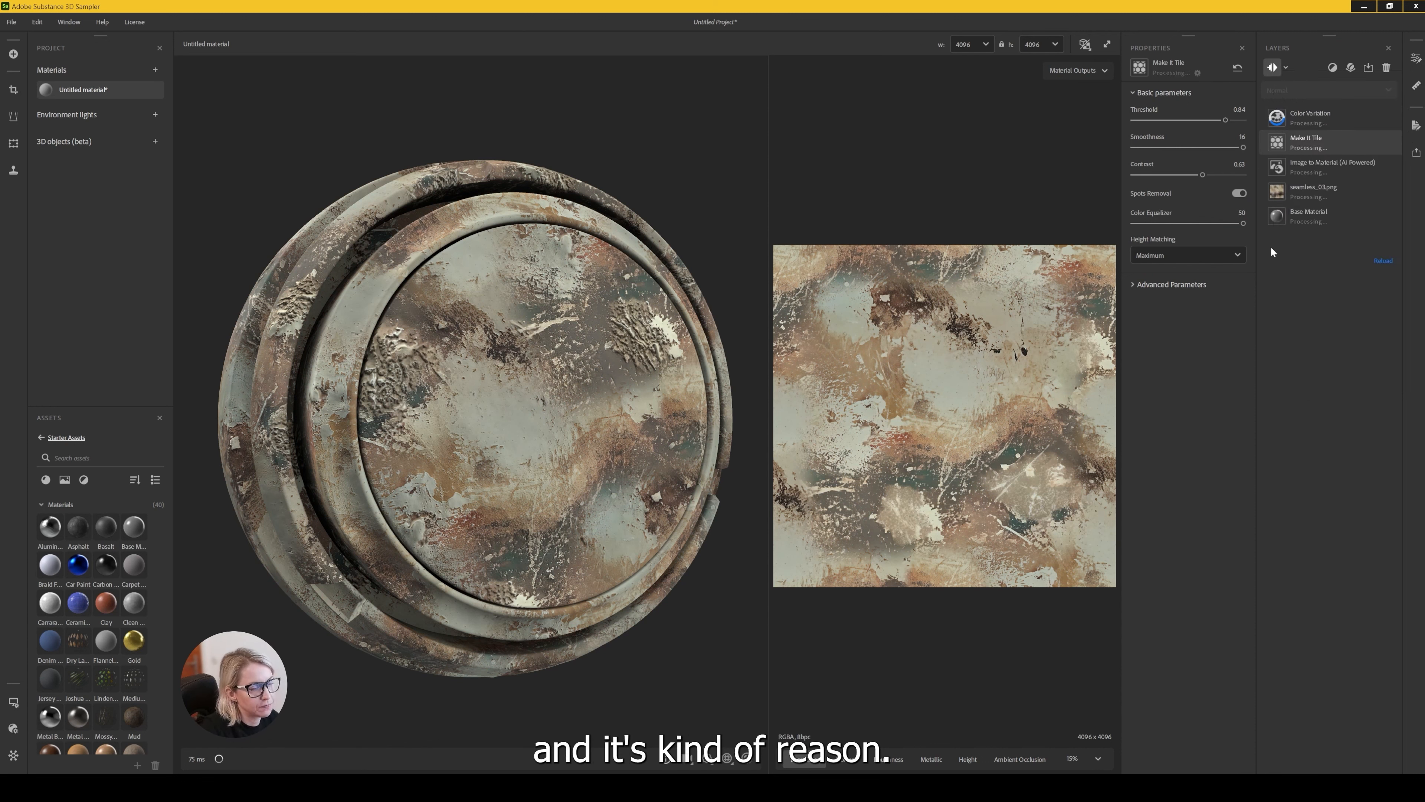
pyautogui.moveTo(1146, 177); pyautogui.dragTo(1181, 176)
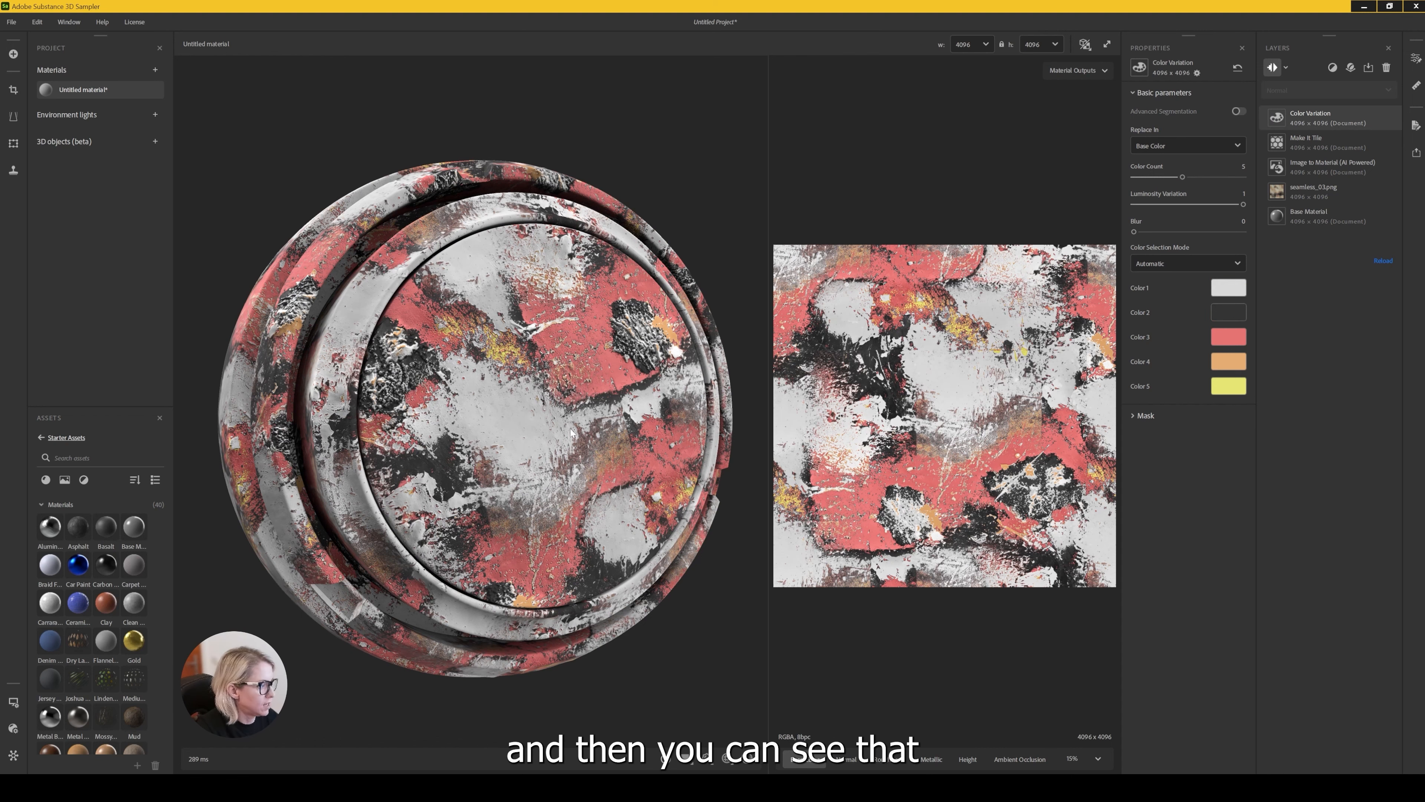
pyautogui.moveTo(561, 435)
pyautogui.mouseDown()
pyautogui.moveTo(631, 424)
pyautogui.moveTo(579, 430)
pyautogui.mouseUp()
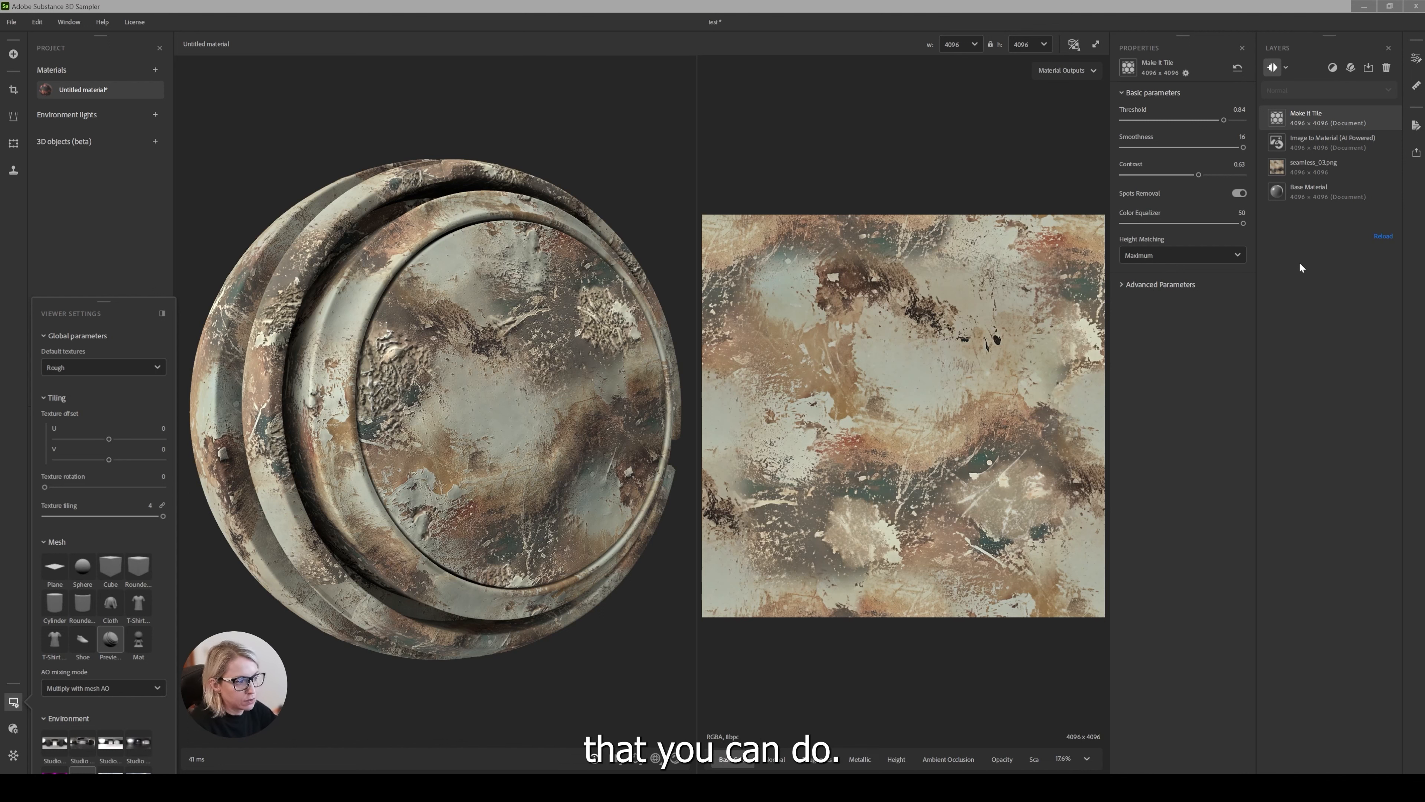
# Add a Dirt filter above Make It Tile, apply its Dirt - Heavy preset, and inspect the material on the preview mesh
pyautogui.click(1333, 68)
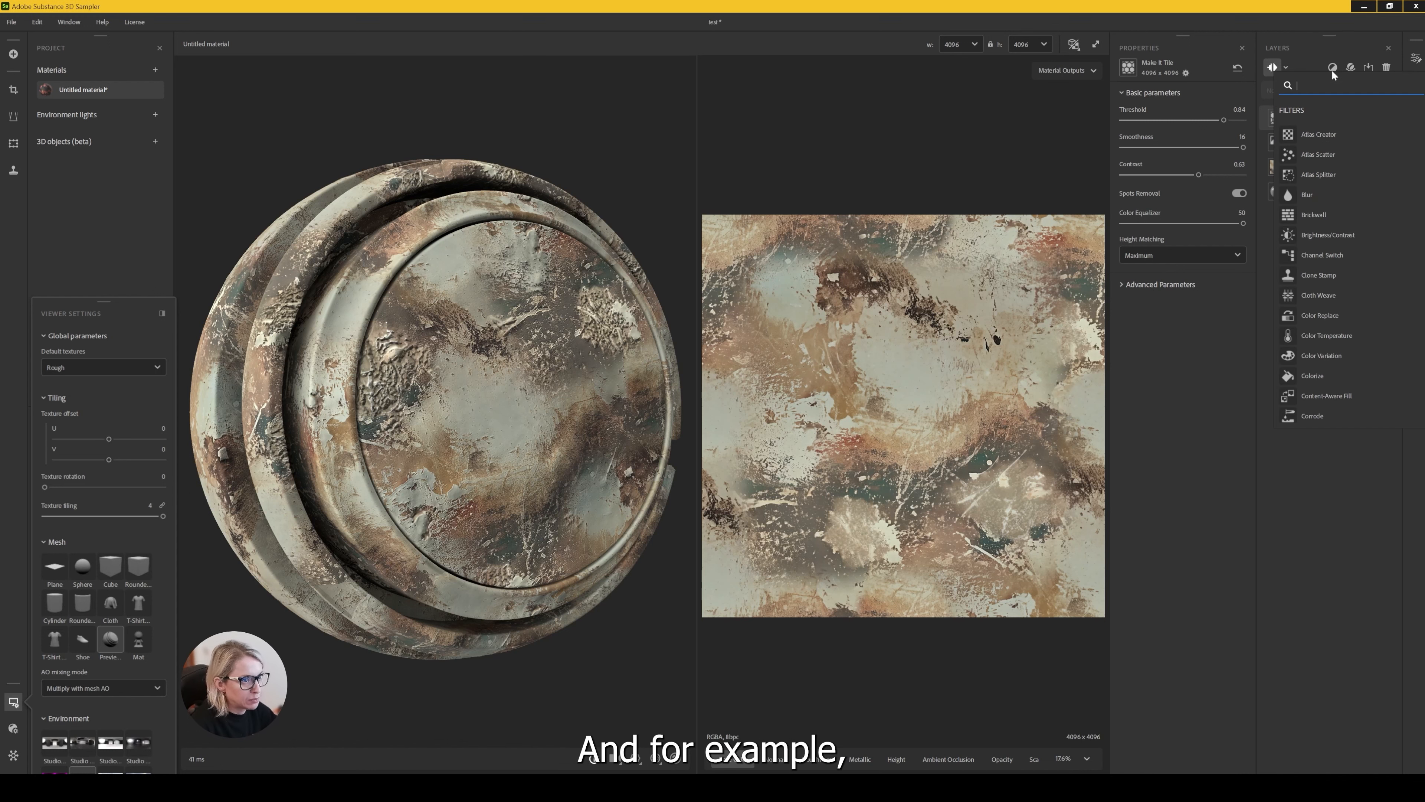
pyautogui.write('dirt')
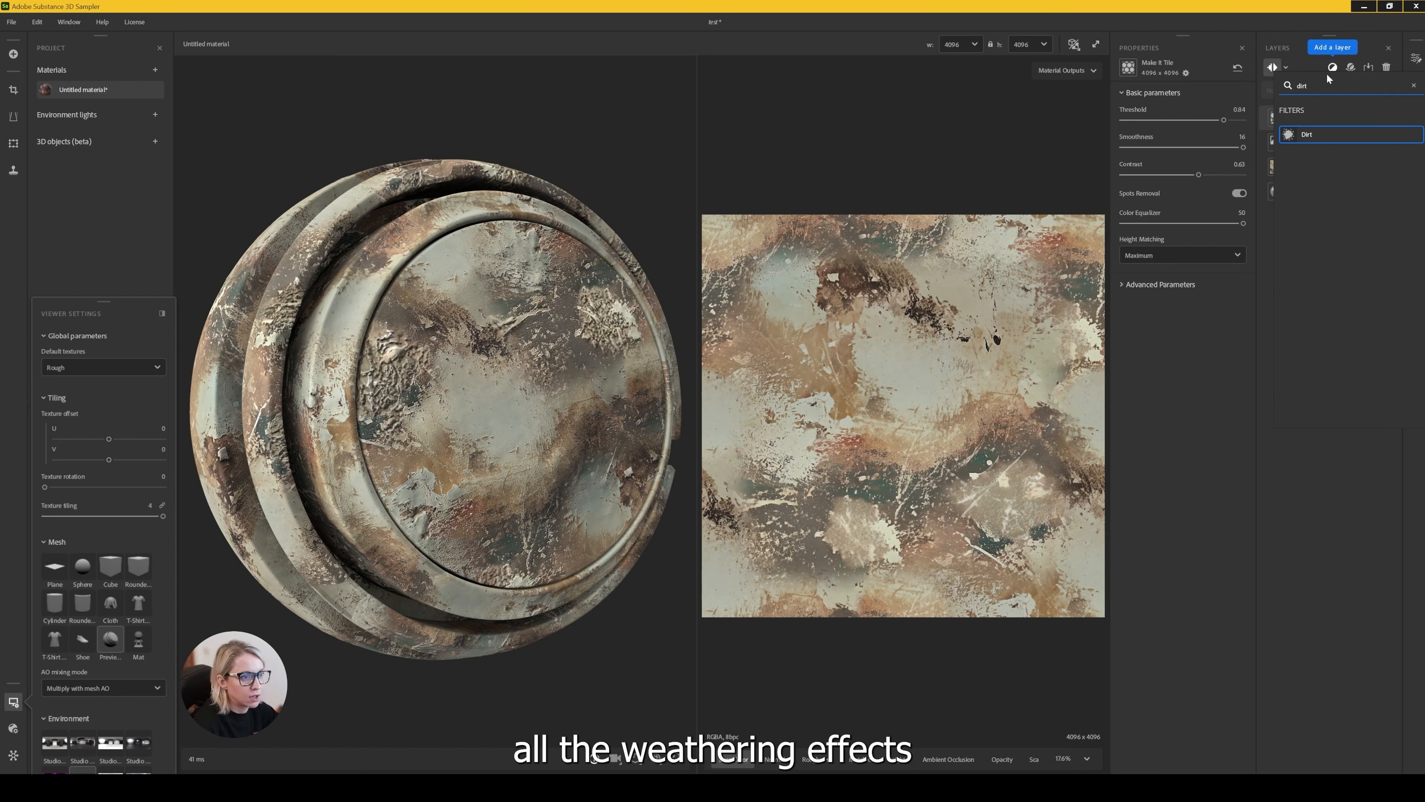
pyautogui.click(1317, 137)
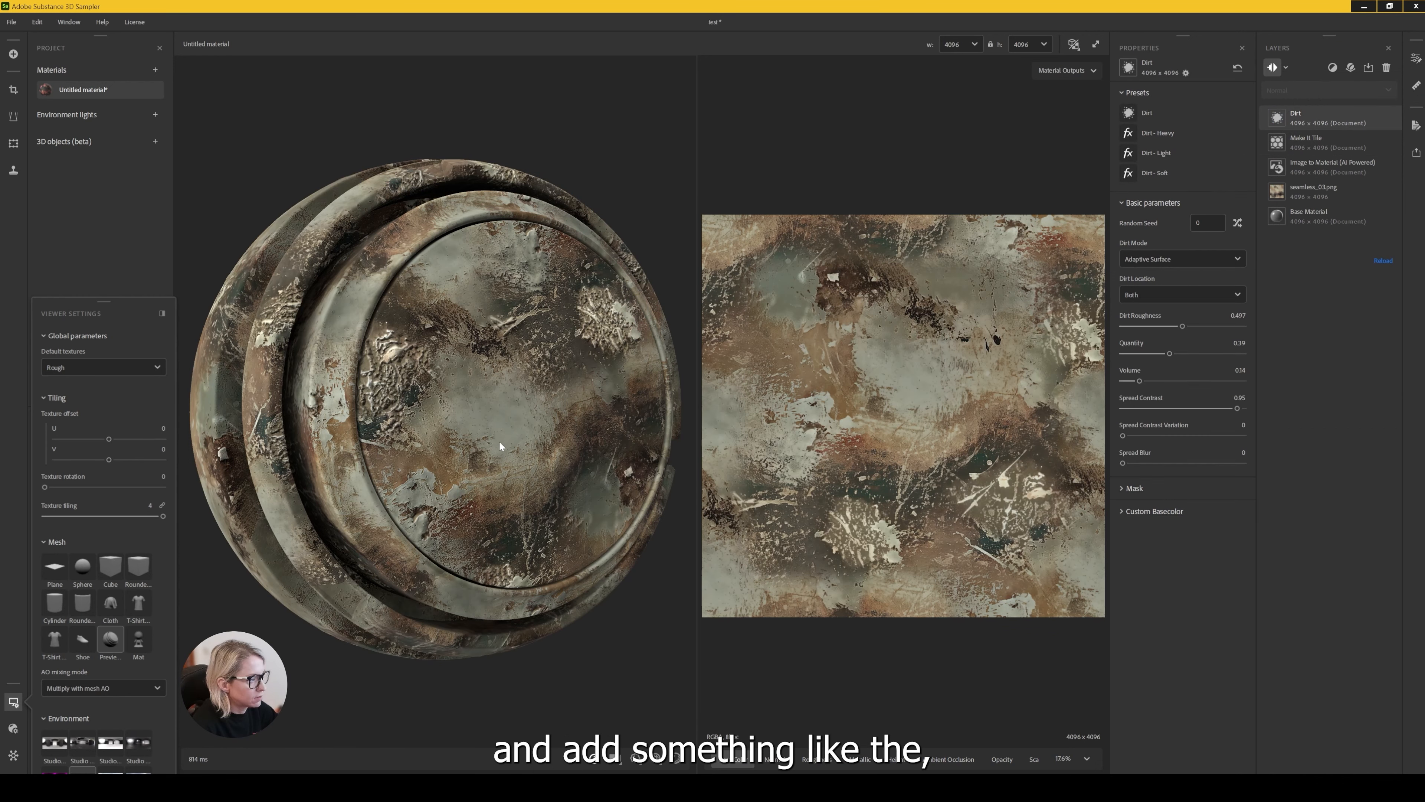
pyautogui.moveTo(526, 403); pyautogui.dragTo(510, 370)
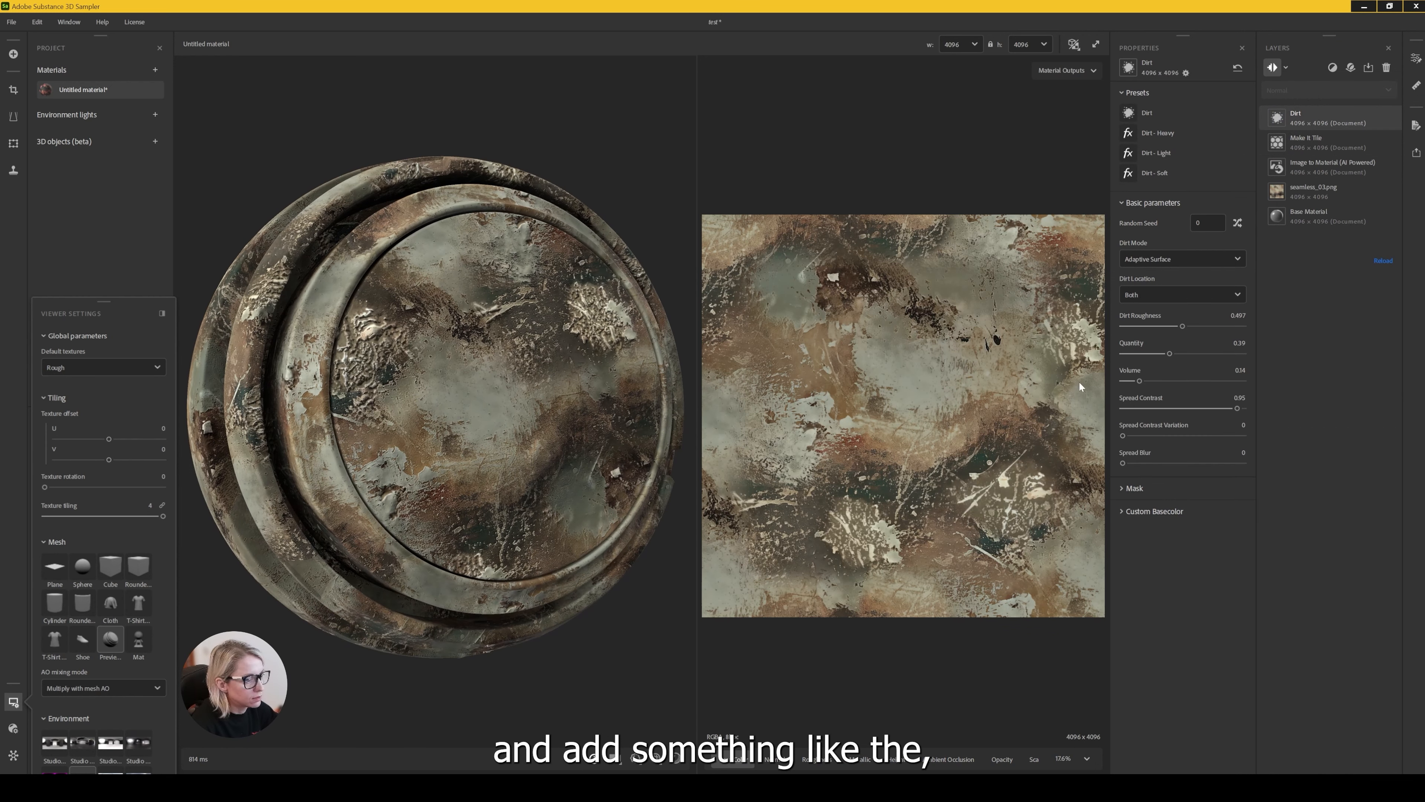
pyautogui.click(1168, 136)
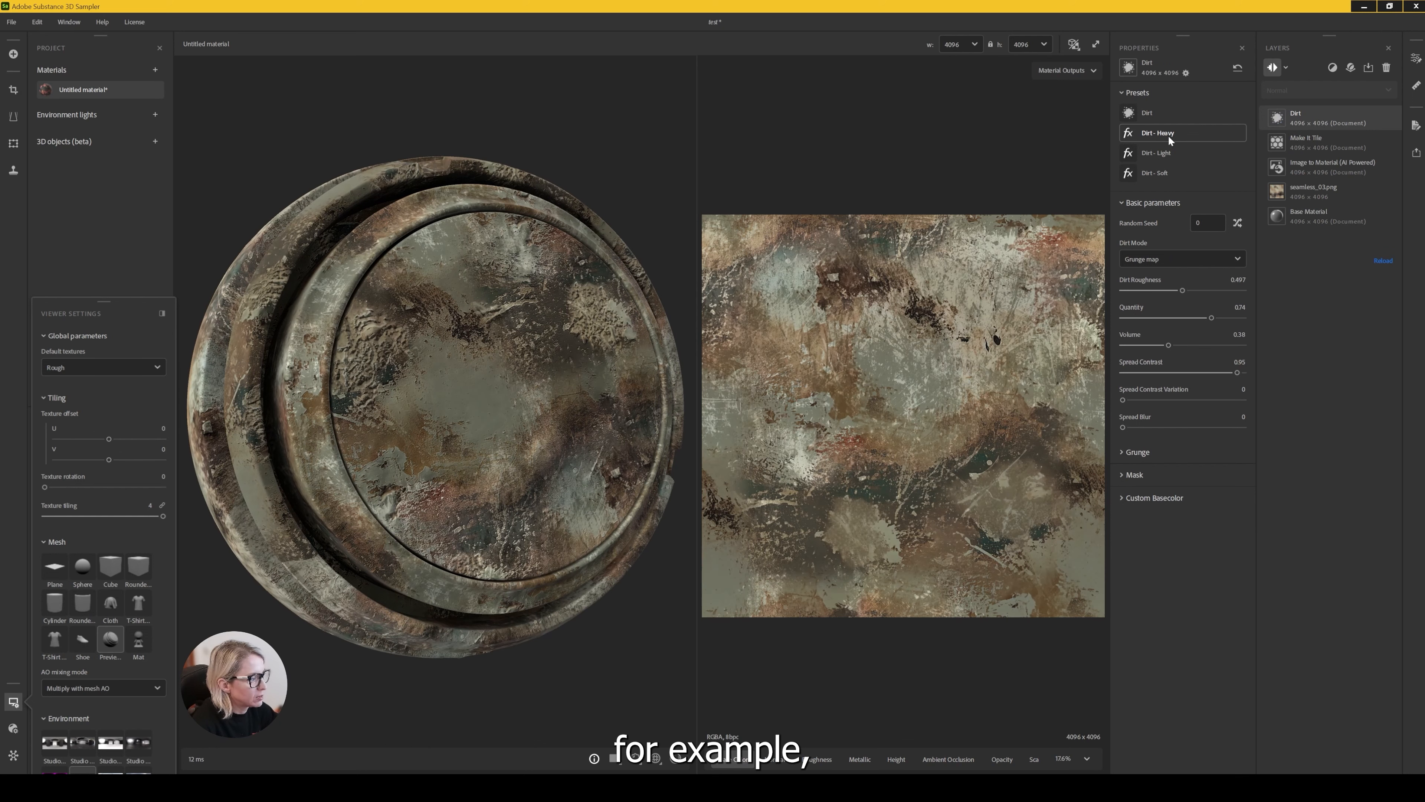
pyautogui.moveTo(445, 471); pyautogui.dragTo(467, 449)
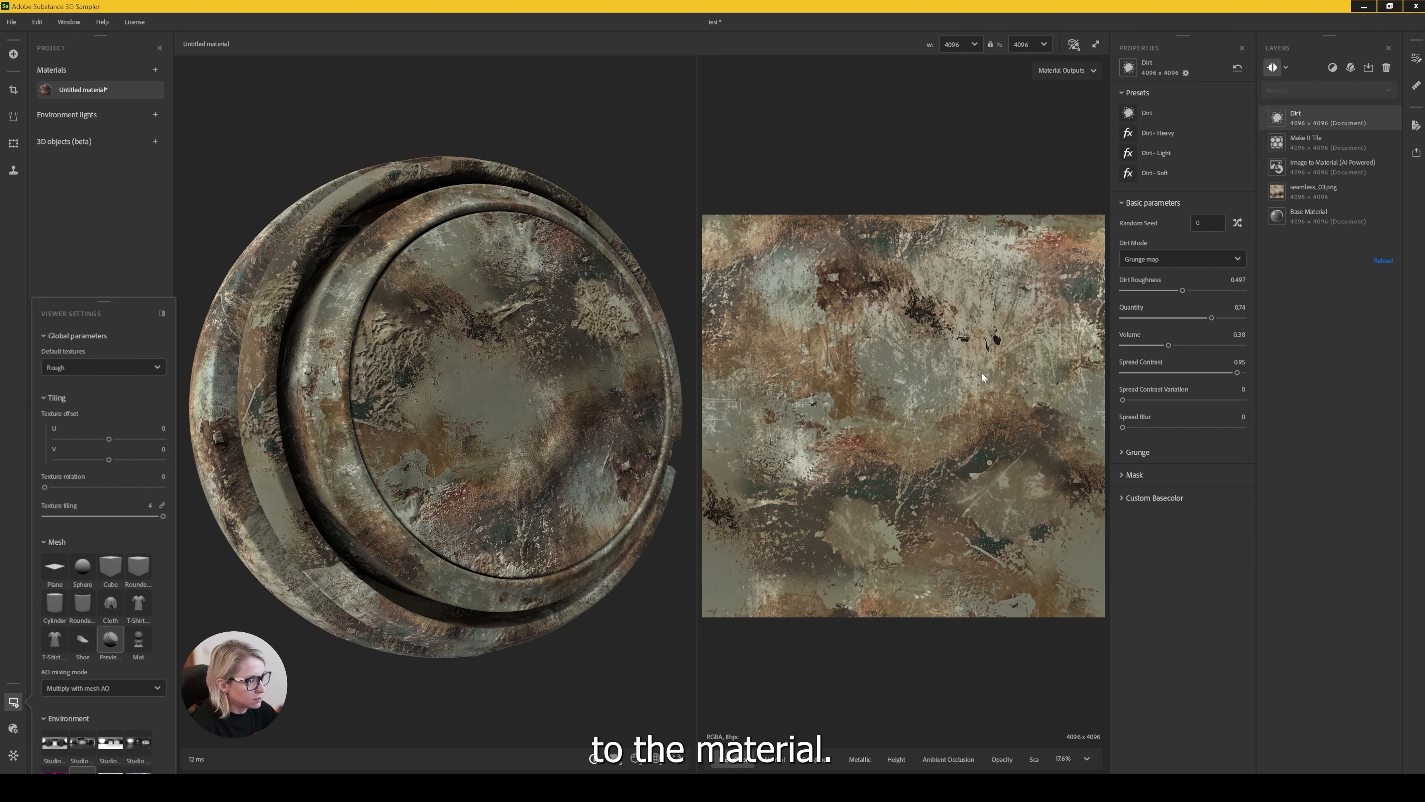
# Set the dirt Quantity to 0.28 and Volume to 0.5, reviewing its Grunge and Custom Basecolor parameters
pyautogui.moveTo(1211, 318); pyautogui.dragTo(1157, 320)
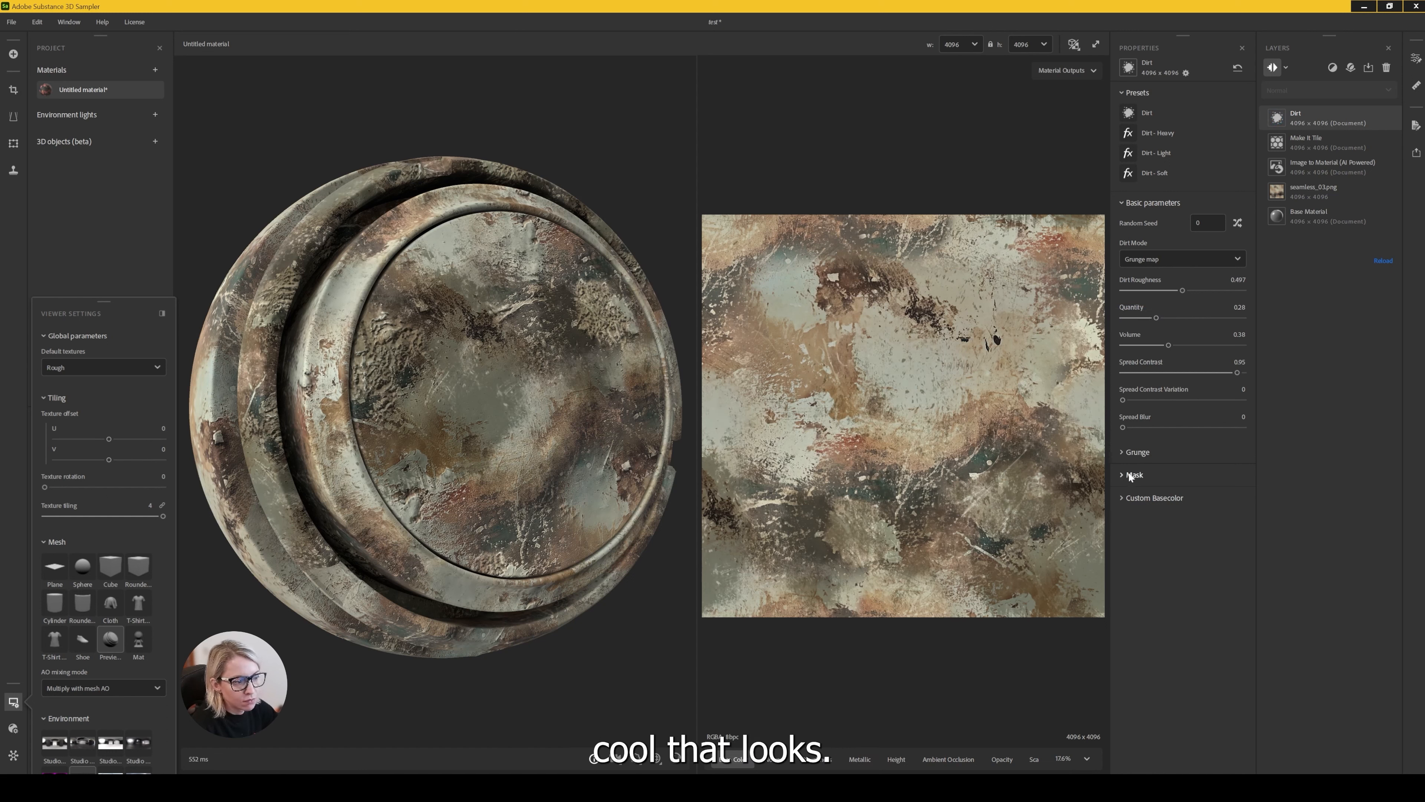
pyautogui.click(1124, 454)
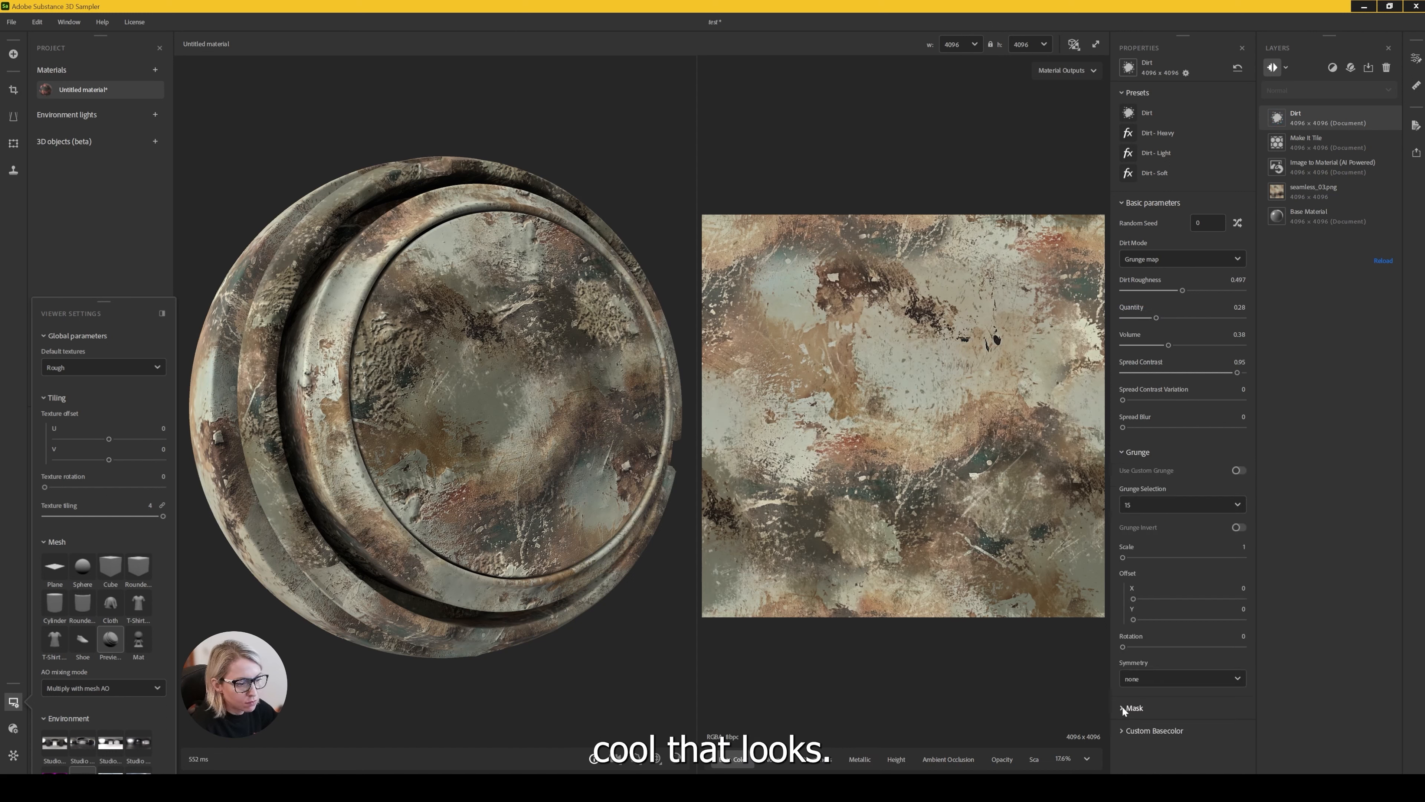
pyautogui.click(1136, 732)
pyautogui.scroll(-3, 1139, 730)
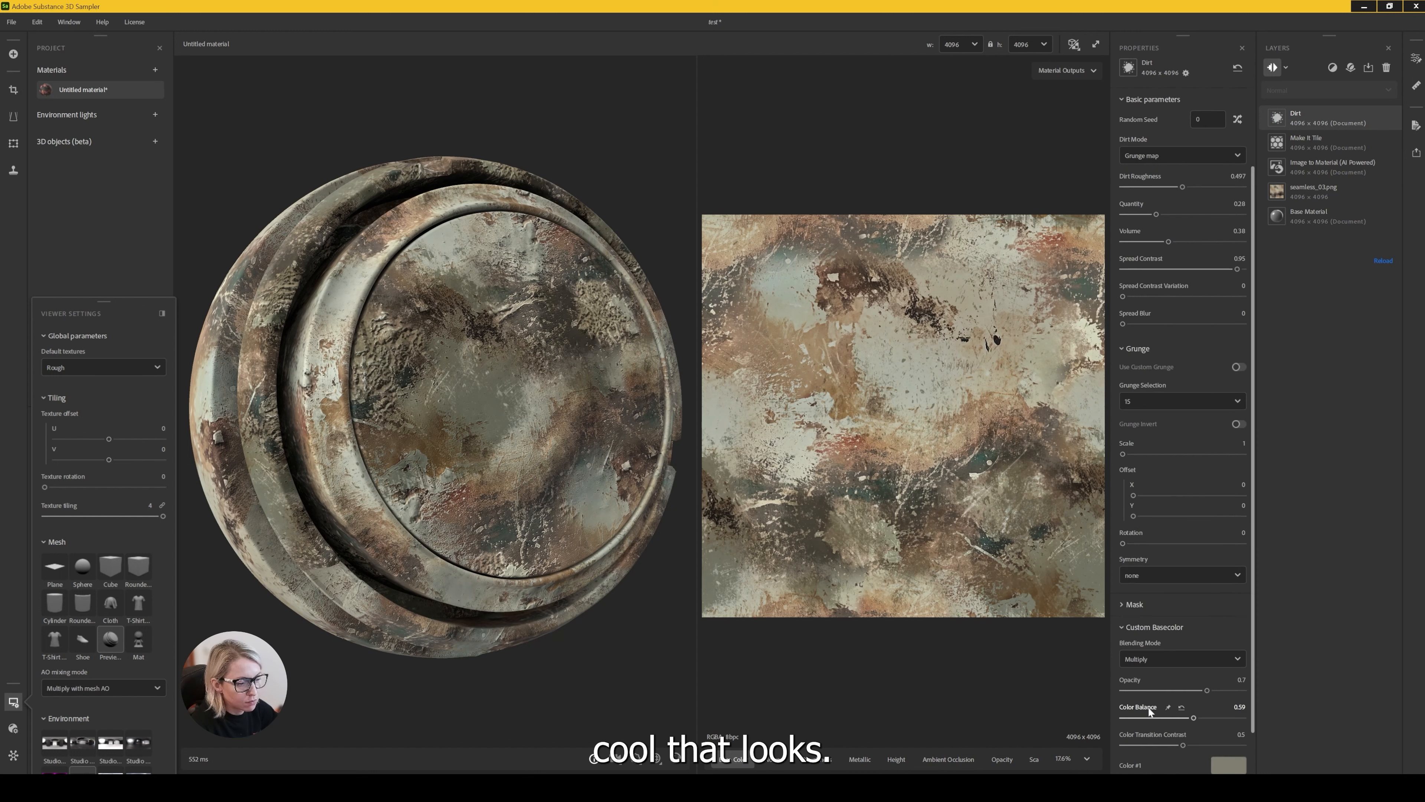
pyautogui.click(1231, 737)
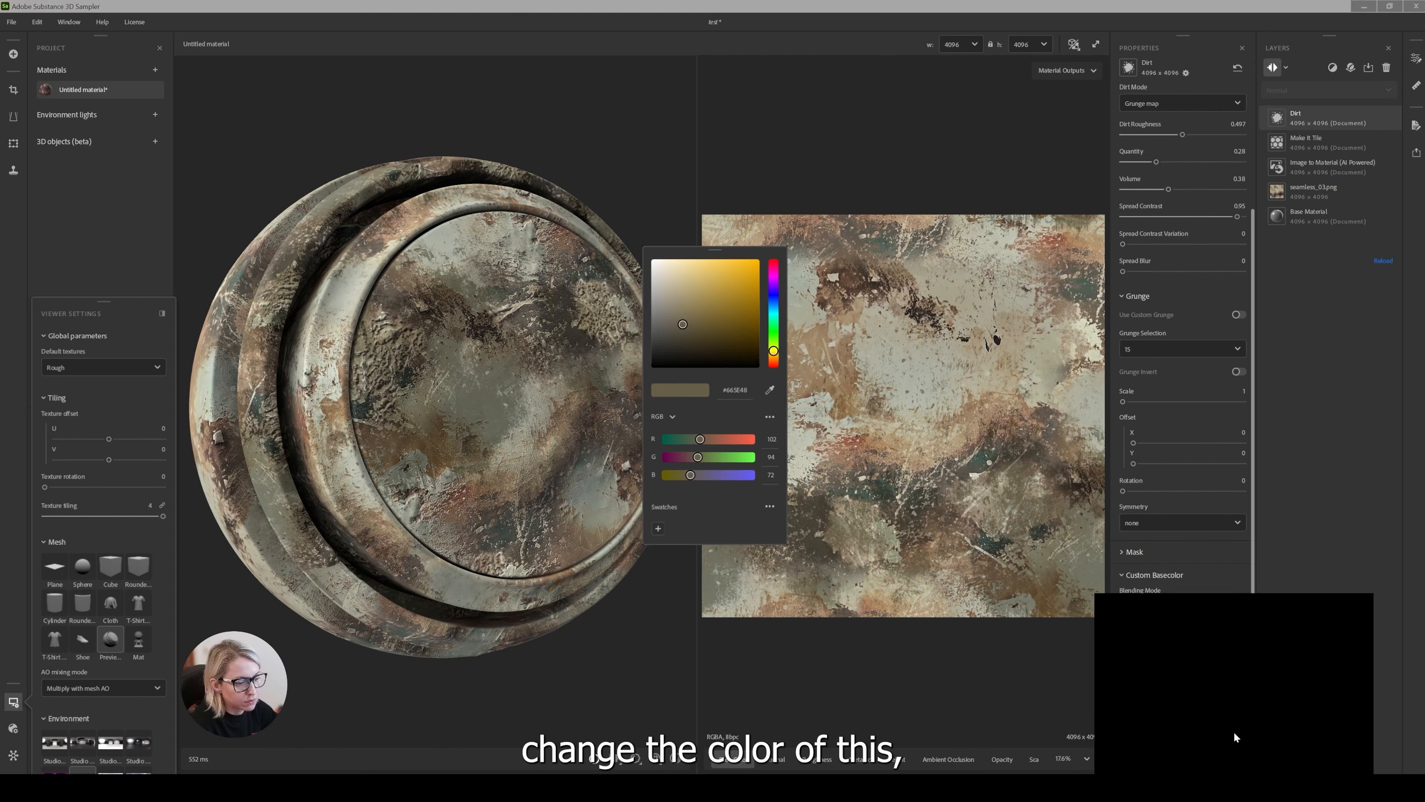
pyautogui.click(1236, 737)
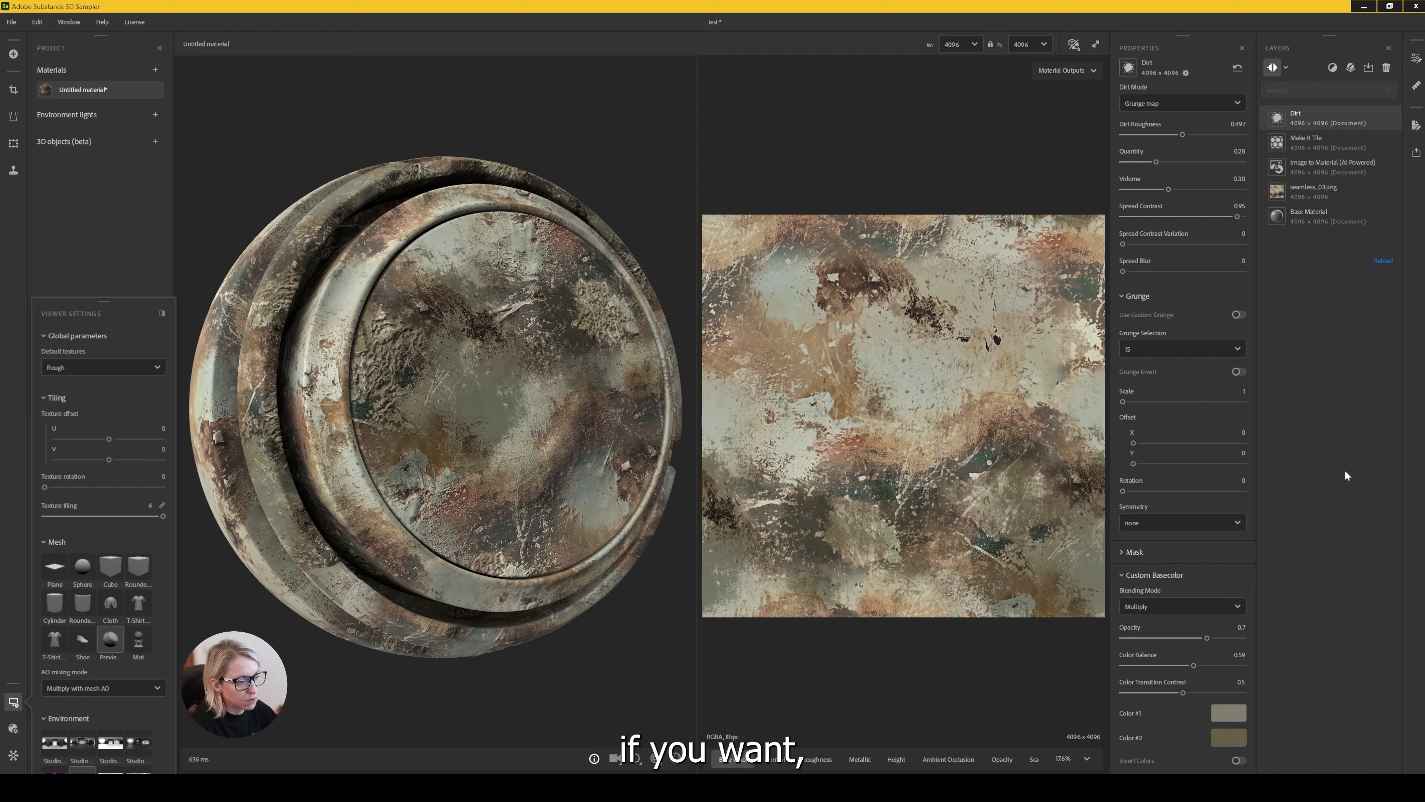
pyautogui.scroll(3, 1213, 596)
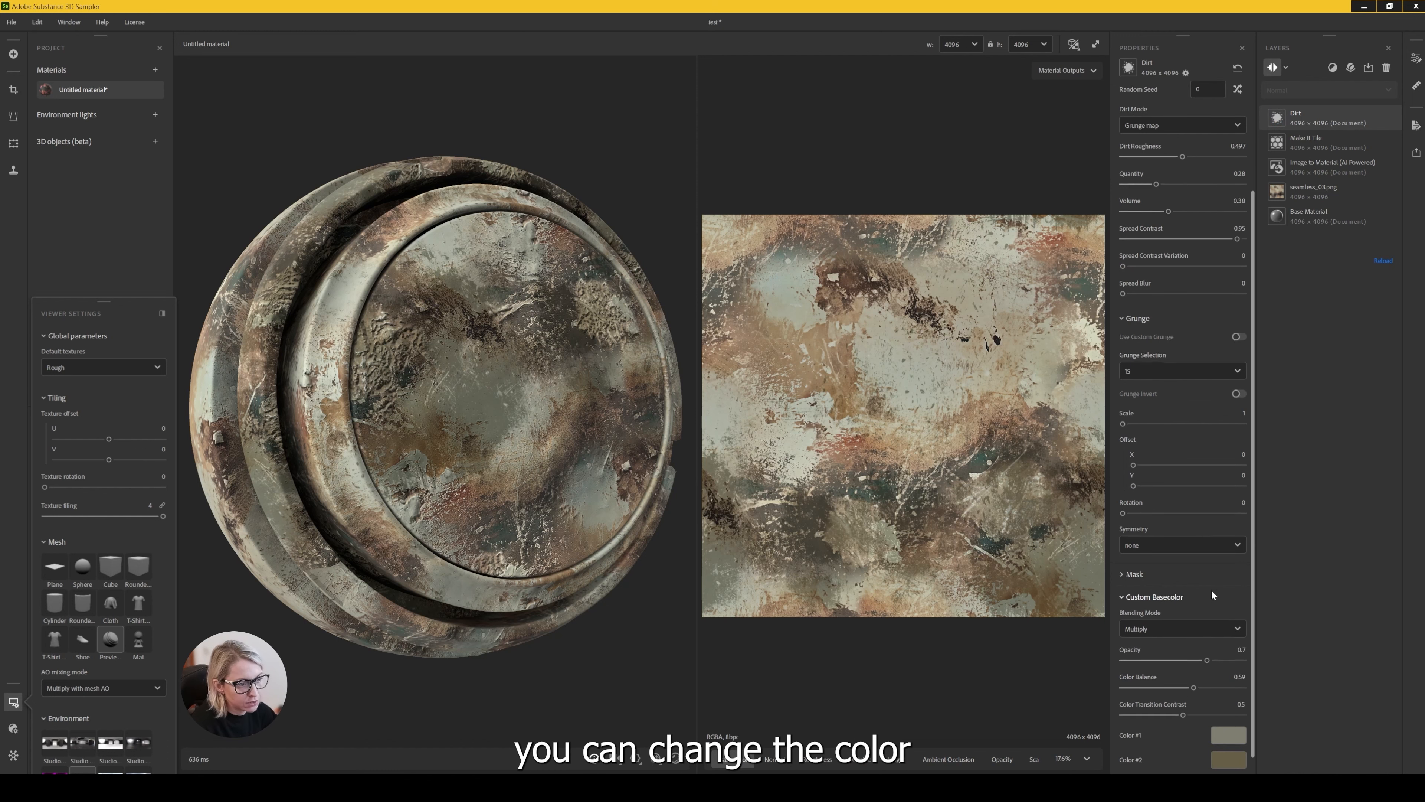
pyautogui.scroll(-3, 1210, 589)
pyautogui.scroll(3, 1209, 589)
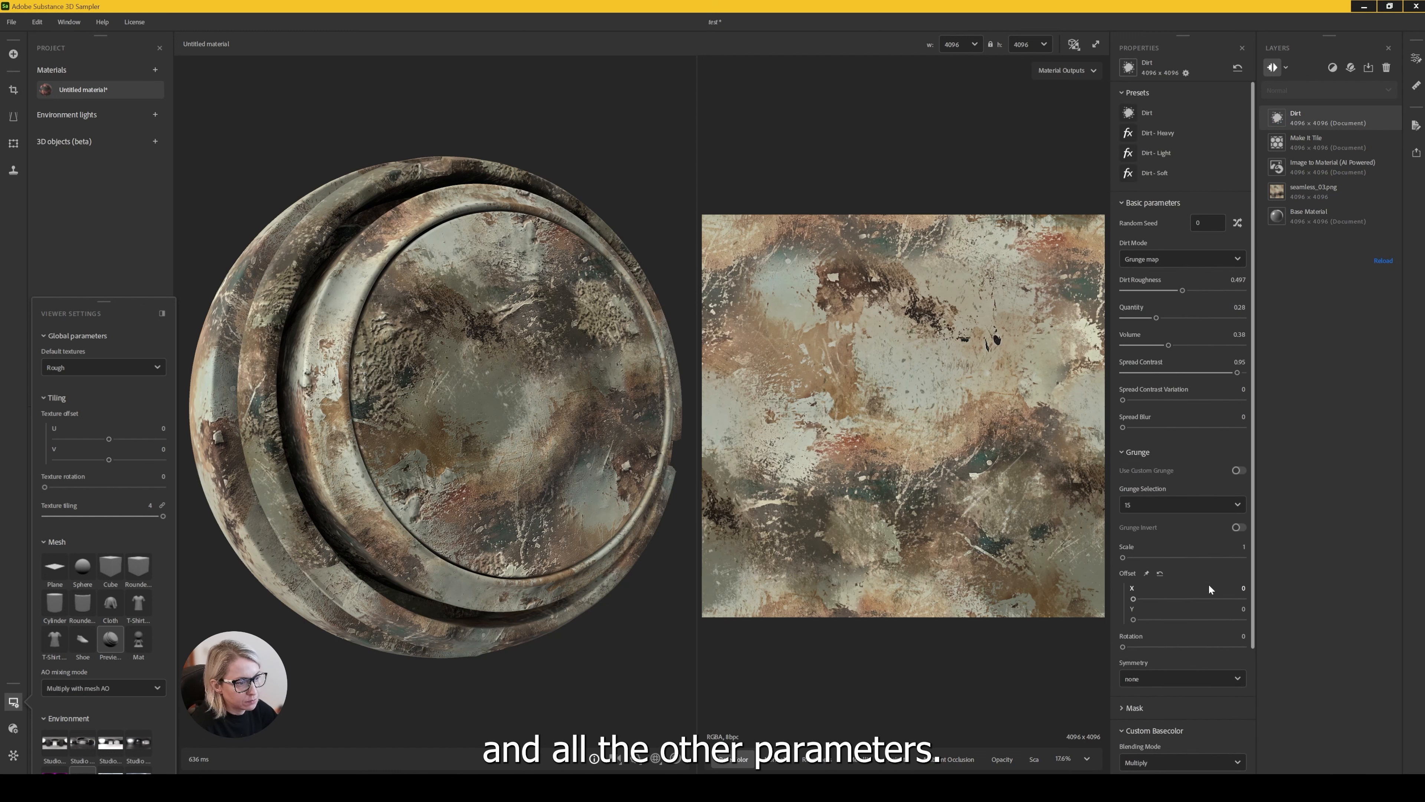
pyautogui.moveTo(1169, 346); pyautogui.dragTo(1189, 346)
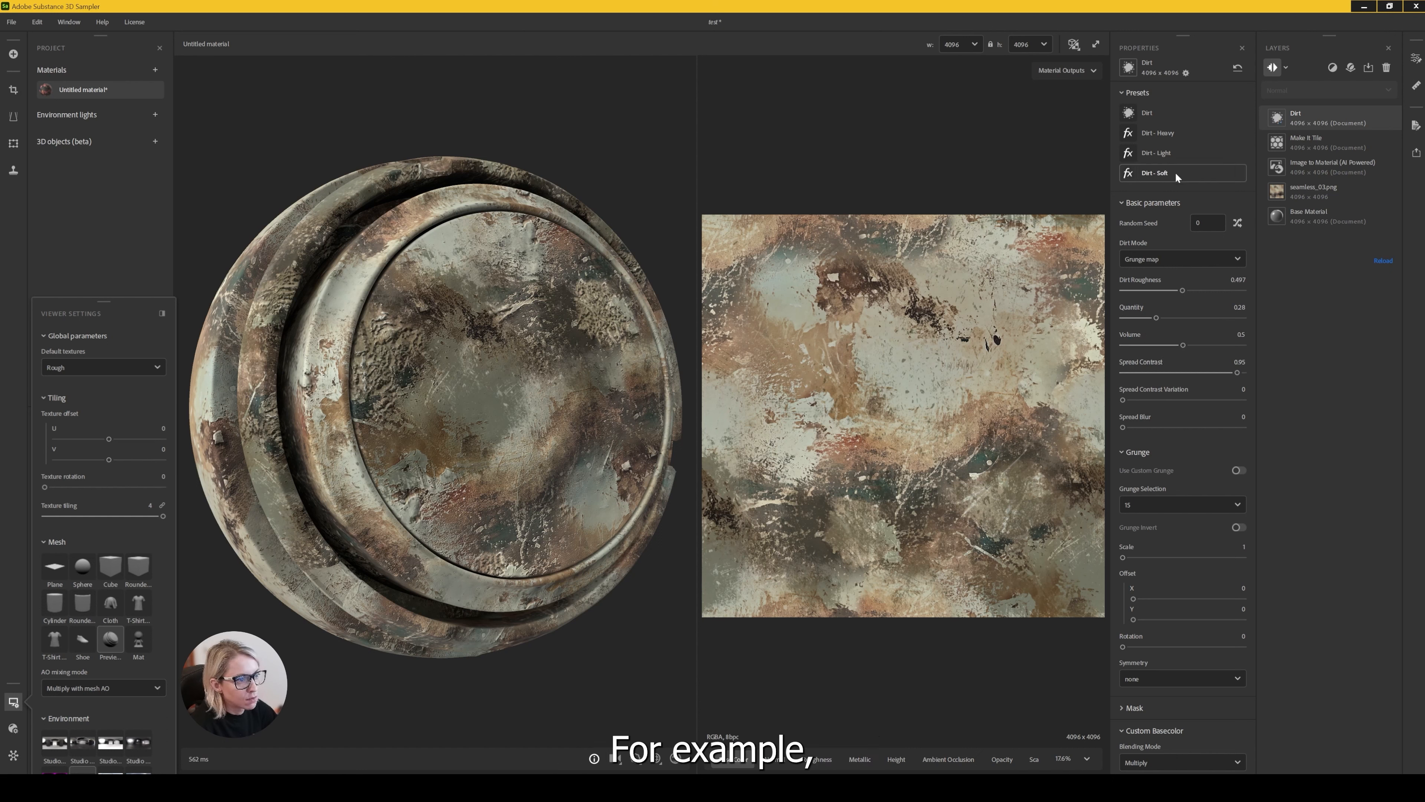
# Apply the Dirt - Soft preset and move the Dirt layer below Make It Tile in the stack
pyautogui.click(1156, 173)
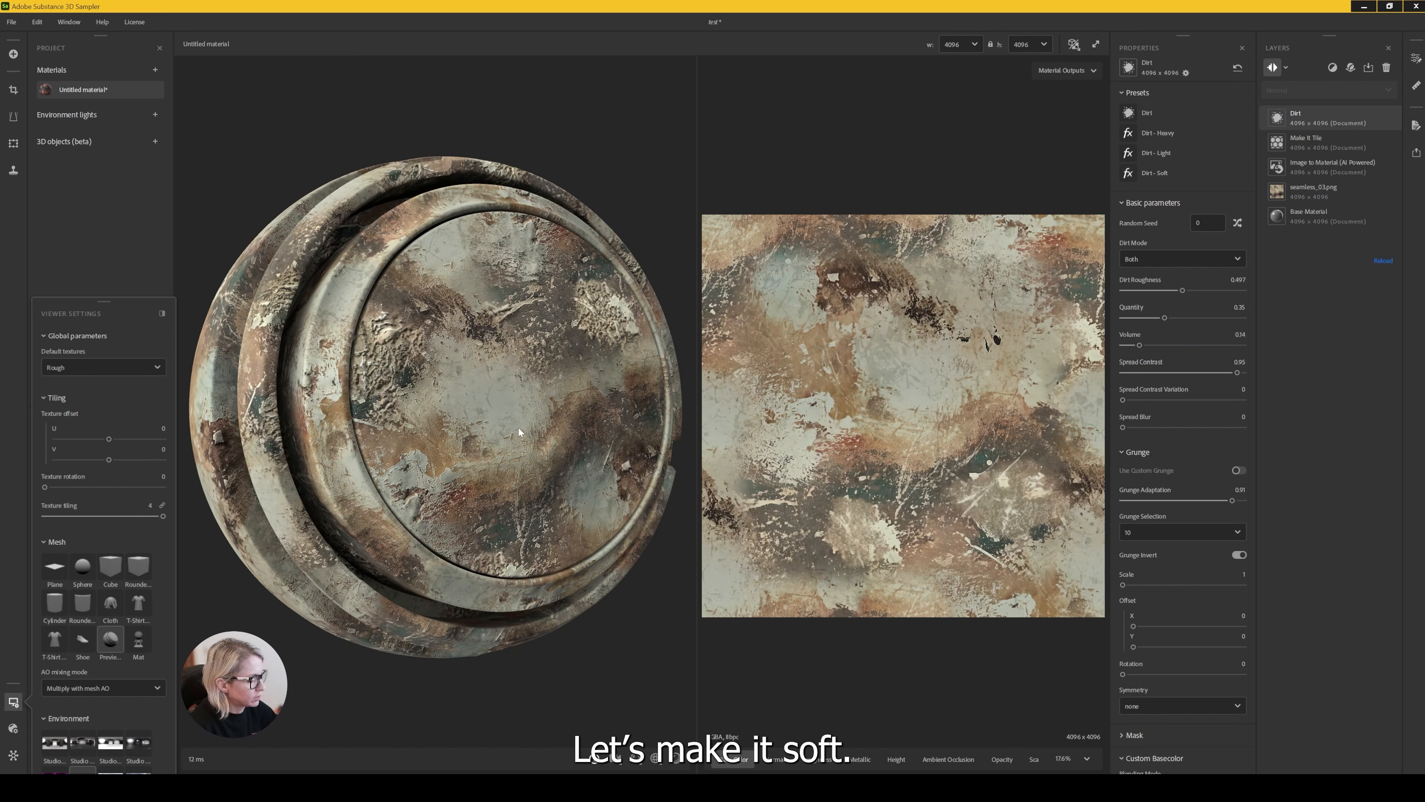
pyautogui.moveTo(502, 407); pyautogui.dragTo(463, 376)
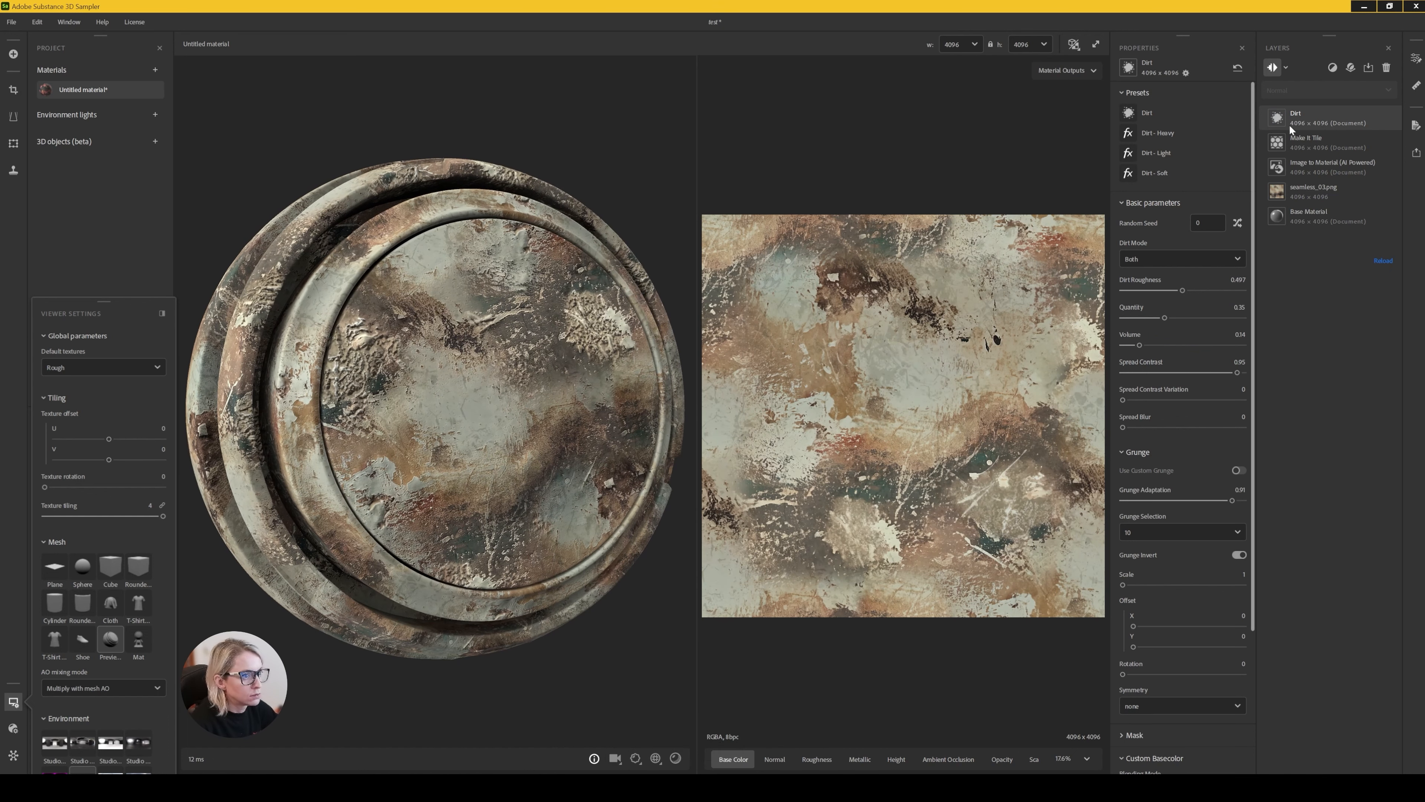
pyautogui.moveTo(1308, 118); pyautogui.dragTo(1305, 162)
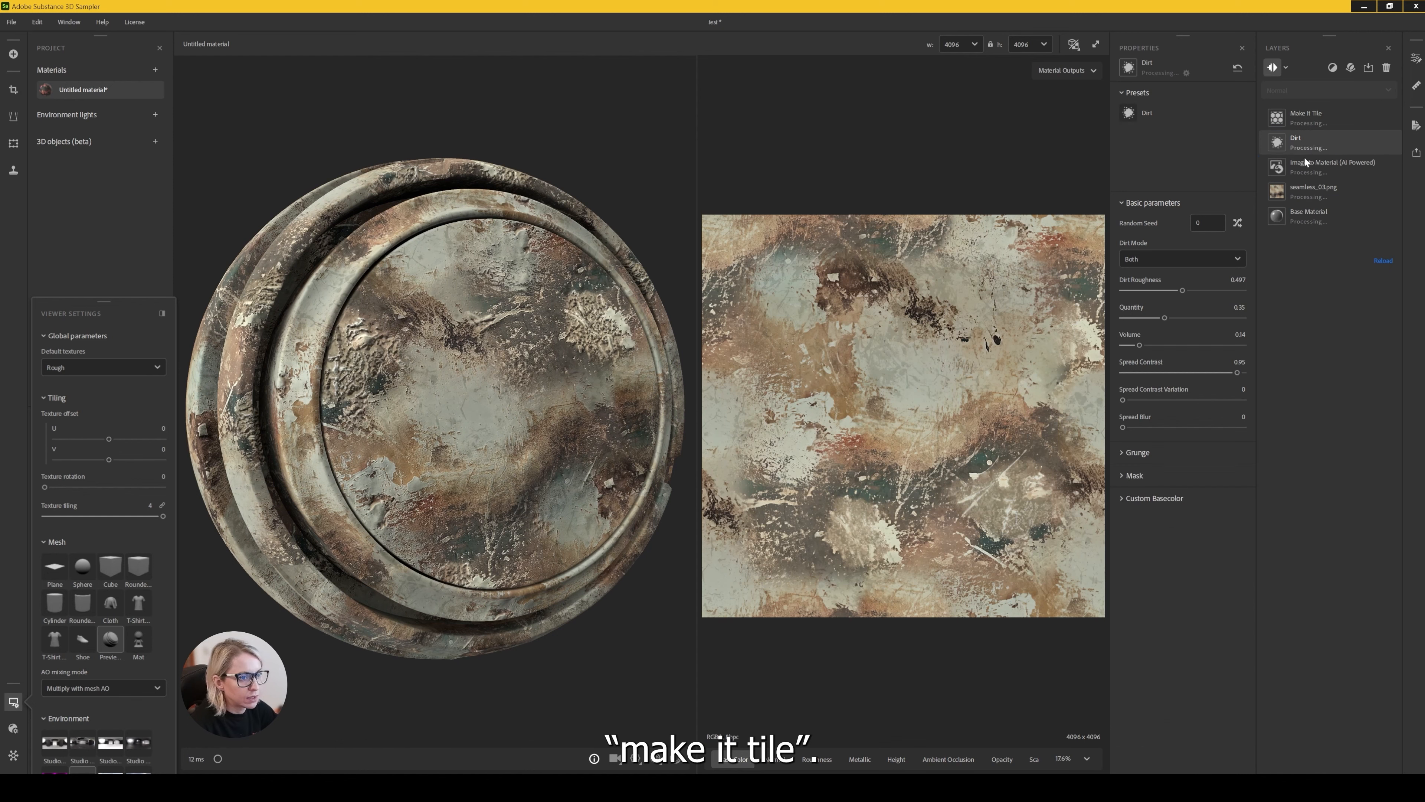
pyautogui.moveTo(462, 414); pyautogui.dragTo(474, 410)
pyautogui.scroll(3, 474, 410)
pyautogui.scroll(-3, 474, 403)
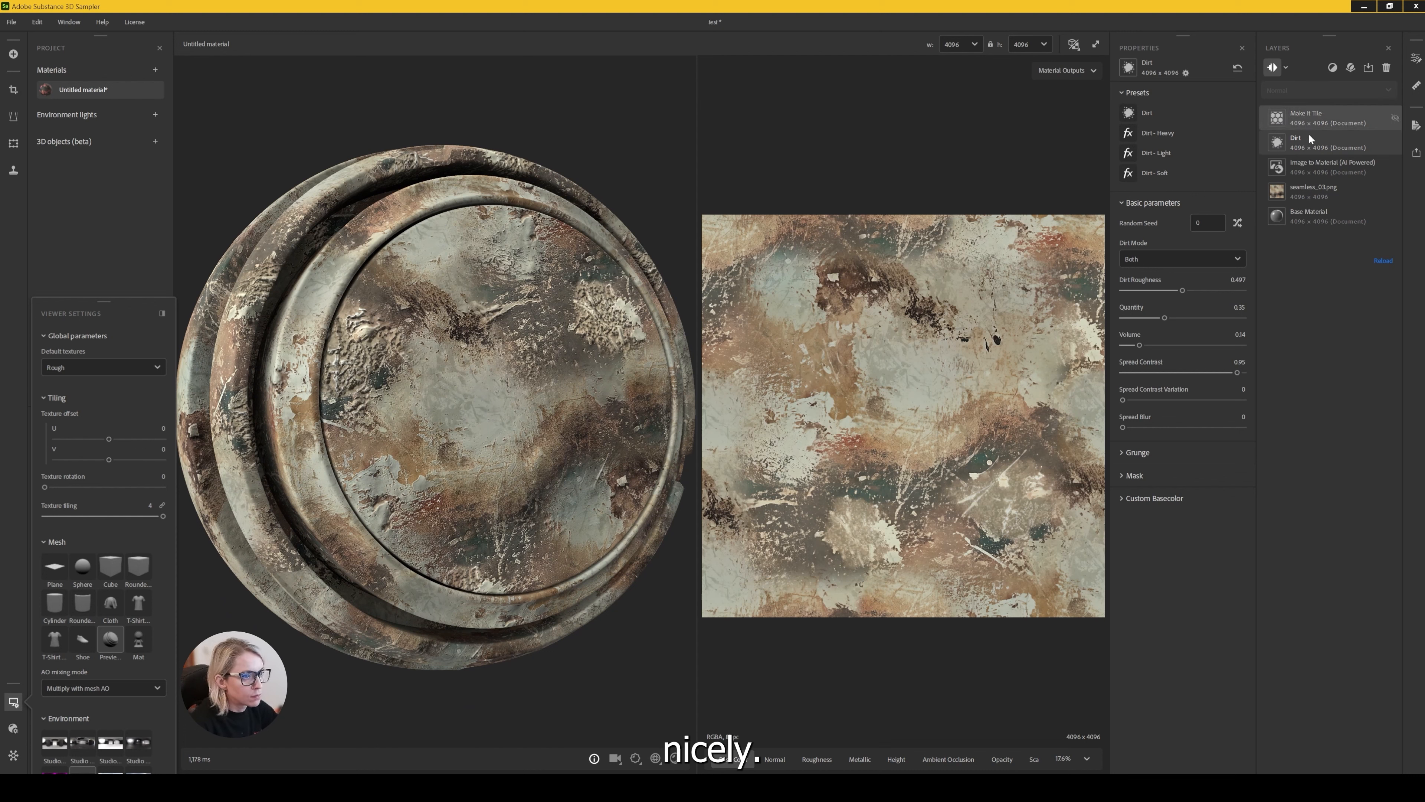
# Remove the Dirt layer and add an Erode filter above Make It Tile, checking it on the preview mesh
pyautogui.click(1319, 166)
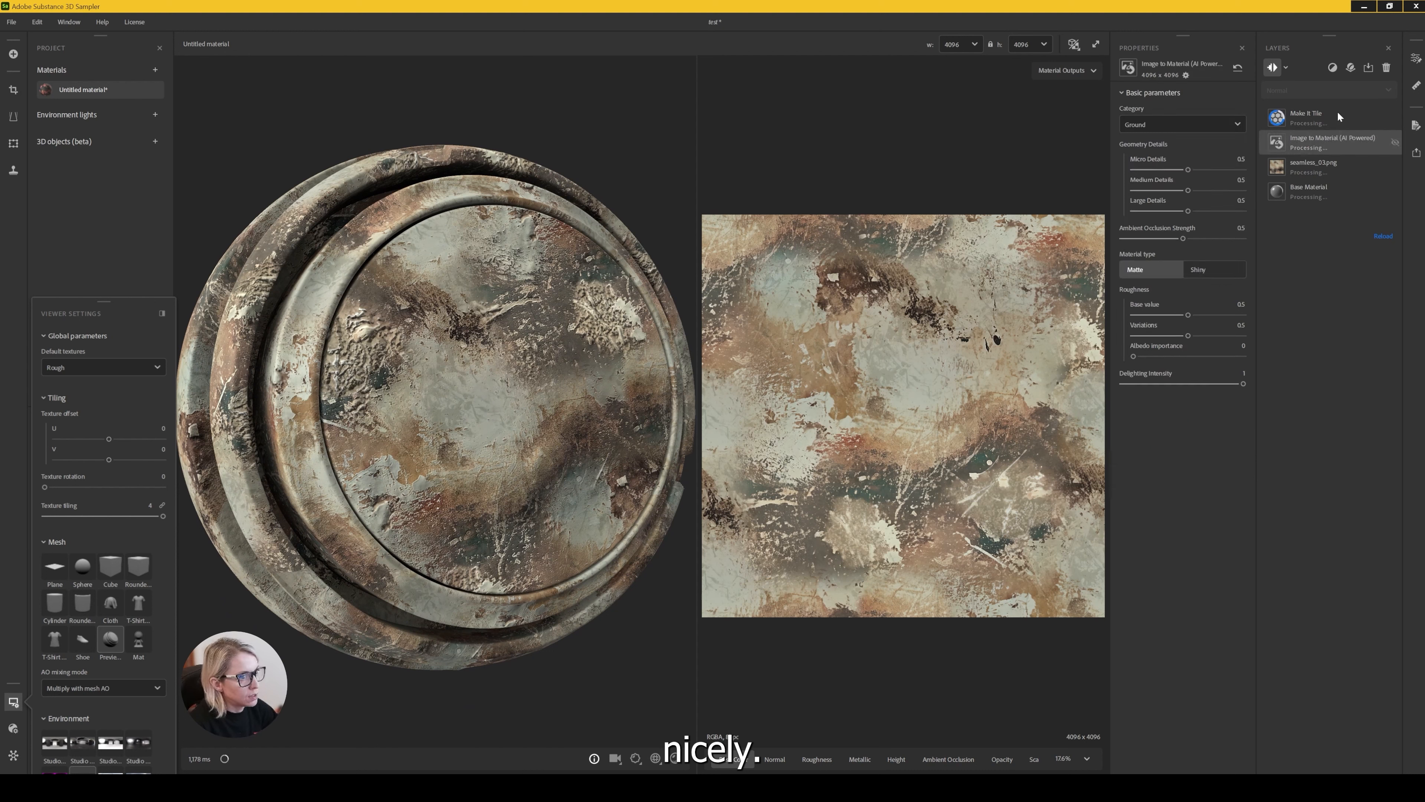
pyautogui.click(1333, 68)
pyautogui.write('erod')
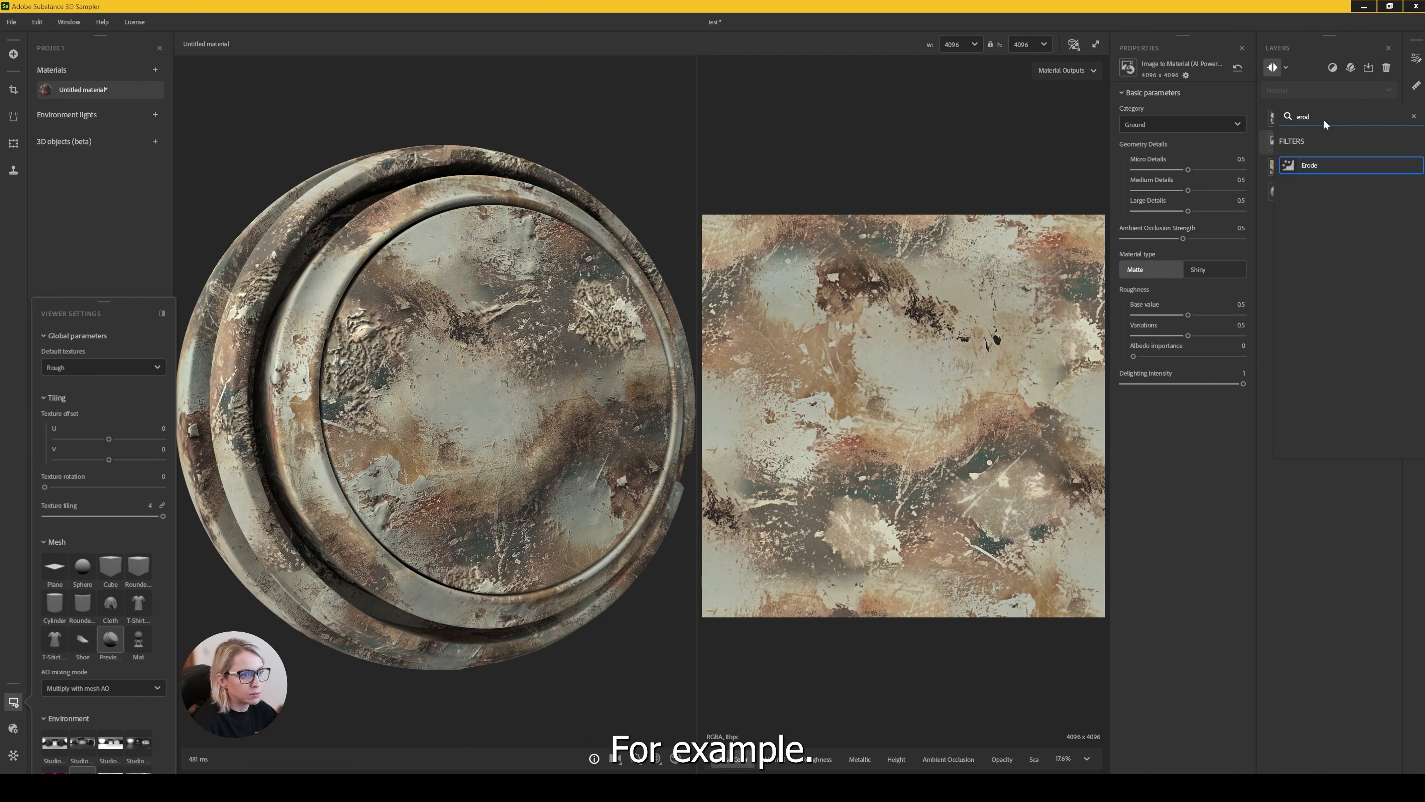
pyautogui.click(1308, 166)
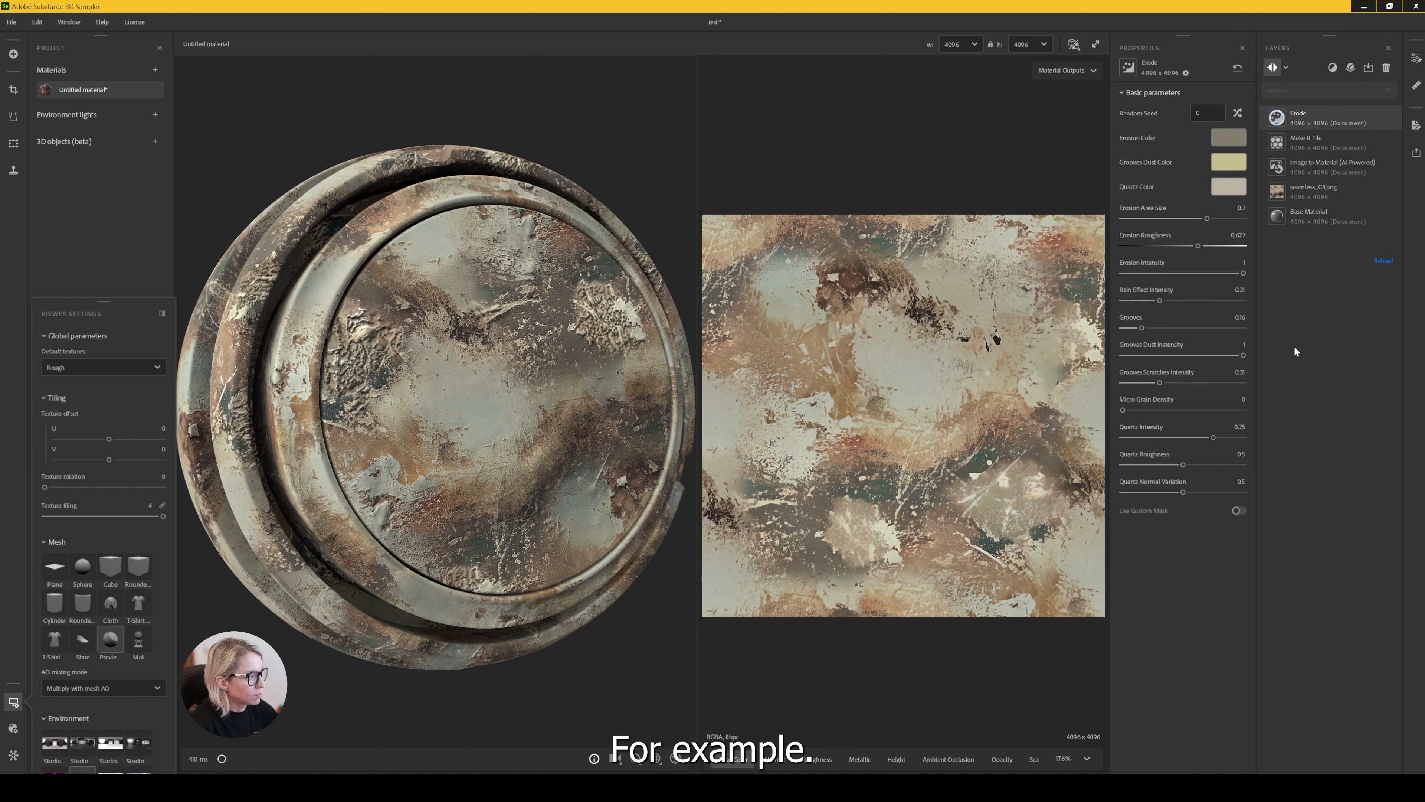
pyautogui.moveTo(440, 243); pyautogui.dragTo(482, 331)
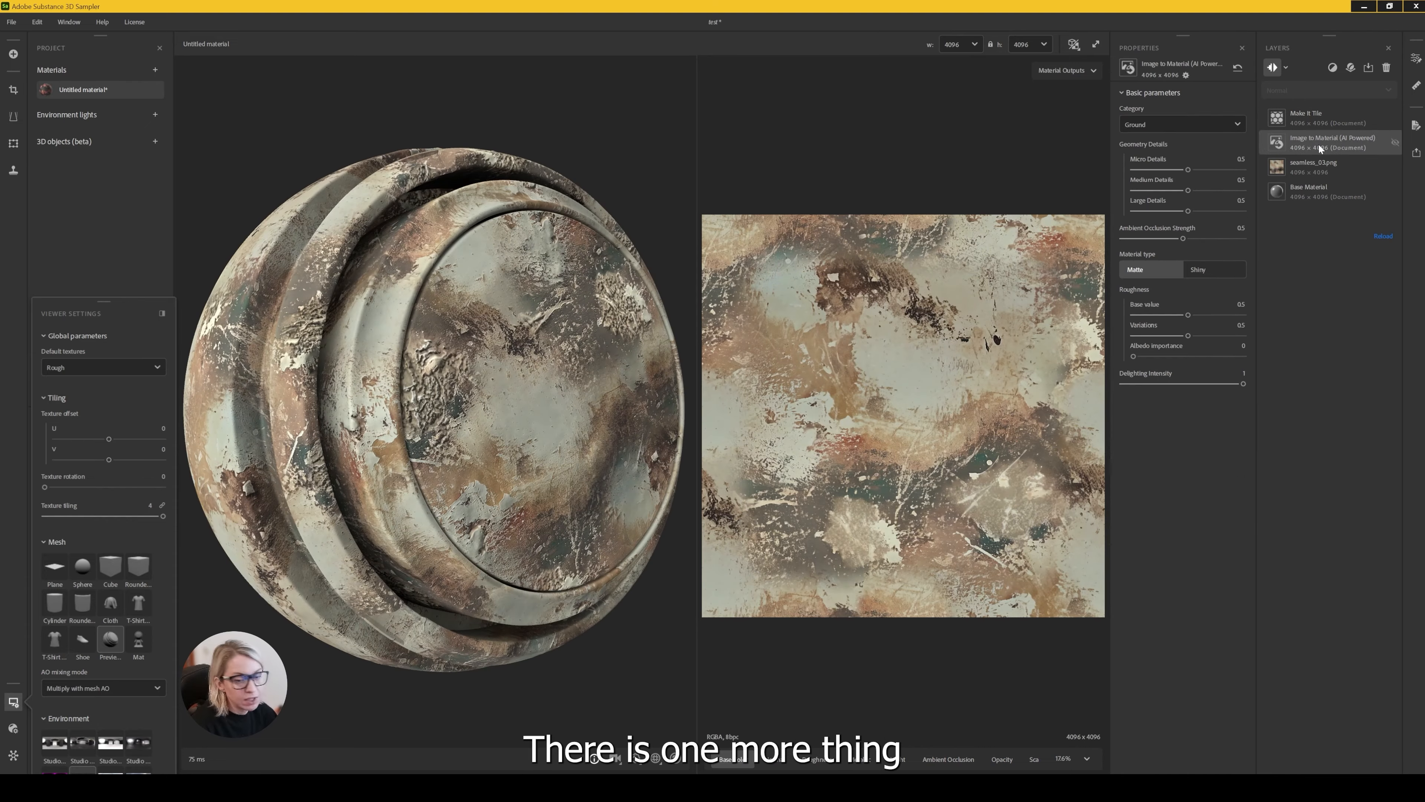
# Set the material type of the Image to Material (AI Powered) layer to Shiny
pyautogui.click(1212, 270)
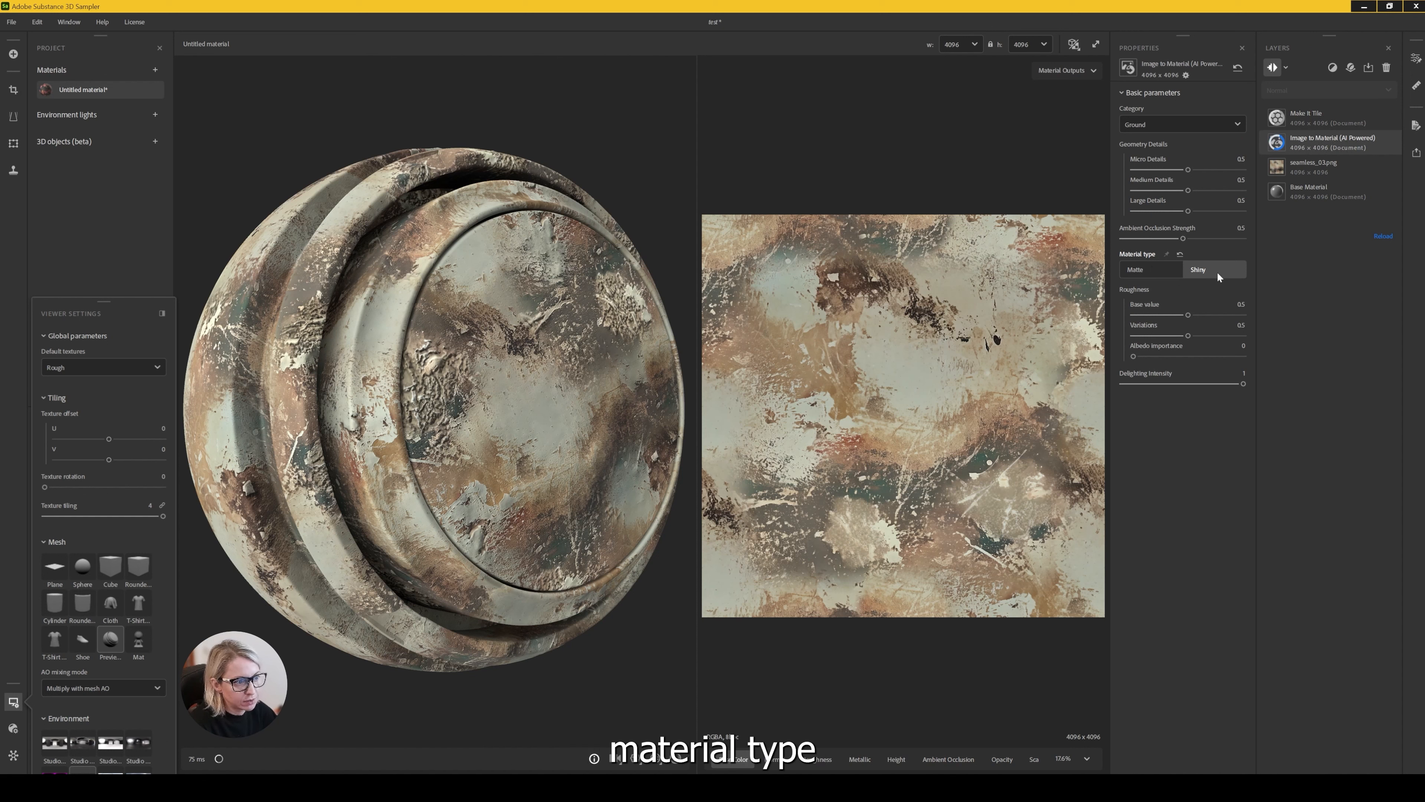
pyautogui.click(1140, 271)
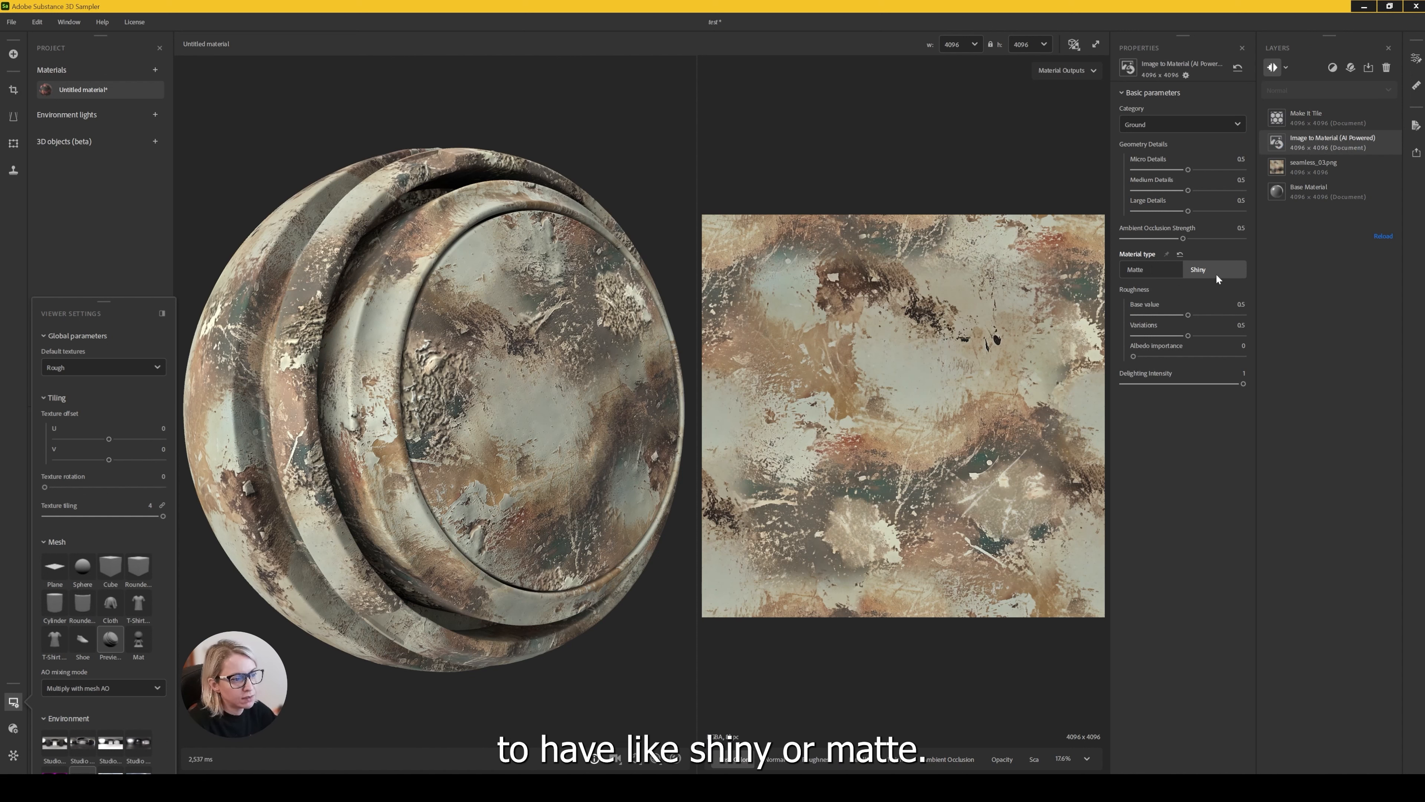
# Lower the Roughness Base value of the Image to Material (AI Powered) layer to 0.14 and check the reflections on the preview mesh
pyautogui.moveTo(1188, 315); pyautogui.dragTo(1155, 319)
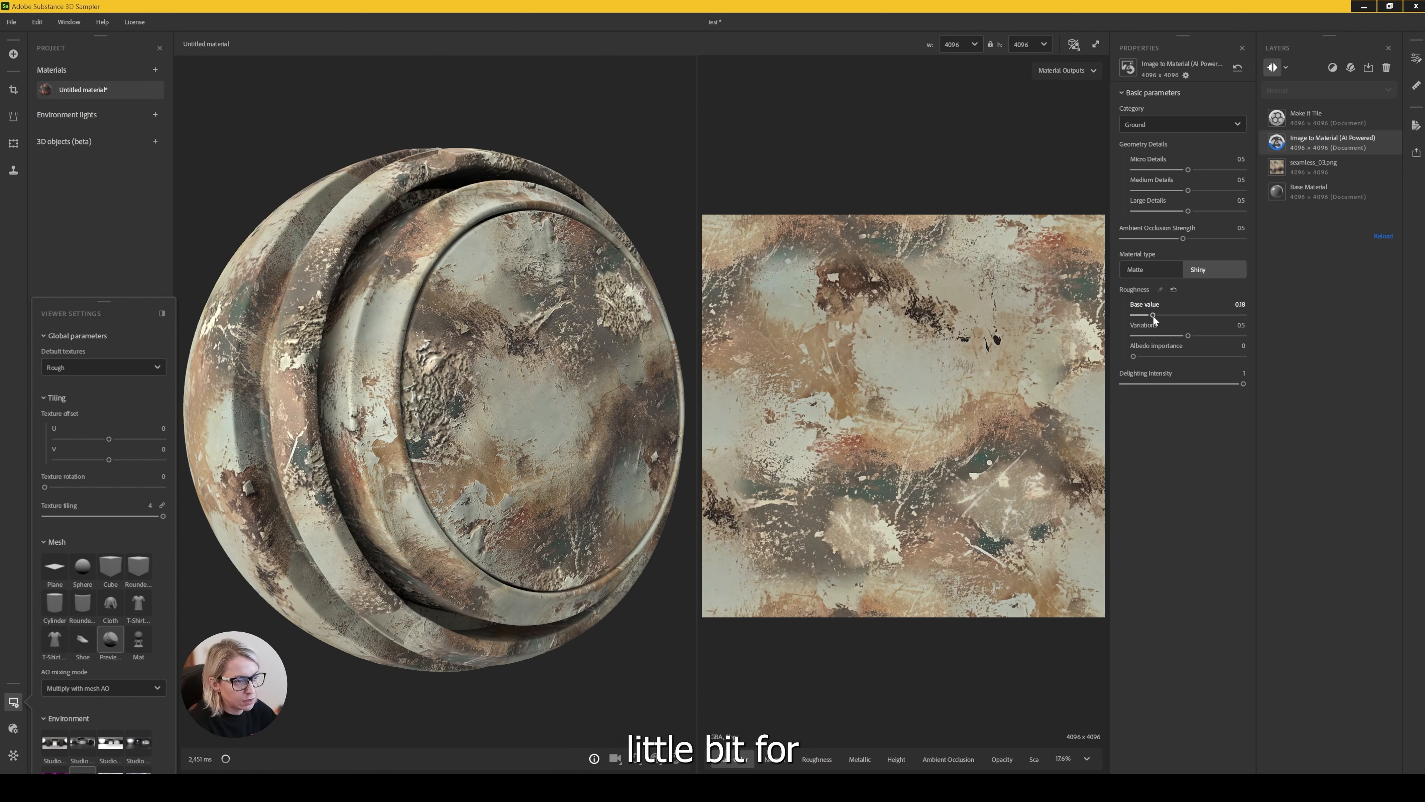
pyautogui.moveTo(1152, 316); pyautogui.dragTo(1149, 318)
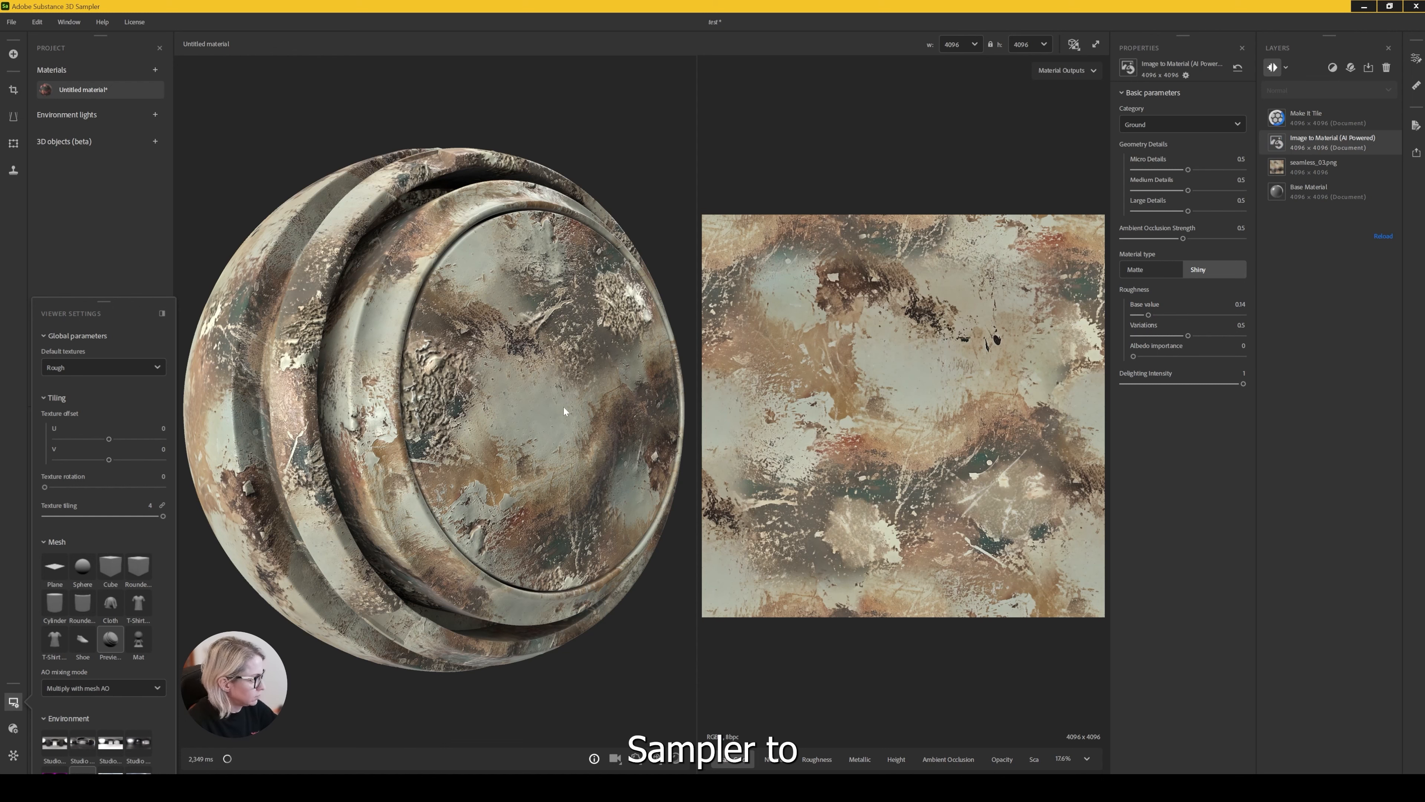
pyautogui.moveTo(528, 397); pyautogui.dragTo(581, 390)
pyautogui.keyDown('shift'); pyautogui.moveTo(581, 390); pyautogui.dragTo(715, 312, button='right'); pyautogui.keyUp('shift')
# Switch the viewport to 3D only and inspect the material's surface details up close under changed lighting
pyautogui.click(1074, 45)
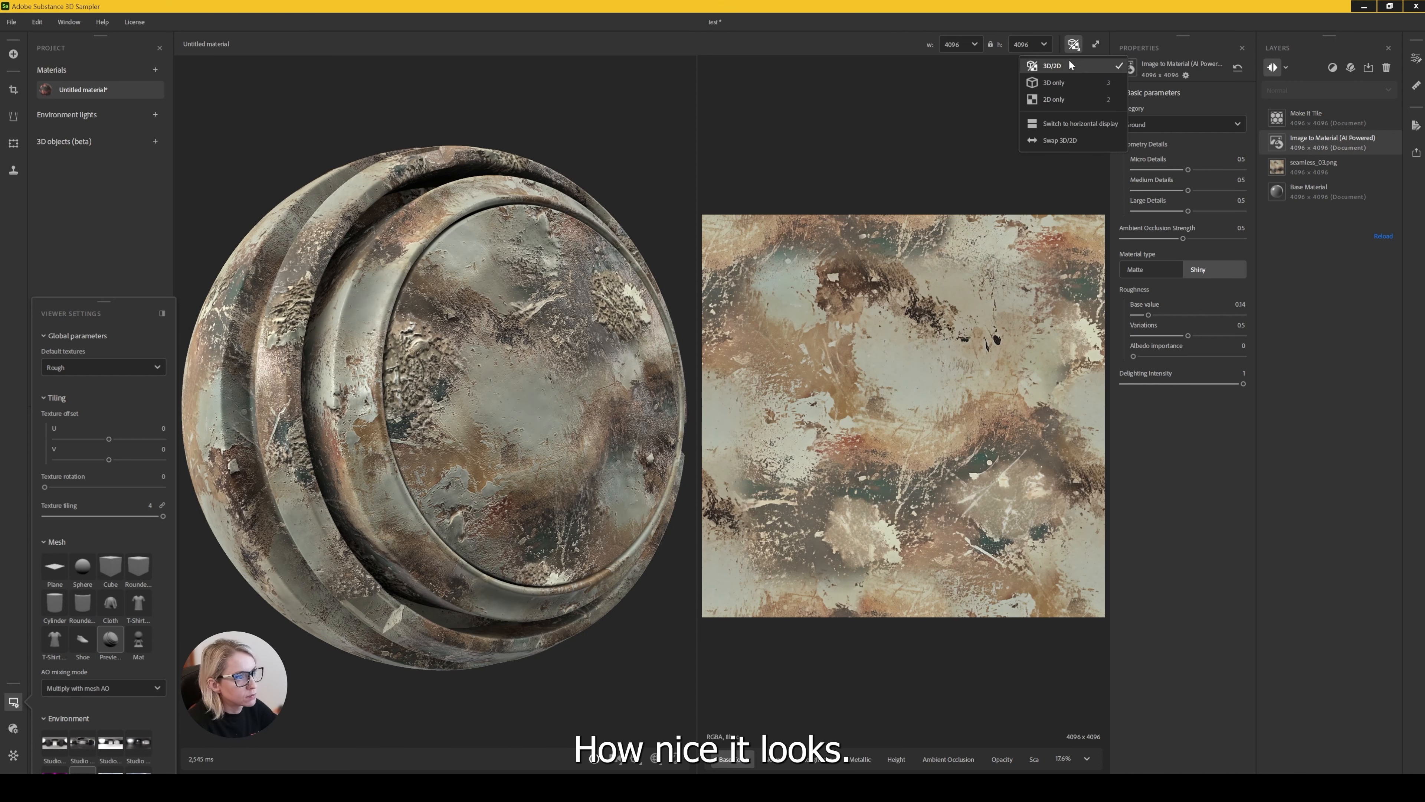
pyautogui.click(1066, 86)
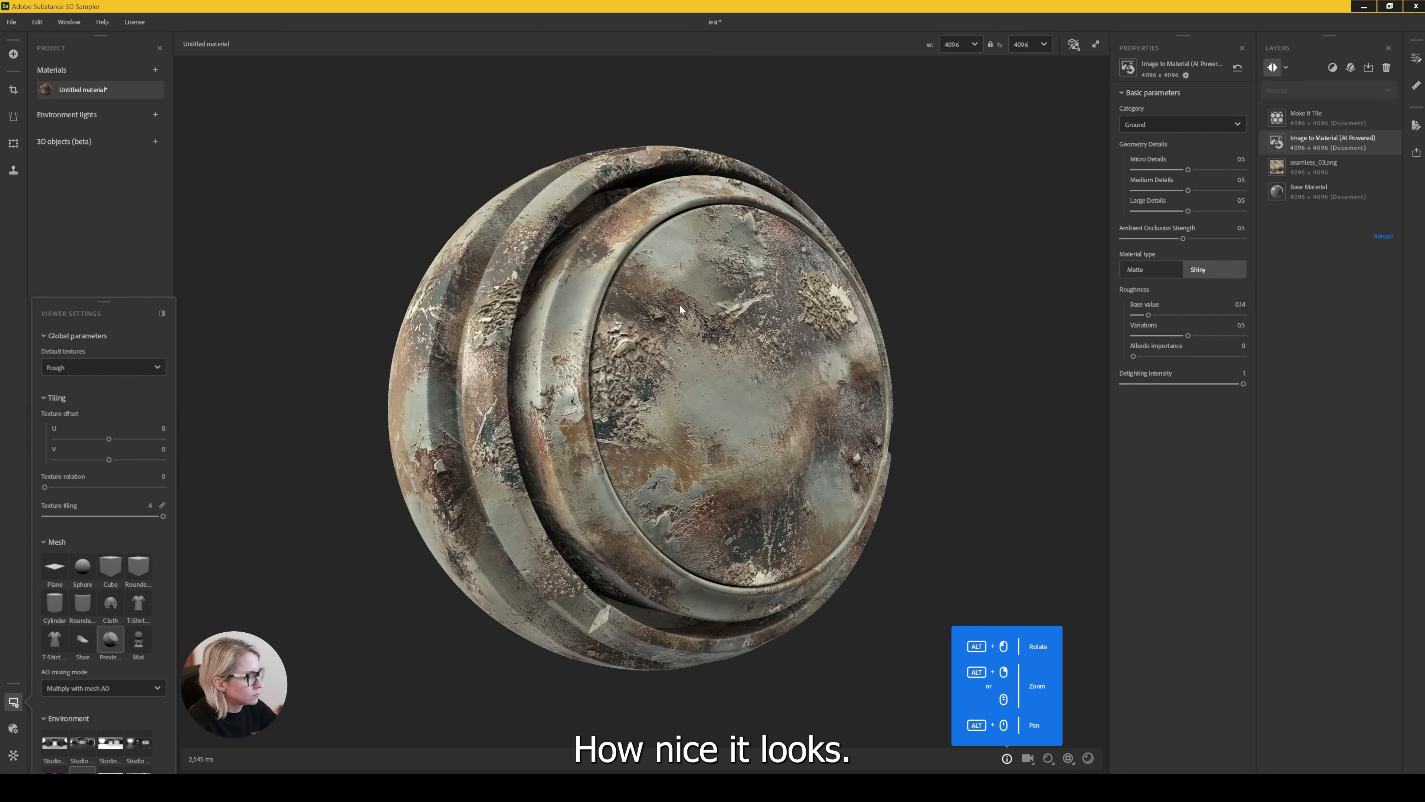
pyautogui.scroll(3, 680, 309)
pyautogui.moveTo(785, 378)
pyautogui.keyDown('shift'); pyautogui.mouseDown(button='right')
pyautogui.moveTo(710, 381)
pyautogui.moveTo(783, 369)
pyautogui.mouseUp(button='right'); pyautogui.keyUp('shift')
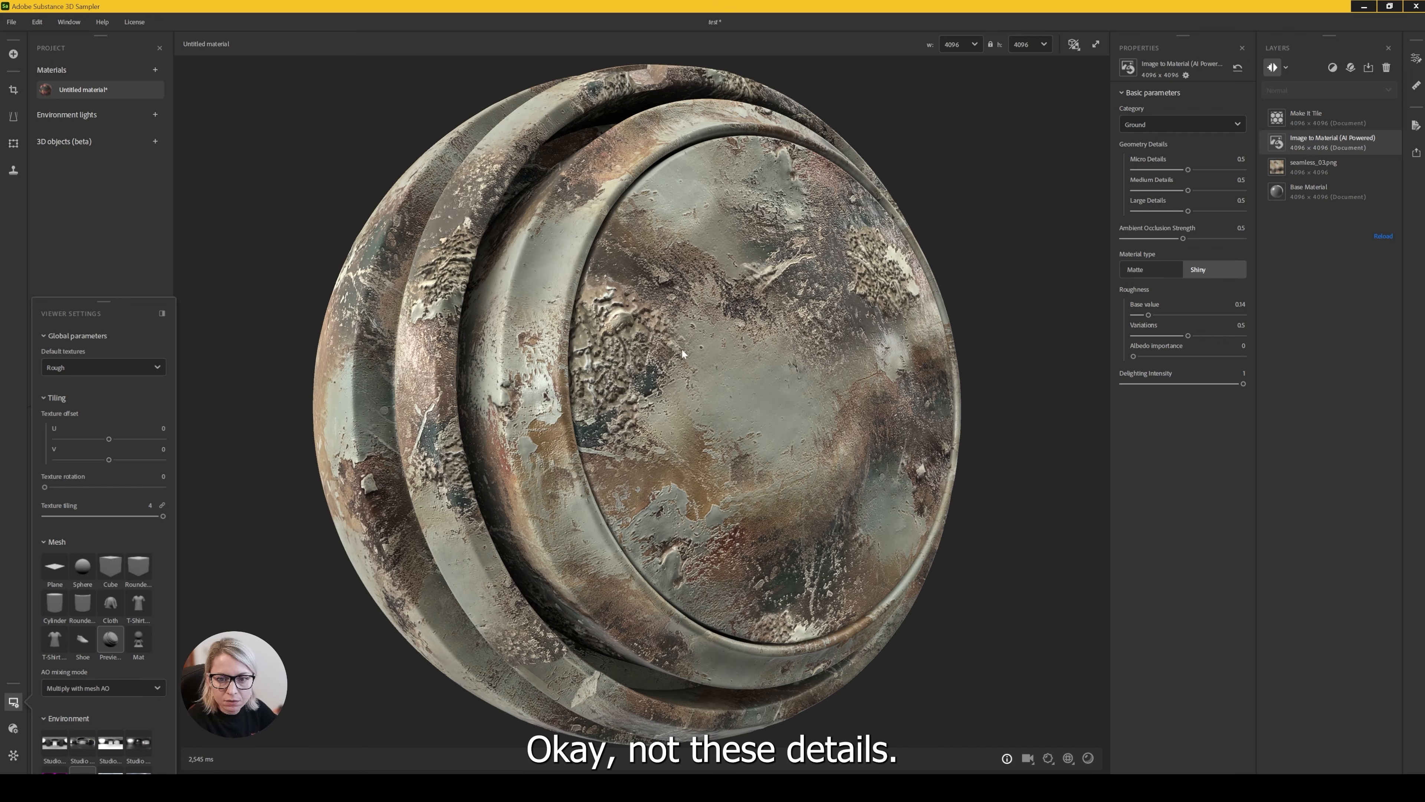
pyautogui.scroll(3, 632, 311)
pyautogui.scroll(2, 631, 311)
pyautogui.keyDown('shift'); pyautogui.moveTo(631, 312); pyautogui.dragTo(663, 317, button='right'); pyautogui.keyUp('shift')
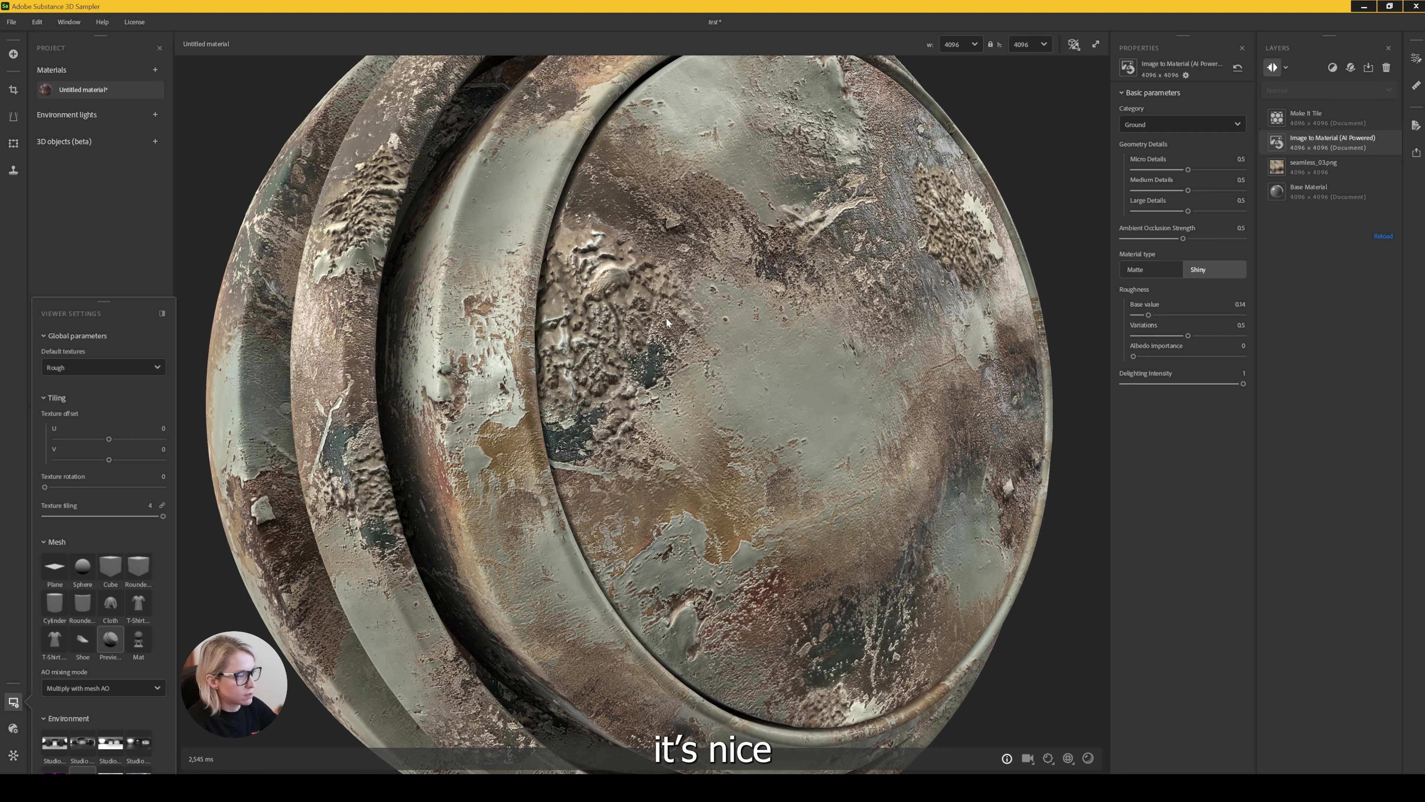
pyautogui.scroll(-2, 693, 347)
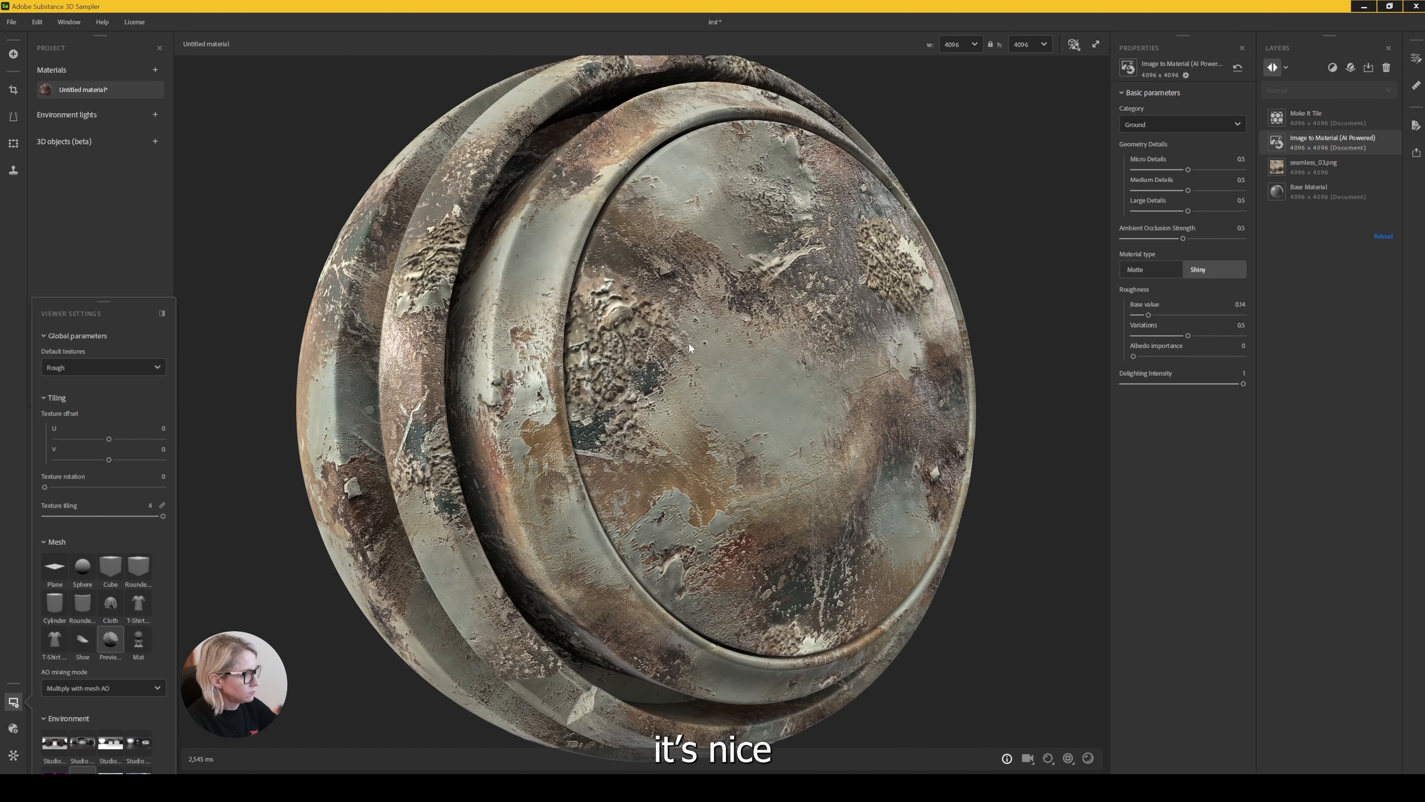
# Set the Image to Material category to Leather and check the result on the preview mesh
pyautogui.click(1215, 123)
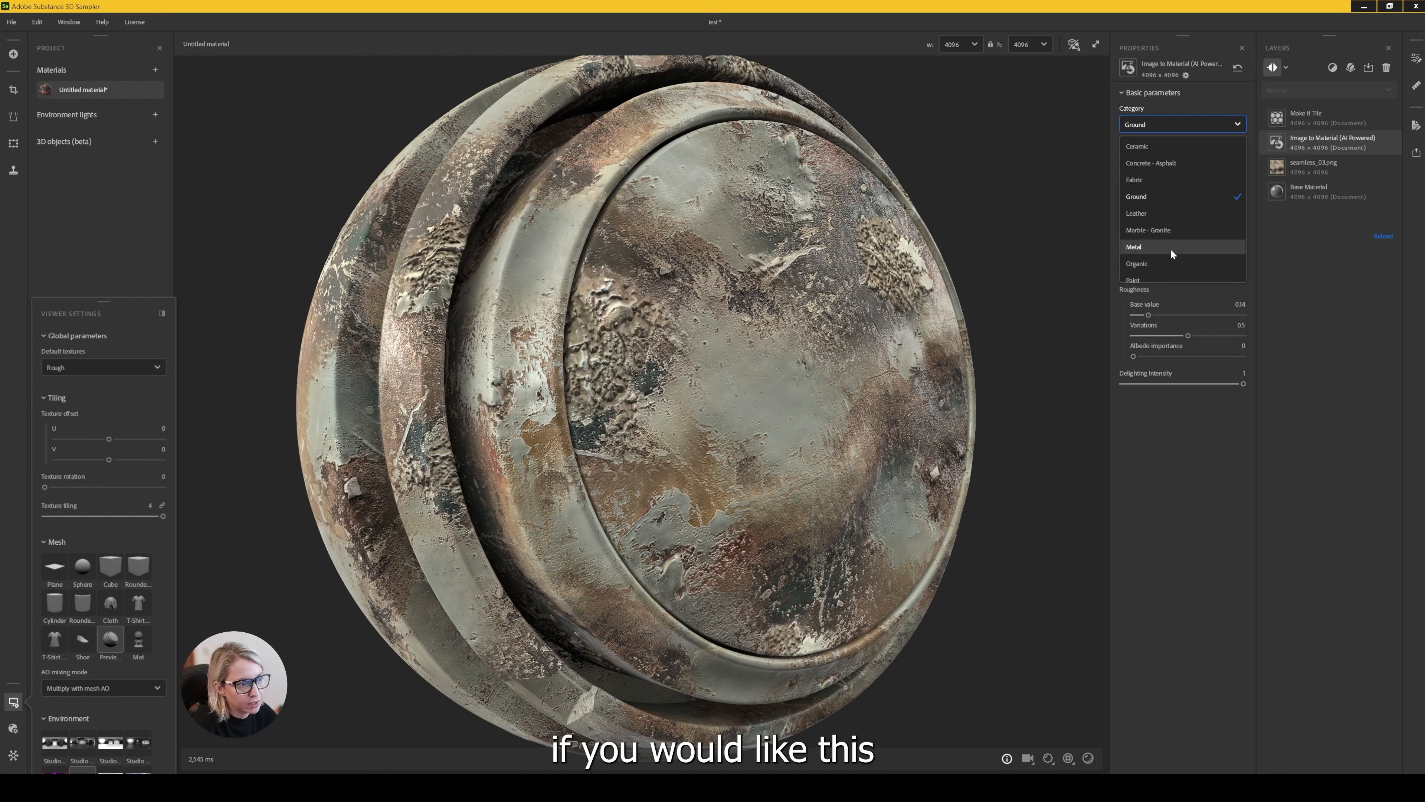
pyautogui.click(1148, 211)
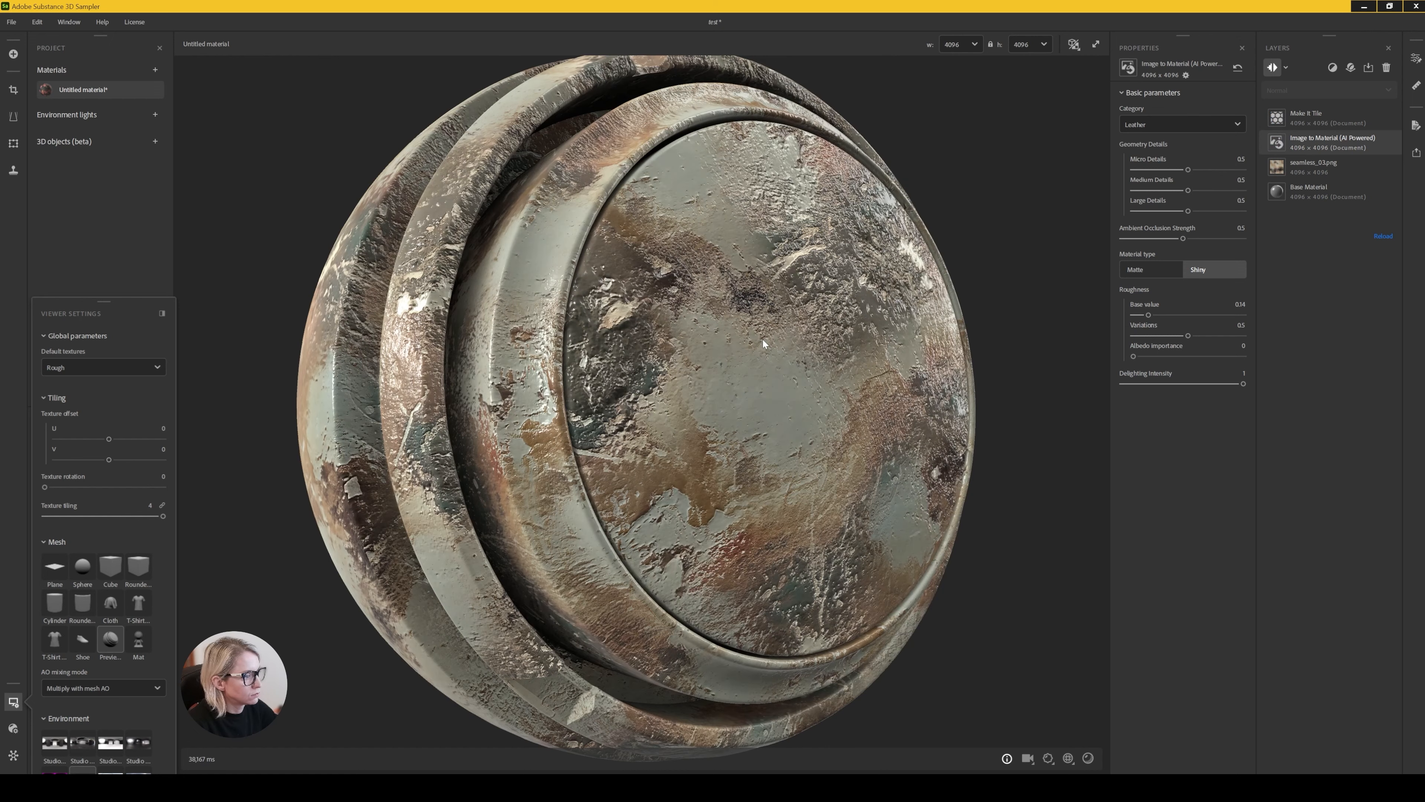
pyautogui.moveTo(762, 340); pyautogui.dragTo(815, 300)
# Set the Roughness Base value to 0.25 and Variations to 0.74, checking the surface under rotated lighting
pyautogui.moveTo(1150, 317); pyautogui.dragTo(1165, 318)
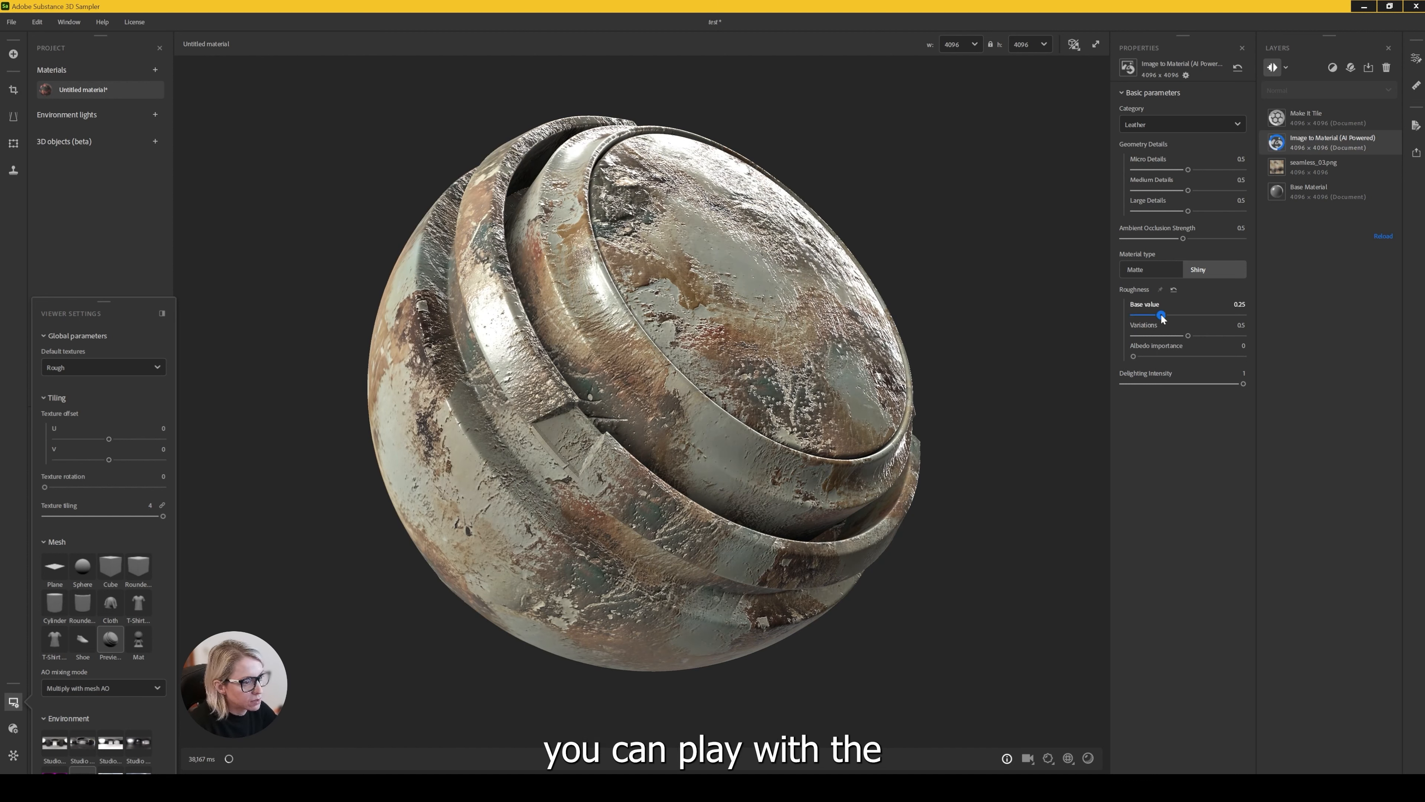
pyautogui.click(1214, 335)
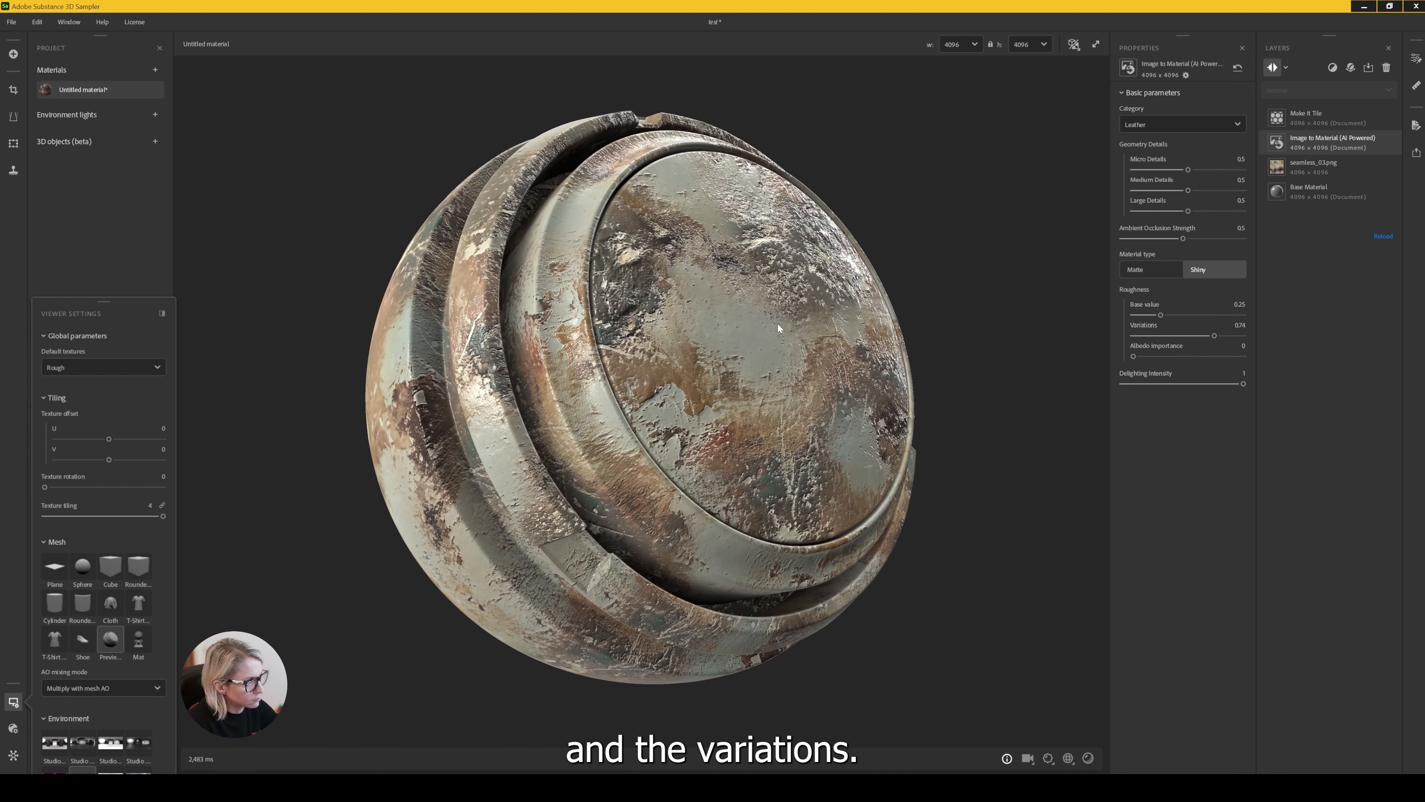
pyautogui.moveTo(768, 300)
pyautogui.mouseDown()
pyautogui.moveTo(761, 353)
pyautogui.moveTo(762, 320)
pyautogui.mouseUp()
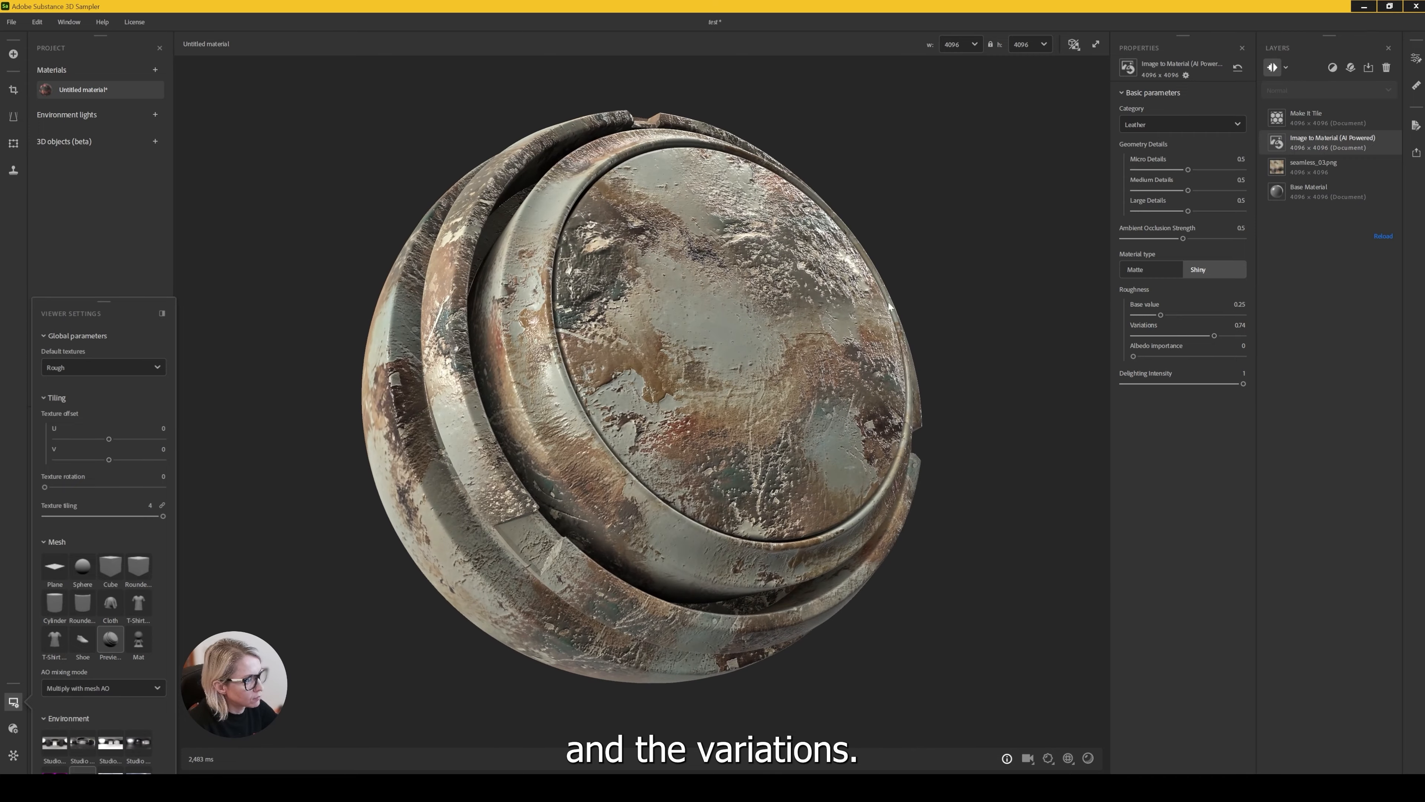
pyautogui.keyDown('shift'); pyautogui.moveTo(856, 313); pyautogui.dragTo(712, 329, button='right'); pyautogui.keyUp('shift')
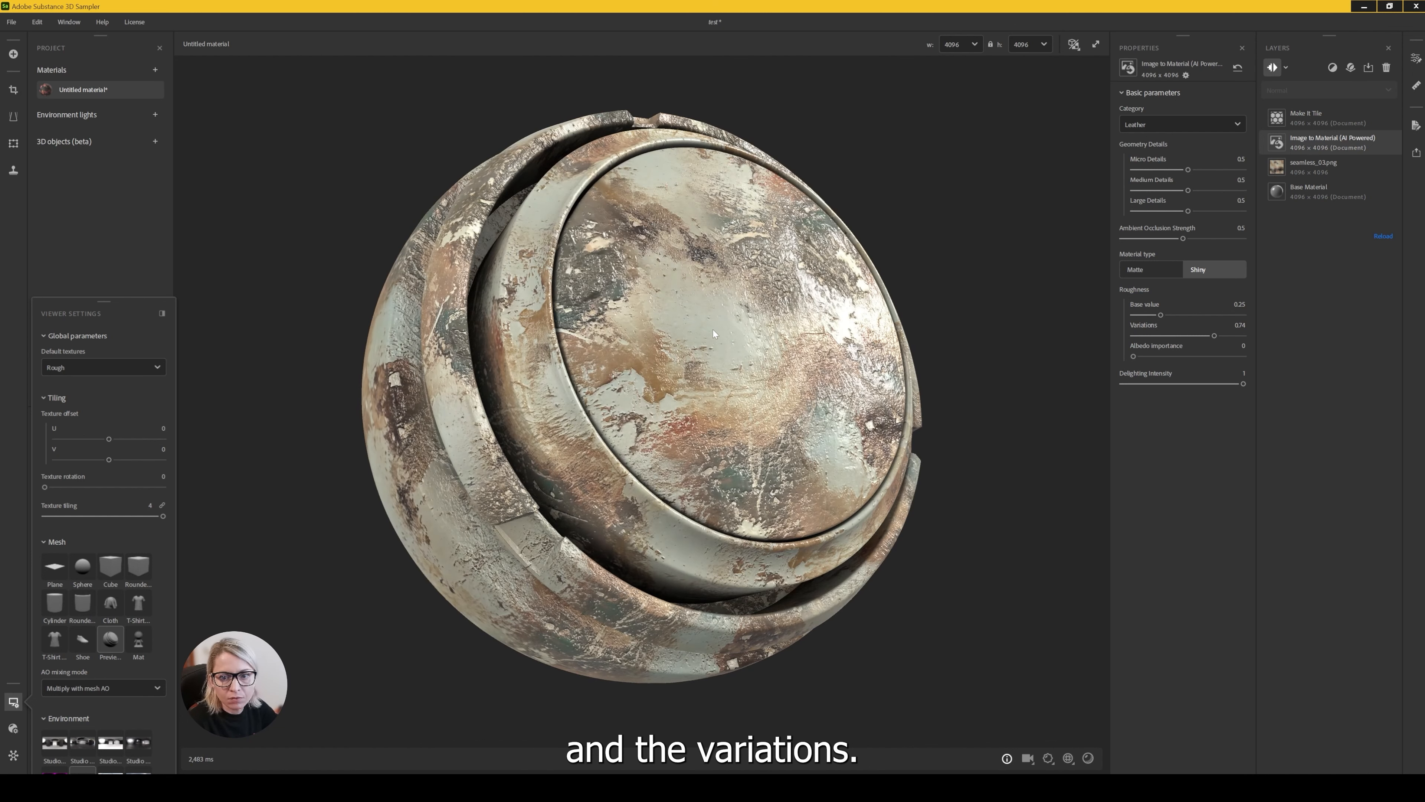
# Set the Image to Material category to Organic and inspect the surface on the preview mesh from several angles
pyautogui.click(1156, 126)
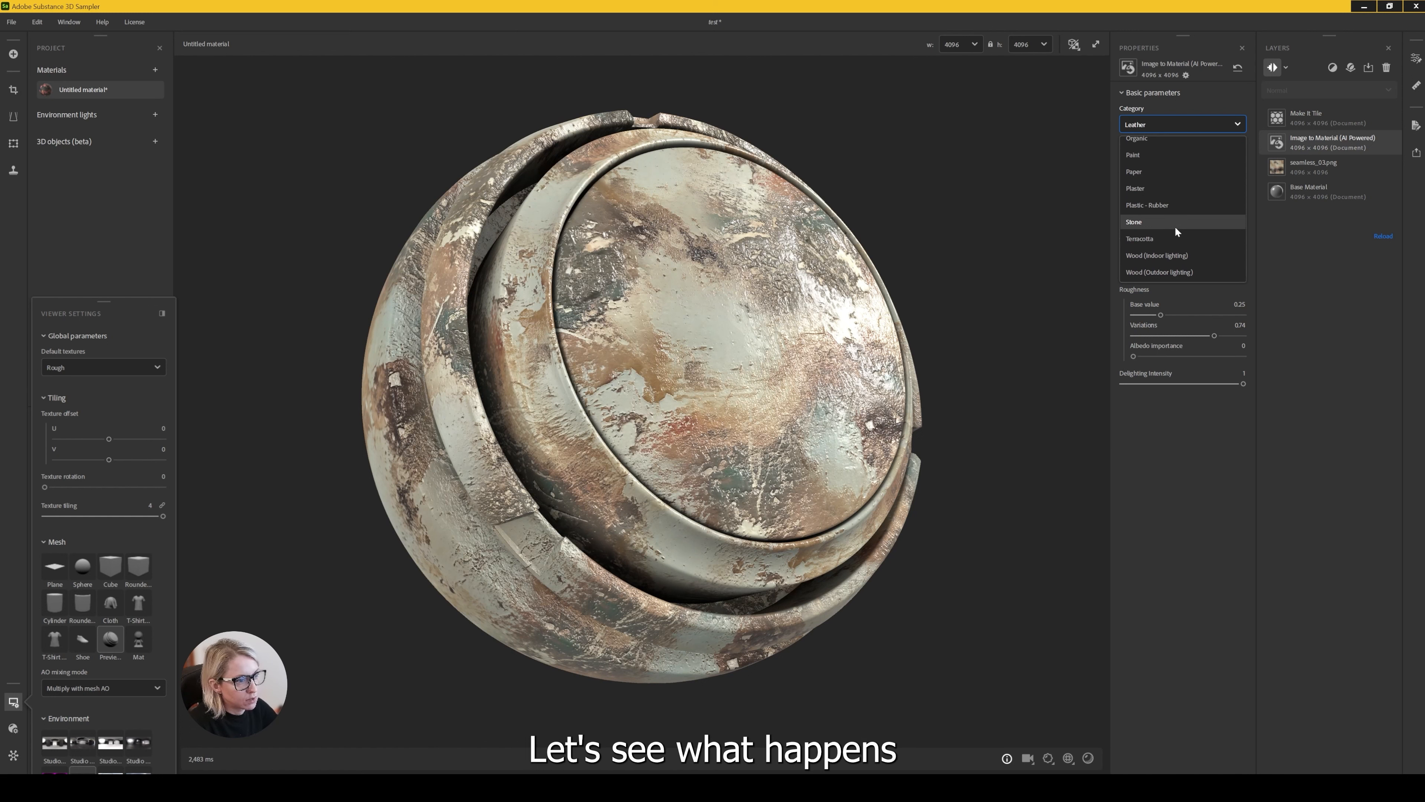
pyautogui.scroll(2, 1175, 227)
pyautogui.scroll(-2, 1161, 183)
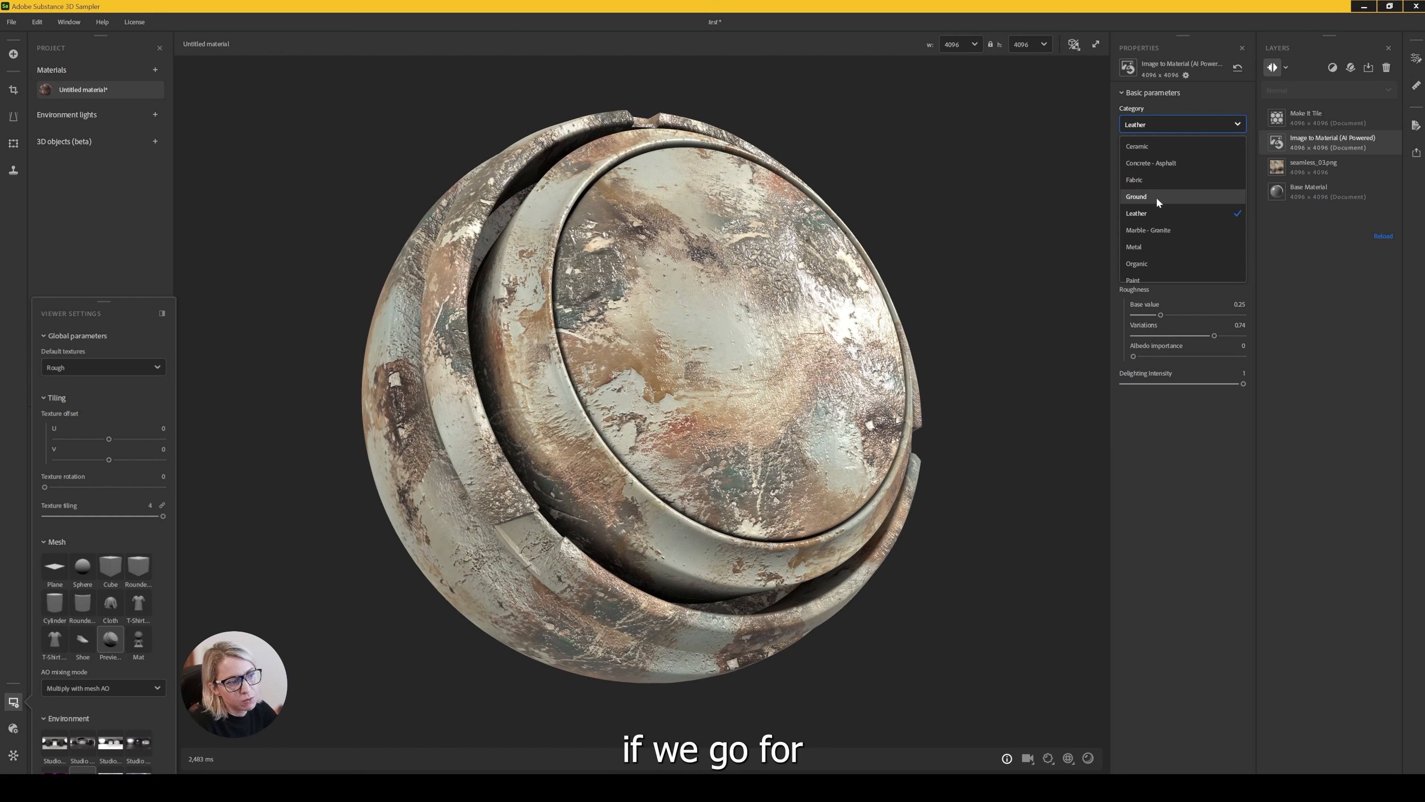
pyautogui.click(1158, 140)
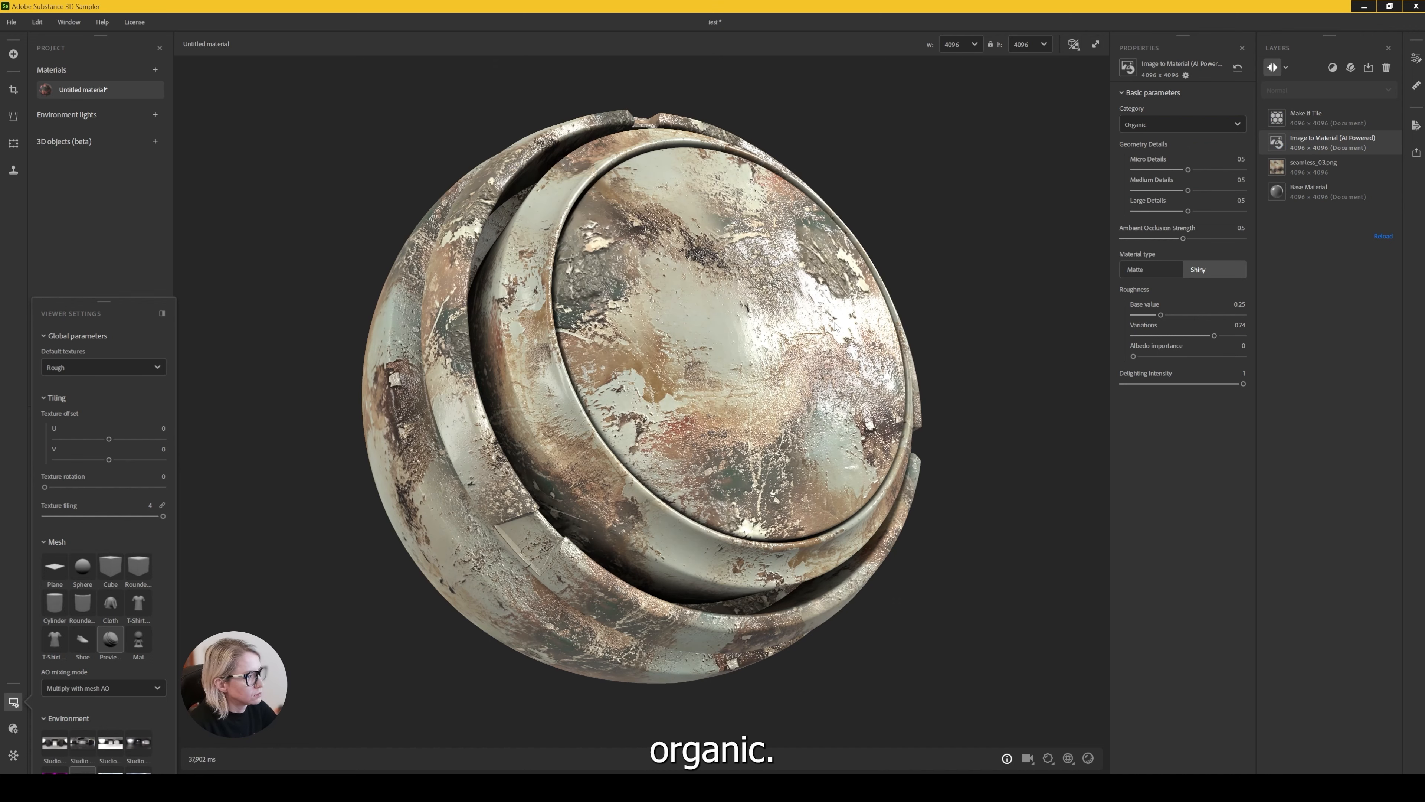
pyautogui.scroll(5, 834, 324)
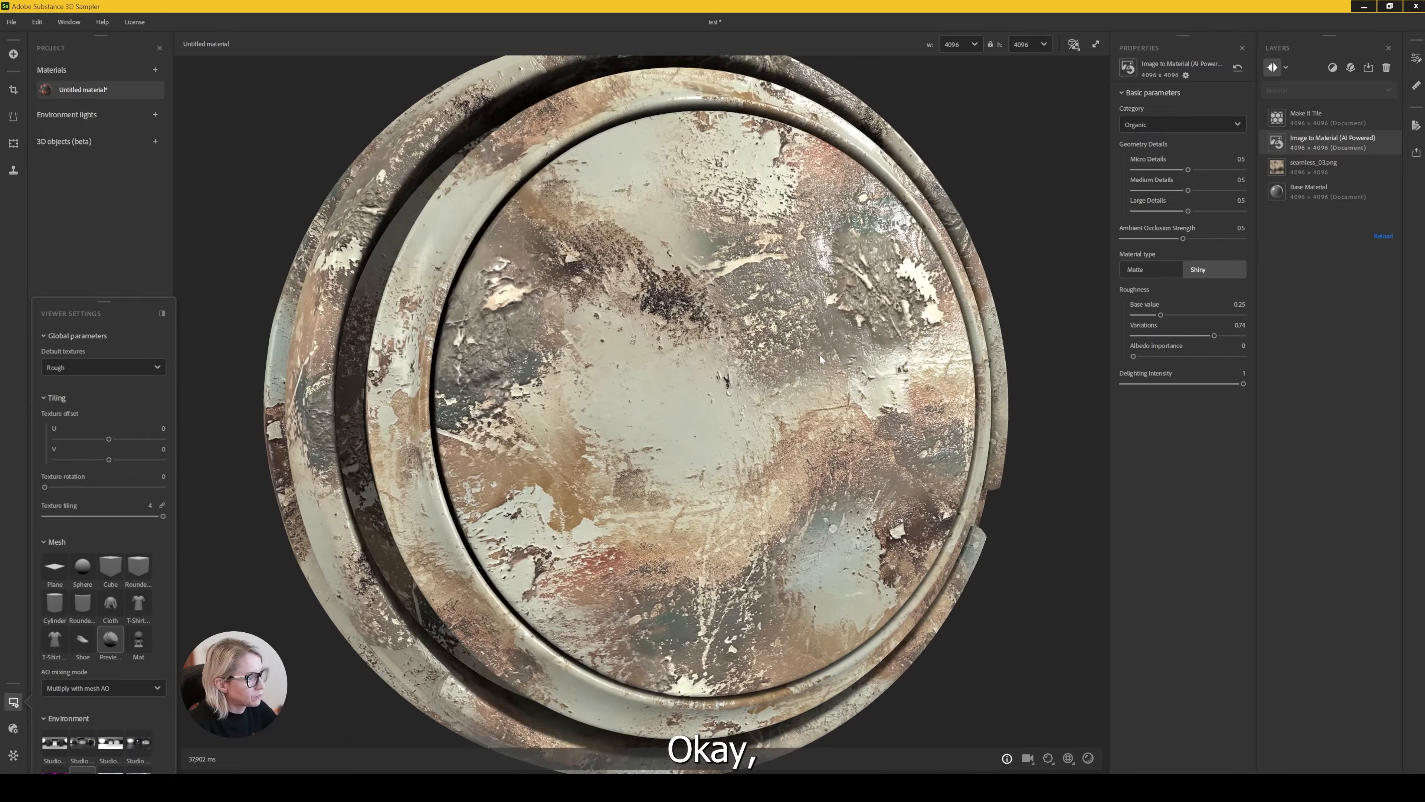
pyautogui.moveTo(820, 359); pyautogui.dragTo(879, 321)
pyautogui.moveTo(887, 304)
pyautogui.keyDown('shift'); pyautogui.mouseDown(button='right')
pyautogui.moveTo(842, 310)
pyautogui.moveTo(899, 311)
pyautogui.moveTo(888, 313)
pyautogui.mouseUp(button='right'); pyautogui.keyUp('shift')
pyautogui.moveTo(881, 313); pyautogui.dragTo(903, 322)
pyautogui.scroll(-3, 852, 295)
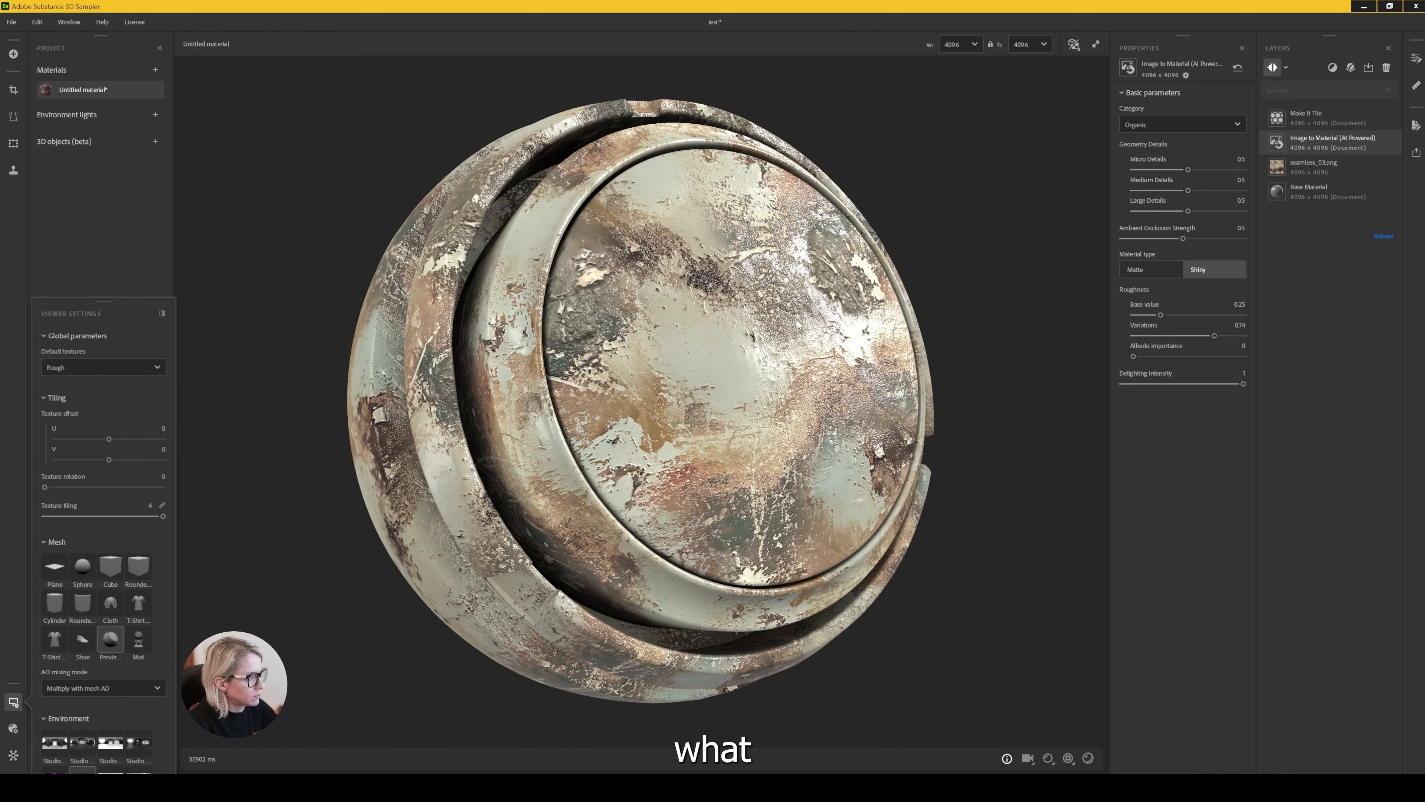
pyautogui.moveTo(798, 324); pyautogui.dragTo(799, 333)
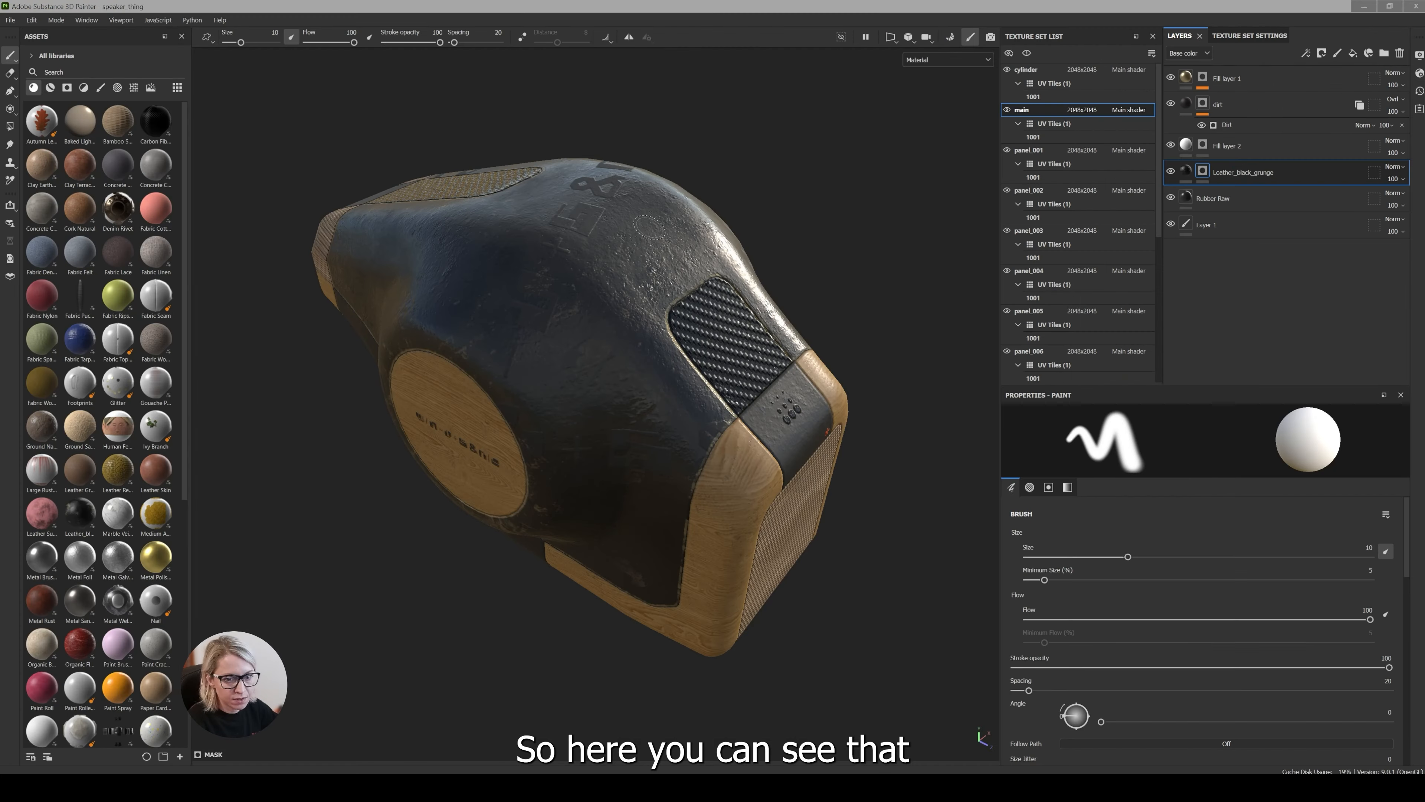
# Switch to Substance 3D Painter and examine the Leather_black_grunge material on the speaker model
pyautogui.moveTo(571, 291)
pyautogui.keyDown('alt'); pyautogui.mouseDown()
pyautogui.moveTo(574, 262)
pyautogui.moveTo(572, 278)
pyautogui.mouseUp(); pyautogui.keyUp('alt')
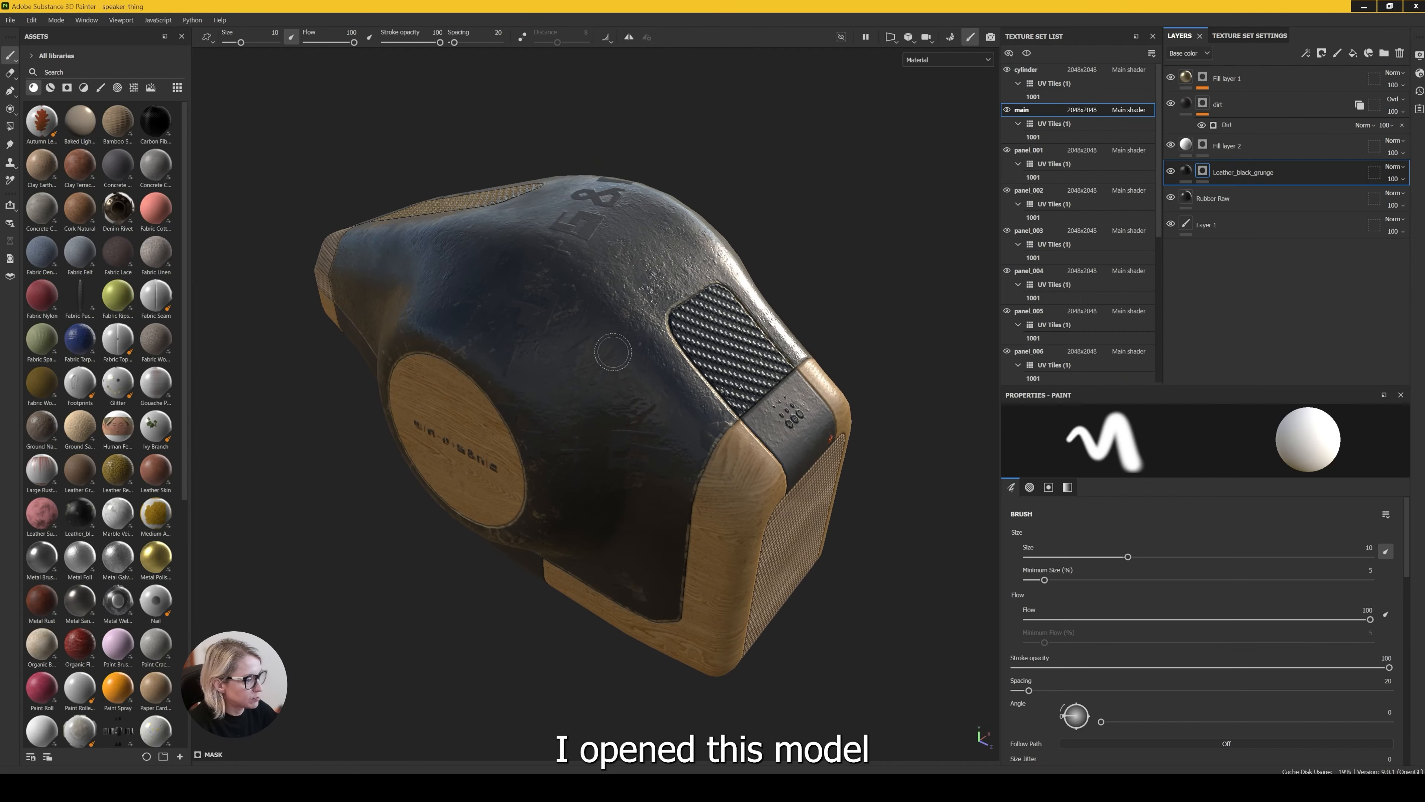
pyautogui.keyDown('alt'); pyautogui.moveTo(613, 352); pyautogui.dragTo(542, 341); pyautogui.keyUp('alt')
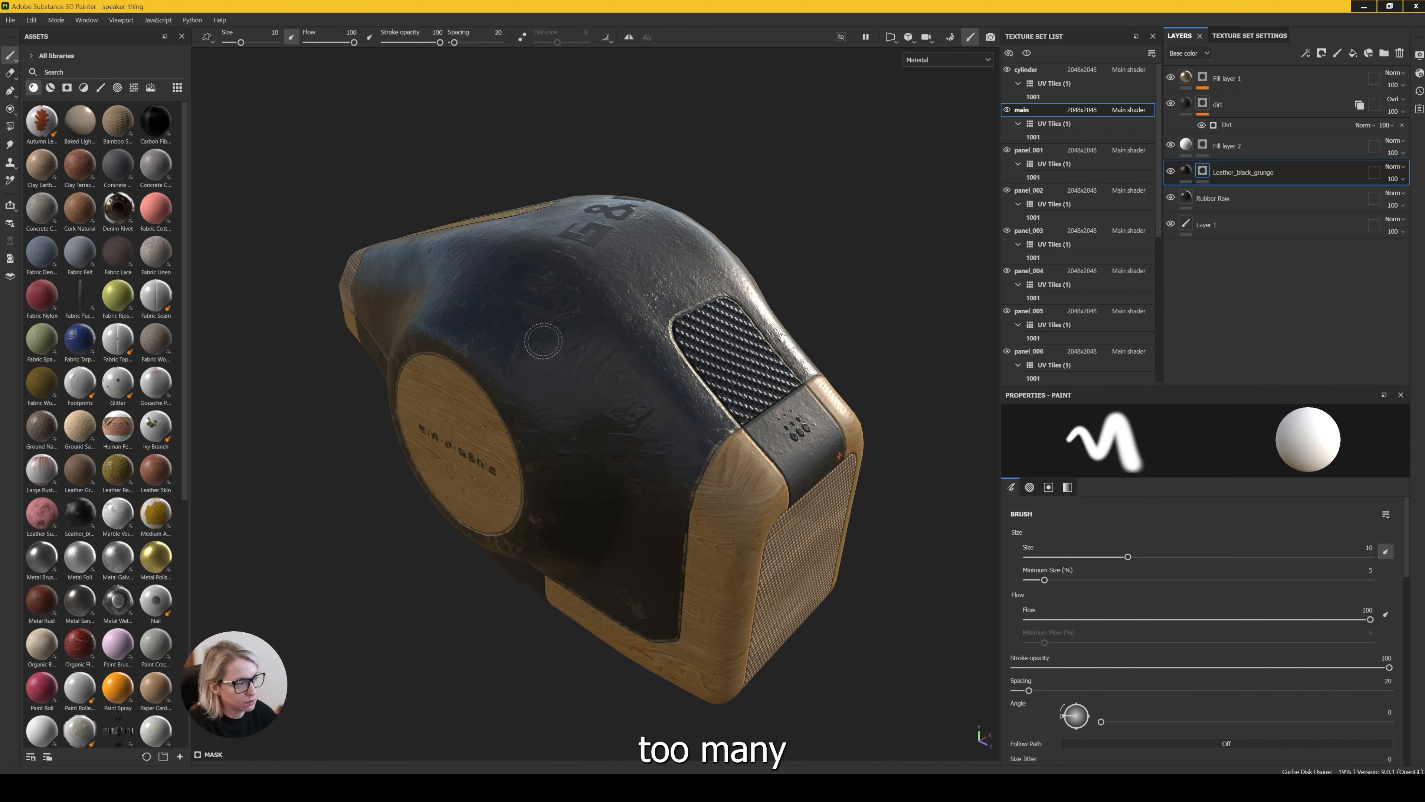
pyautogui.moveTo(612, 401)
pyautogui.keyDown('alt'); pyautogui.mouseDown()
pyautogui.moveTo(636, 229)
pyautogui.moveTo(660, 247)
pyautogui.mouseUp(); pyautogui.keyUp('alt')
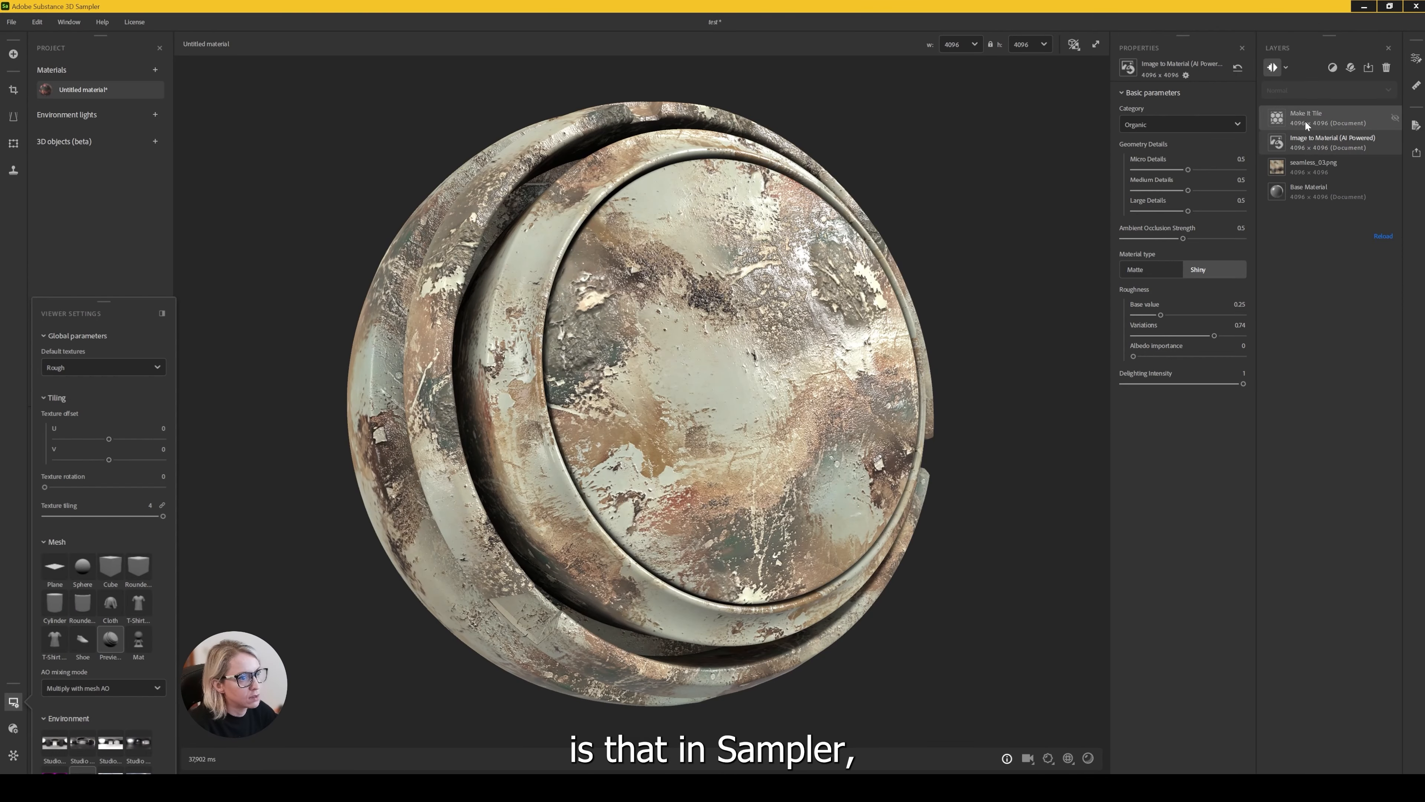
# Return to Substance 3D Sampler and add a Channel Switch filter above the Make It Tile layer
pyautogui.click(1273, 67)
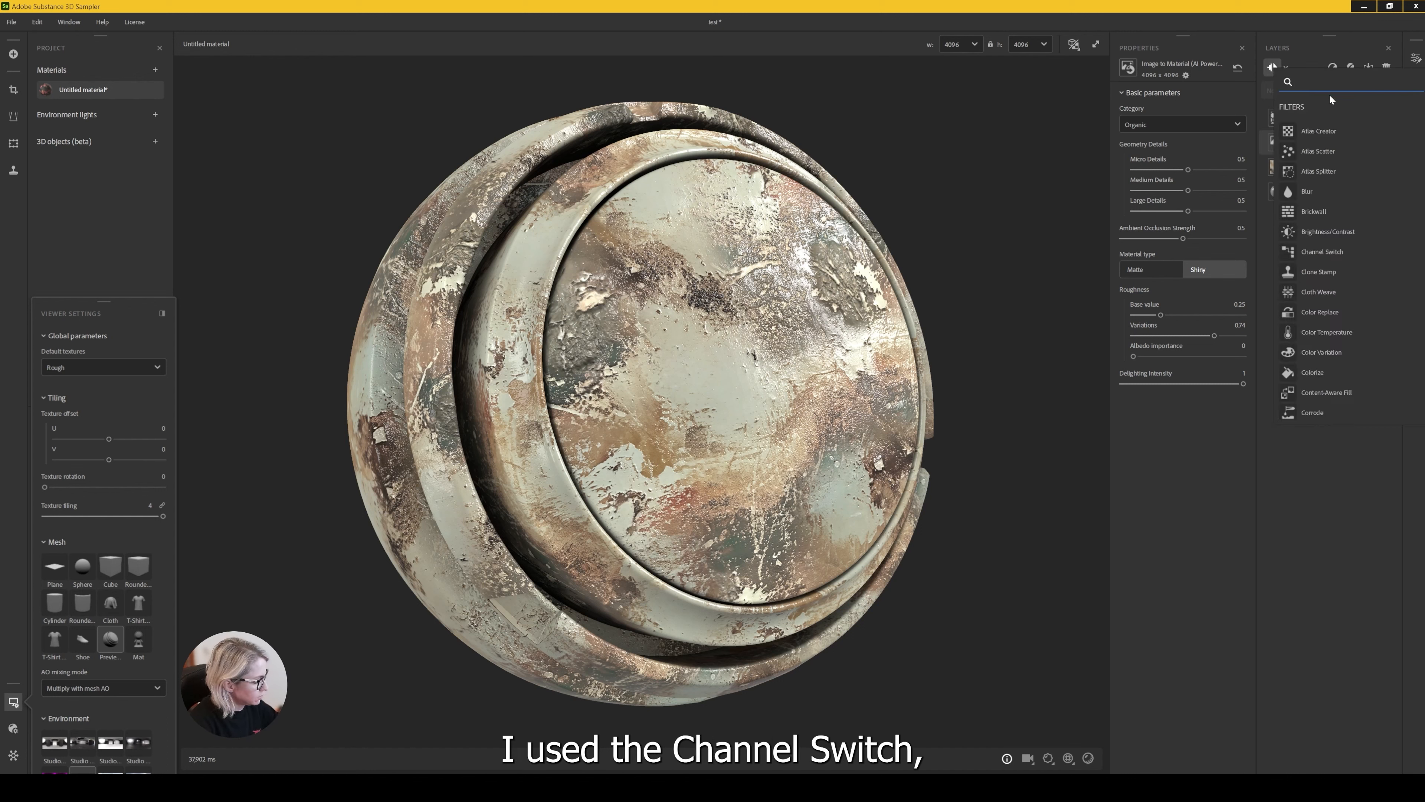
pyautogui.write('chan')
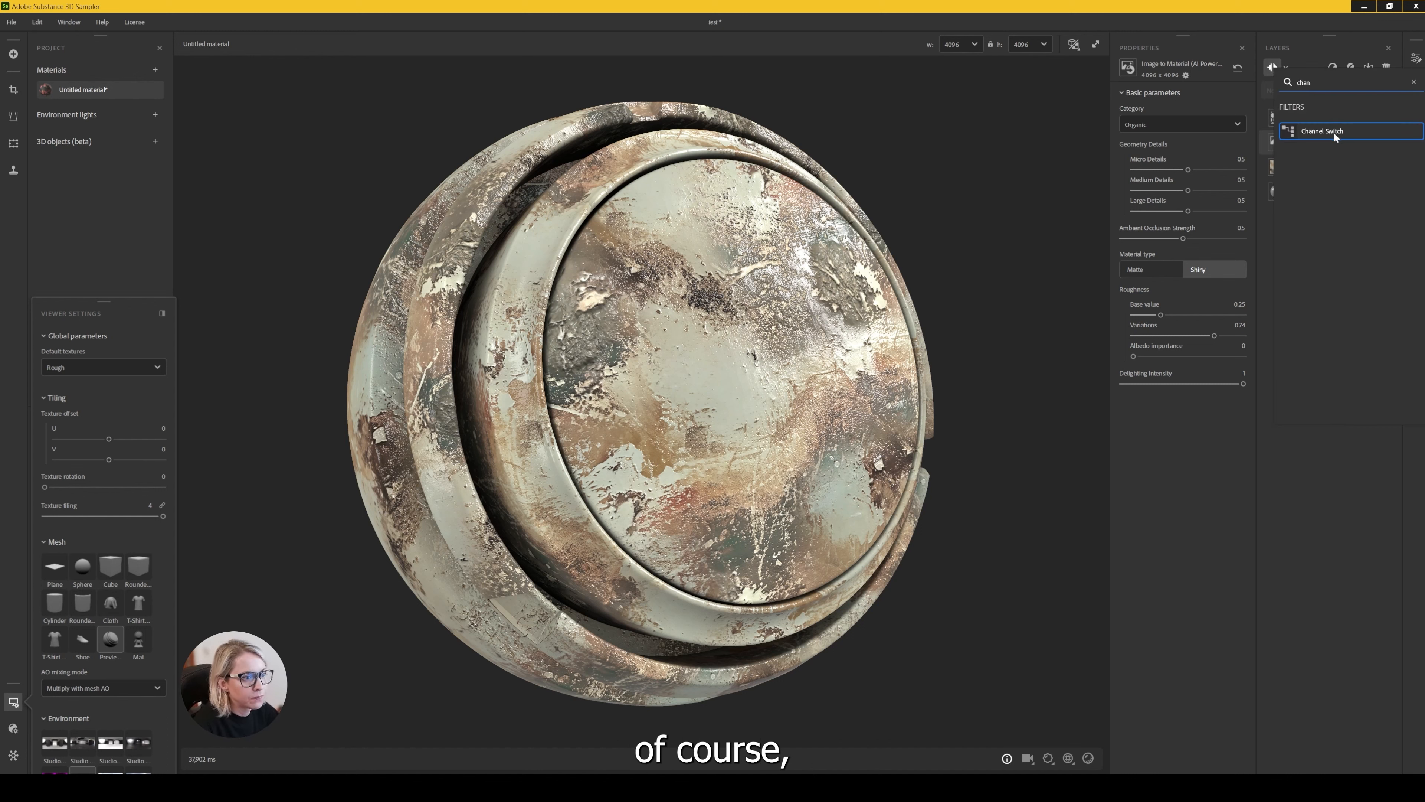
pyautogui.click(1334, 131)
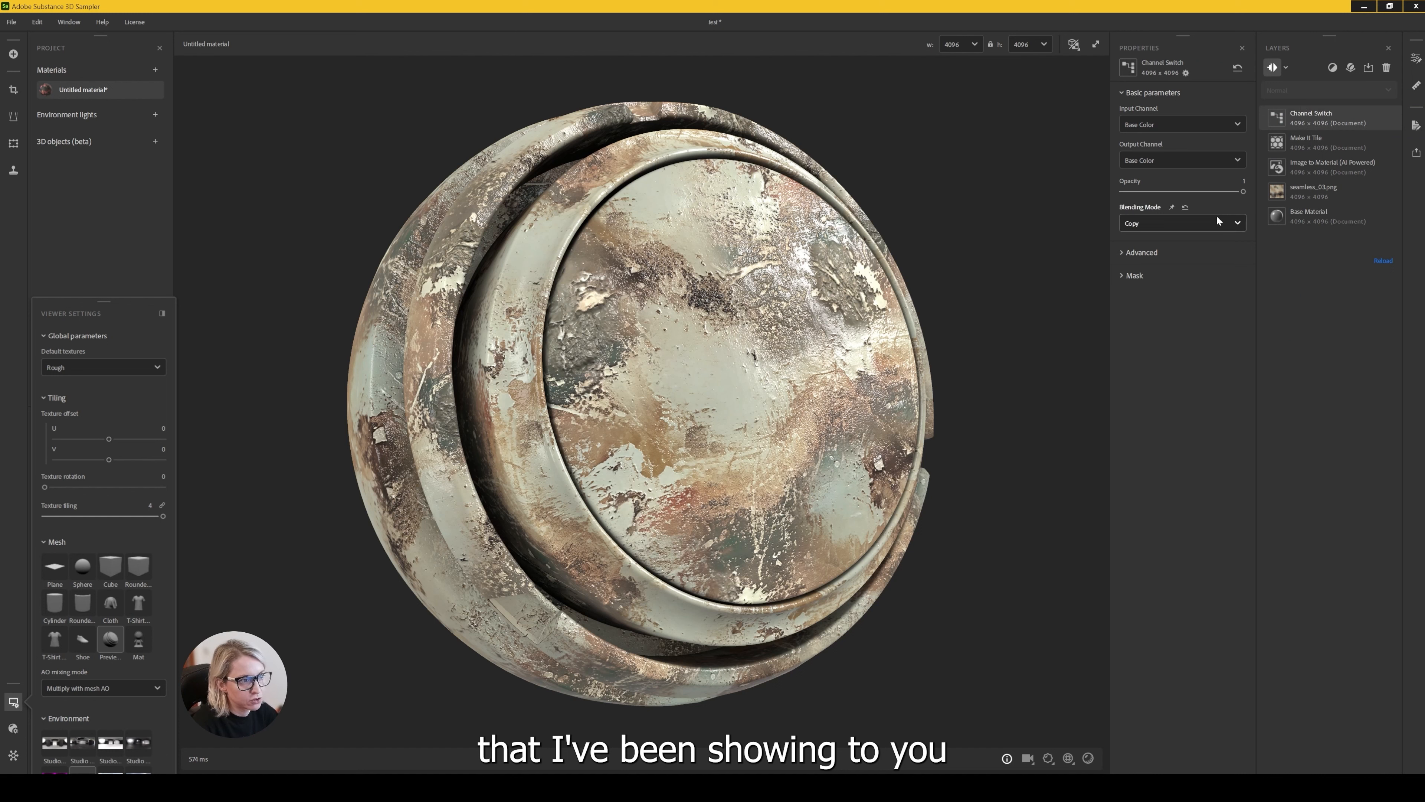
# Set the Channel Switch filter's Input Channel to Scan 1, keeping Base Color as the Output Channel
pyautogui.click(1157, 125)
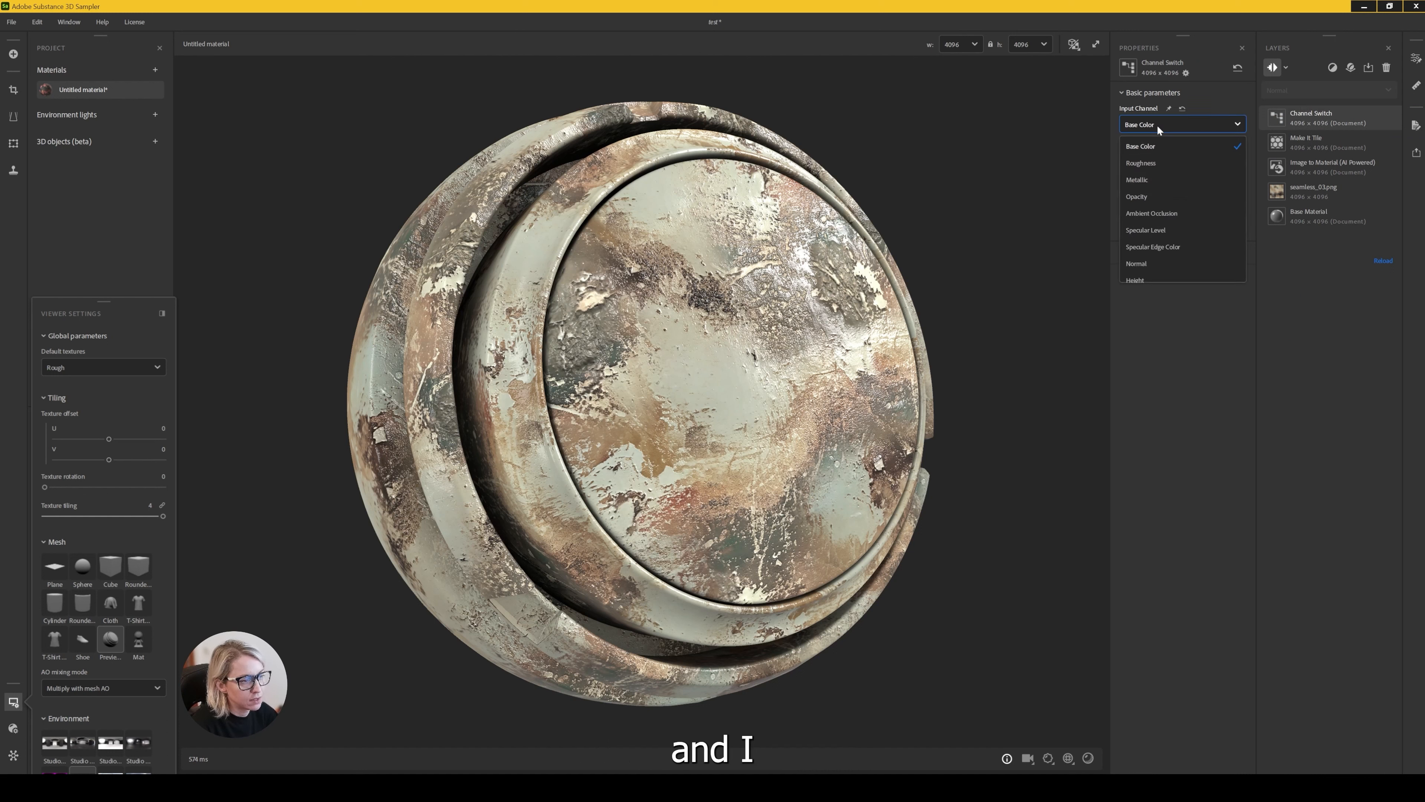
pyautogui.click(1157, 124)
pyautogui.click(1148, 157)
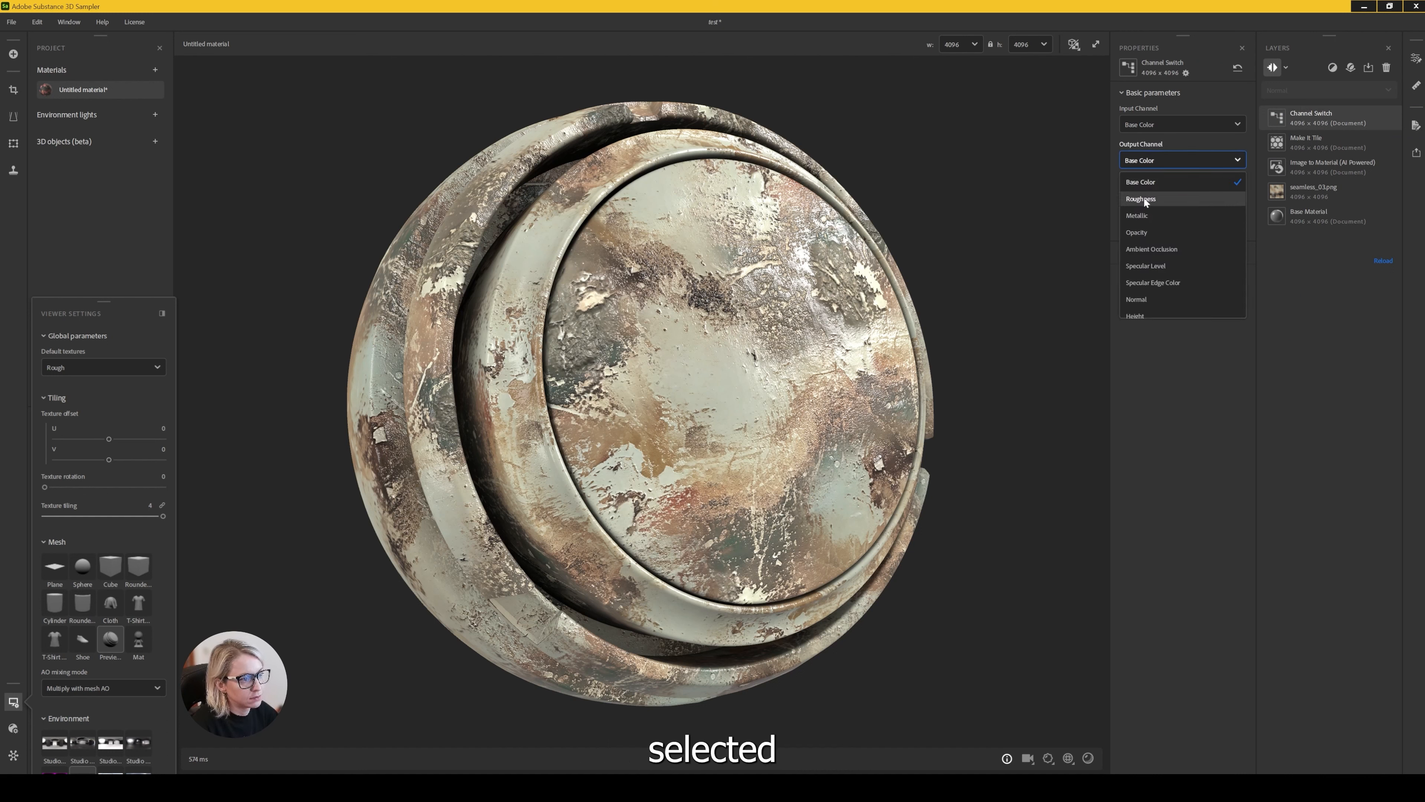
pyautogui.scroll(-10, 1143, 199)
pyautogui.scroll(10, 1143, 200)
pyautogui.click(1153, 120)
pyautogui.click(1154, 120)
pyautogui.scroll(-3, 1140, 174)
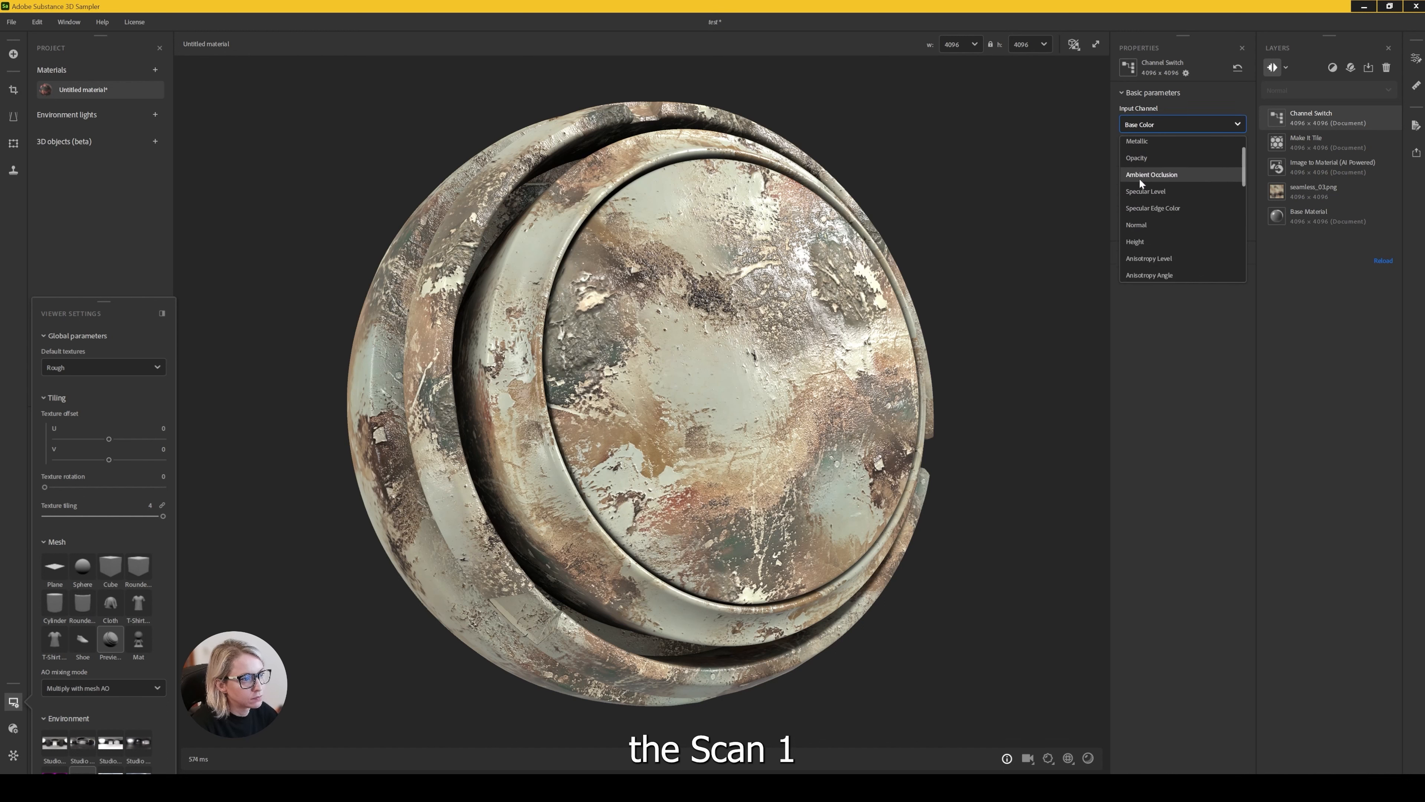
pyautogui.scroll(-5, 1145, 208)
pyautogui.click(1143, 165)
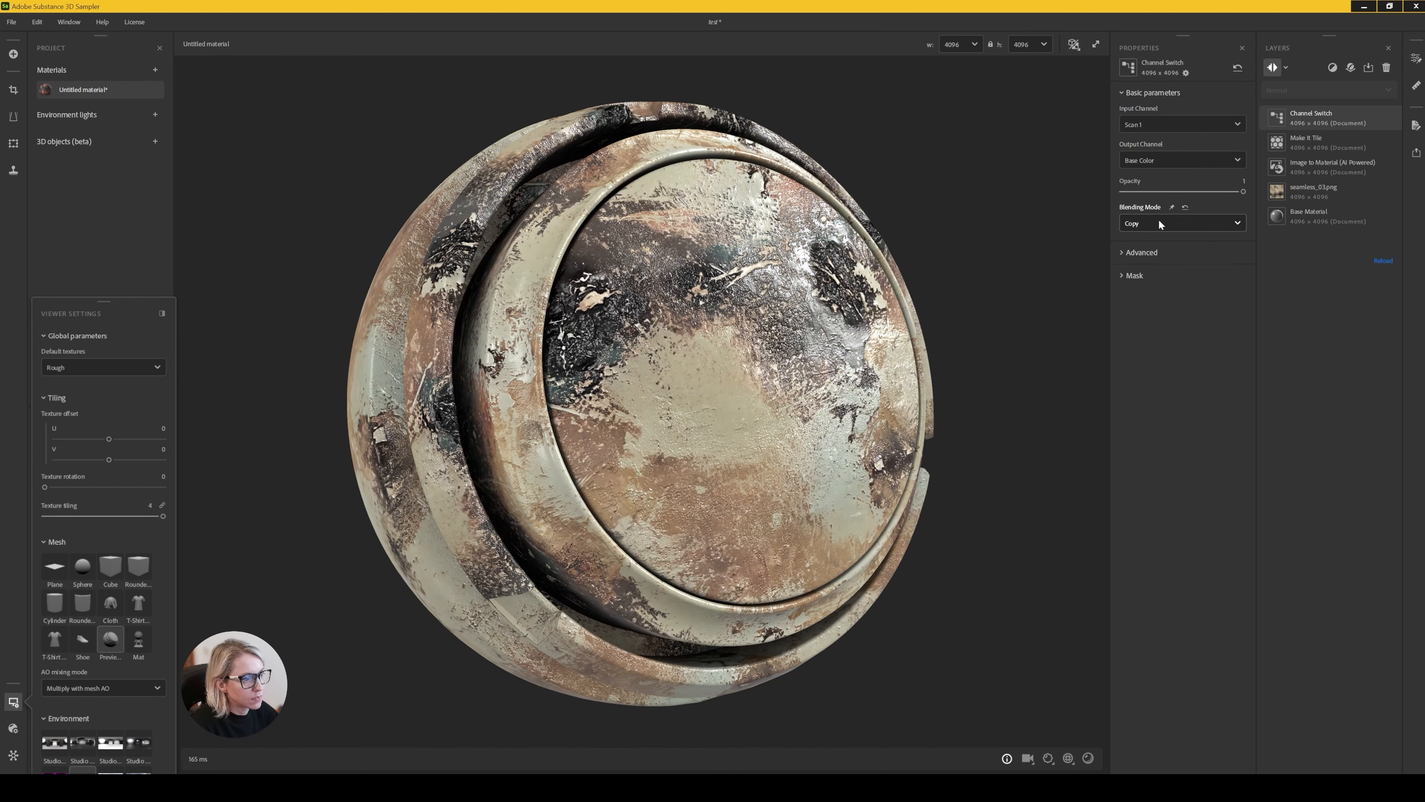
# Set the Channel Switch filter's Blending Mode to Substract and view the dark grunge result on the mesh
pyautogui.click(1158, 222)
pyautogui.click(1145, 278)
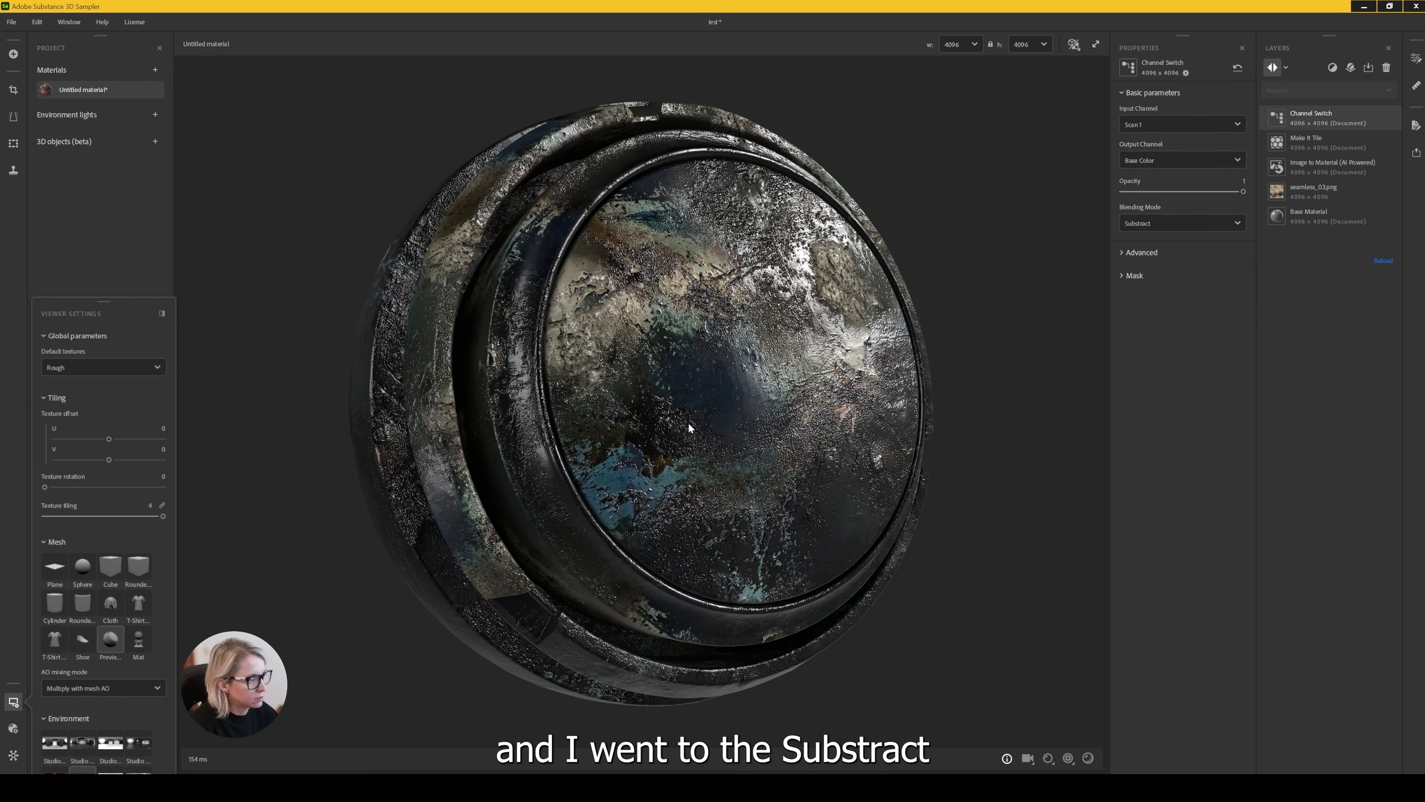
pyautogui.moveTo(679, 422); pyautogui.dragTo(797, 357)
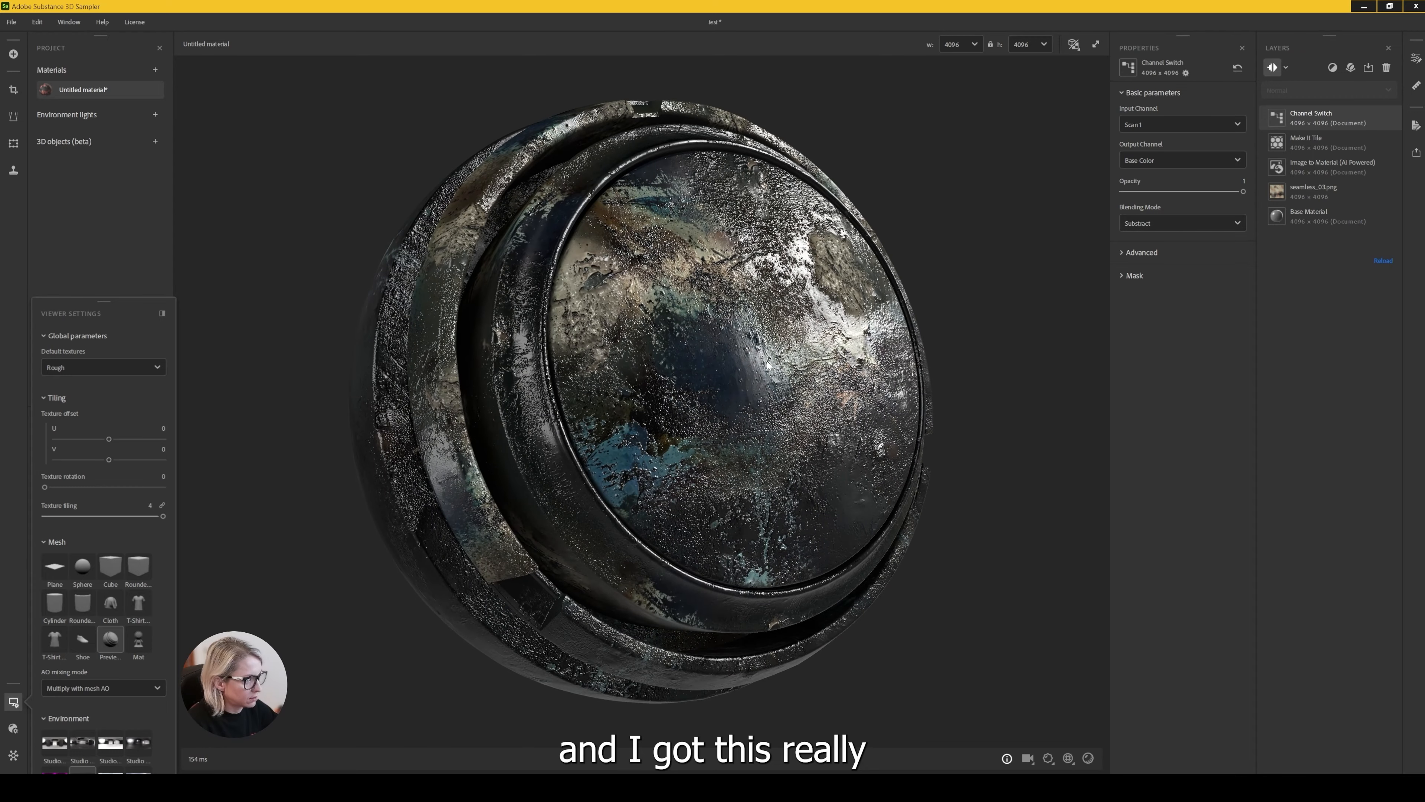
# Raise the Roughness Base value of the Image to Material (AI Powered) layer to 0.52 and check the rougher surface
pyautogui.click(1316, 164)
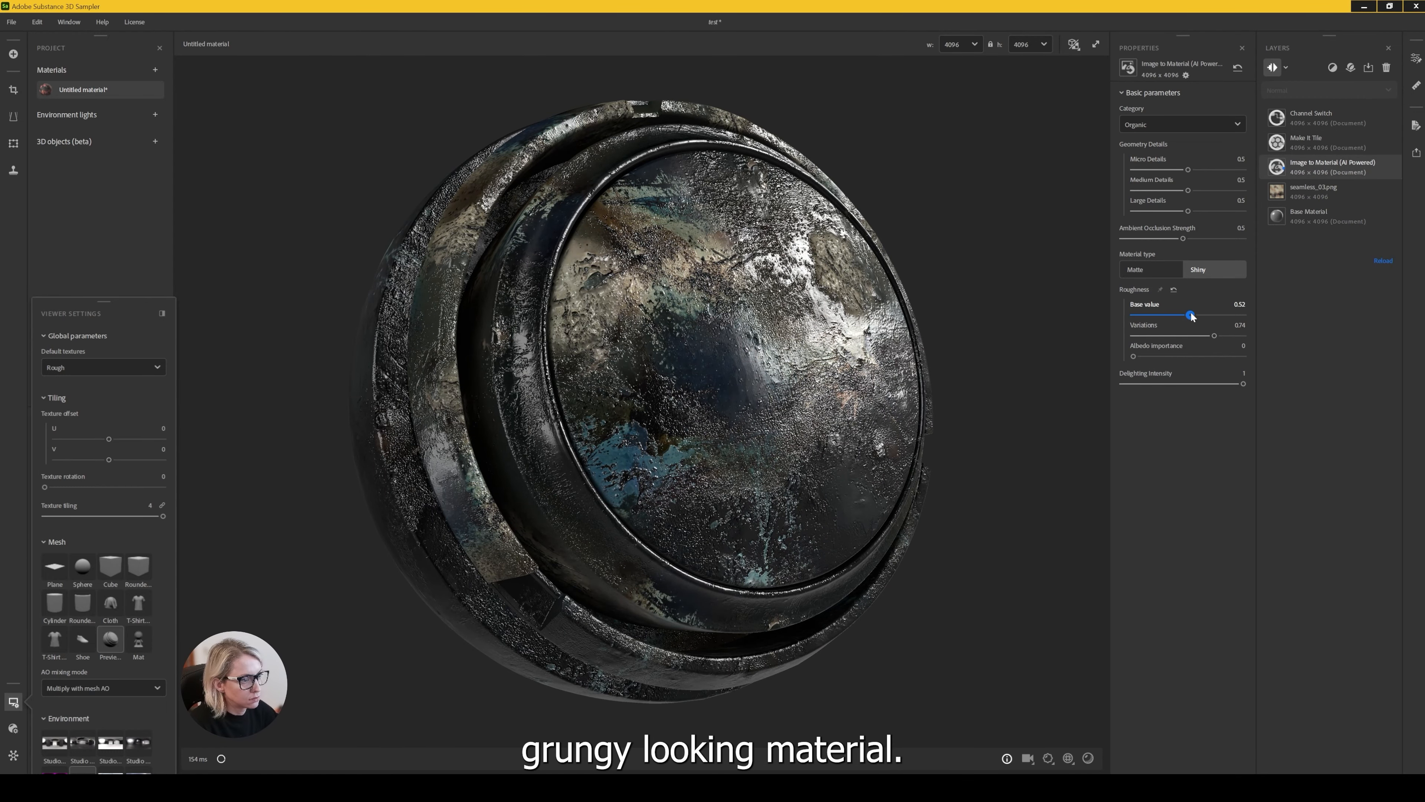
pyautogui.click(1153, 271)
pyautogui.moveTo(721, 388); pyautogui.dragTo(749, 374)
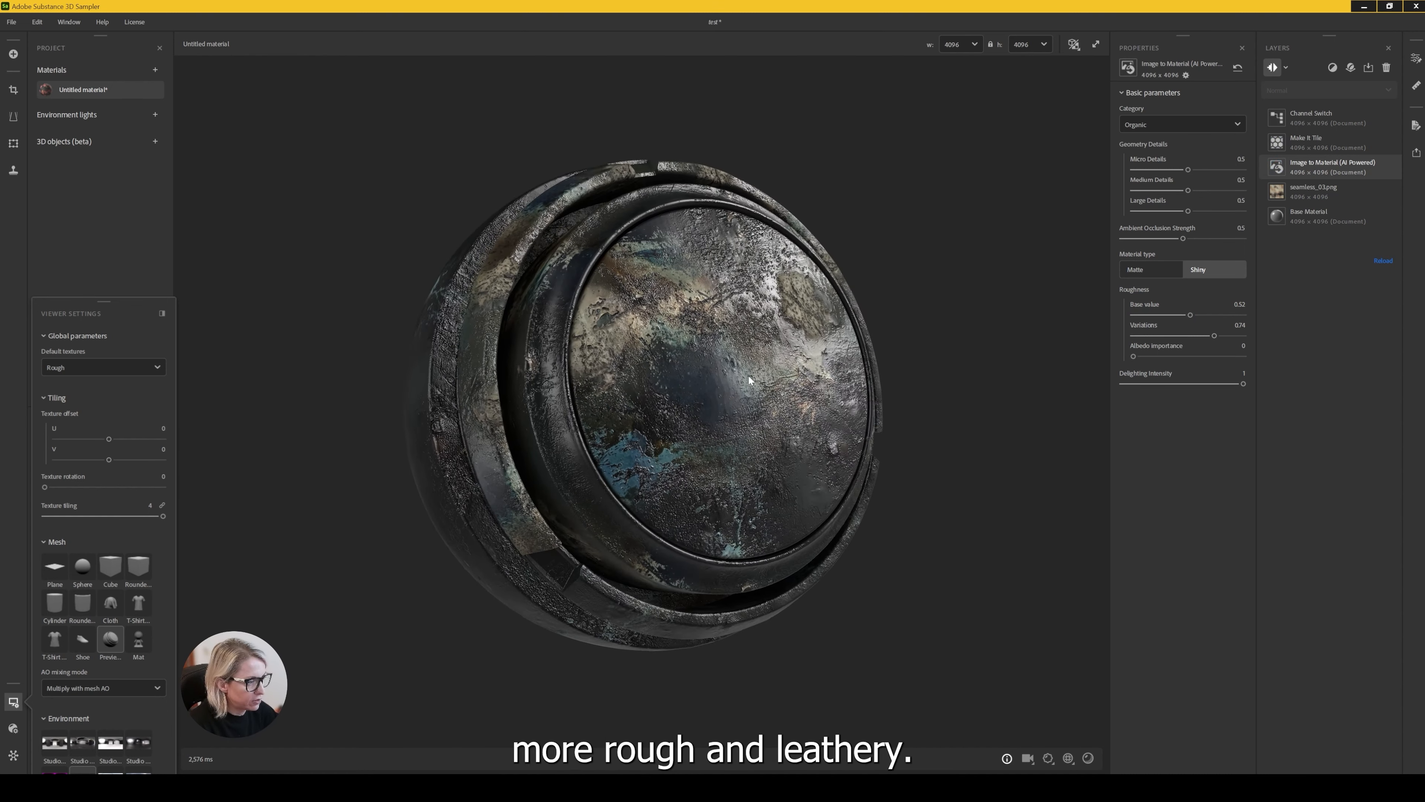
# Send the finished material to Substance 3D Painter
pyautogui.click(1417, 152)
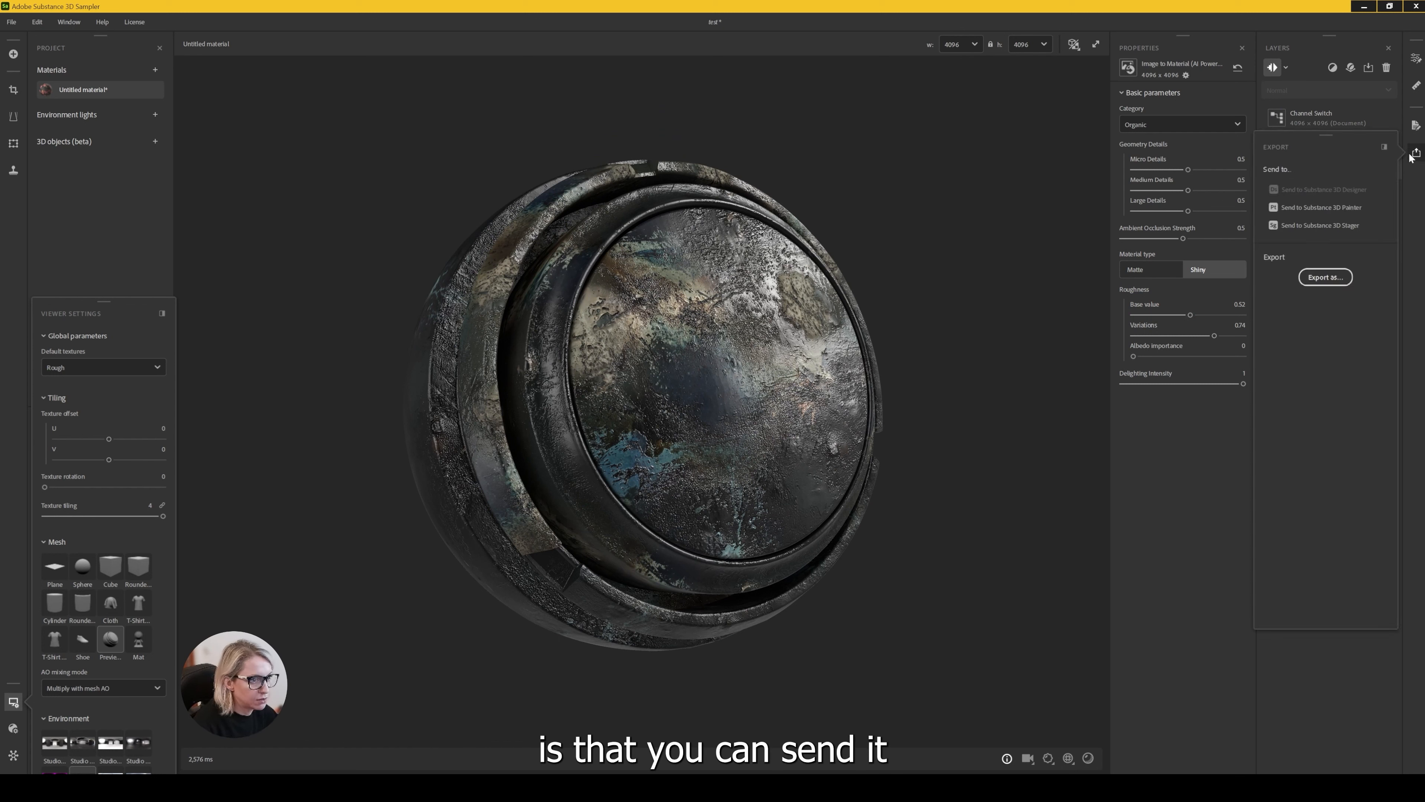
pyautogui.click(1332, 205)
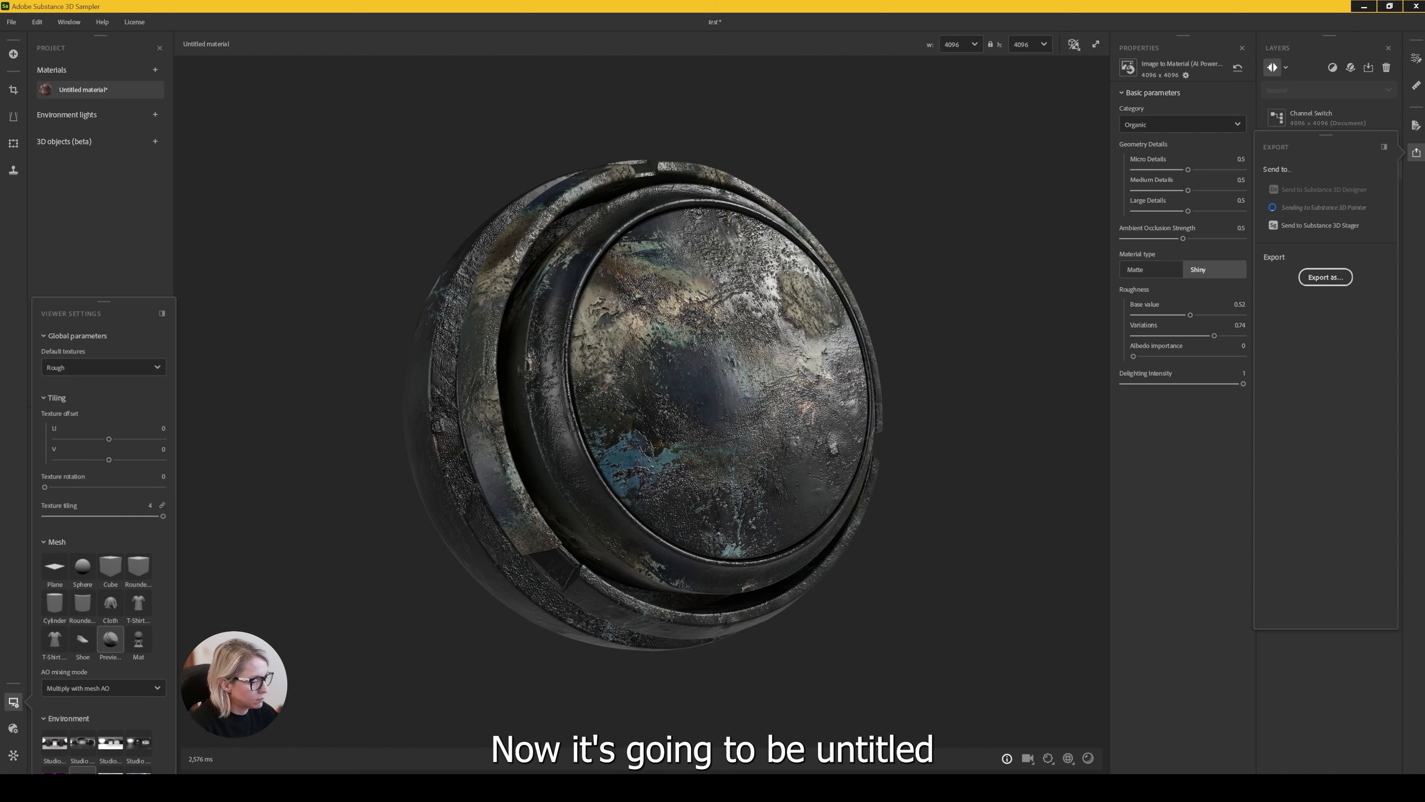
# In Substance 3D Painter, locate the Leather_black_grunge material among the assets and examine its effect on the speaker body over the Rubber Raw layer
pyautogui.scroll(-5, 111, 695)
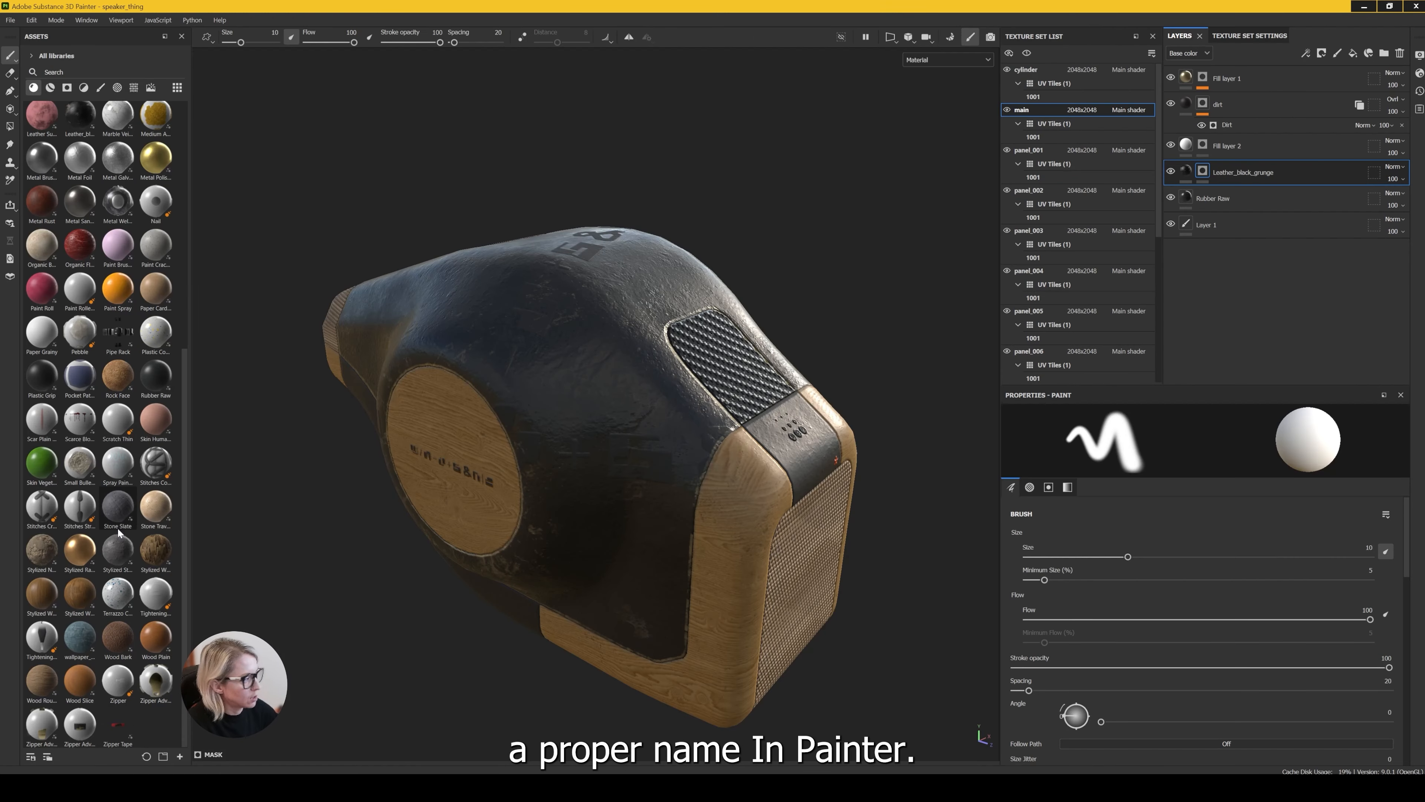
pyautogui.scroll(5, 84, 517)
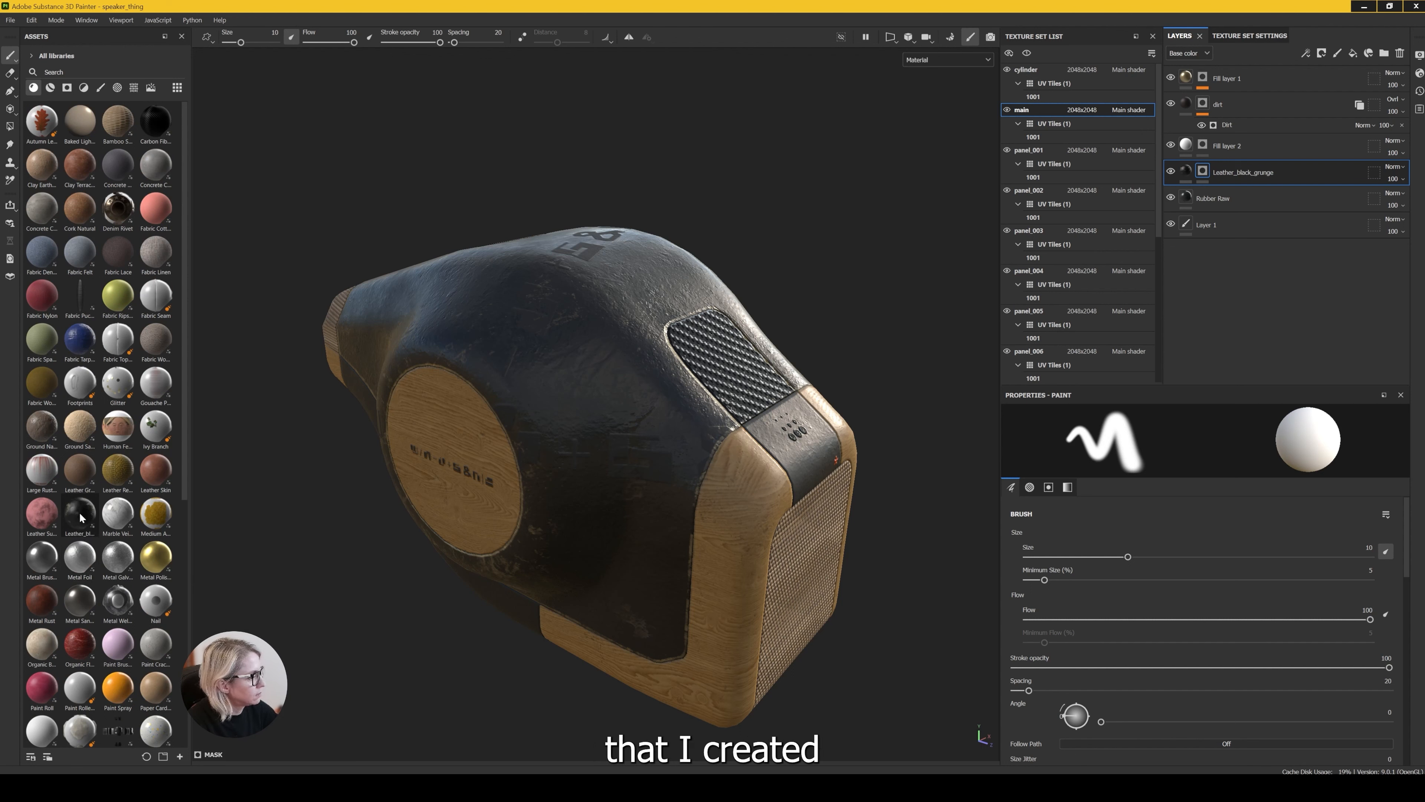
pyautogui.moveTo(81, 517)
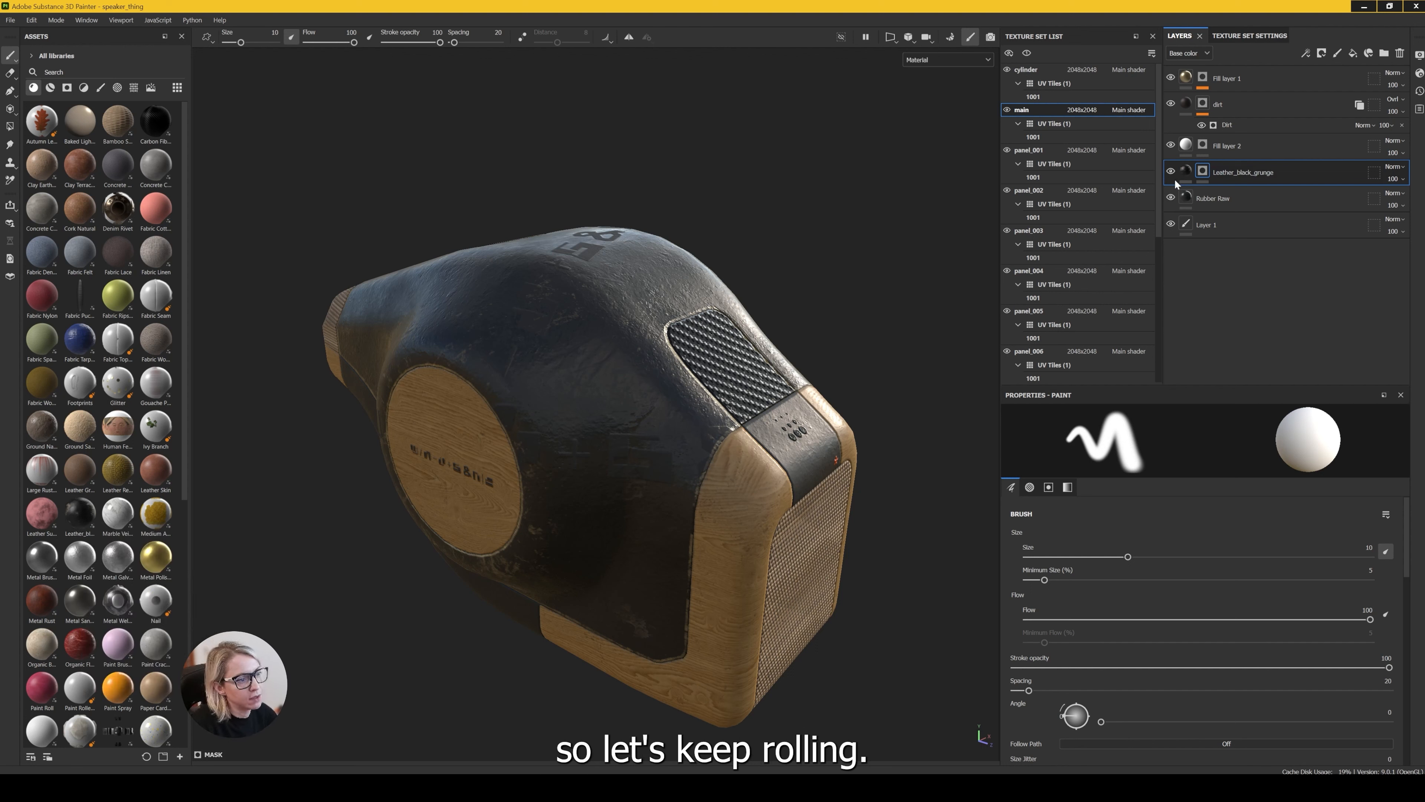
pyautogui.click(1216, 199)
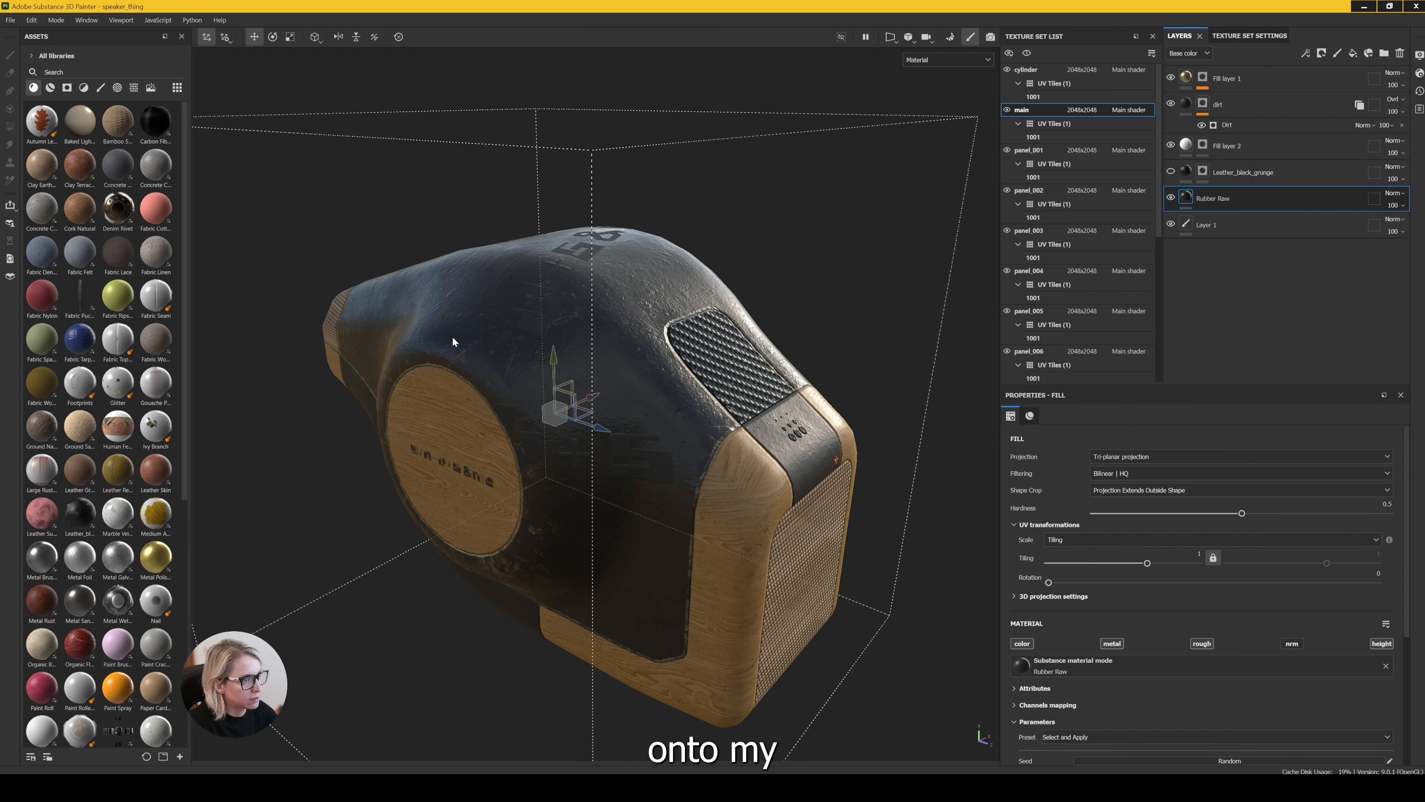
pyautogui.keyDown('alt'); pyautogui.moveTo(532, 462); pyautogui.dragTo(893, 241); pyautogui.keyUp('alt')
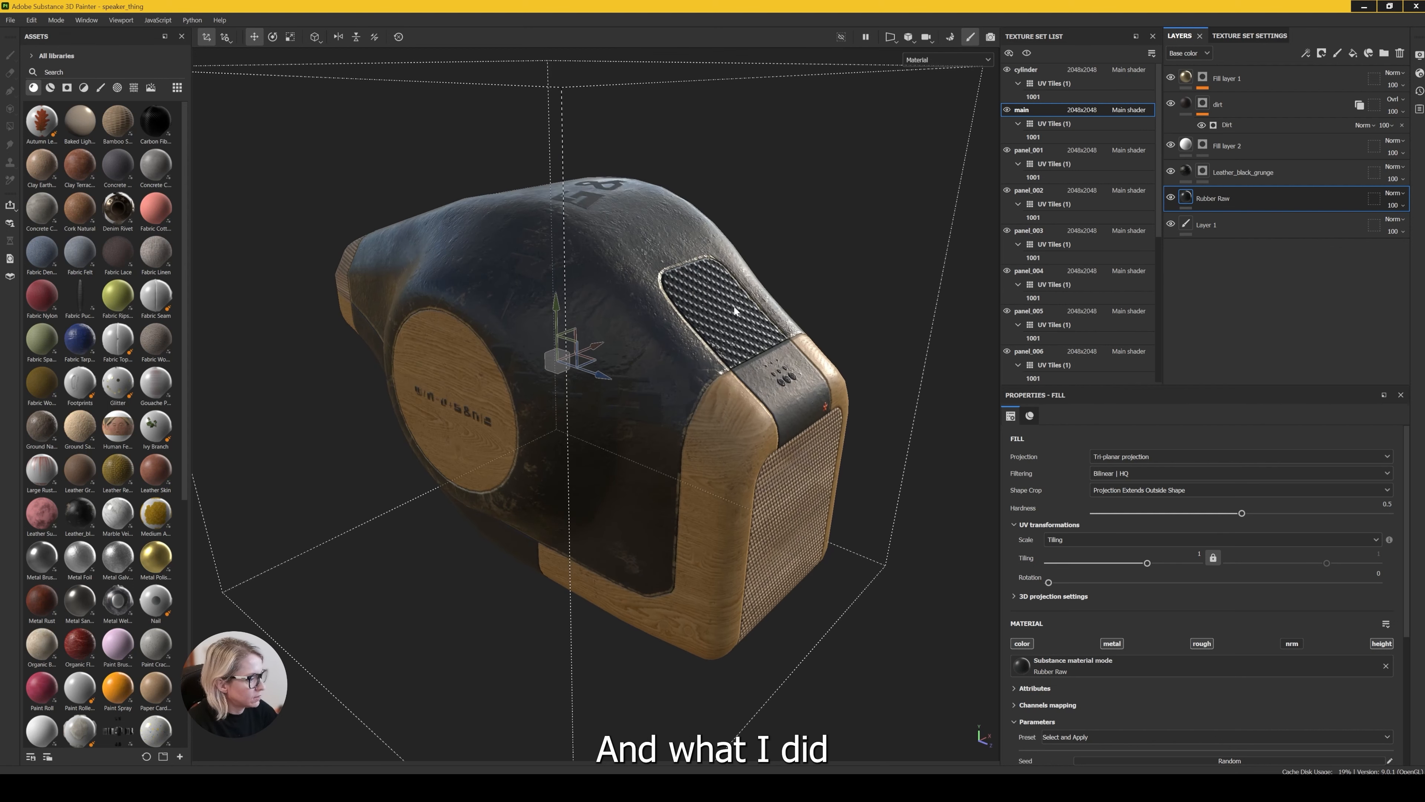
# Paint white onto the Leather_black_grunge layer's mask with a size 10 brush to add grunge patches on the speaker's dark side
pyautogui.click(1232, 173)
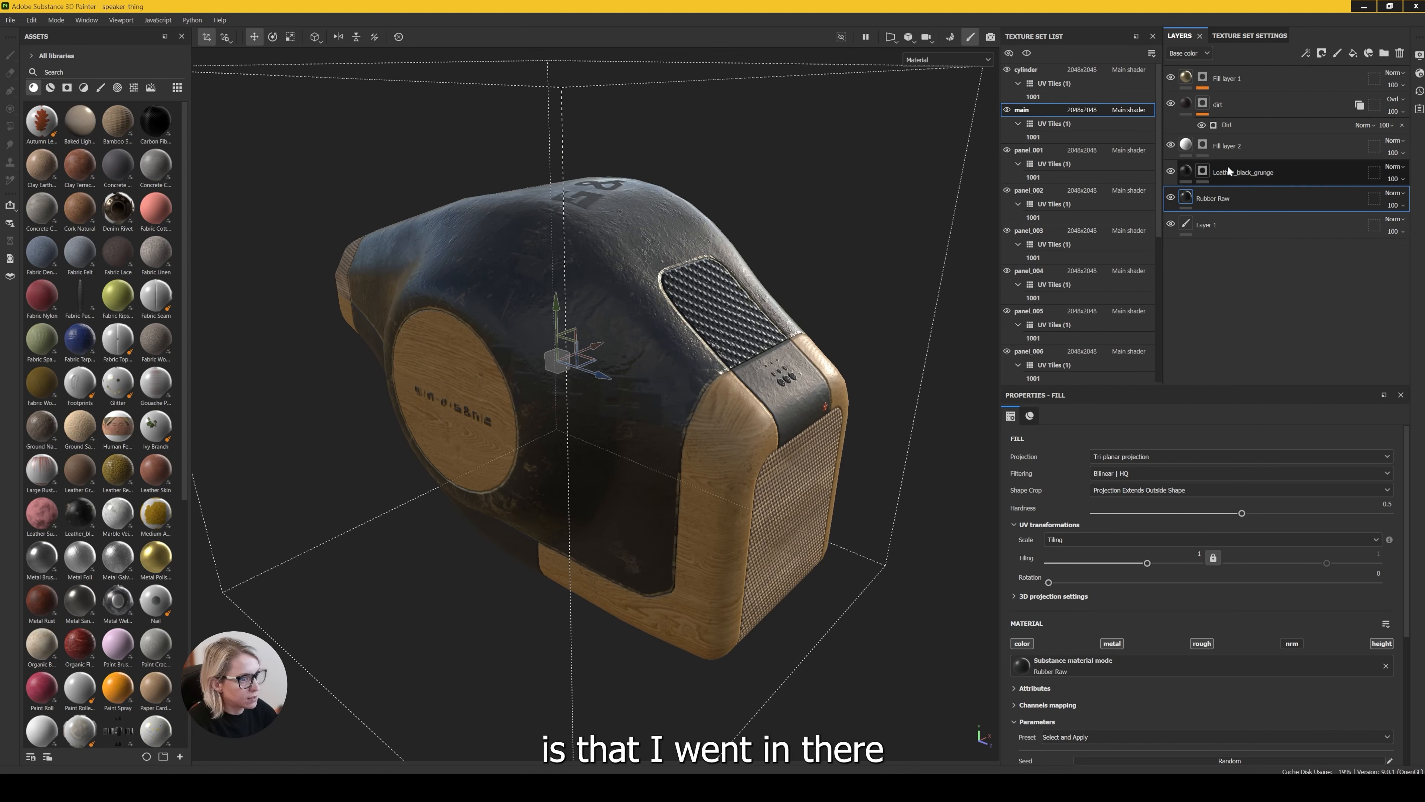
pyautogui.click(1203, 171)
pyautogui.scroll(3, 612, 344)
pyautogui.moveTo(622, 402)
pyautogui.keyDown('alt'); pyautogui.mouseDown()
pyautogui.moveTo(597, 400)
pyautogui.moveTo(610, 316)
pyautogui.moveTo(688, 436)
pyautogui.moveTo(668, 466)
pyautogui.moveTo(634, 319)
pyautogui.moveTo(613, 305)
pyautogui.mouseUp(); pyautogui.keyUp('alt')
pyautogui.click(1067, 487)
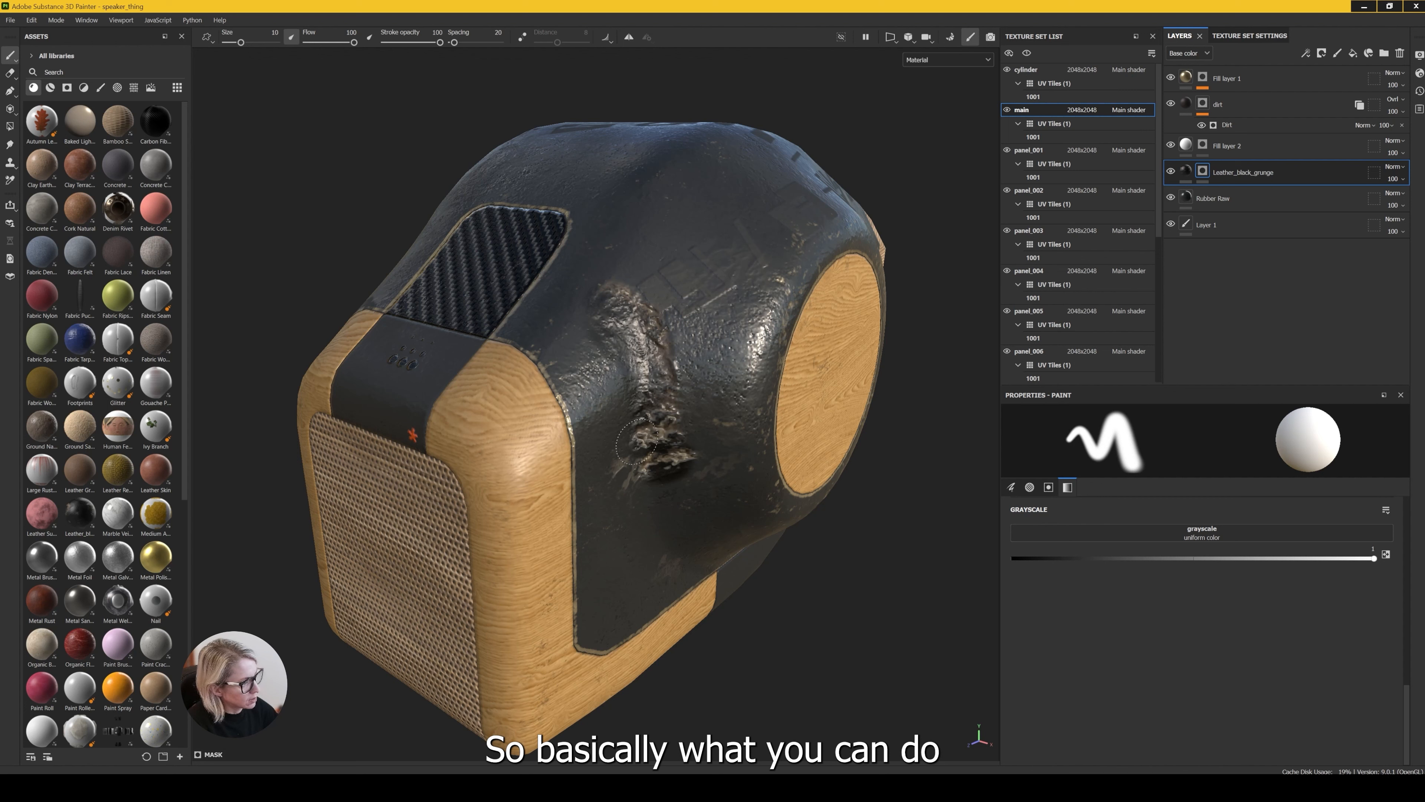
pyautogui.moveTo(662, 460)
pyautogui.mouseDown()
pyautogui.moveTo(746, 460)
pyautogui.moveTo(729, 483)
pyautogui.mouseUp()
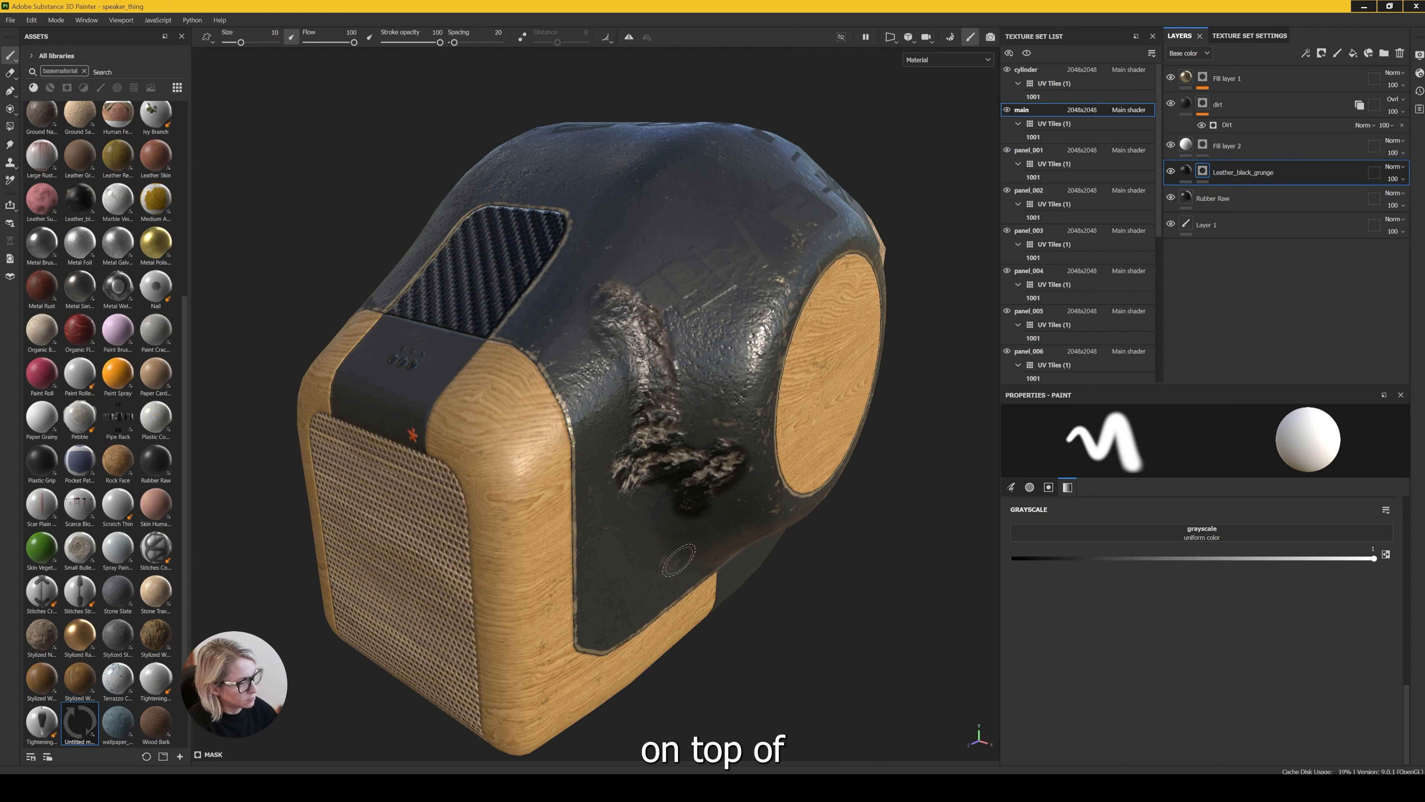
pyautogui.moveTo(658, 578)
pyautogui.mouseDown()
pyautogui.moveTo(628, 530)
pyautogui.moveTo(632, 387)
pyautogui.mouseUp()
pyautogui.moveTo(697, 434)
pyautogui.mouseDown()
pyautogui.moveTo(730, 444)
pyautogui.moveTo(729, 497)
pyautogui.moveTo(716, 461)
pyautogui.mouseUp()
pyautogui.moveTo(691, 407)
pyautogui.mouseDown()
pyautogui.moveTo(692, 375)
pyautogui.moveTo(727, 405)
pyautogui.mouseUp()
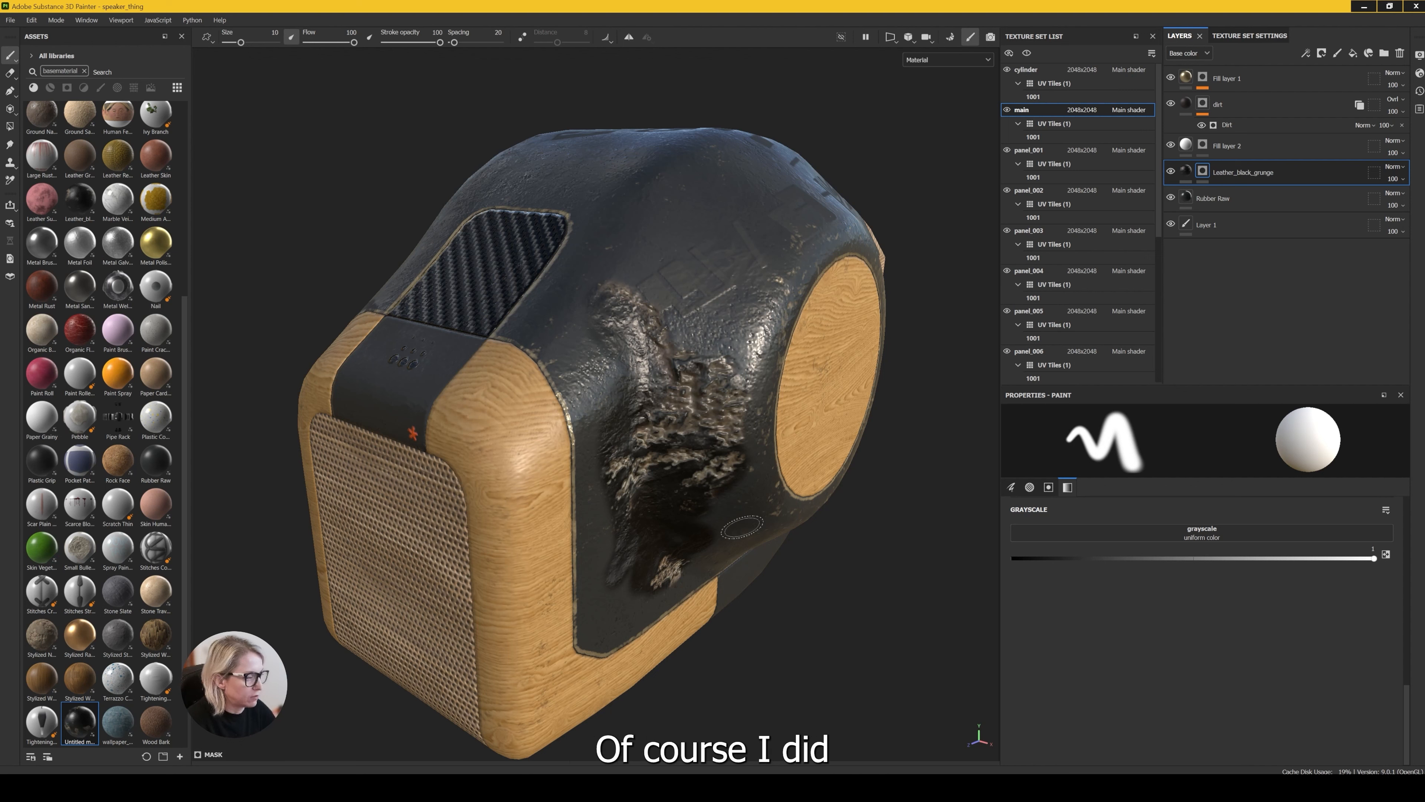
# Hide the Leather_black_grunge layer and add the Untitled material from the assets as a fill layer above it
pyautogui.click(1171, 172)
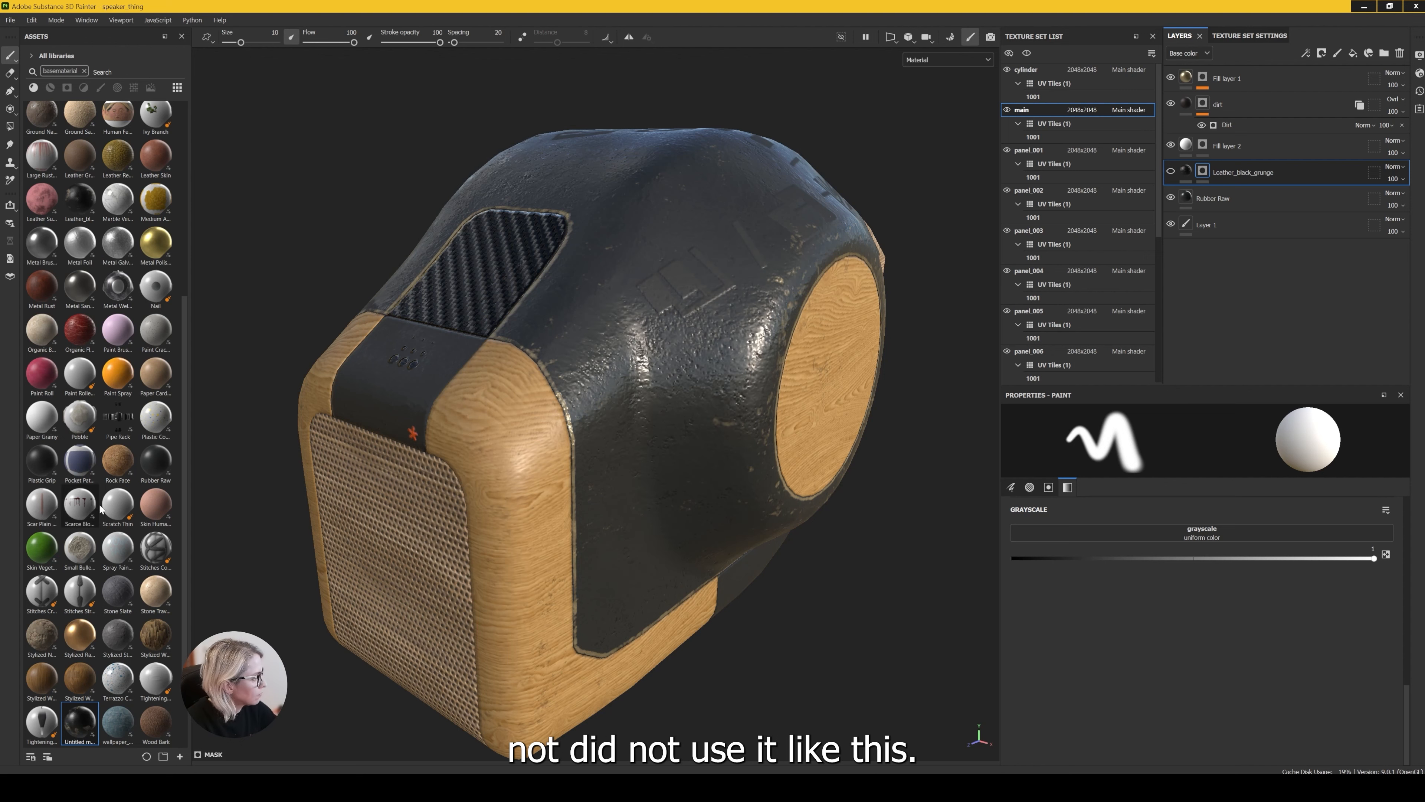
pyautogui.scroll(-2, 100, 508)
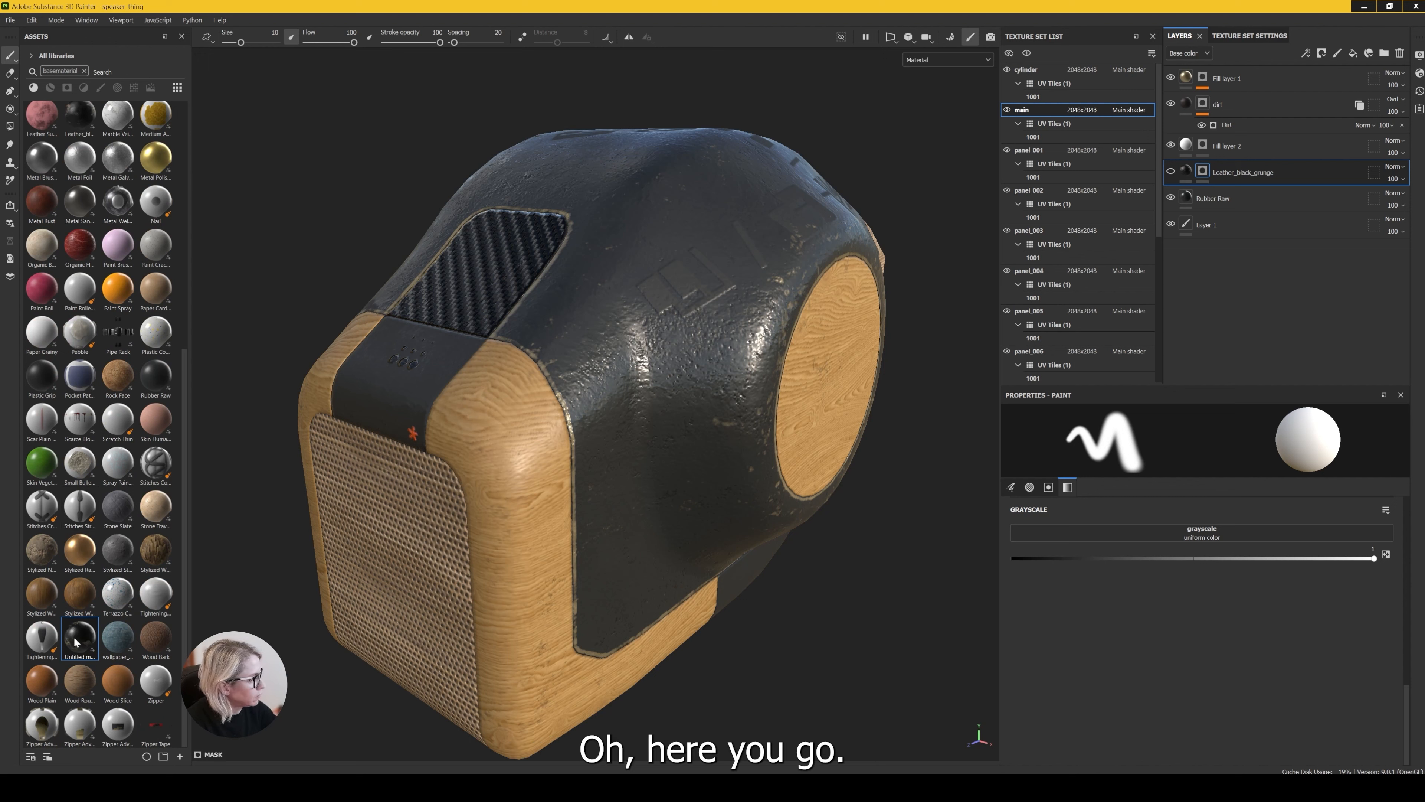
pyautogui.moveTo(77, 641)
pyautogui.moveTo(80, 647); pyautogui.dragTo(1215, 156)
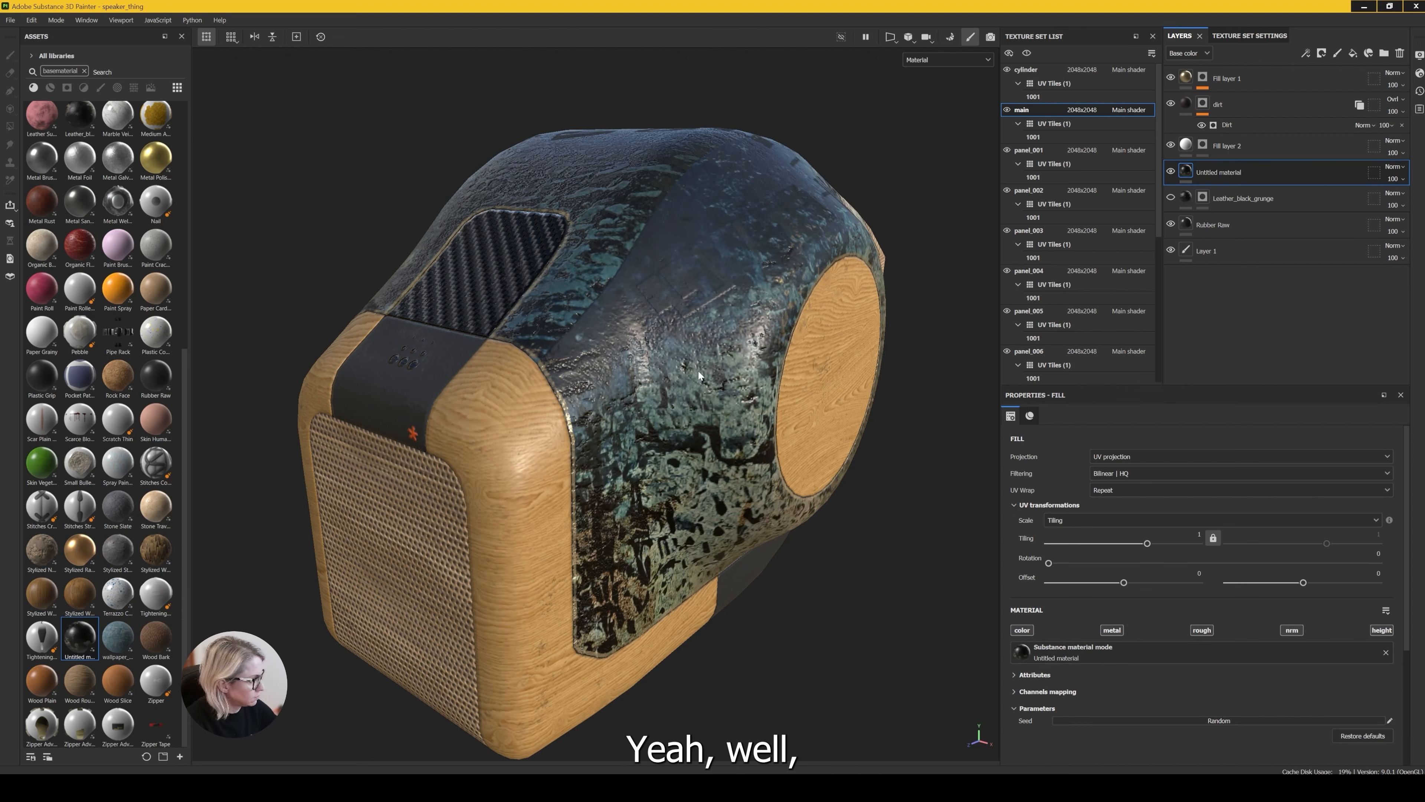
# Set the Untitled material layer's tiling to 8.22
pyautogui.keyDown('alt'); pyautogui.moveTo(699, 375); pyautogui.dragTo(678, 351); pyautogui.keyUp('alt')
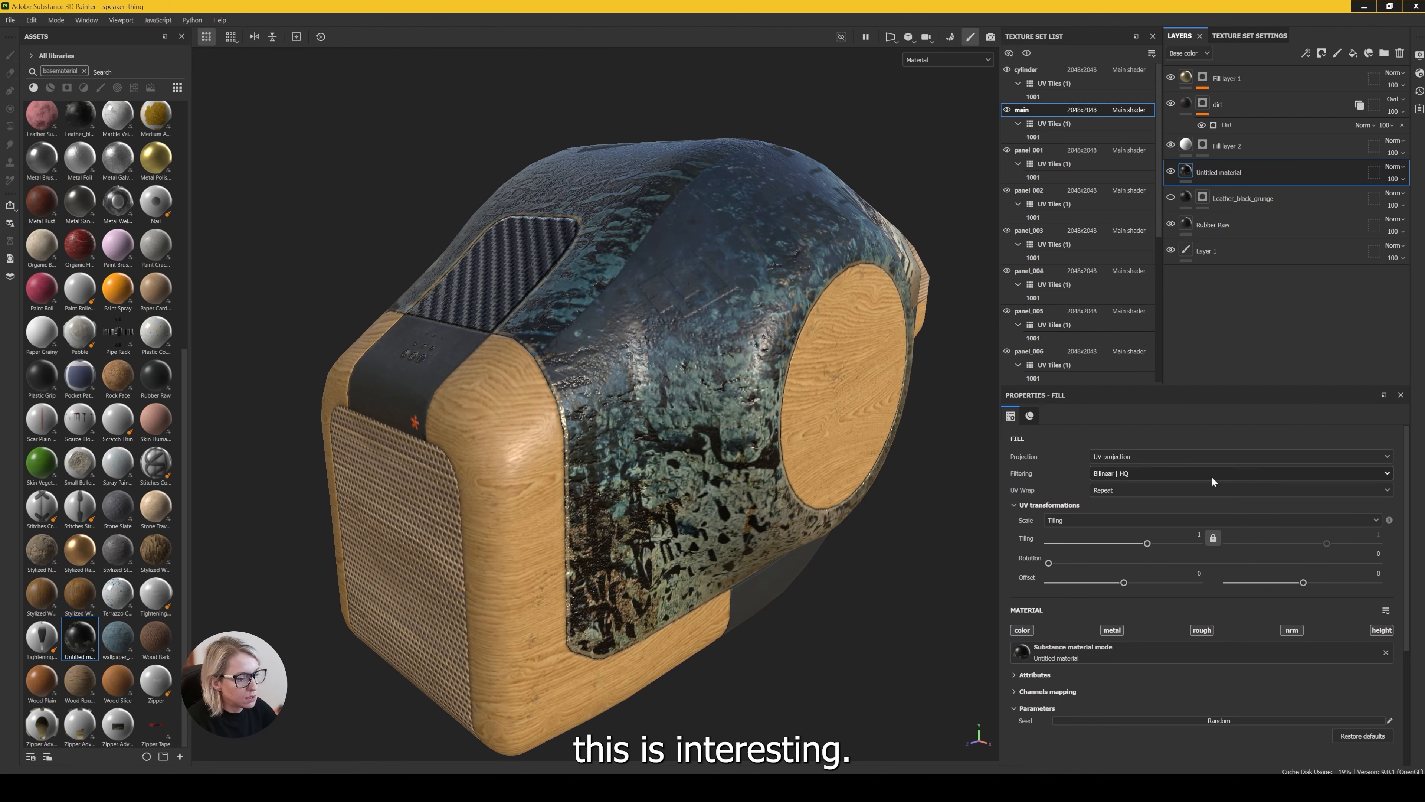
pyautogui.click(1175, 544)
pyautogui.moveTo(1174, 544); pyautogui.dragTo(1171, 544)
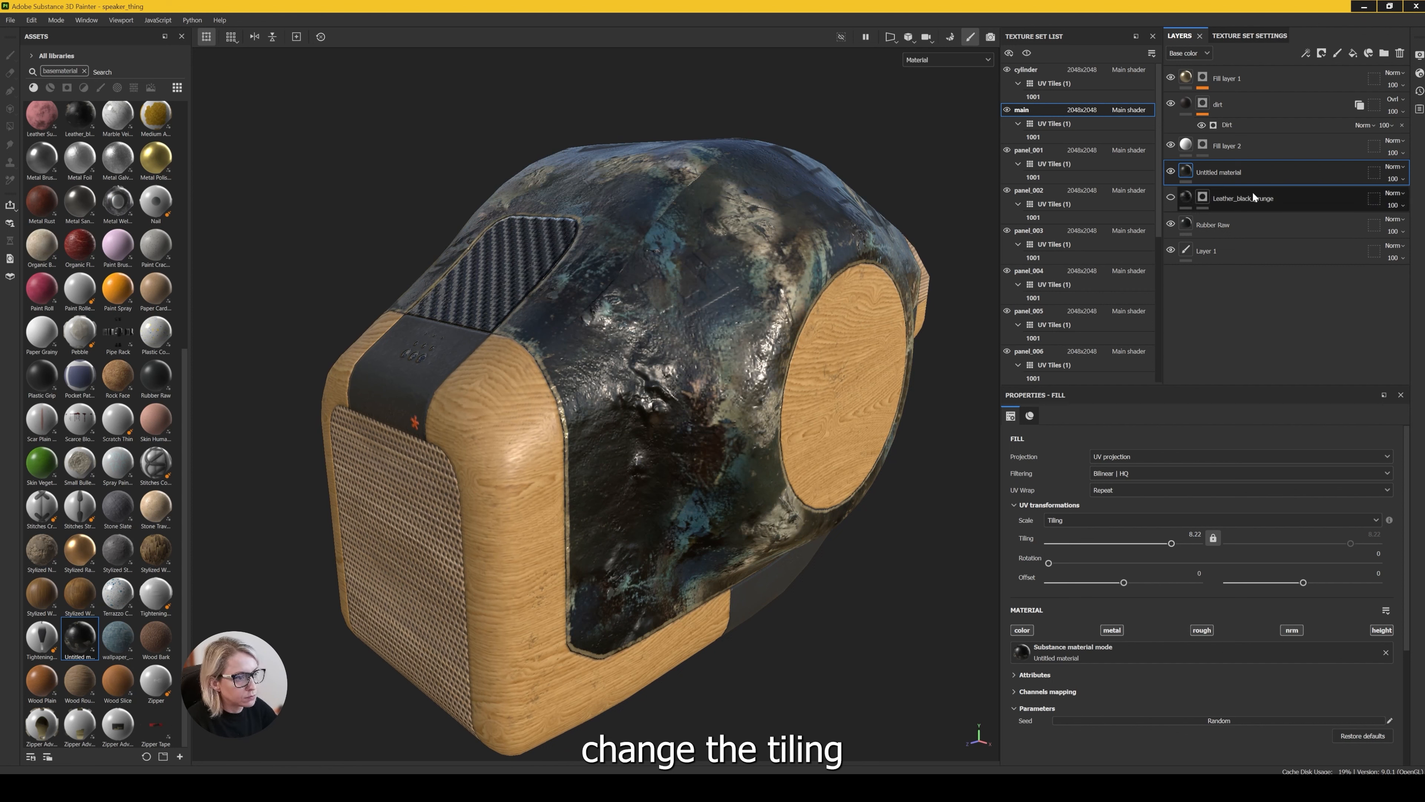
# Add a black mask to the Untitled material layer and paint grunge patches on the speaker's dark side with a size 25 brush
pyautogui.click(1321, 53)
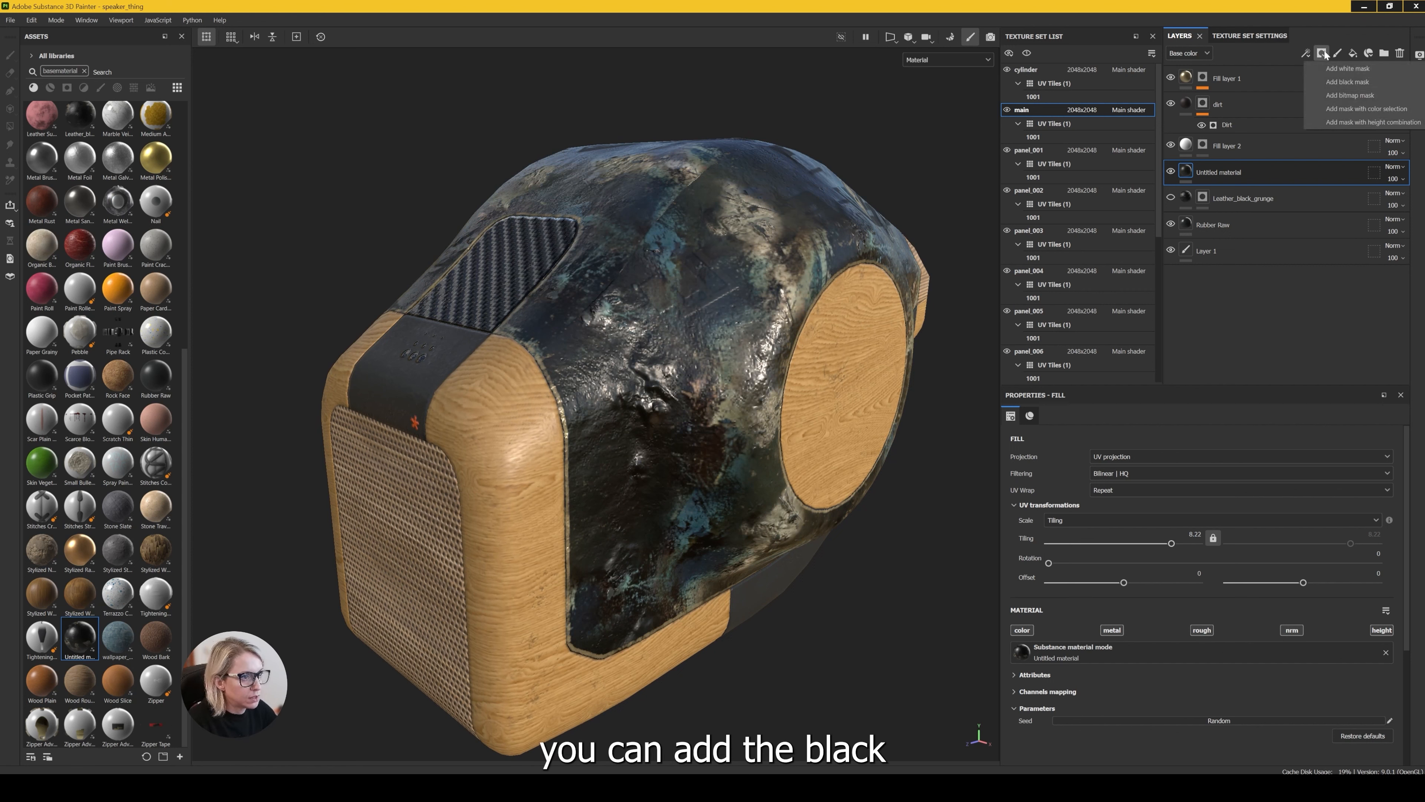
pyautogui.click(1336, 81)
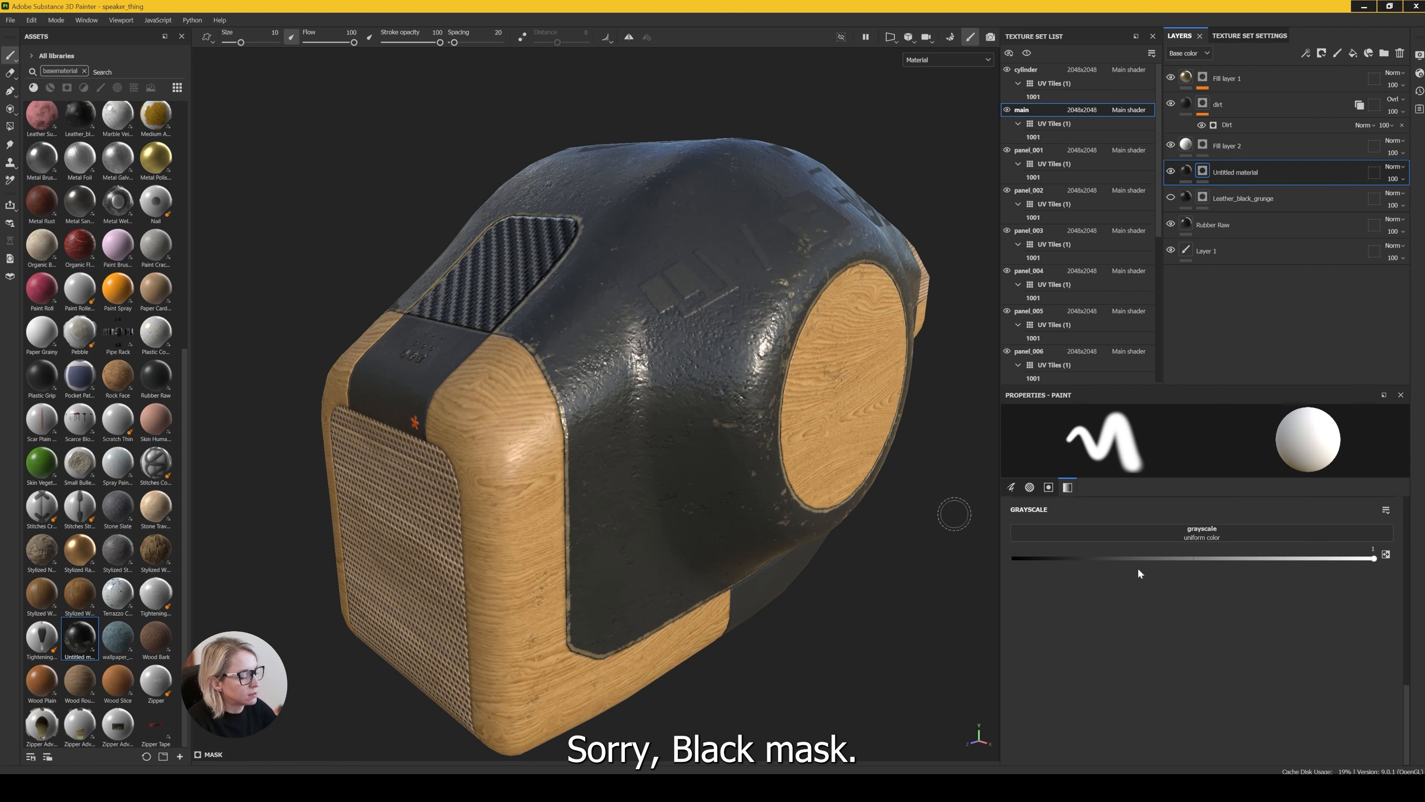
pyautogui.scroll(5, 1189, 583)
pyautogui.moveTo(1138, 557); pyautogui.dragTo(1193, 557)
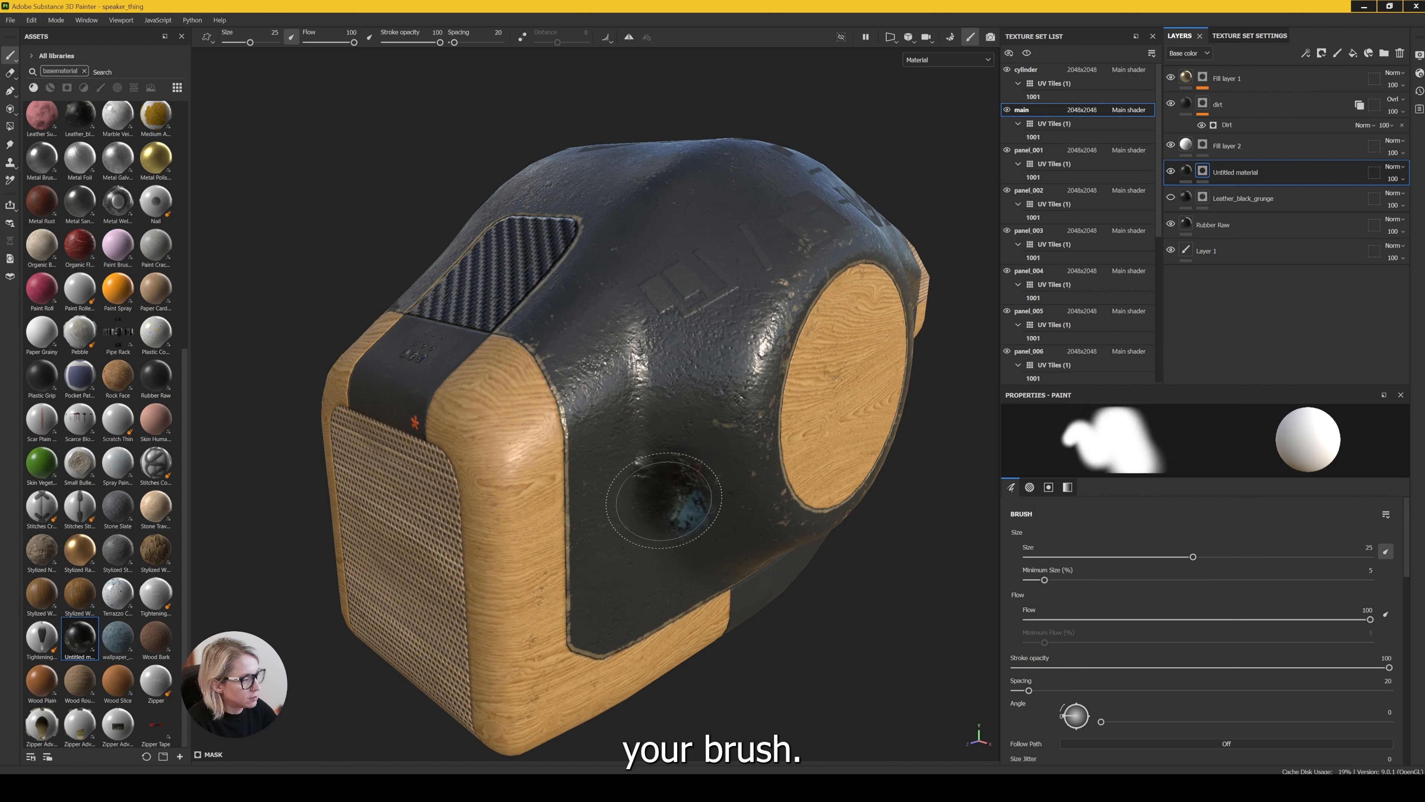
pyautogui.moveTo(664, 500)
pyautogui.mouseDown()
pyautogui.moveTo(716, 382)
pyautogui.moveTo(824, 264)
pyautogui.mouseUp()
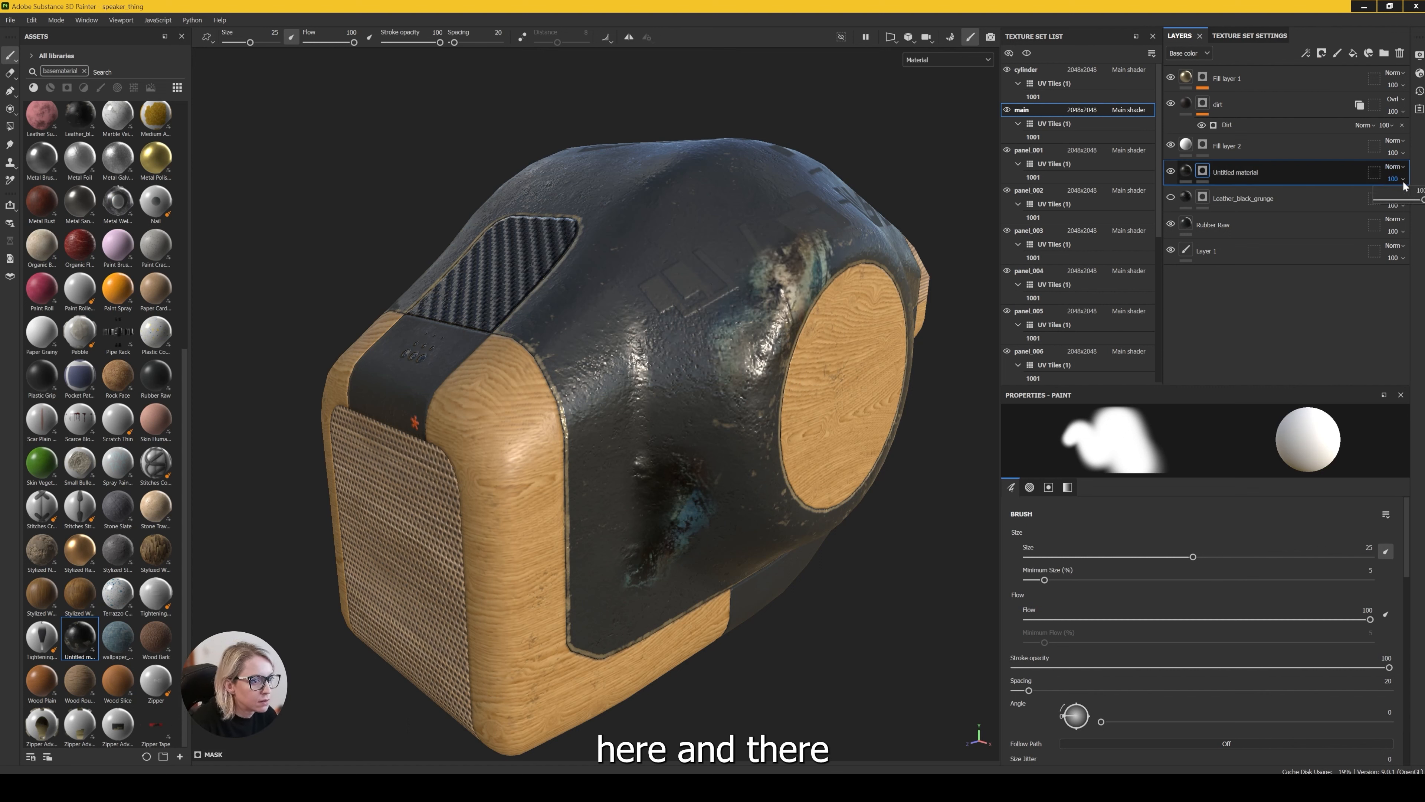
# Lower the Untitled material layer's opacity to 50 and paint more grunge patches around the round wooden panel
pyautogui.click(1399, 200)
pyautogui.moveTo(1398, 201); pyautogui.dragTo(1397, 202)
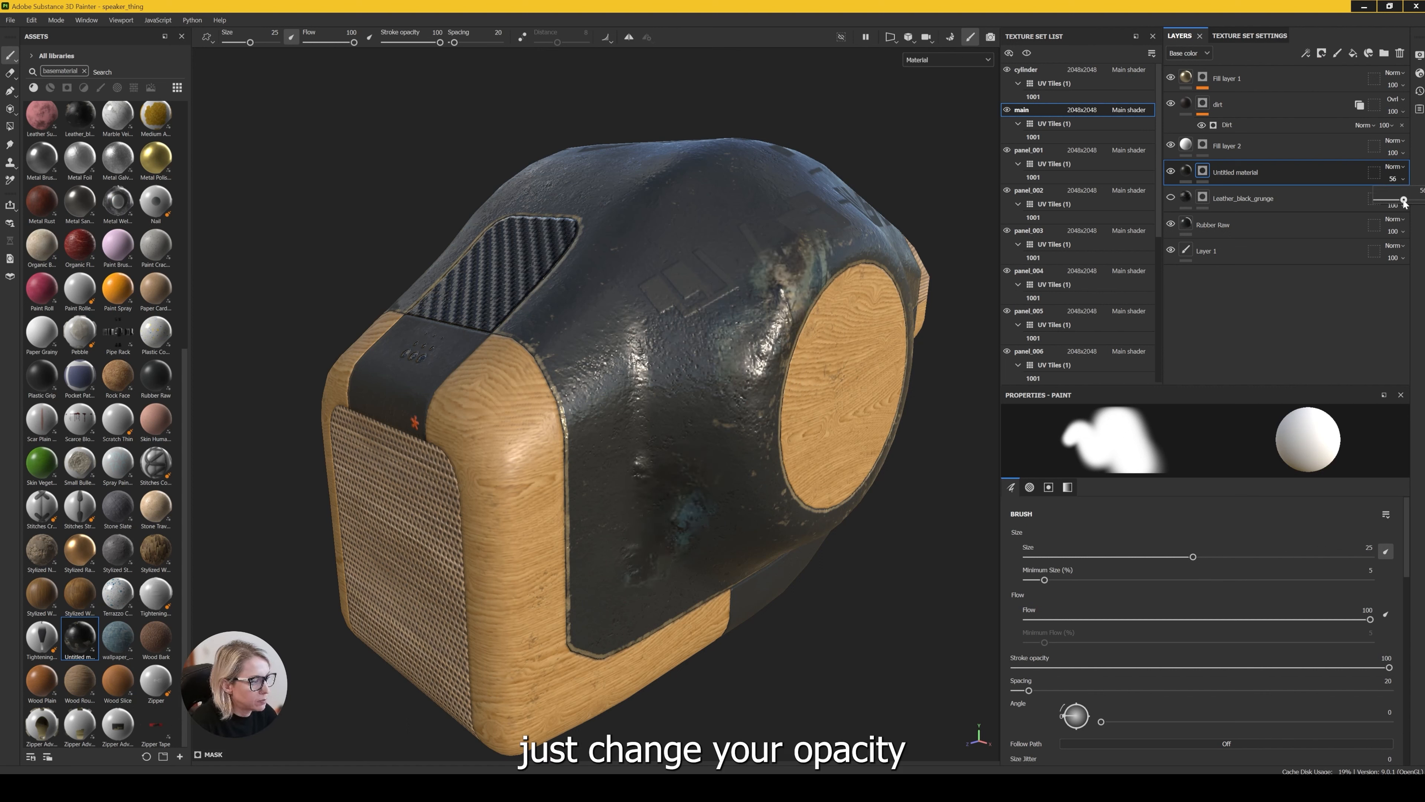
pyautogui.keyDown('alt'); pyautogui.moveTo(735, 359); pyautogui.dragTo(714, 191); pyautogui.keyUp('alt')
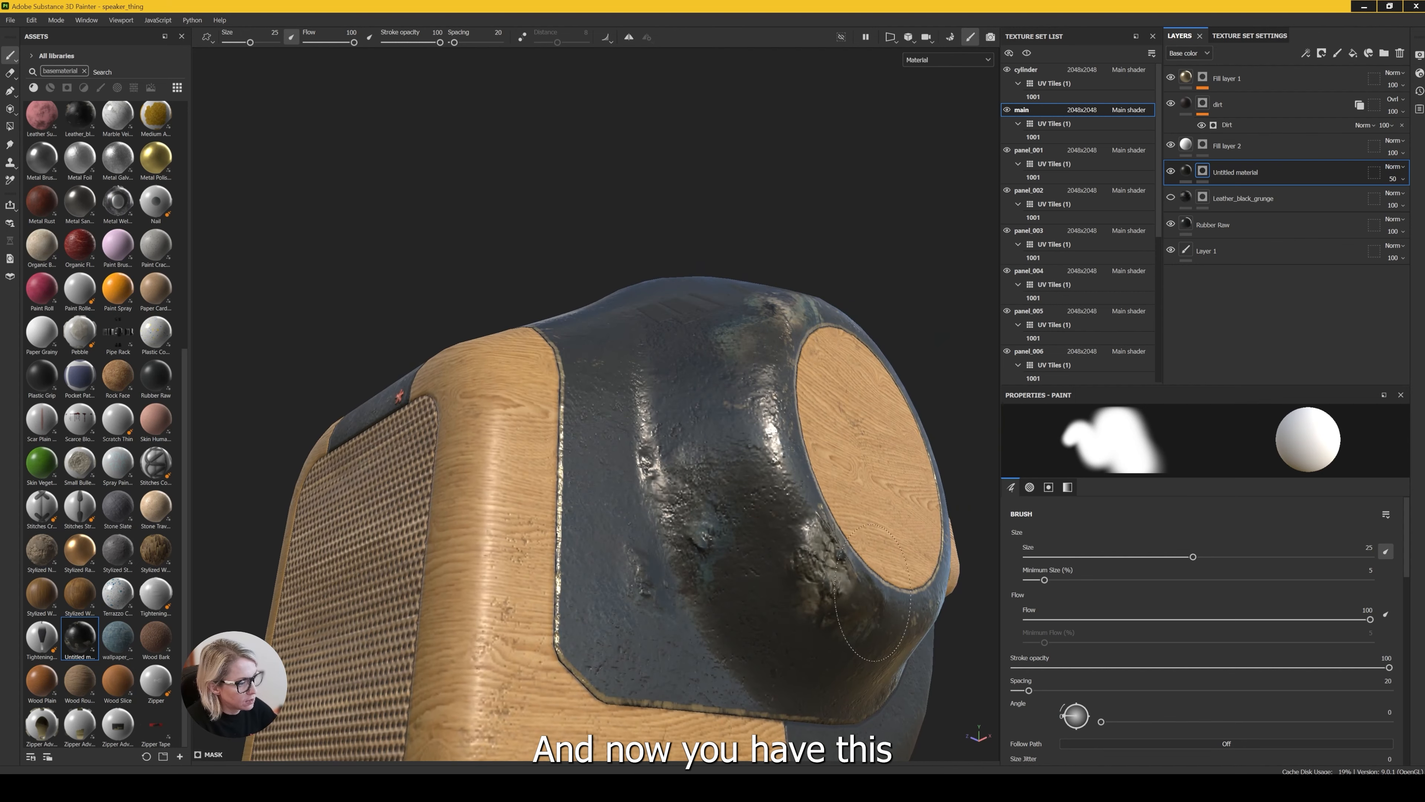
pyautogui.keyDown('alt'); pyautogui.moveTo(774, 492); pyautogui.dragTo(703, 479); pyautogui.keyUp('alt')
pyautogui.moveTo(513, 384)
pyautogui.mouseDown()
pyautogui.moveTo(532, 414)
pyautogui.moveTo(520, 383)
pyautogui.moveTo(561, 359)
pyautogui.moveTo(566, 239)
pyautogui.moveTo(684, 368)
pyautogui.mouseUp()
pyautogui.moveTo(773, 247); pyautogui.dragTo(695, 265)
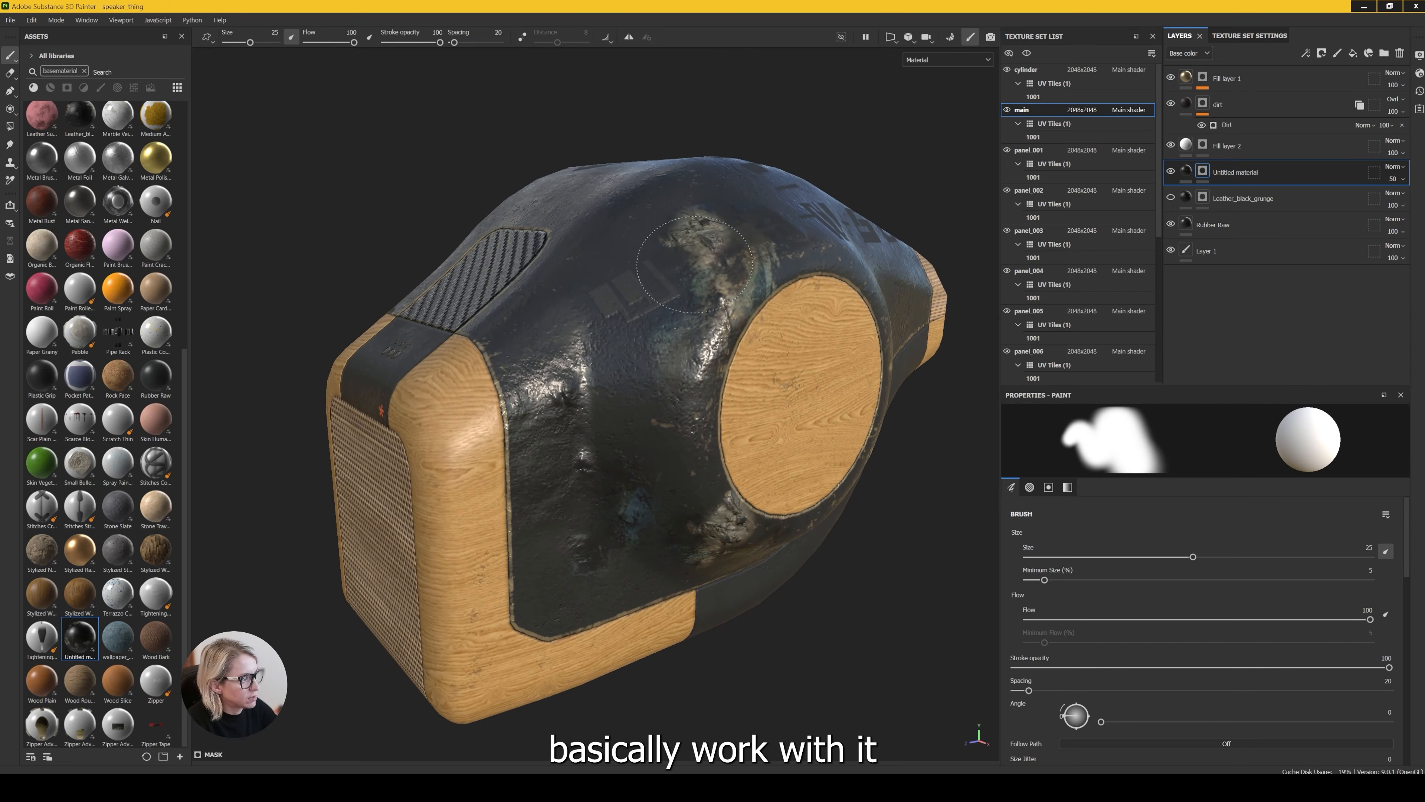
pyautogui.moveTo(717, 343)
pyautogui.keyDown('alt'); pyautogui.mouseDown()
pyautogui.moveTo(697, 376)
pyautogui.moveTo(522, 280)
pyautogui.moveTo(534, 185)
pyautogui.moveTo(659, 320)
pyautogui.moveTo(671, 363)
pyautogui.mouseUp(); pyautogui.keyUp('alt')
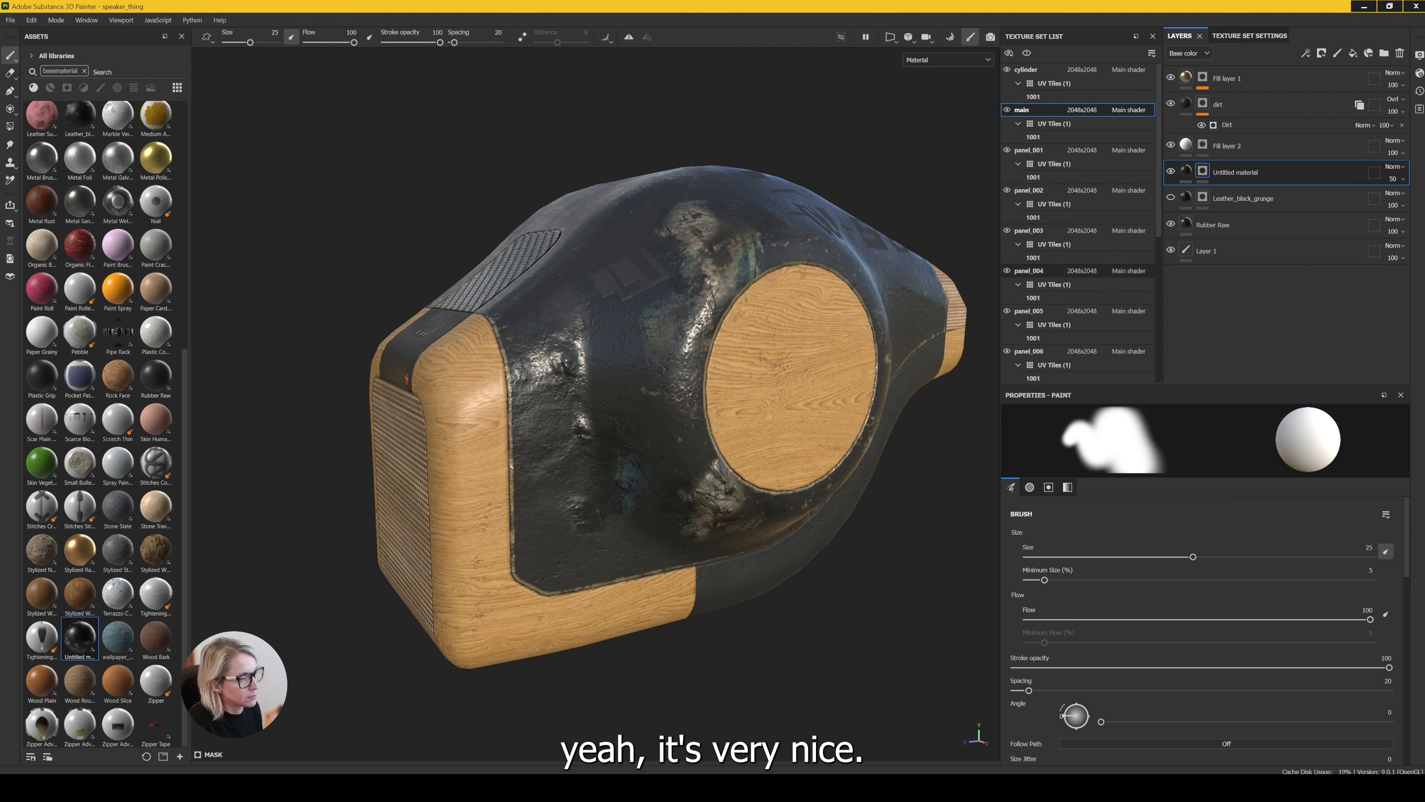
pyautogui.keyDown('alt'); pyautogui.moveTo(705, 266); pyautogui.dragTo(813, 331); pyautogui.keyUp('alt')
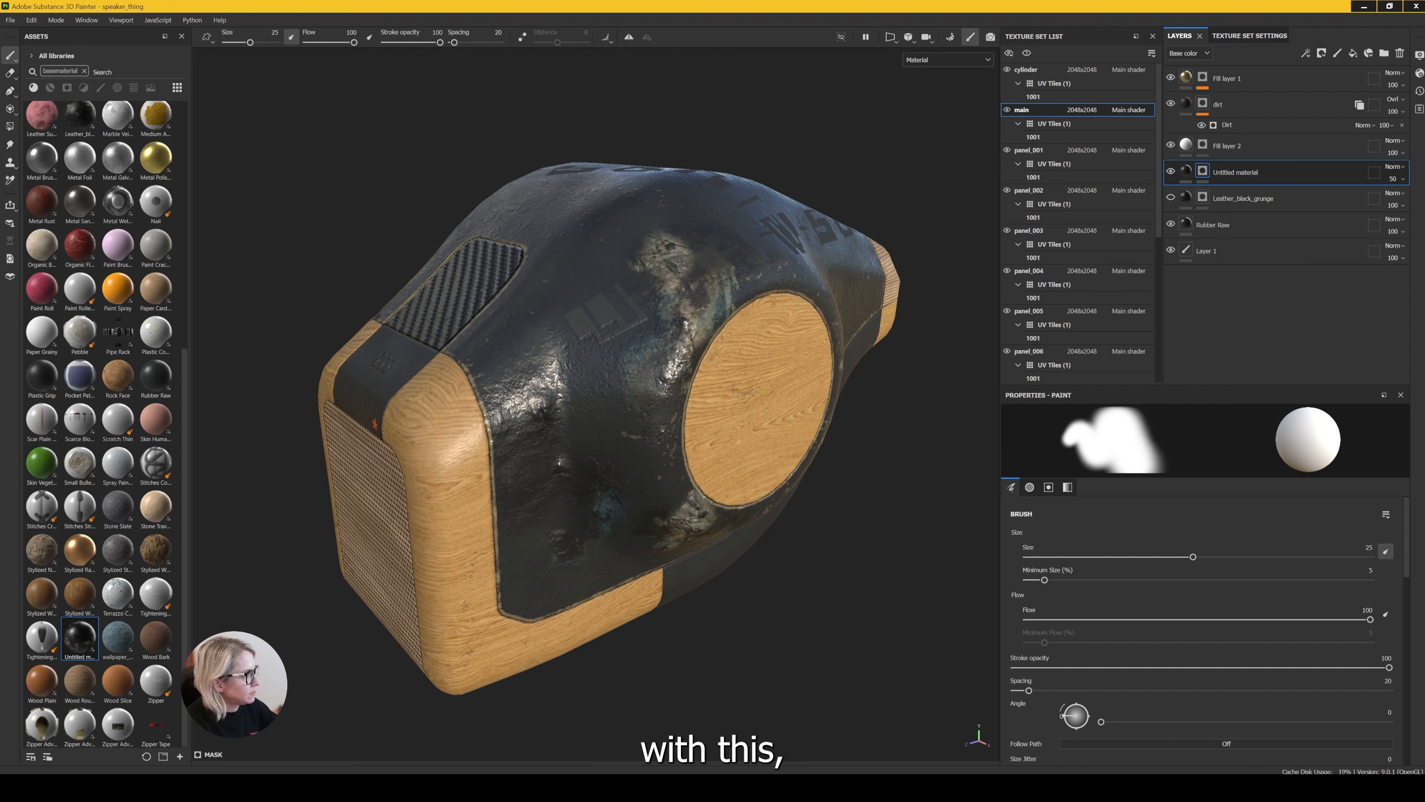
# Show the Leather_black_grunge layer again and delete the Untitled material layer
pyautogui.click(1171, 171)
pyautogui.click(1170, 198)
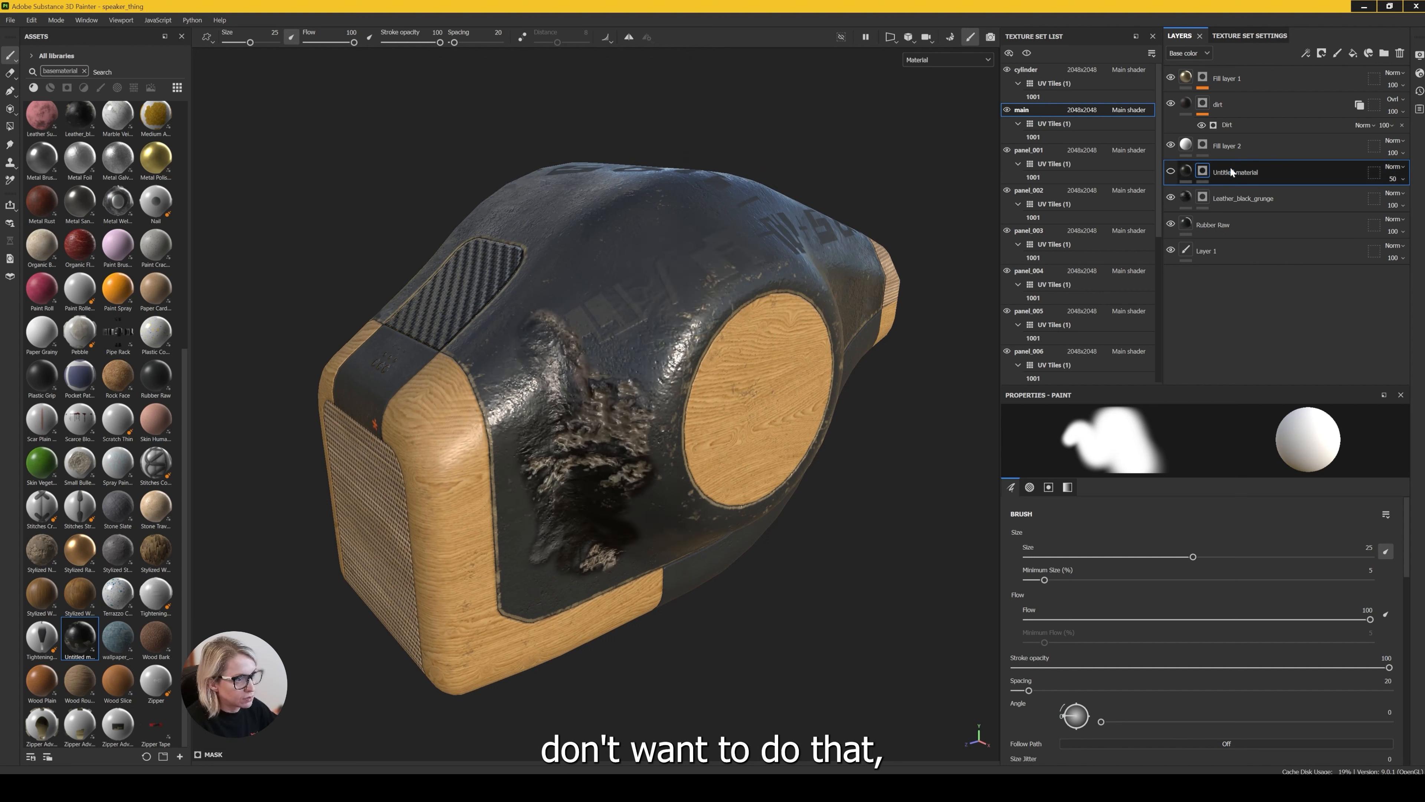
pyautogui.press('Delete')
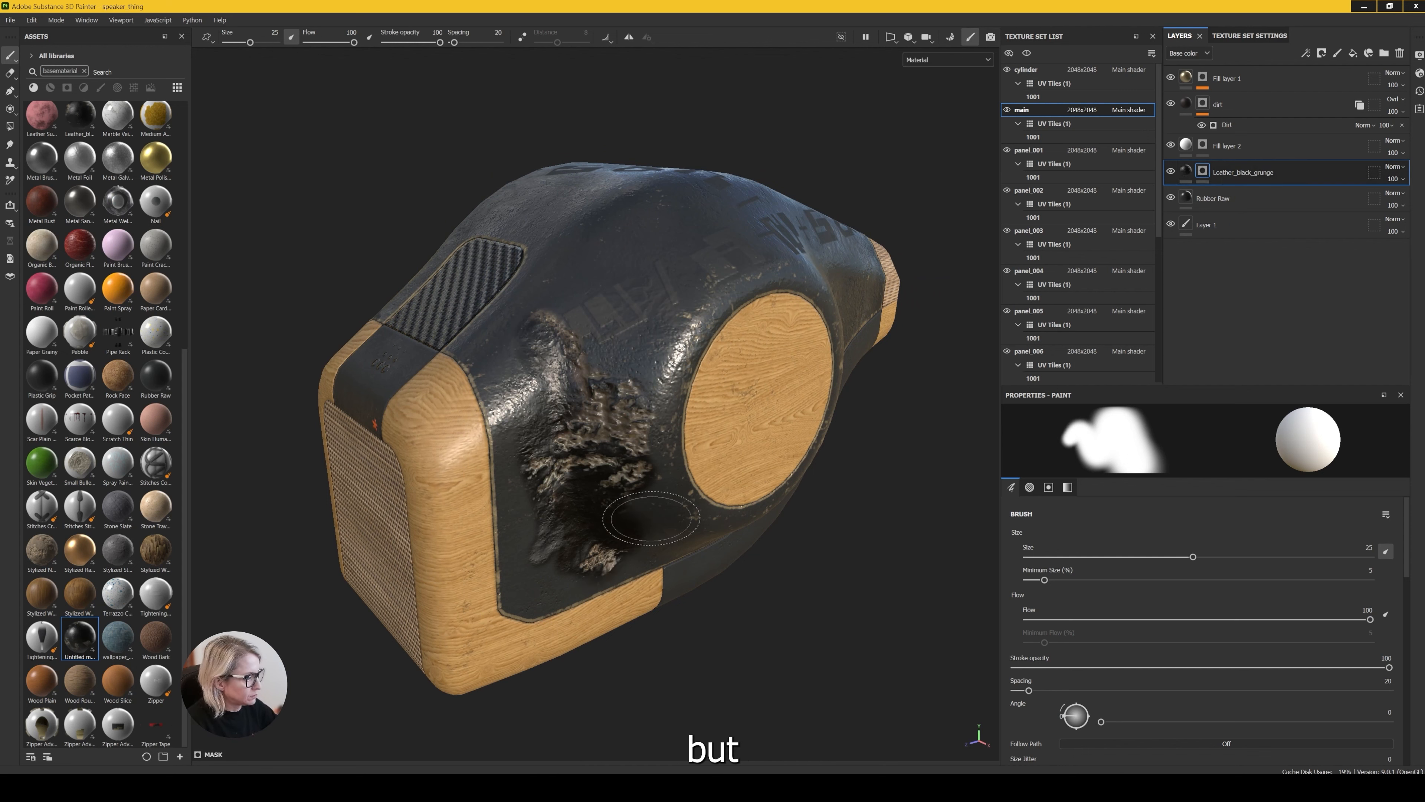
# Set the mask brush's grayscale to 0.4548 and paint over the strong grunge patches on the speaker's side to soften them
pyautogui.scroll(-5, 1226, 650)
pyautogui.scroll(-5, 1240, 634)
pyautogui.moveTo(1342, 560); pyautogui.dragTo(1099, 560)
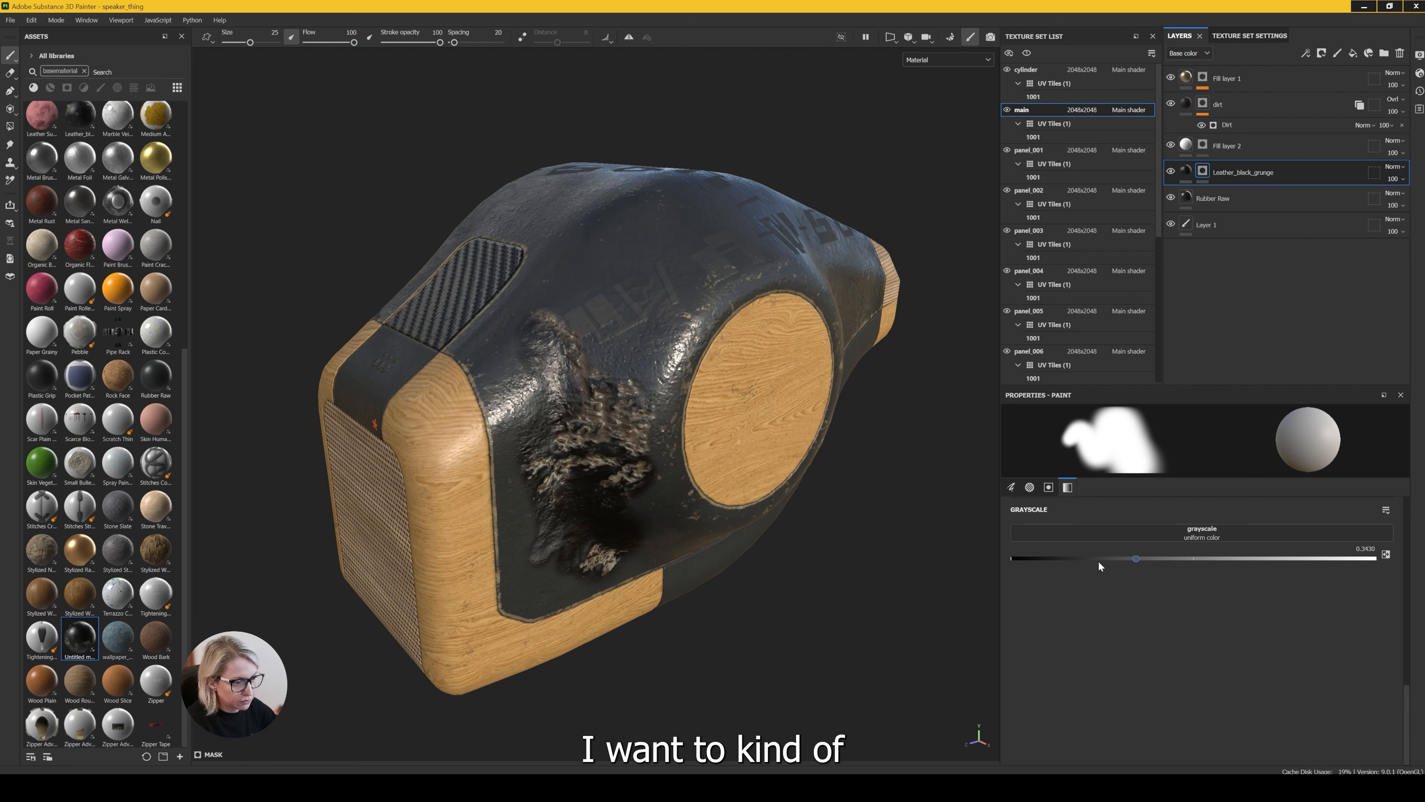
pyautogui.click(1176, 558)
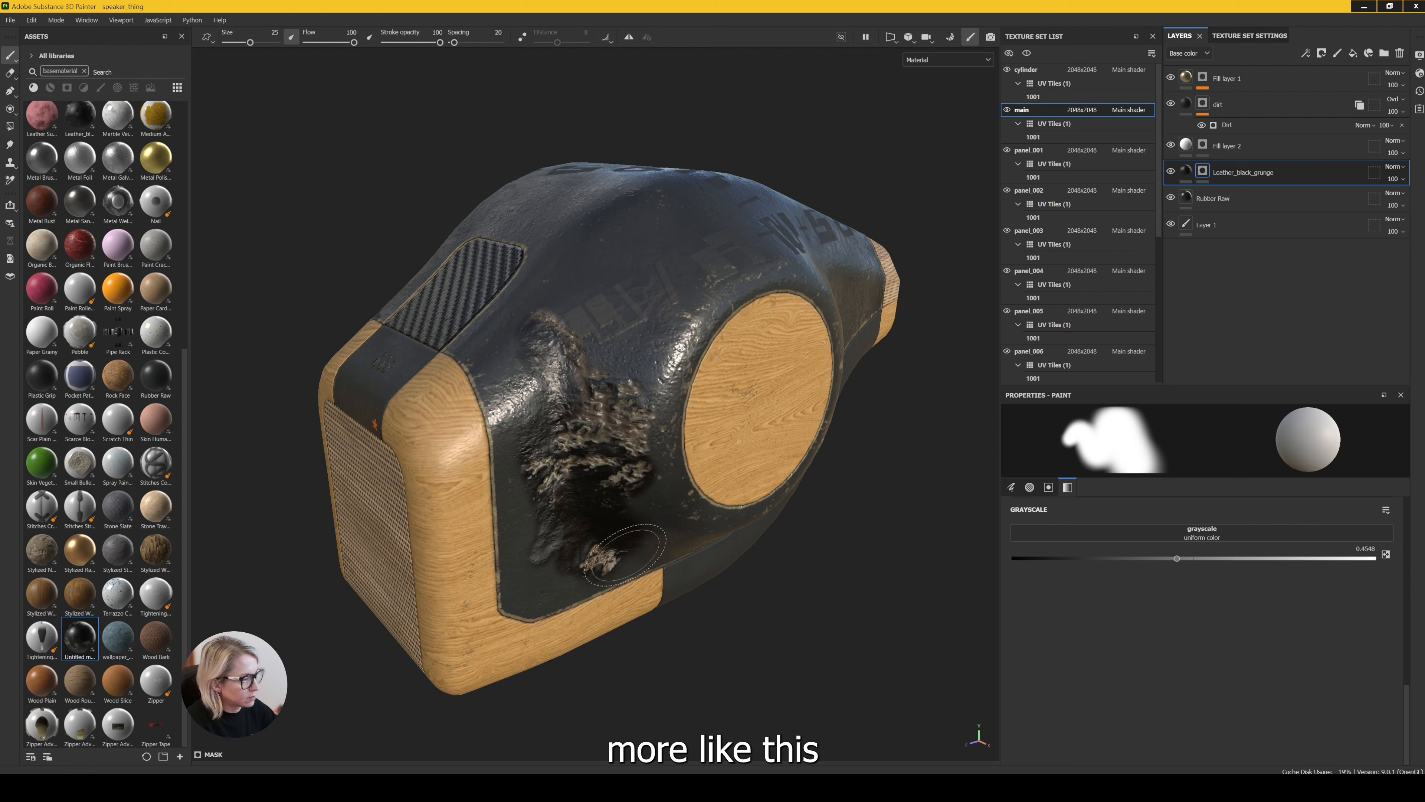
pyautogui.moveTo(628, 553)
pyautogui.mouseDown()
pyautogui.moveTo(586, 561)
pyautogui.moveTo(634, 414)
pyautogui.moveTo(561, 335)
pyautogui.moveTo(595, 449)
pyautogui.mouseUp()
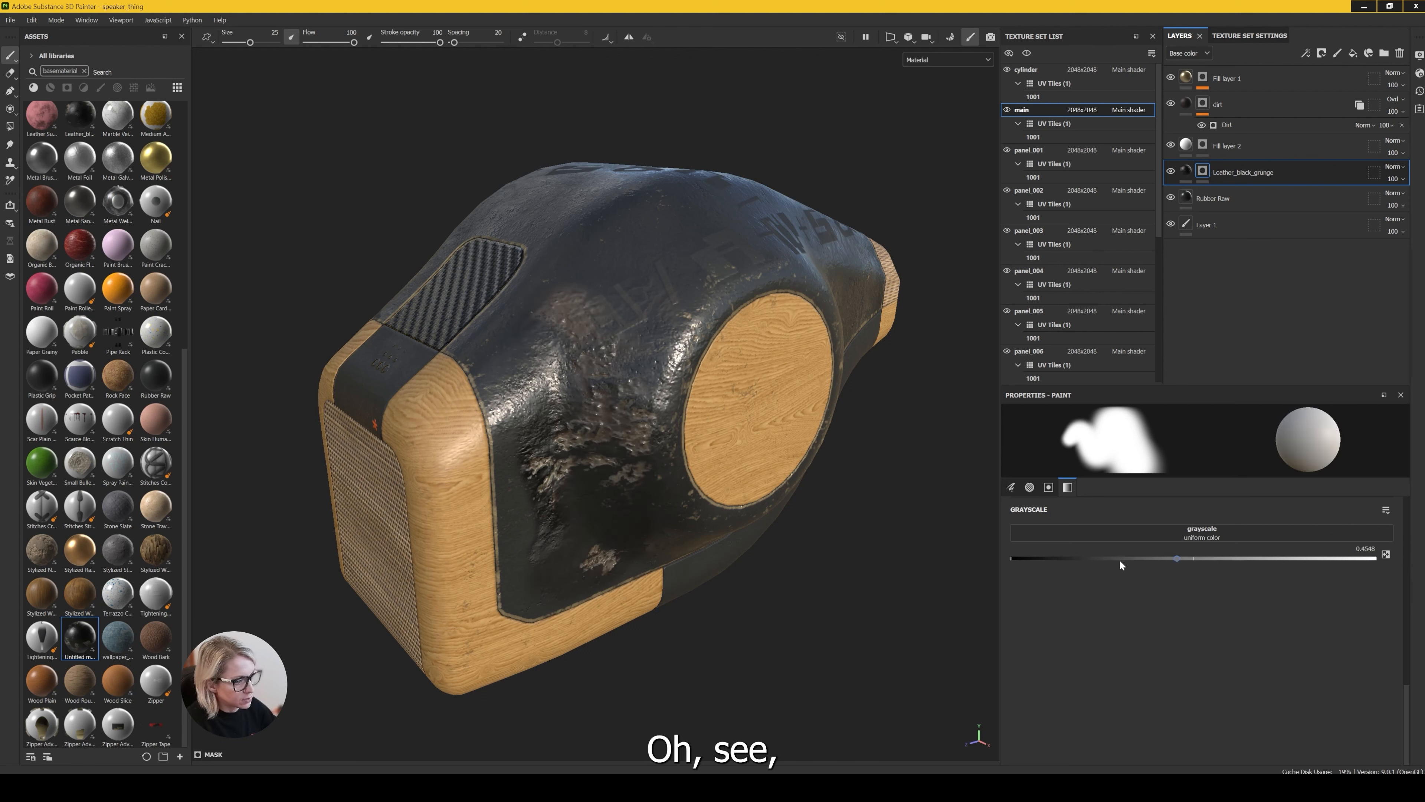
pyautogui.click(1013, 559)
pyautogui.moveTo(634, 564)
pyautogui.mouseDown()
pyautogui.moveTo(595, 539)
pyautogui.moveTo(569, 487)
pyautogui.moveTo(629, 530)
pyautogui.mouseUp()
pyautogui.hotkey('ctrl', 'z')
# Set the mask brush's grayscale to 0.1286 and fade the grunge patches on the speaker's dark side further
pyautogui.moveTo(1114, 558); pyautogui.dragTo(1057, 559)
pyautogui.moveTo(573, 454)
pyautogui.mouseDown()
pyautogui.moveTo(610, 437)
pyautogui.moveTo(621, 517)
pyautogui.mouseUp()
pyautogui.moveTo(554, 310); pyautogui.dragTo(603, 291)
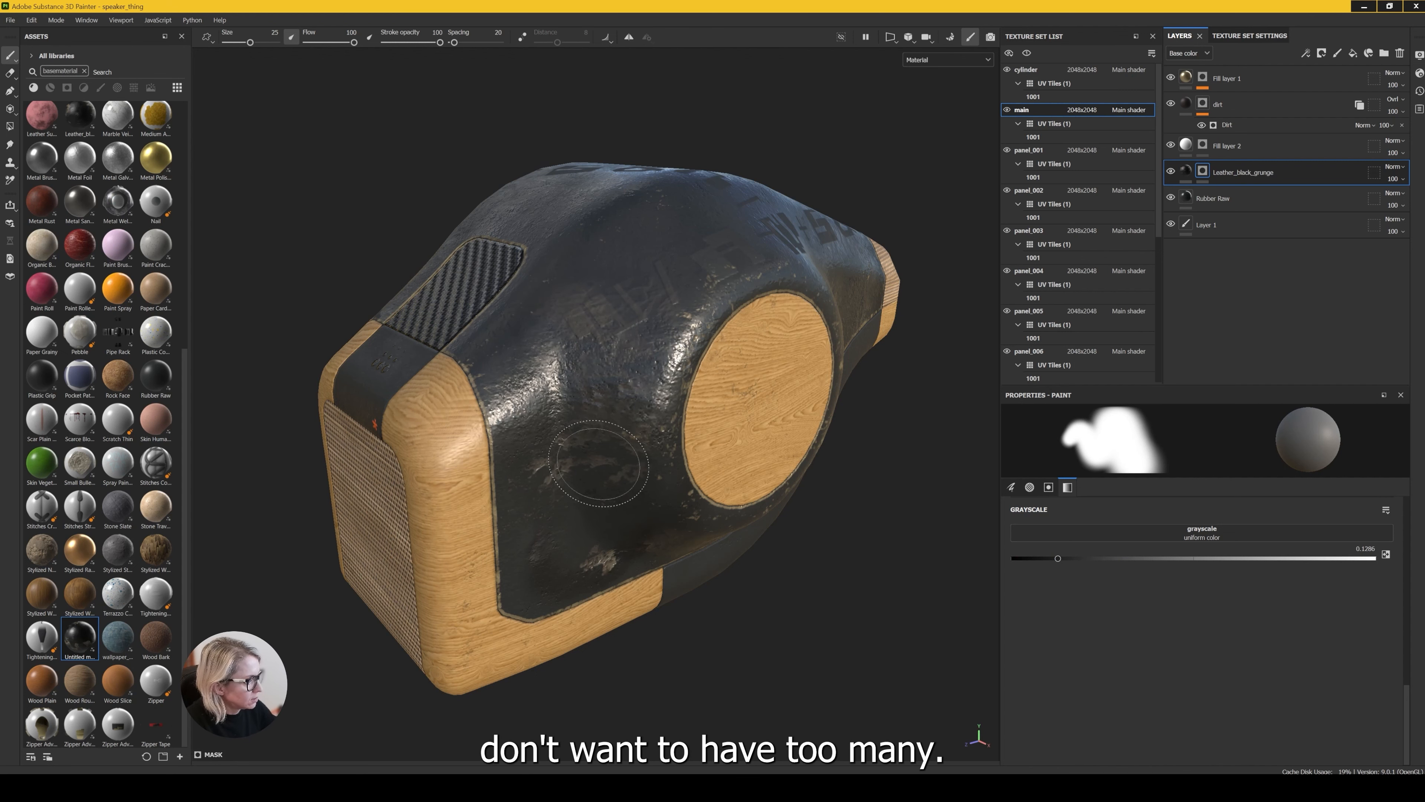
pyautogui.keyDown('alt'); pyautogui.moveTo(599, 528); pyautogui.dragTo(591, 427); pyautogui.keyUp('alt')
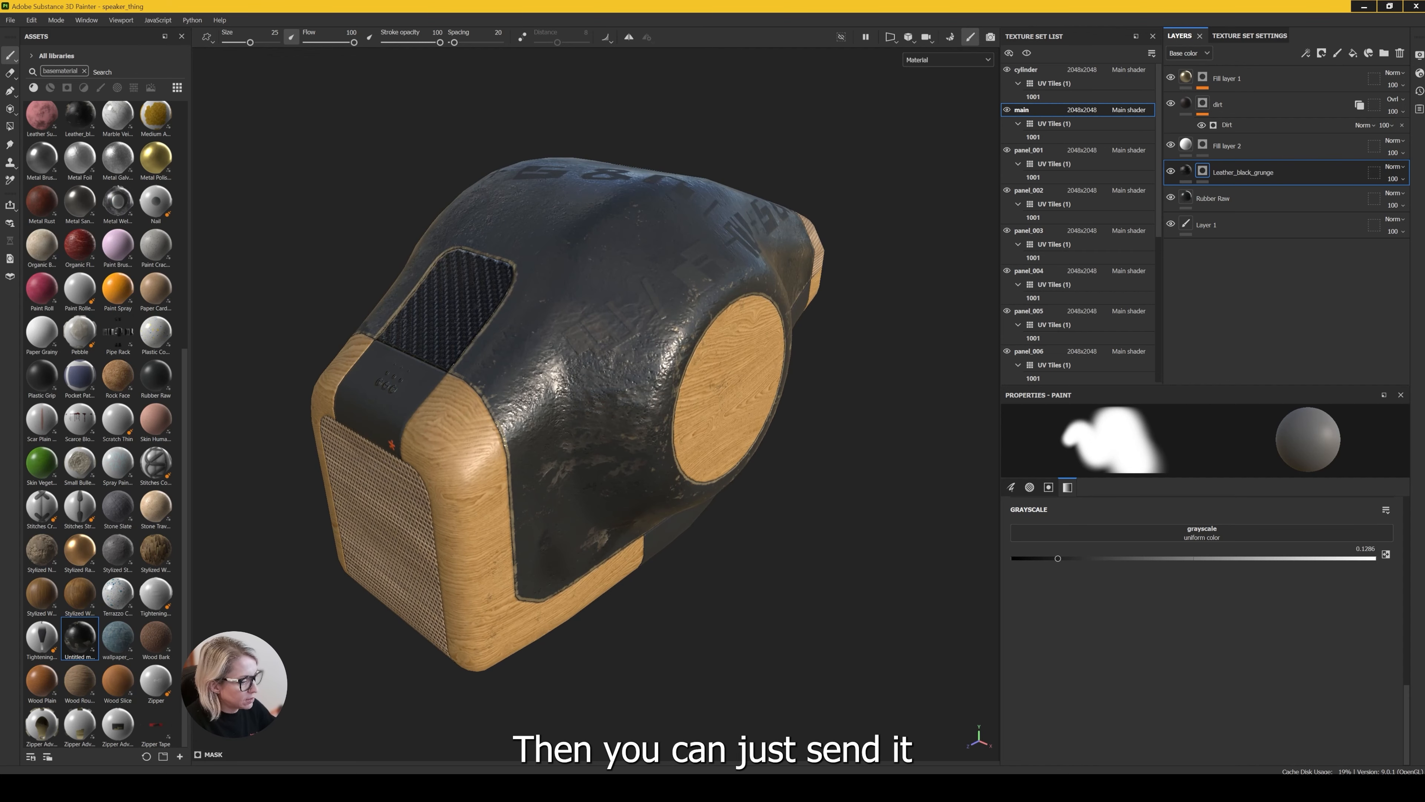
# Send the textured speaker to Substance 3D Stager and import it with UVs generated for models without UVs and unused materials excluded
pyautogui.click(10, 20)
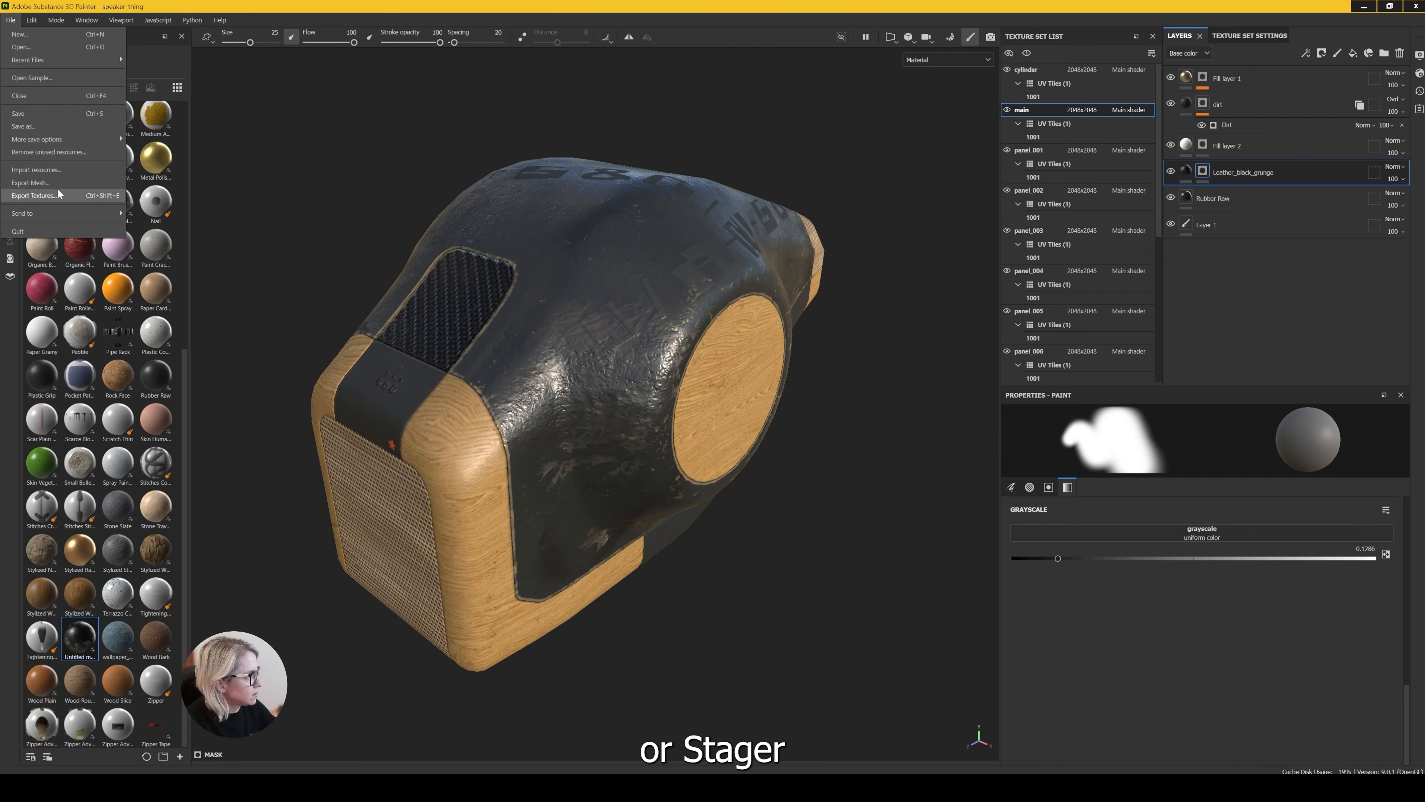
pyautogui.moveTo(61, 216)
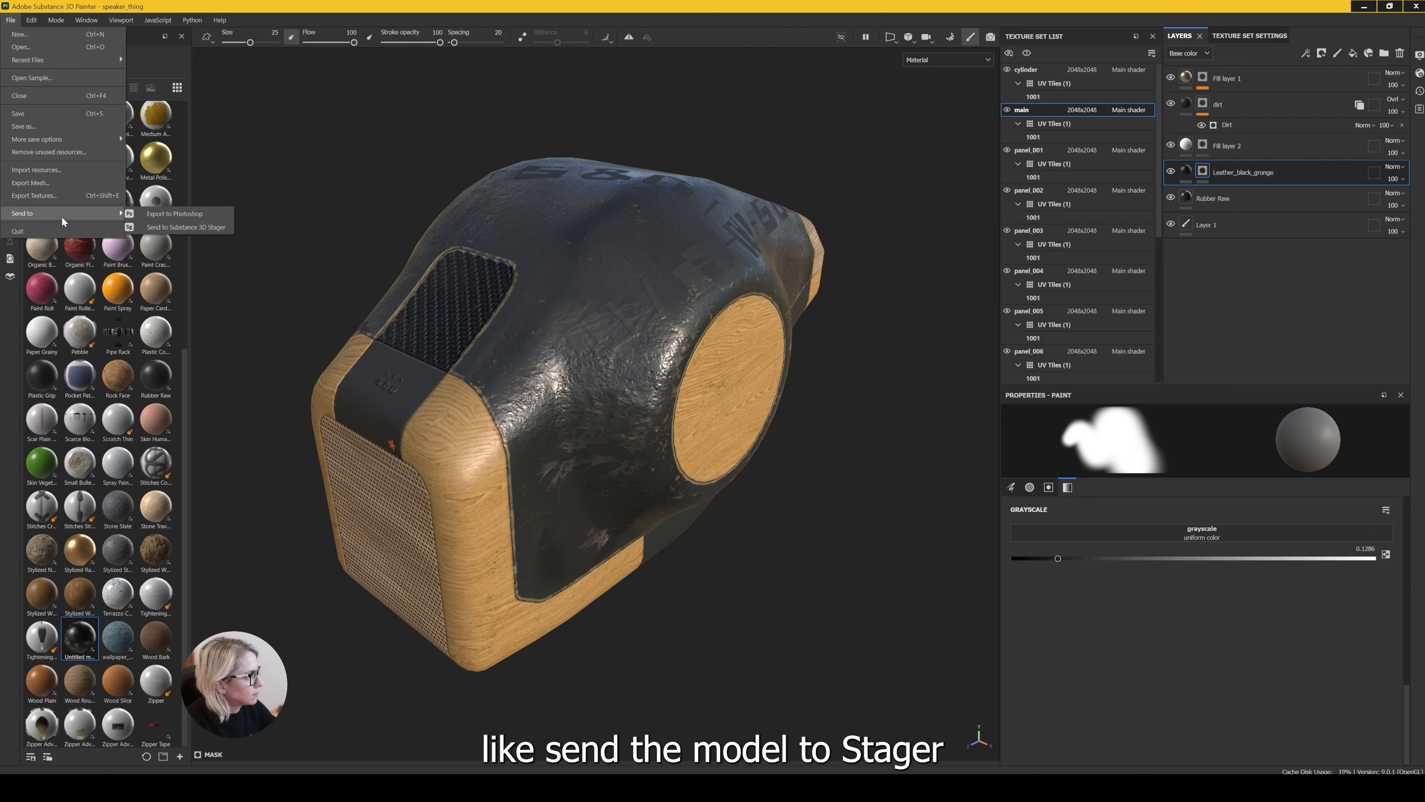
pyautogui.click(196, 228)
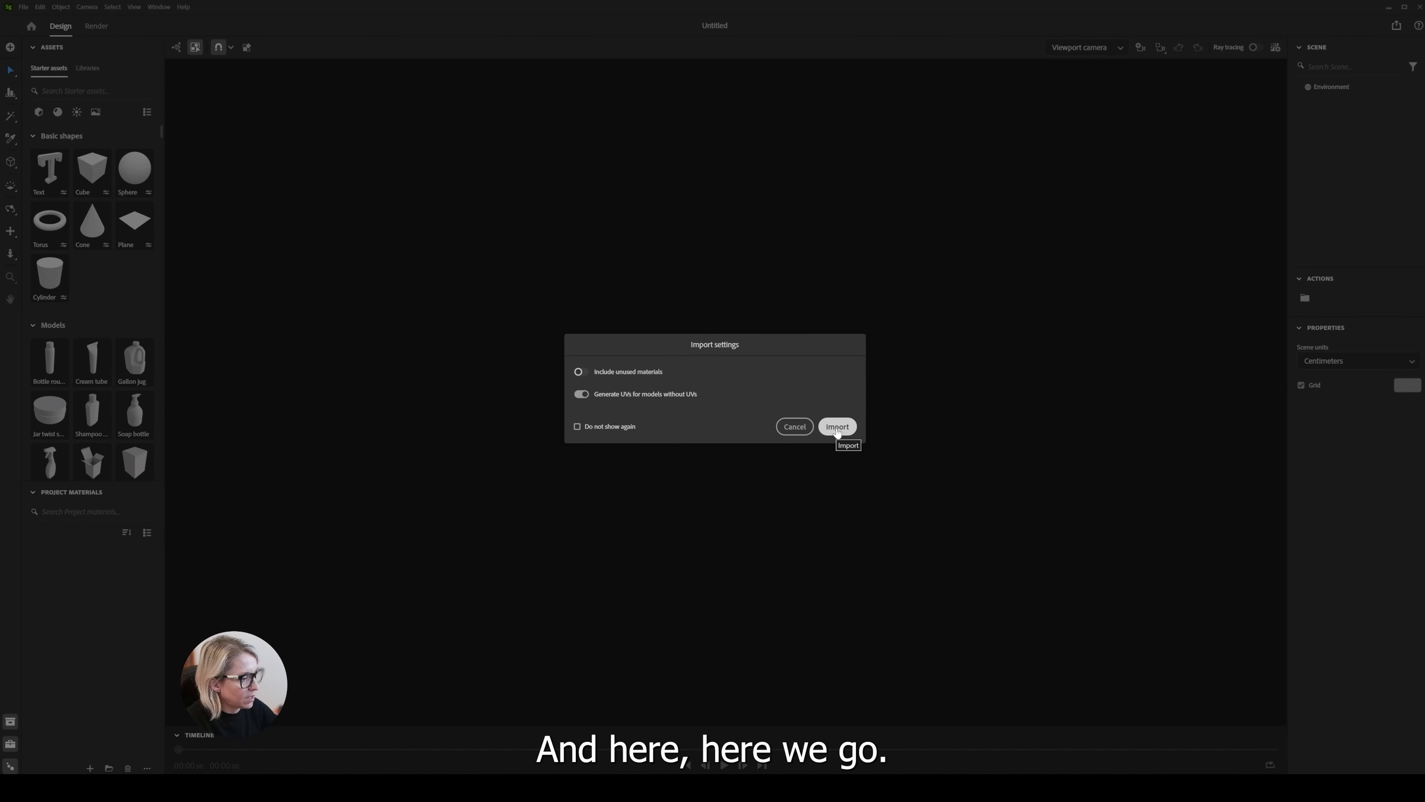
pyautogui.click(837, 427)
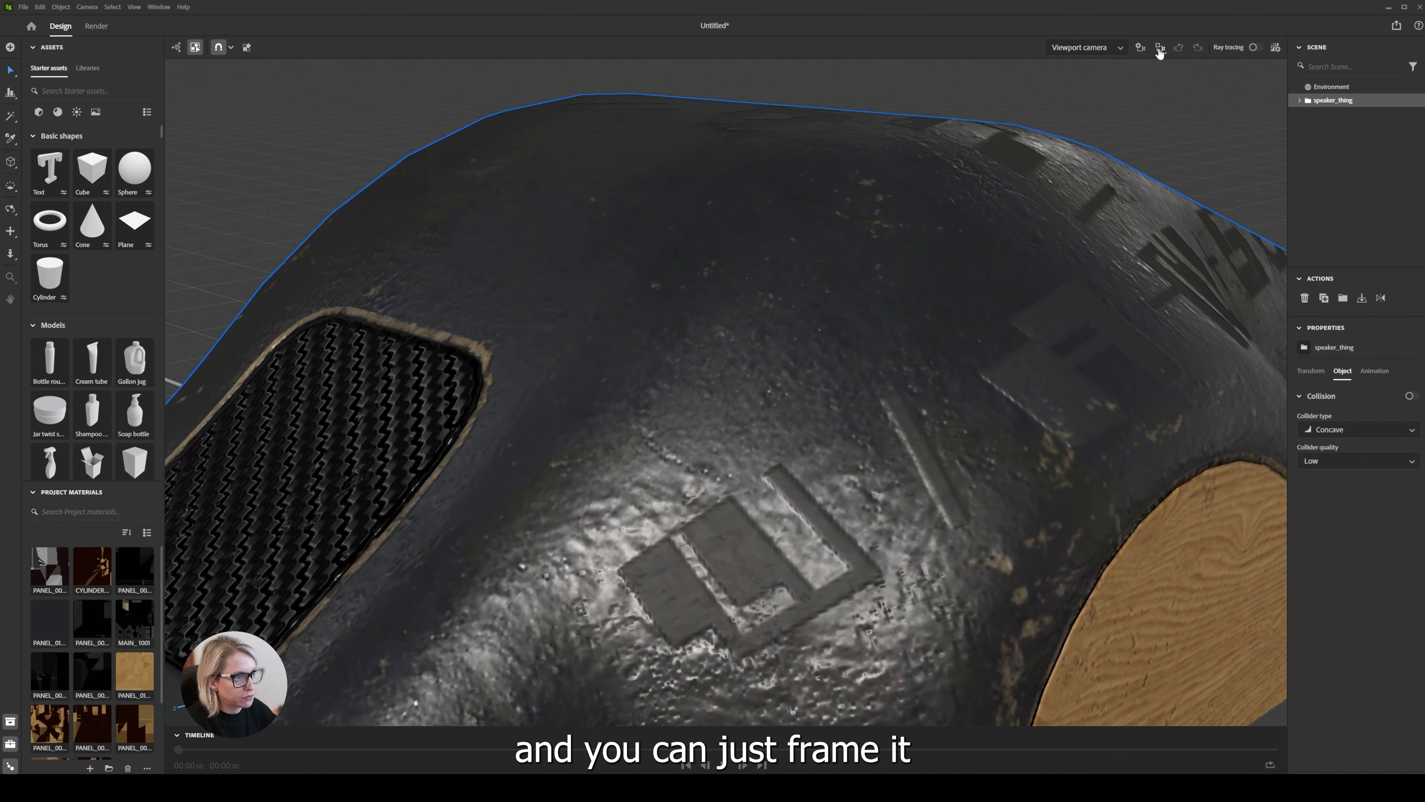
# Frame the speaker in the viewport, move it to the ground, and view it whole from a three-quarter angle
pyautogui.click(1159, 49)
pyautogui.click(1364, 304)
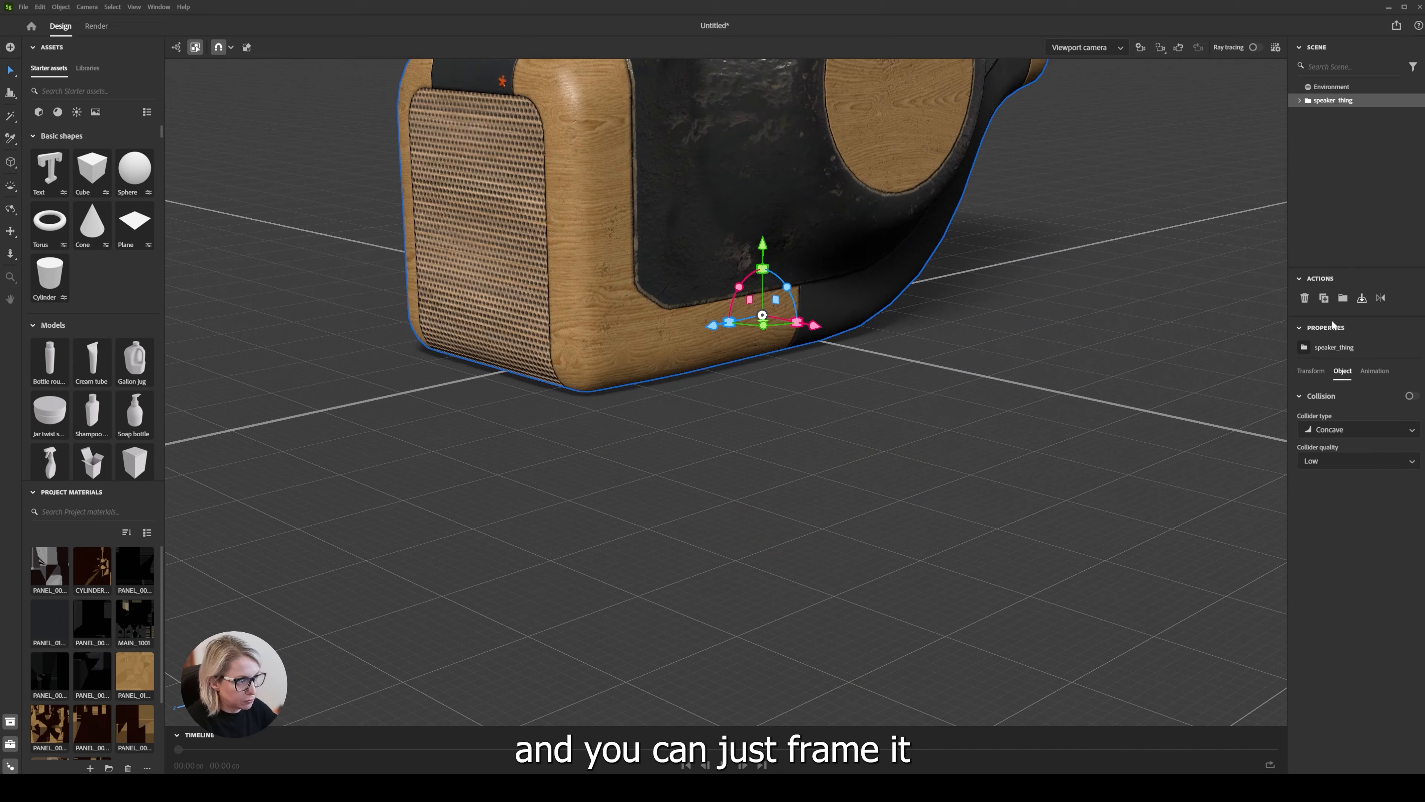
pyautogui.keyDown('alt'); pyautogui.moveTo(667, 337); pyautogui.dragTo(942, 321); pyautogui.keyUp('alt')
pyautogui.keyDown('alt'); pyautogui.moveTo(941, 321); pyautogui.dragTo(875, 416, button='middle'); pyautogui.keyUp('alt')
pyautogui.keyDown('alt'); pyautogui.moveTo(874, 417); pyautogui.dragTo(875, 328); pyautogui.keyUp('alt')
pyautogui.moveTo(875, 327); pyautogui.dragTo(840, 364, button='middle')
pyautogui.scroll(-1, 839, 363)
pyautogui.scroll(-1, 839, 362)
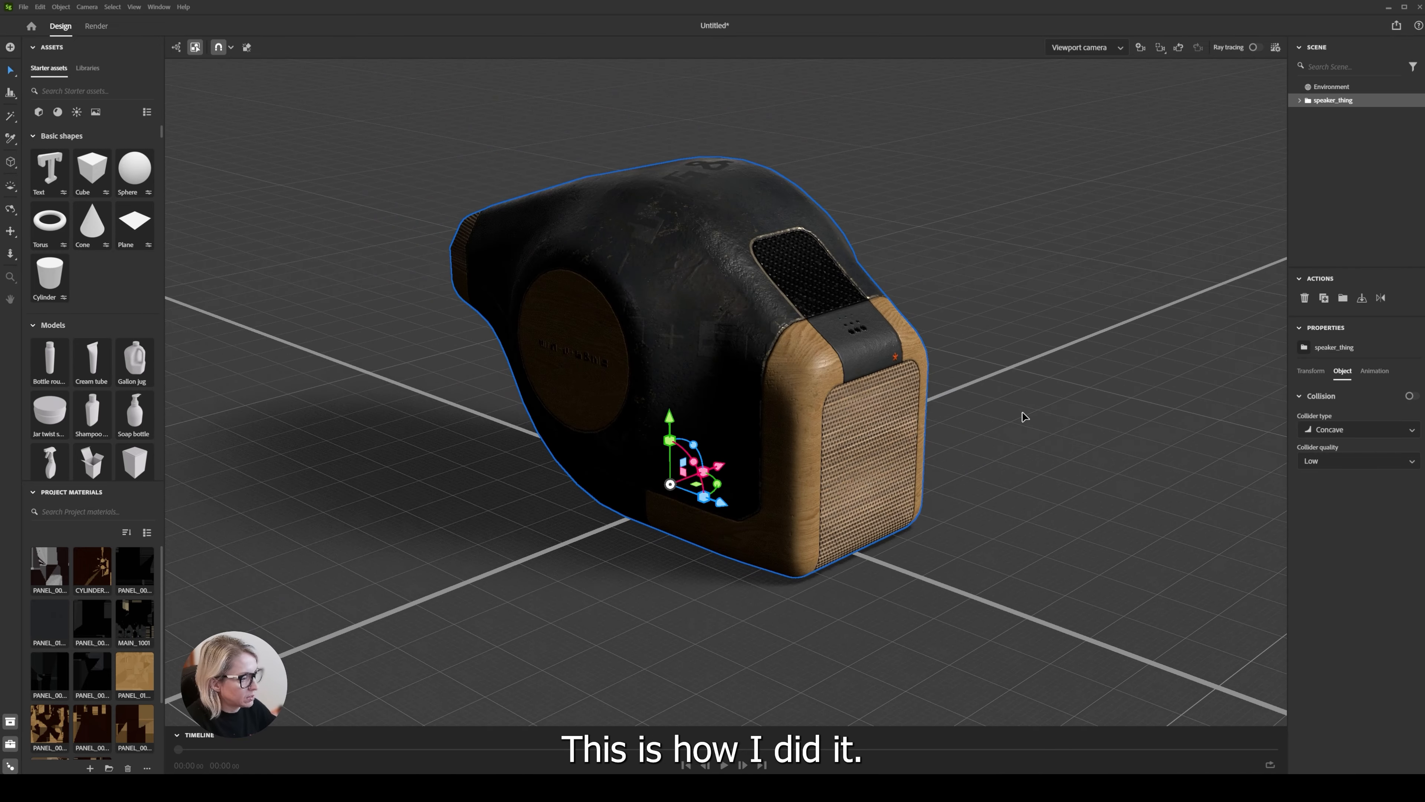
# Rotate the environment lighting so the highlight falls across the top of the speaker
pyautogui.keyDown('shift'); pyautogui.moveTo(1021, 414); pyautogui.dragTo(1055, 433, button='right'); pyautogui.keyUp('shift')
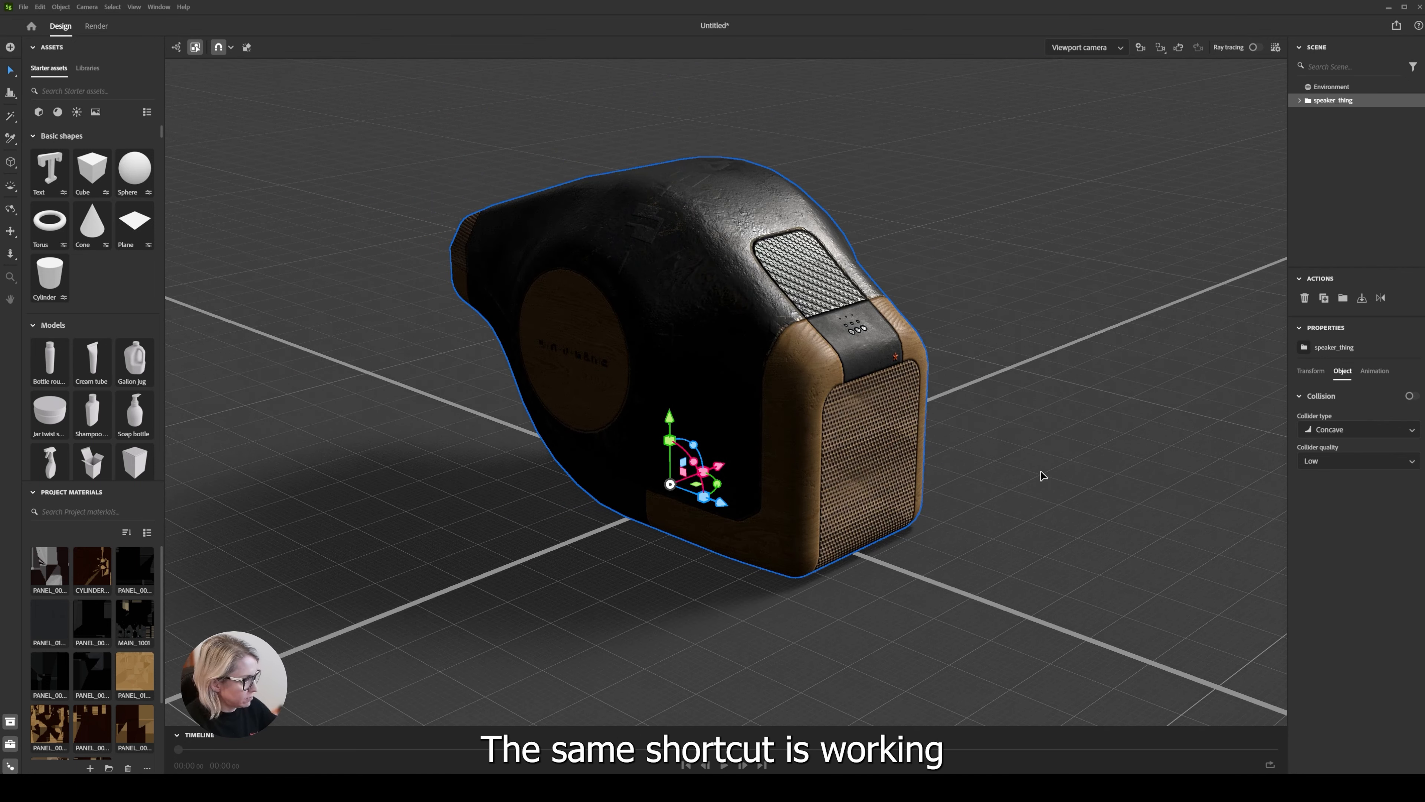
pyautogui.moveTo(1019, 452)
pyautogui.keyDown('shift'); pyautogui.mouseDown(button='right')
pyautogui.moveTo(996, 449)
pyautogui.moveTo(1043, 446)
pyautogui.mouseUp(button='right'); pyautogui.keyUp('shift')
# Add a basic plane under the speaker and scale it up into a large ground surface
pyautogui.click(142, 232)
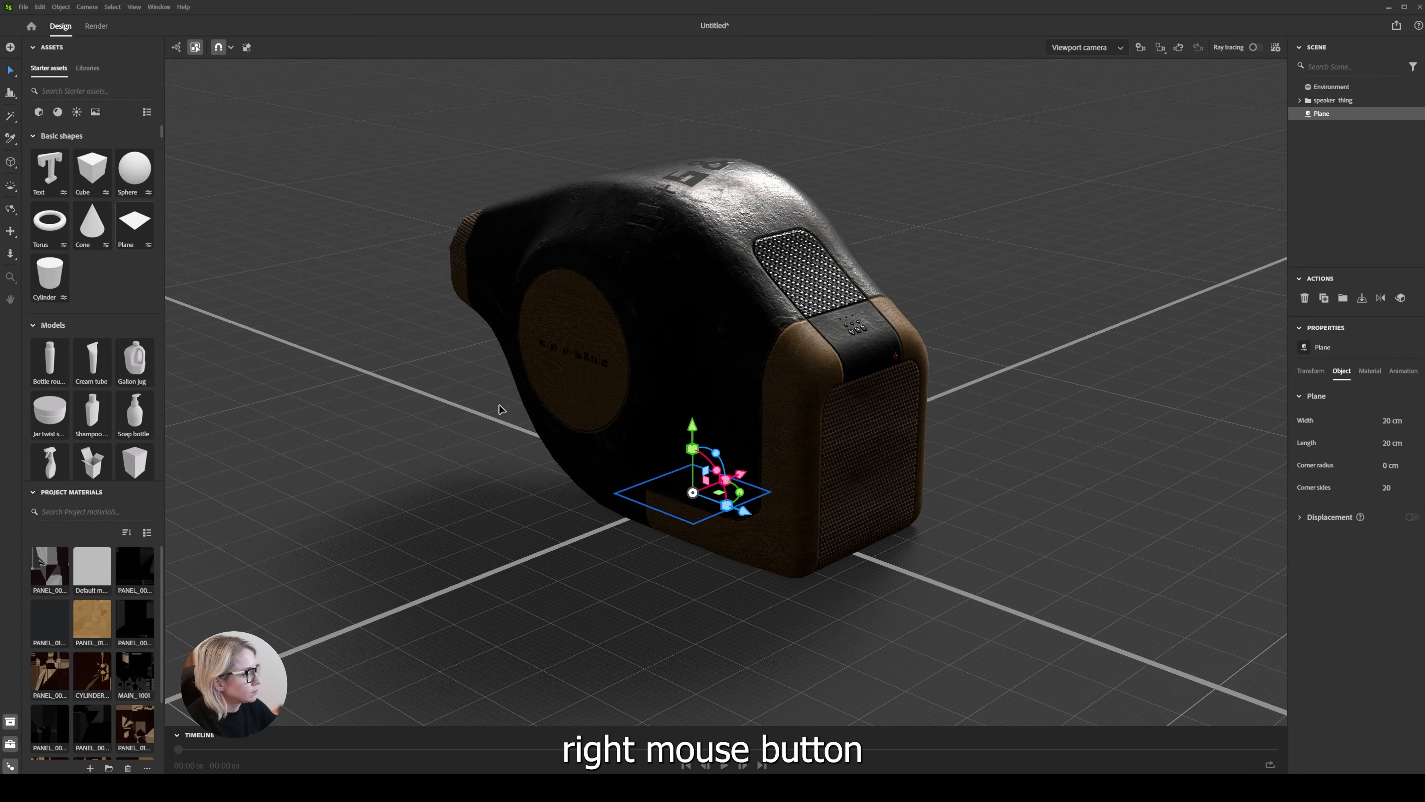
pyautogui.moveTo(692, 448); pyautogui.dragTo(897, 139)
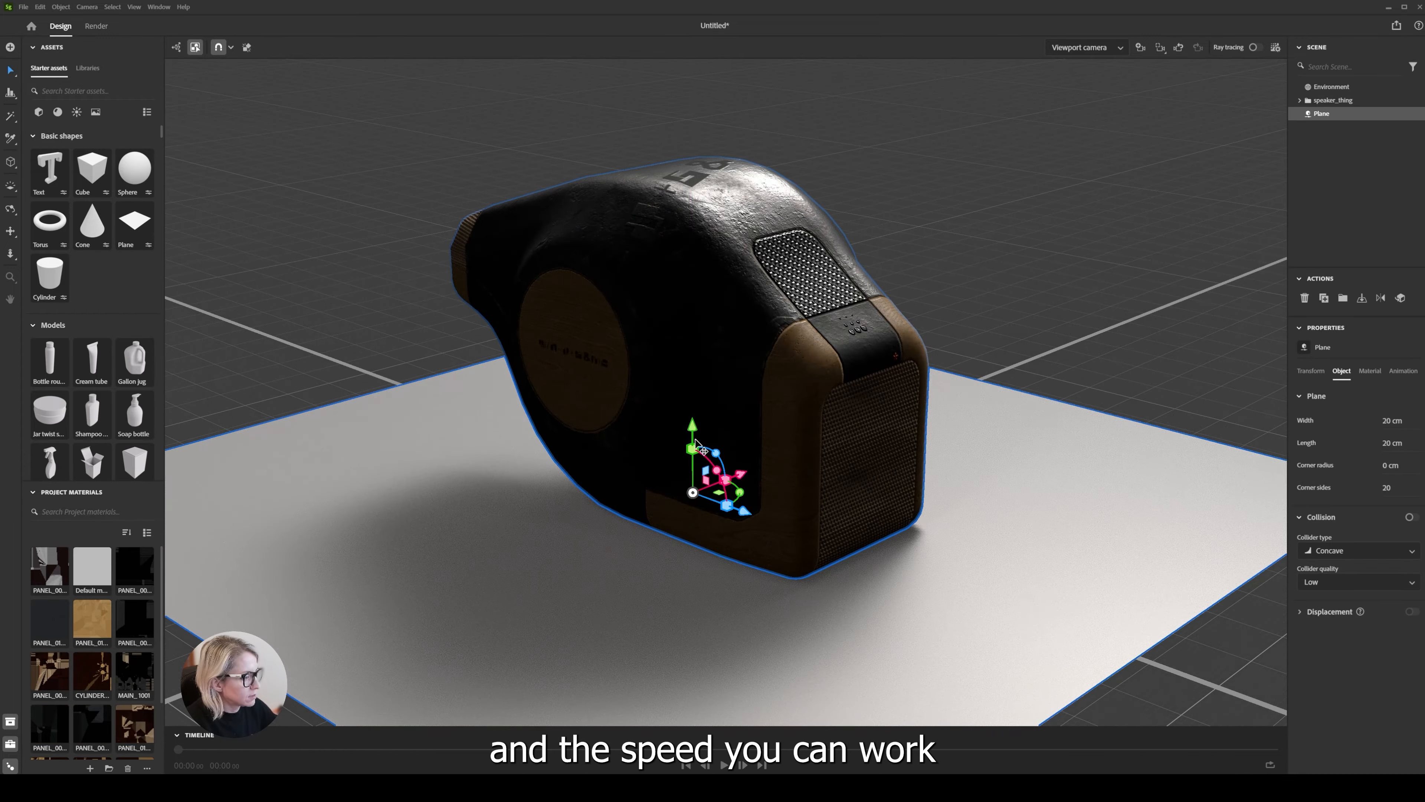
pyautogui.moveTo(691, 448); pyautogui.dragTo(727, 377)
# Duplicate the ground plane
pyautogui.click(1326, 298)
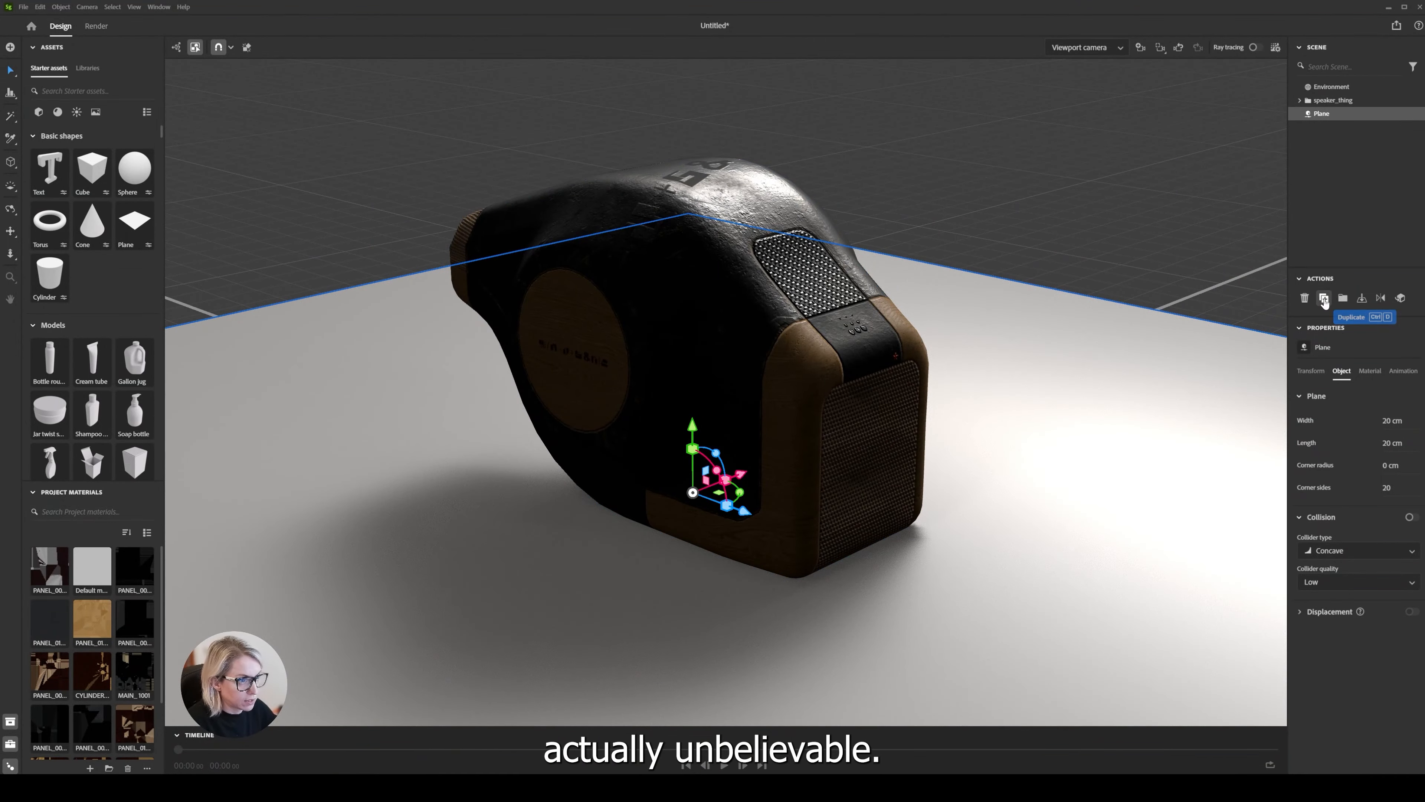